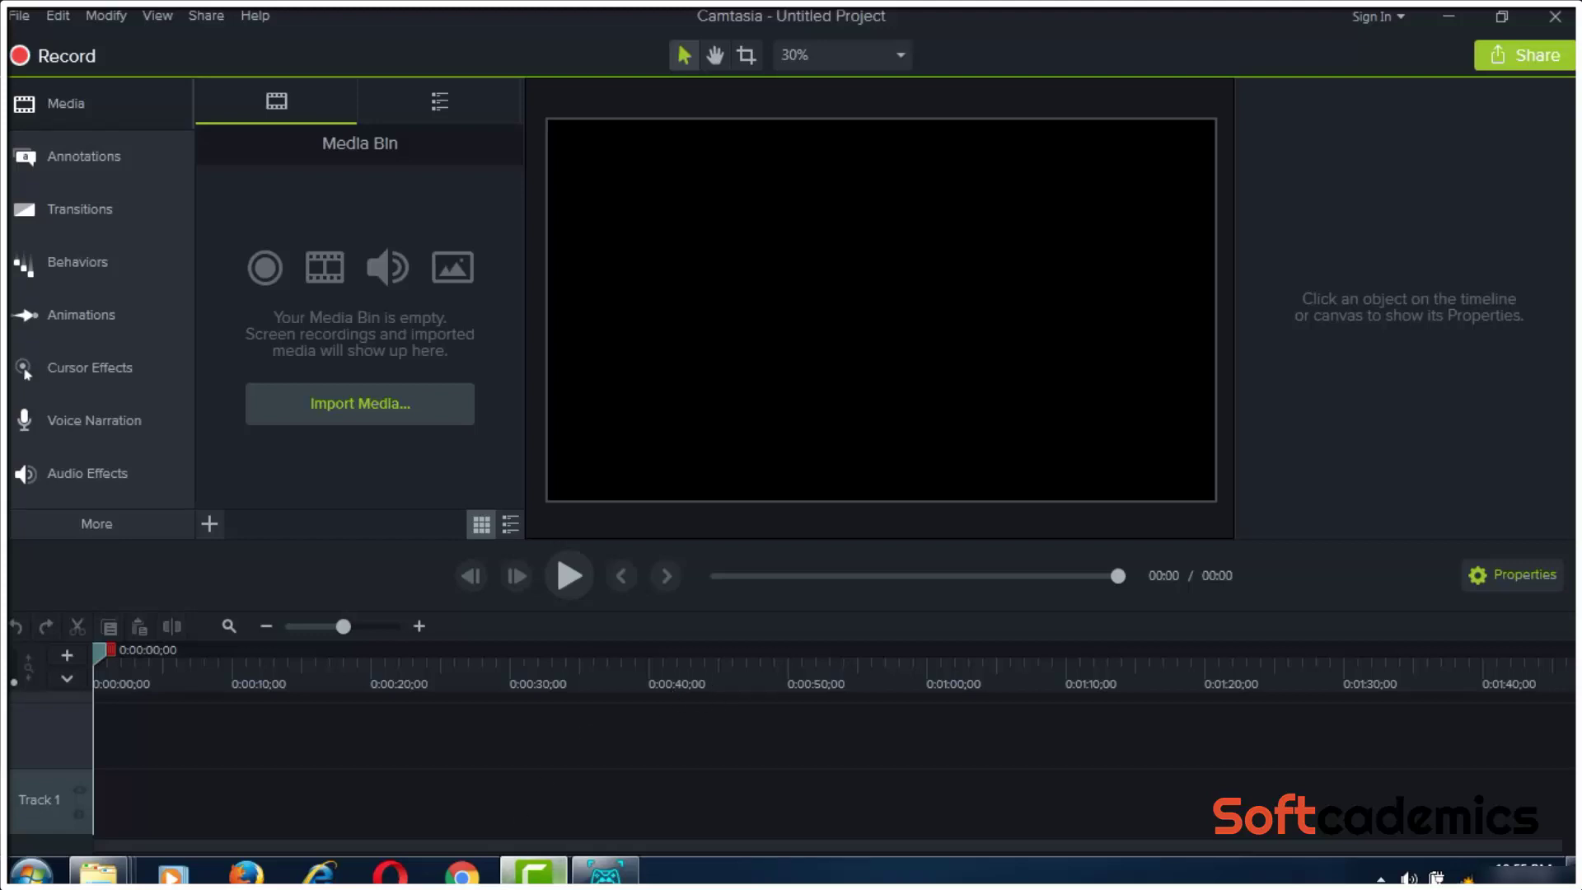
# Open Camtasia's screen recorder to examine its capture area and recorded input options, and close it
pyautogui.click(534, 870)
pyautogui.click(534, 870)
pyautogui.click(77, 64)
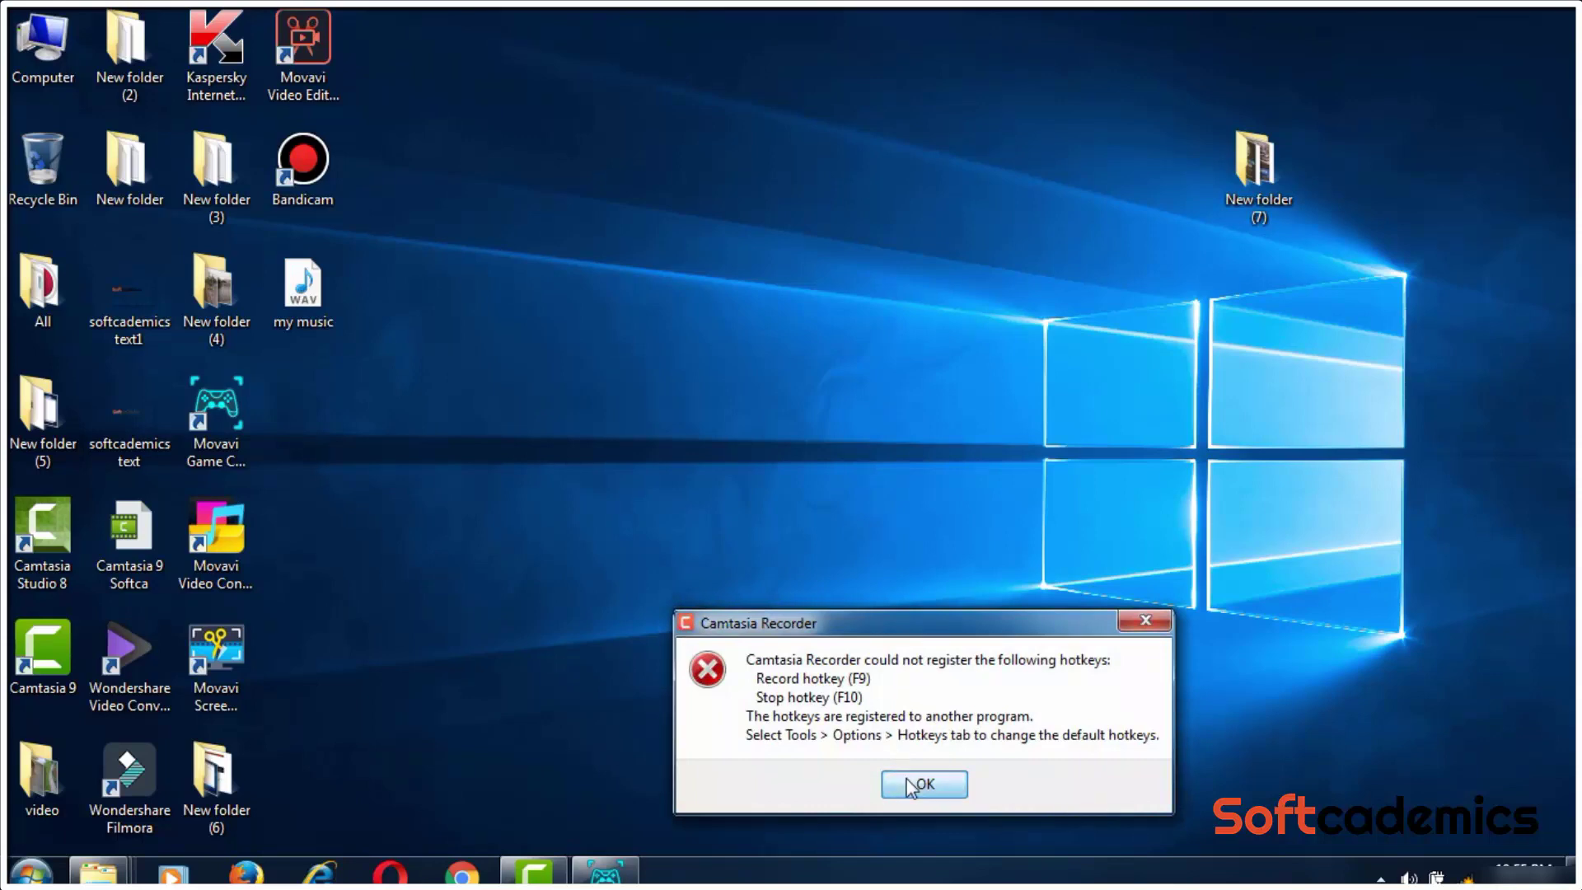
pyautogui.click(914, 785)
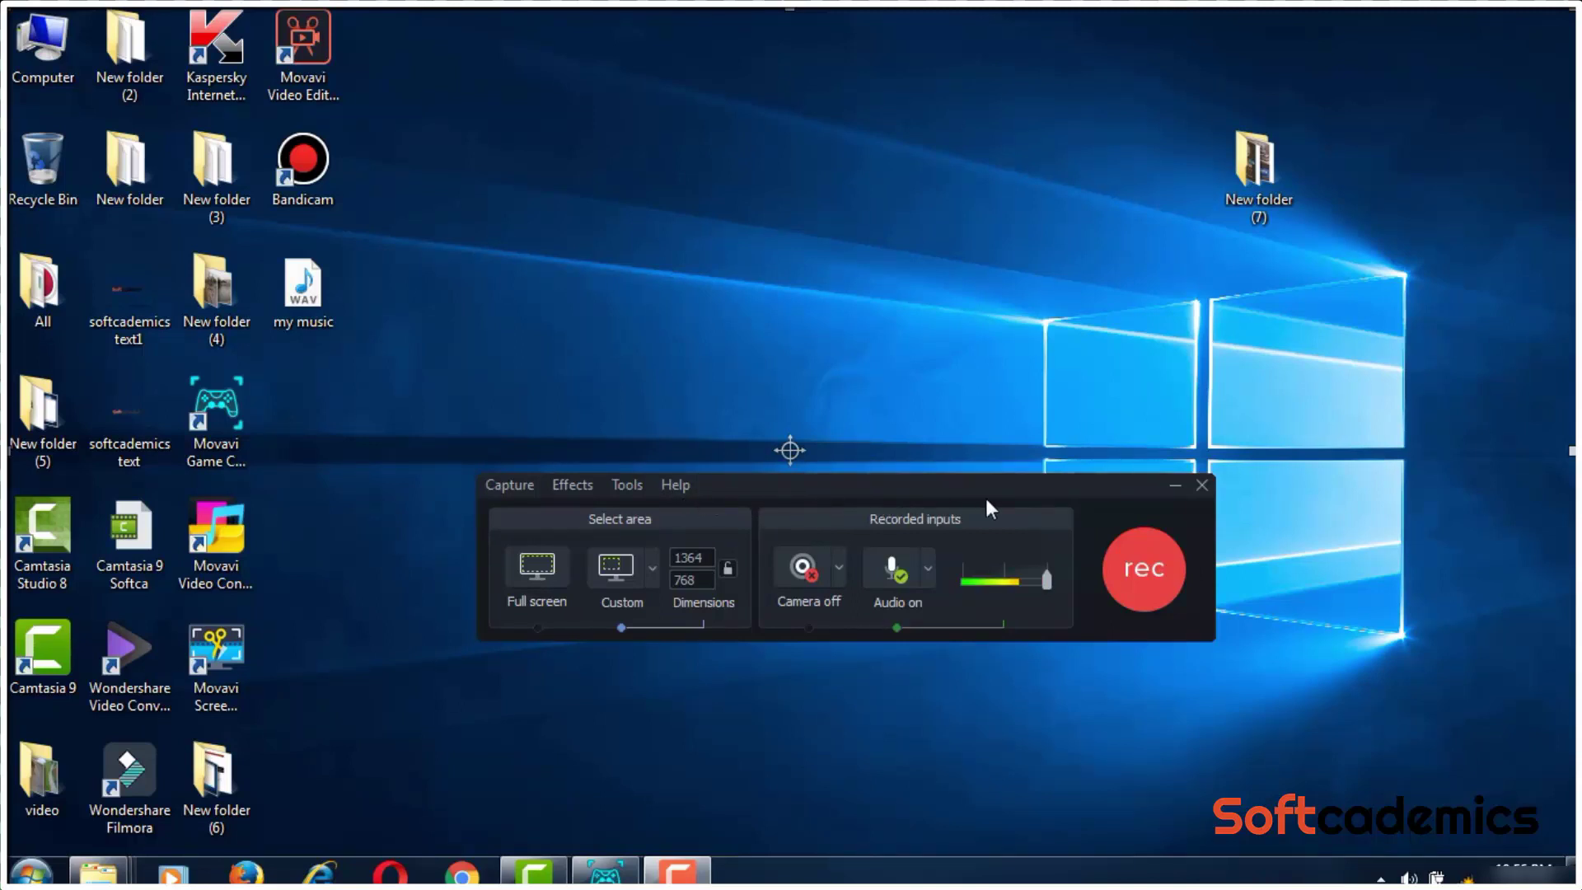
pyautogui.click(1200, 487)
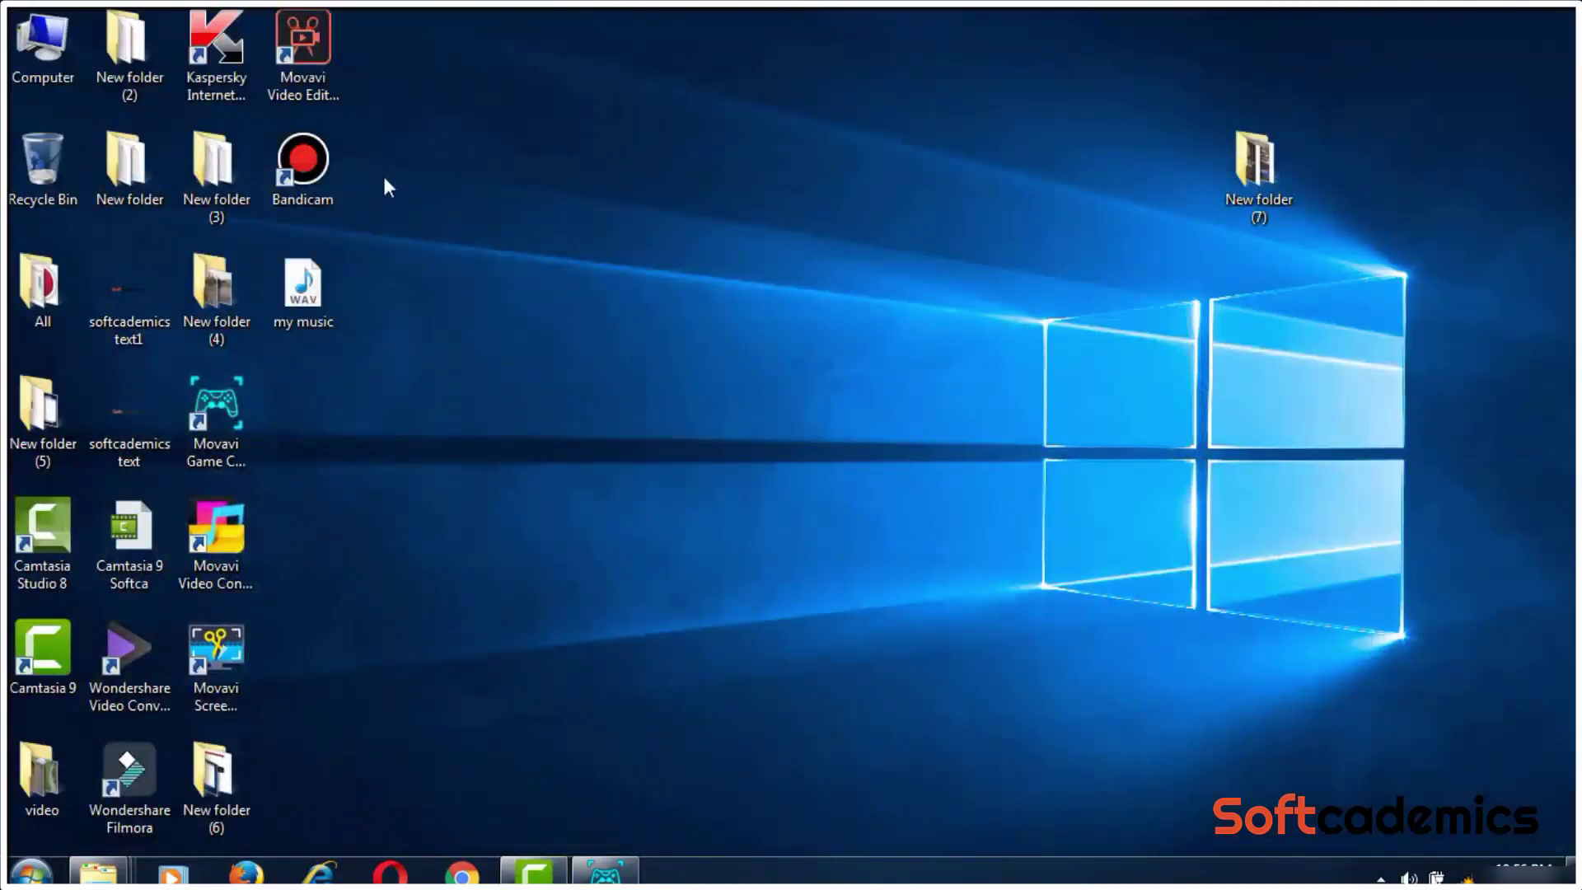
# Launch Bandicam and expand its window to the full settings interface on the desktop
pyautogui.doubleClick(320, 168)
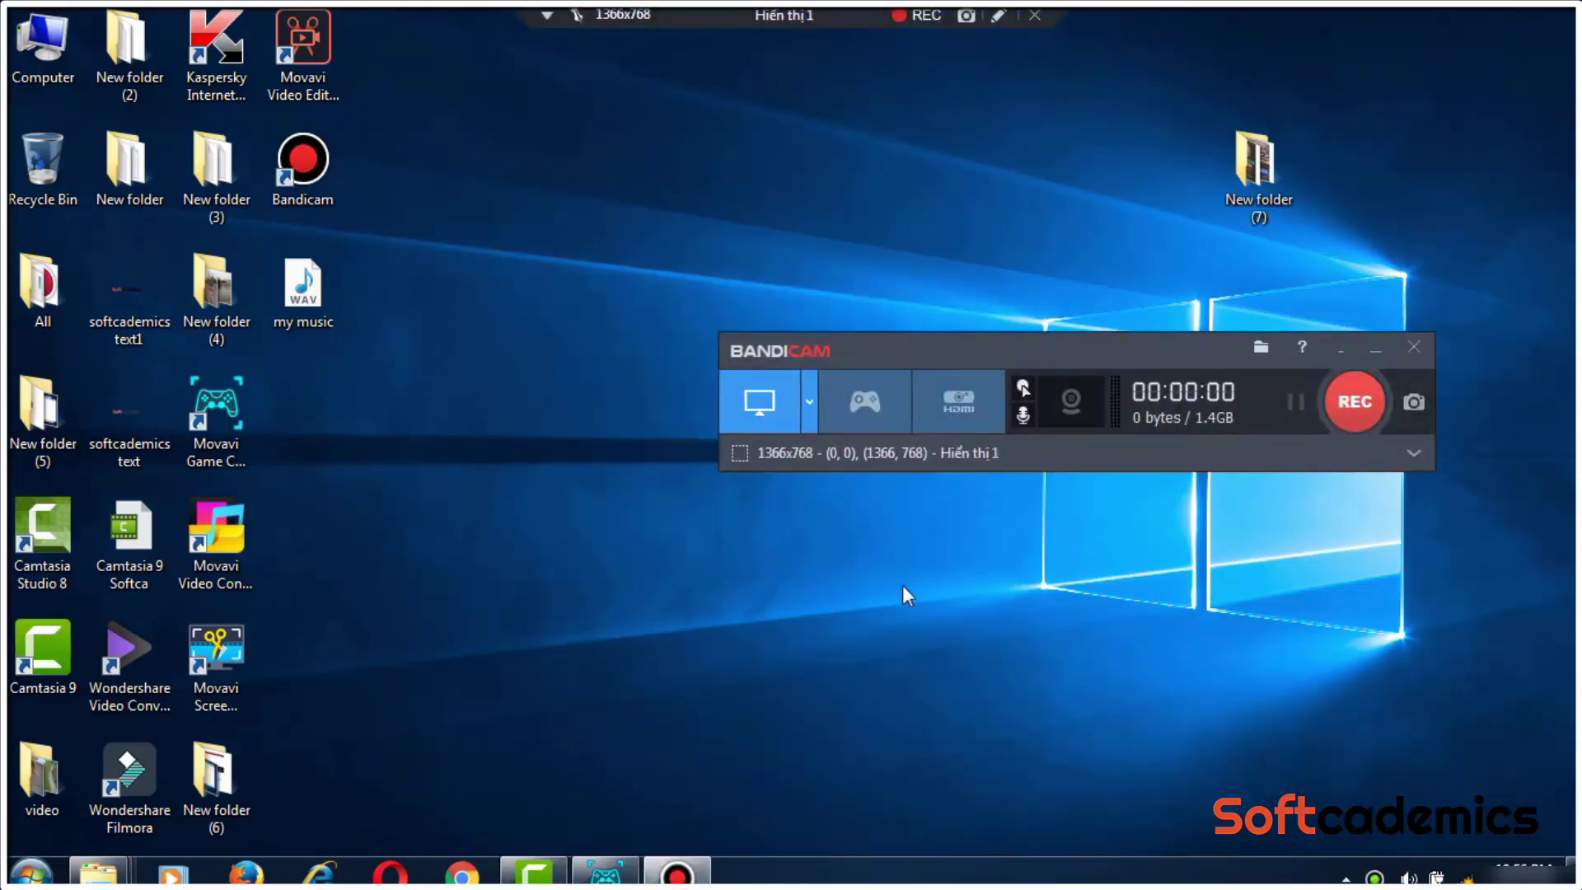
pyautogui.moveTo(1072, 344); pyautogui.dragTo(933, 339)
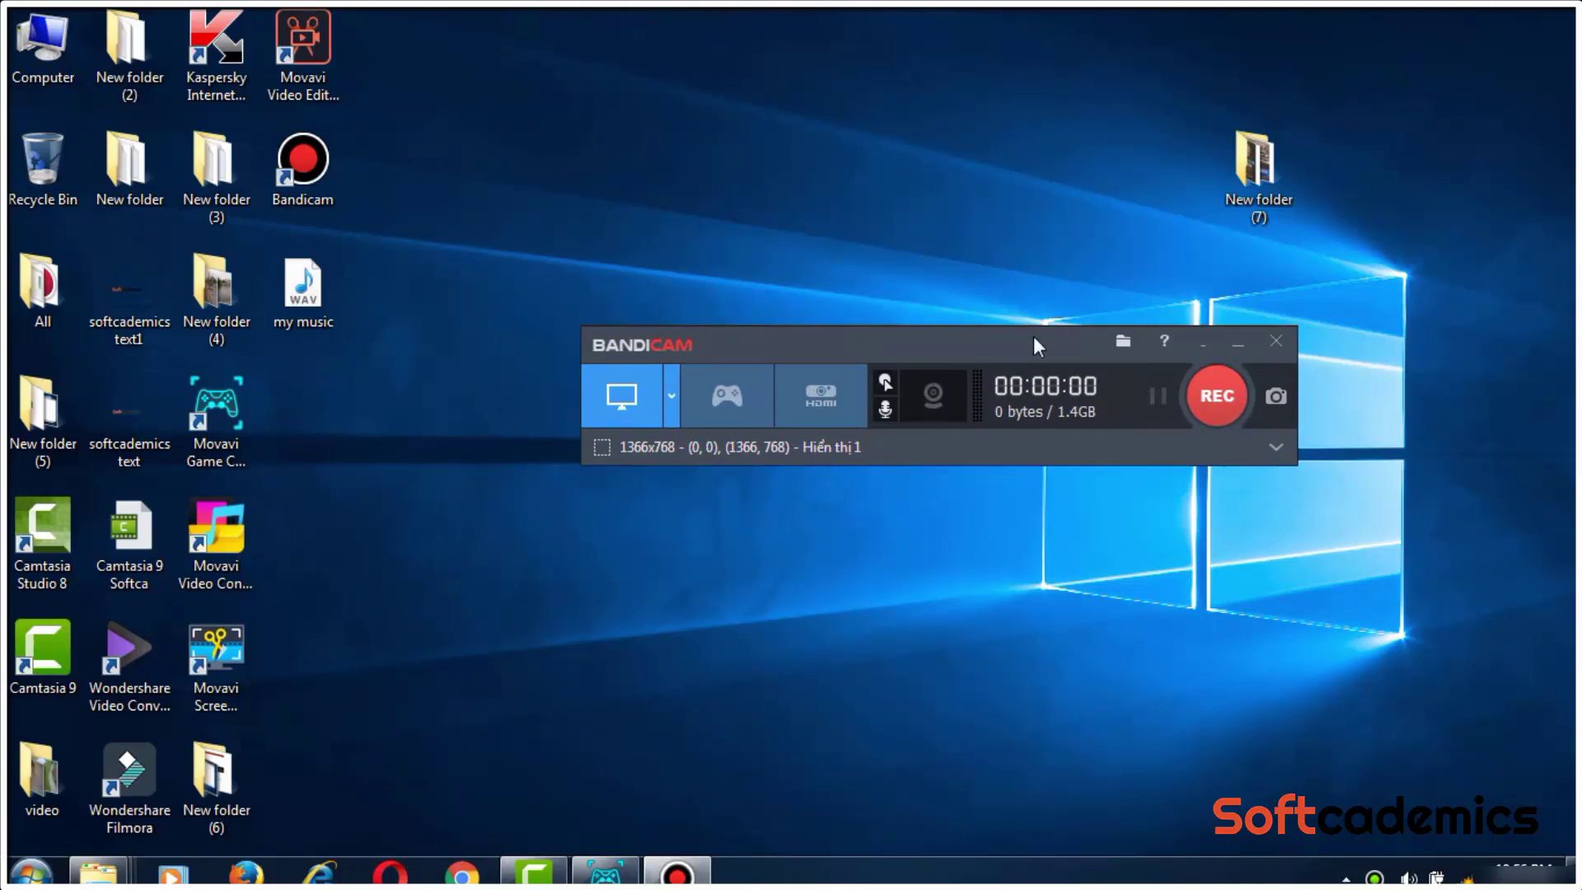
pyautogui.moveTo(1033, 336); pyautogui.dragTo(898, 257)
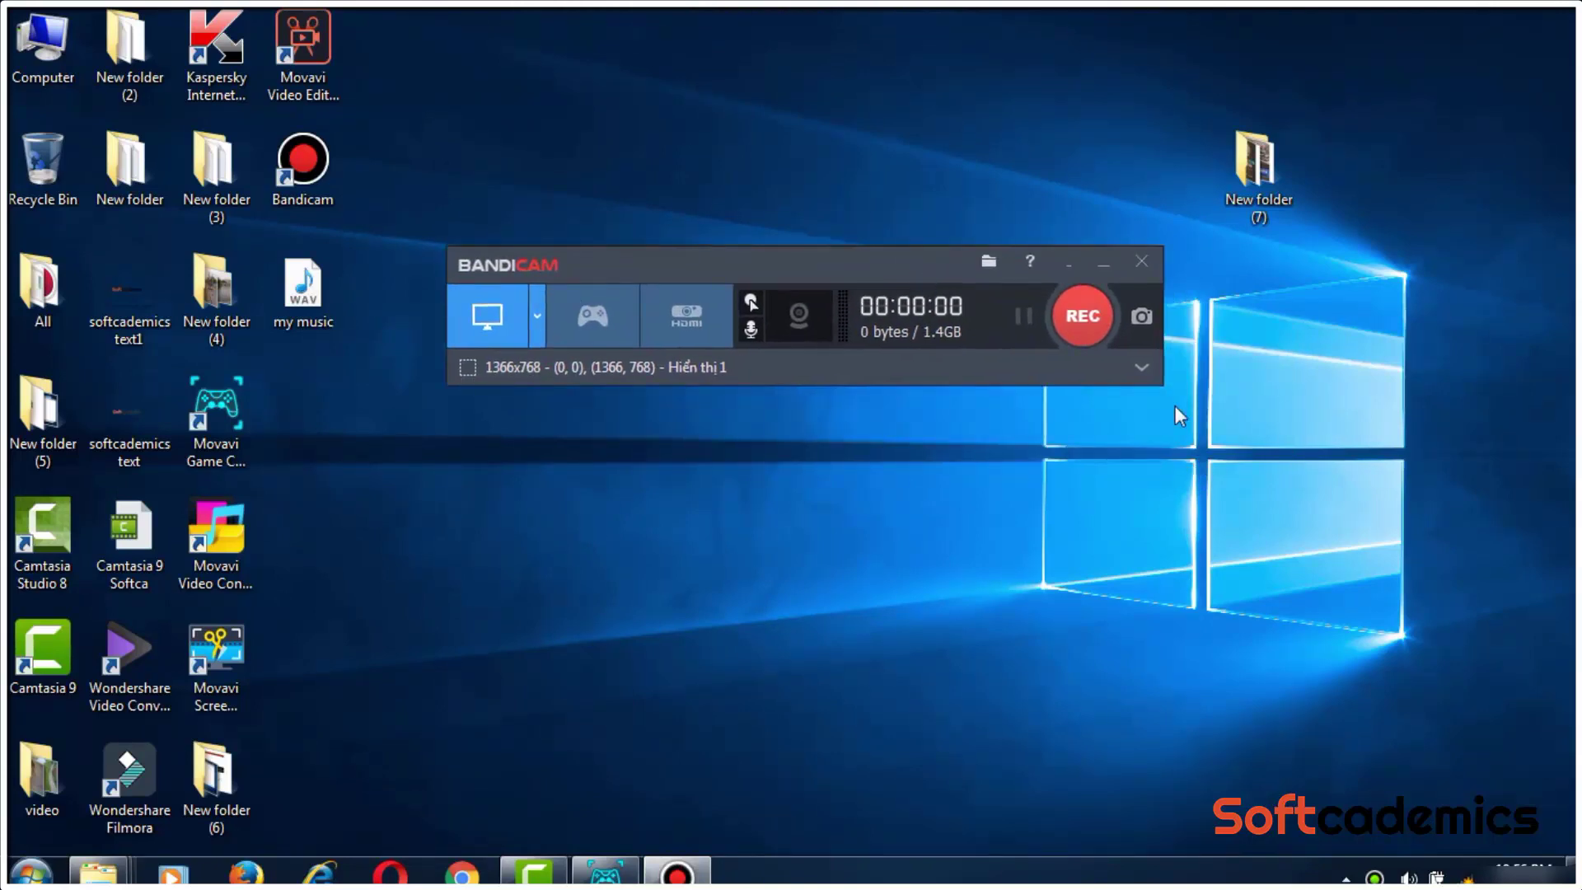
pyautogui.click(1140, 371)
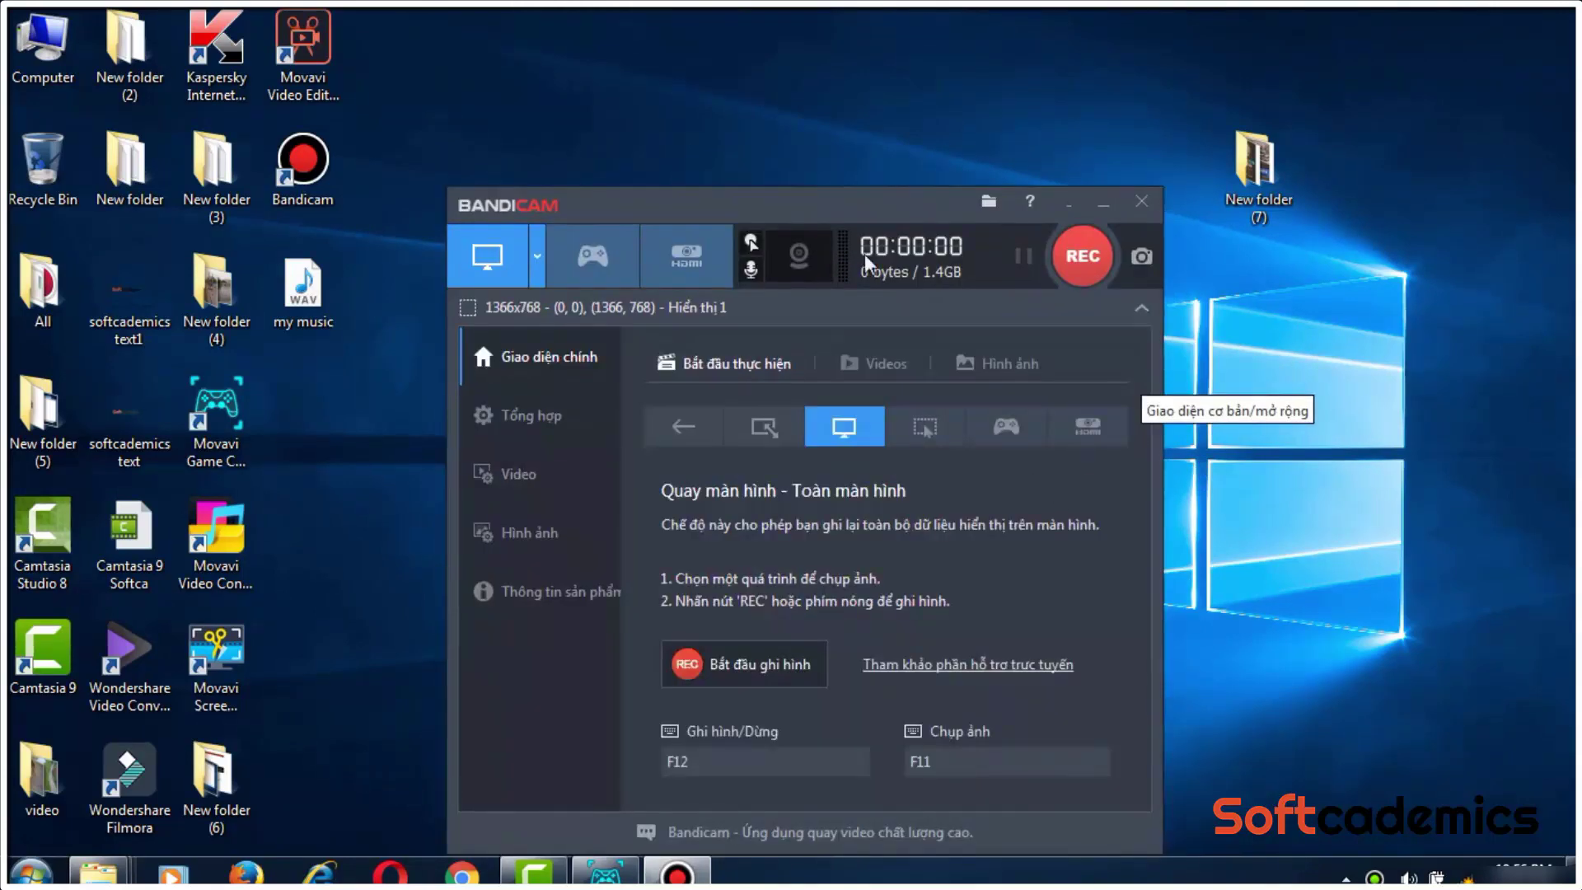
pyautogui.moveTo(867, 196); pyautogui.dragTo(957, 94)
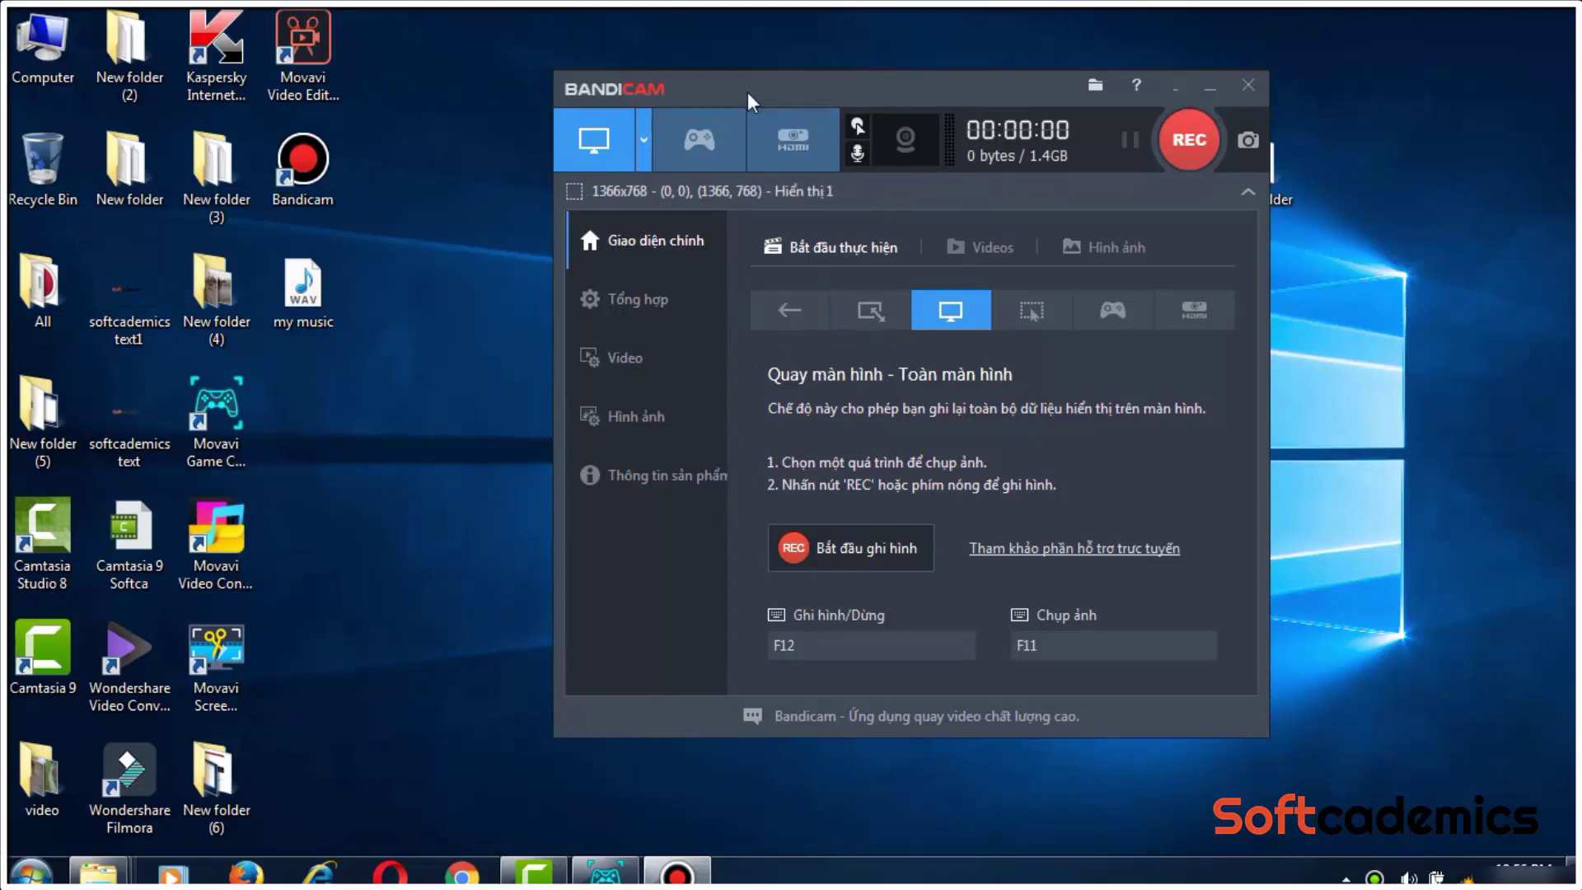
# Set Bandicam's video recording file type to MP4 in the format settings
pyautogui.click(626, 418)
pyautogui.click(626, 470)
pyautogui.click(636, 363)
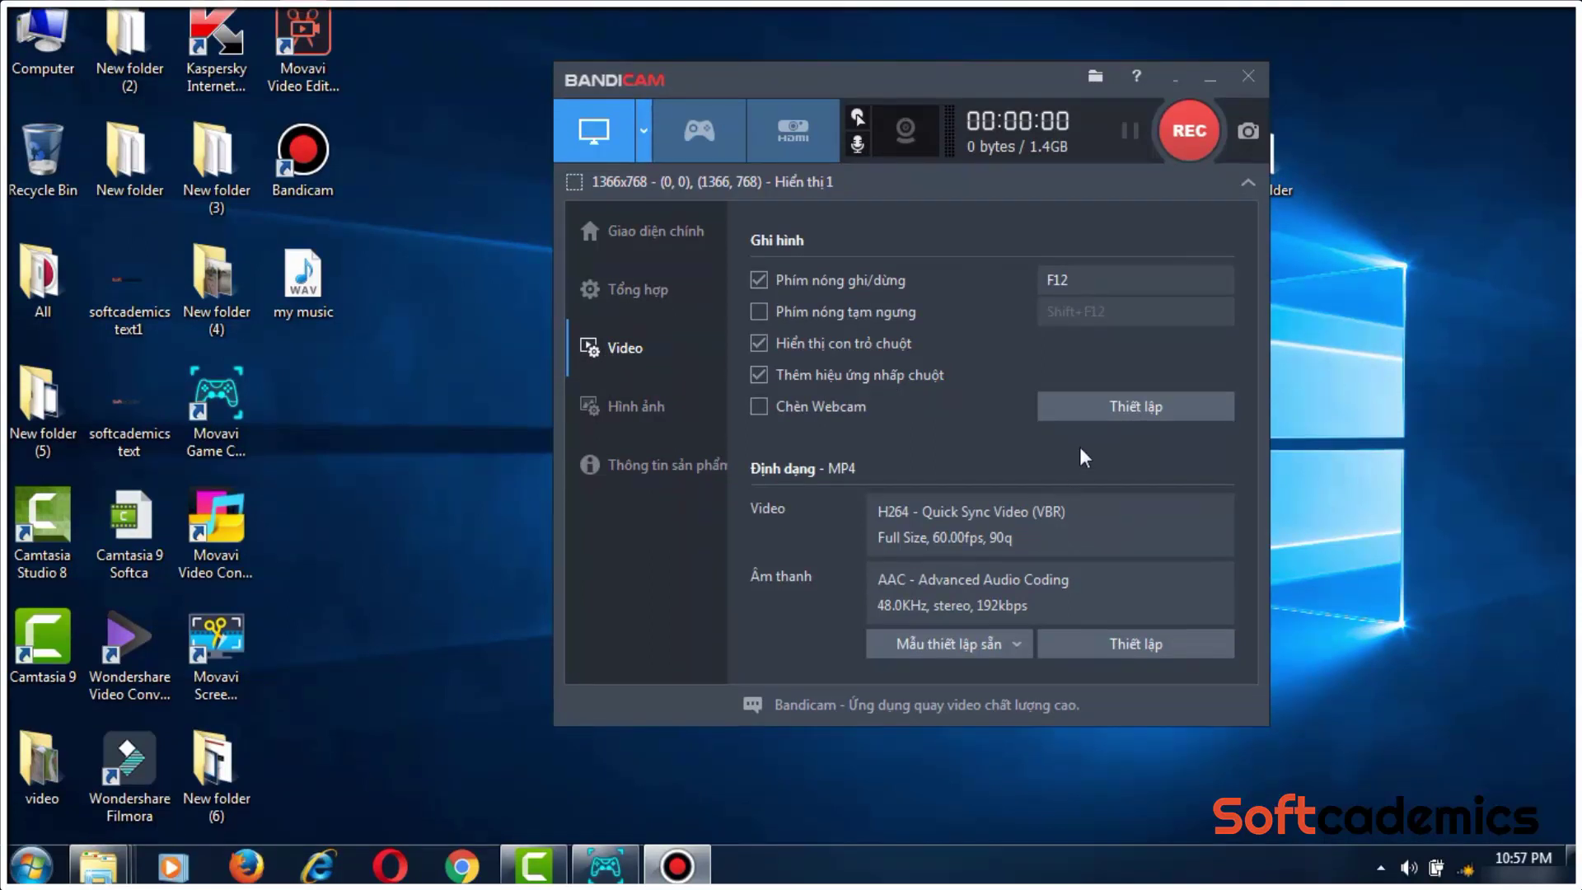
pyautogui.click(1131, 642)
pyautogui.click(823, 199)
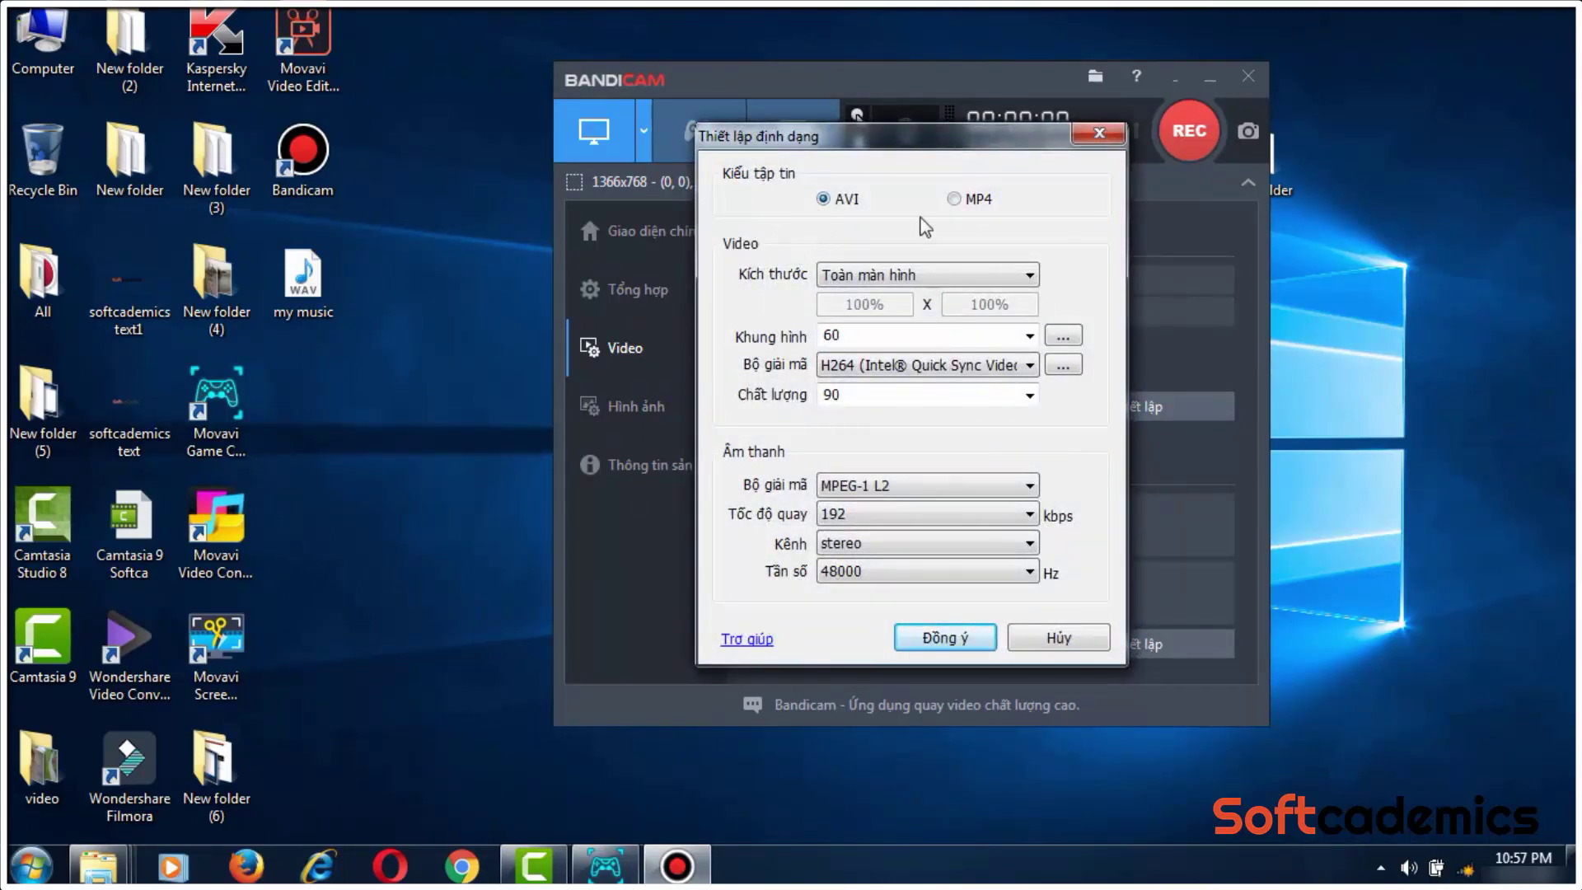
pyautogui.click(955, 198)
pyautogui.click(950, 641)
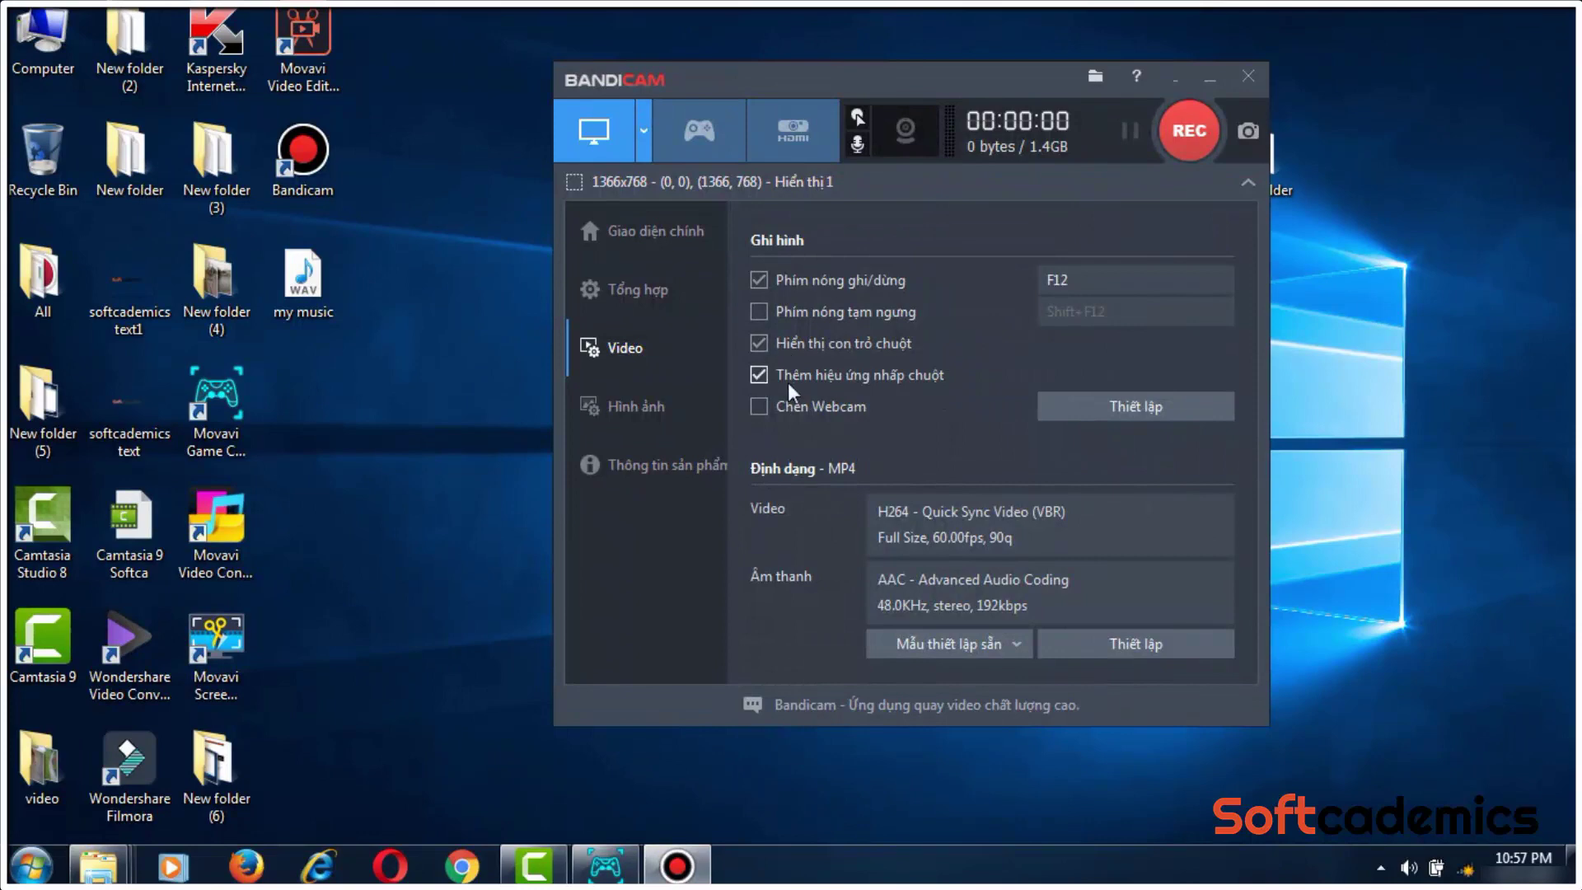
pyautogui.click(1122, 637)
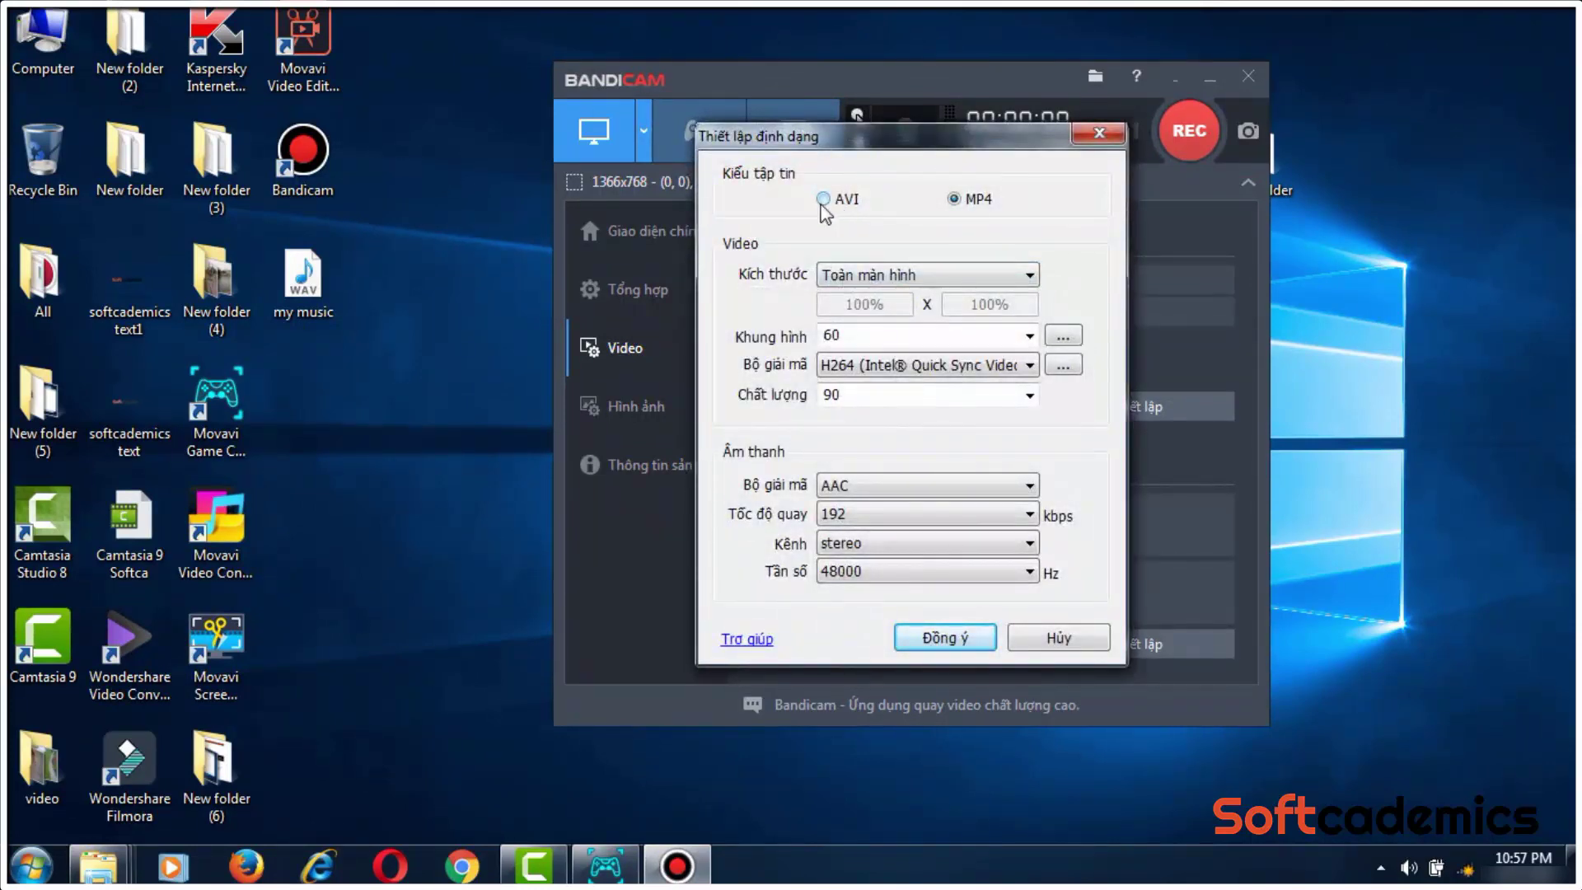
pyautogui.click(945, 637)
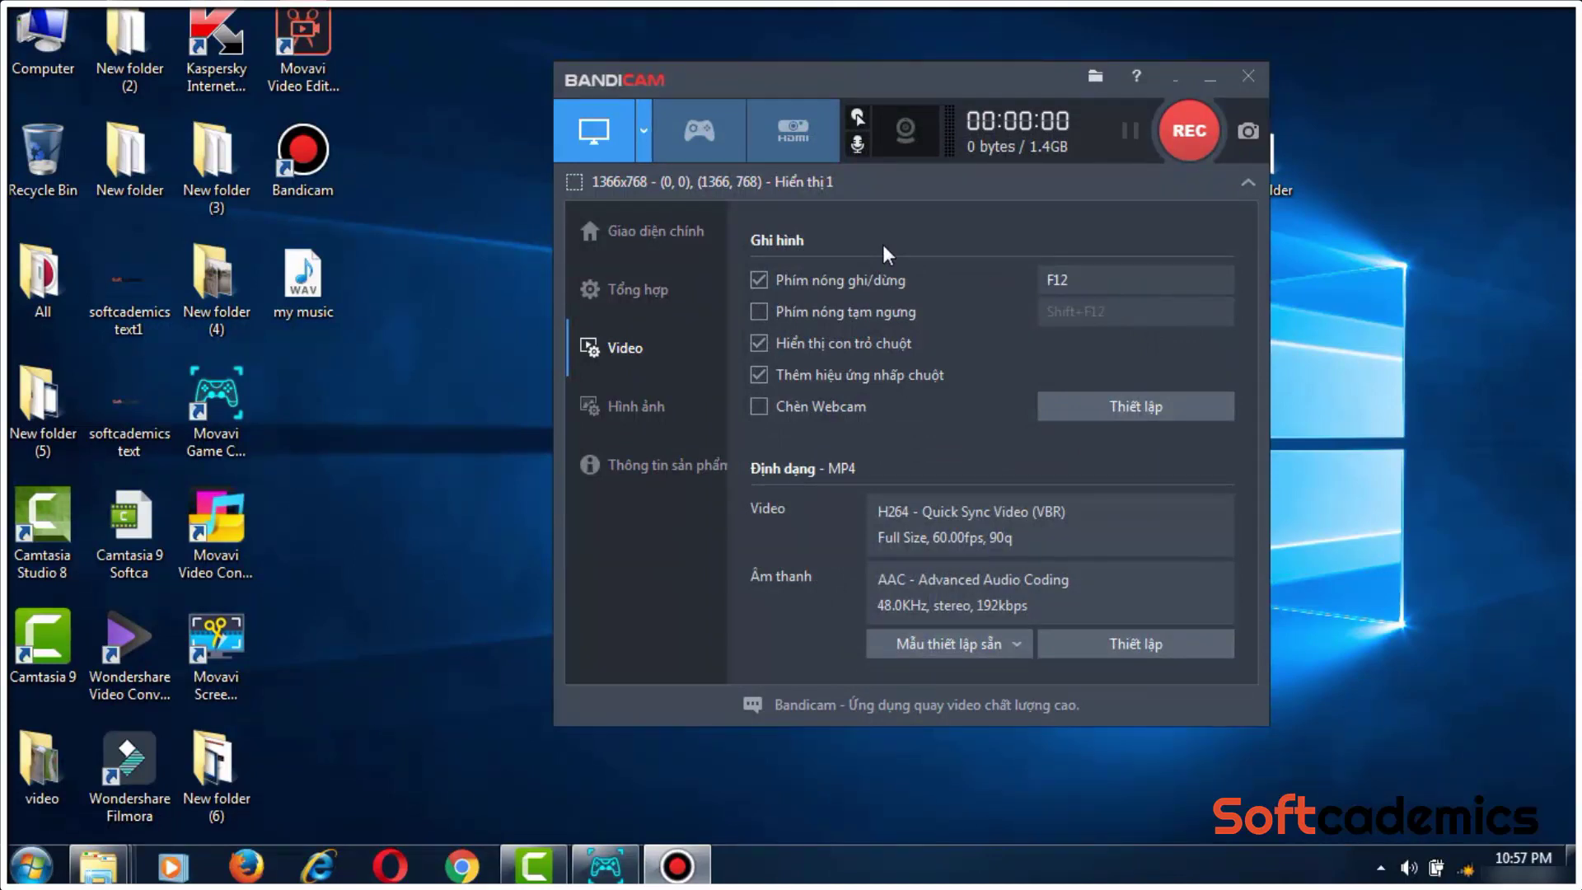
# Set Bandicam's primary sound recording device to Microphone (Realtek High Definition Audio)
pyautogui.click(857, 146)
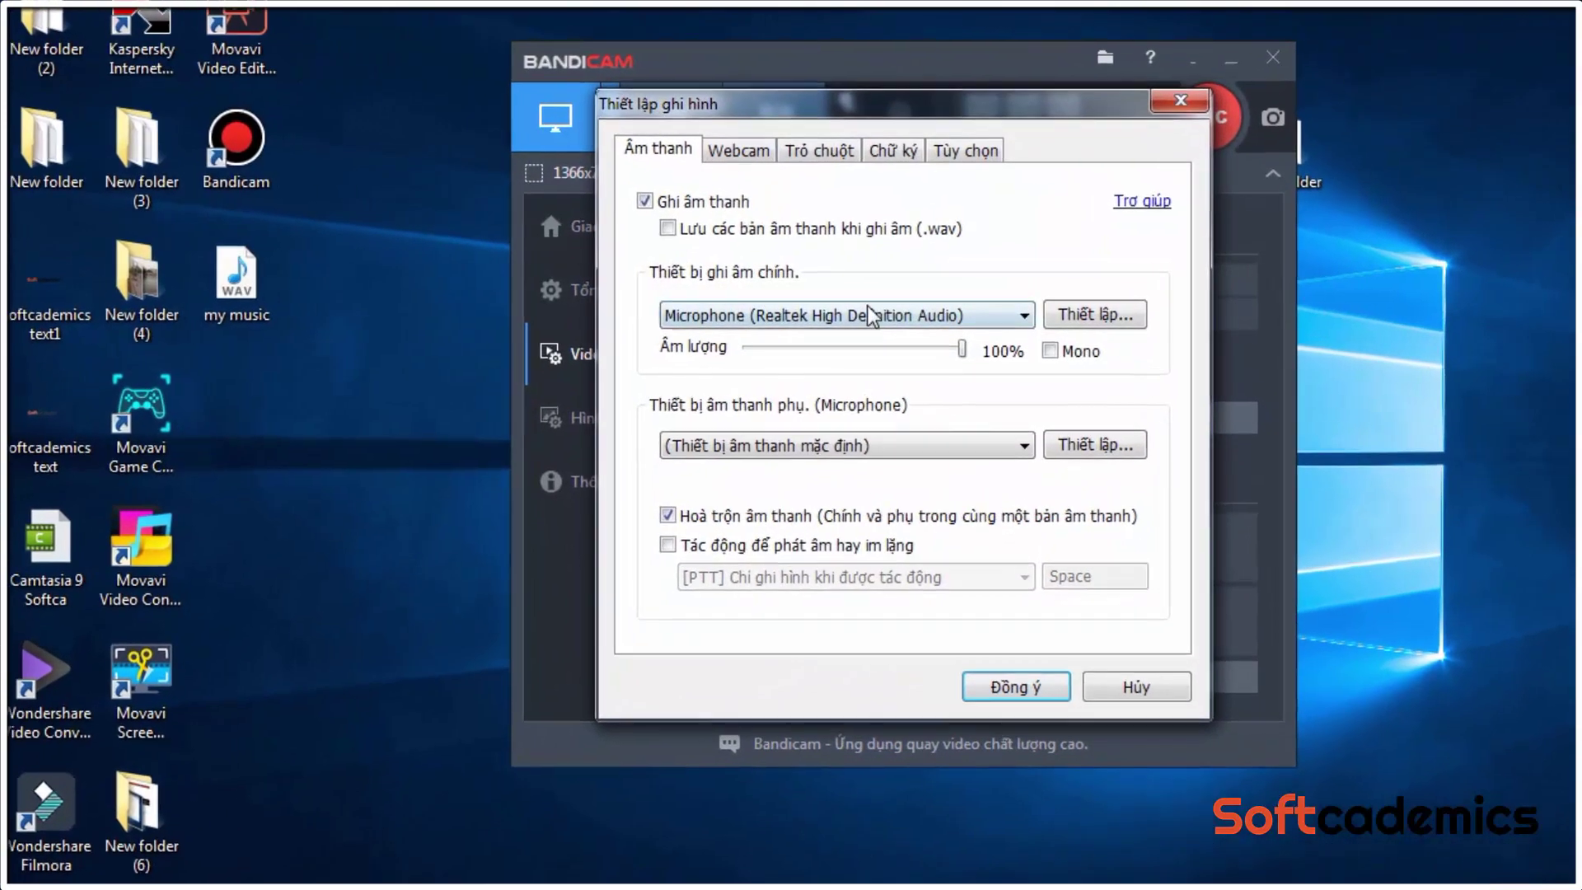
pyautogui.click(874, 311)
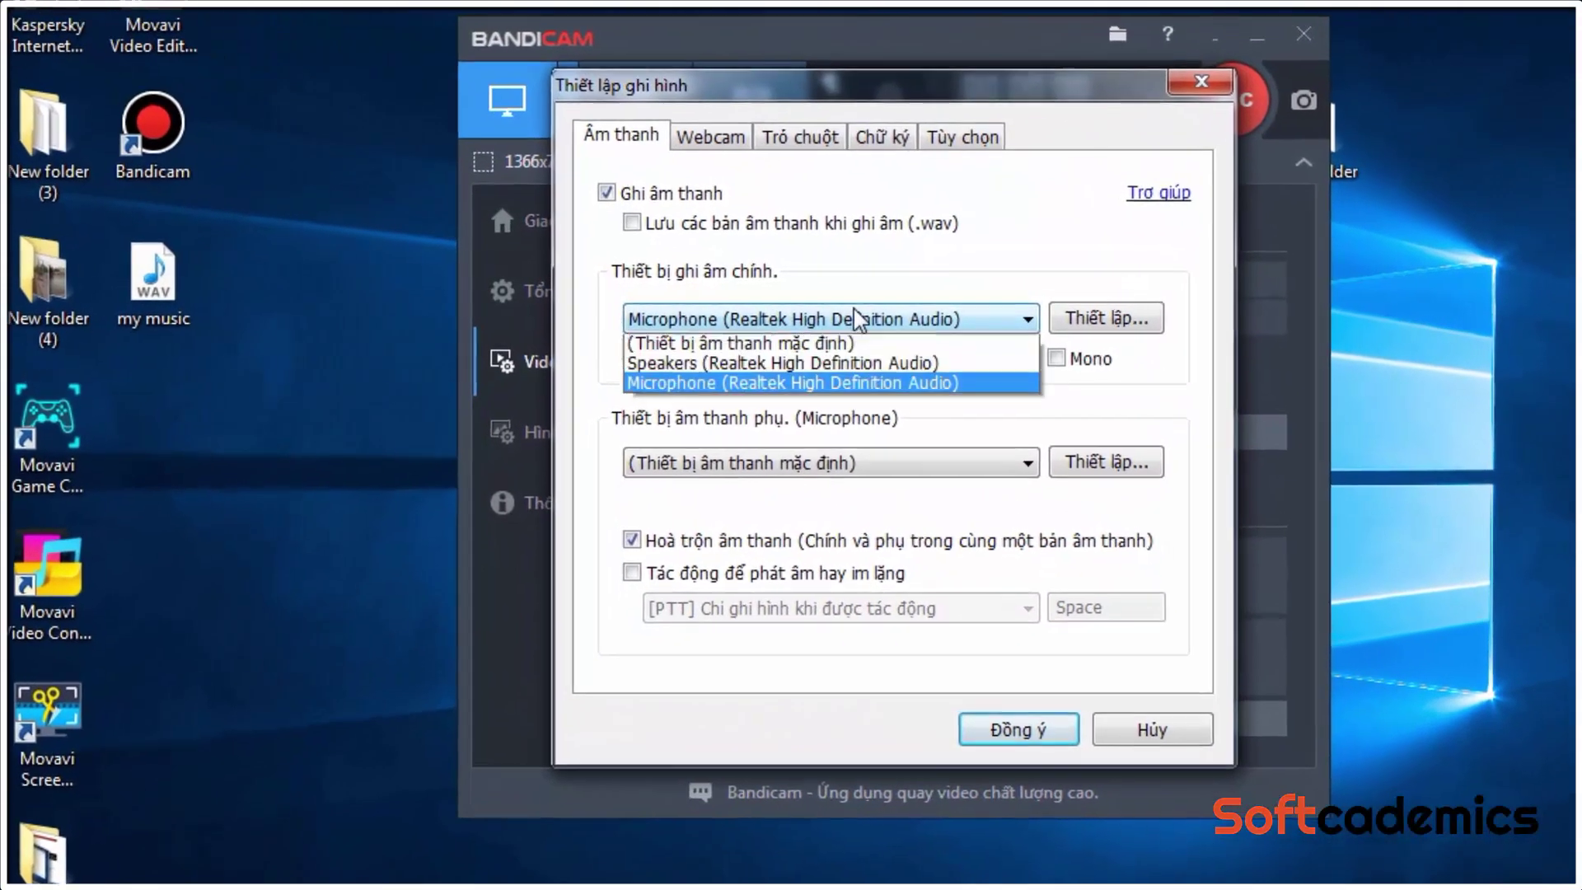
pyautogui.click(795, 388)
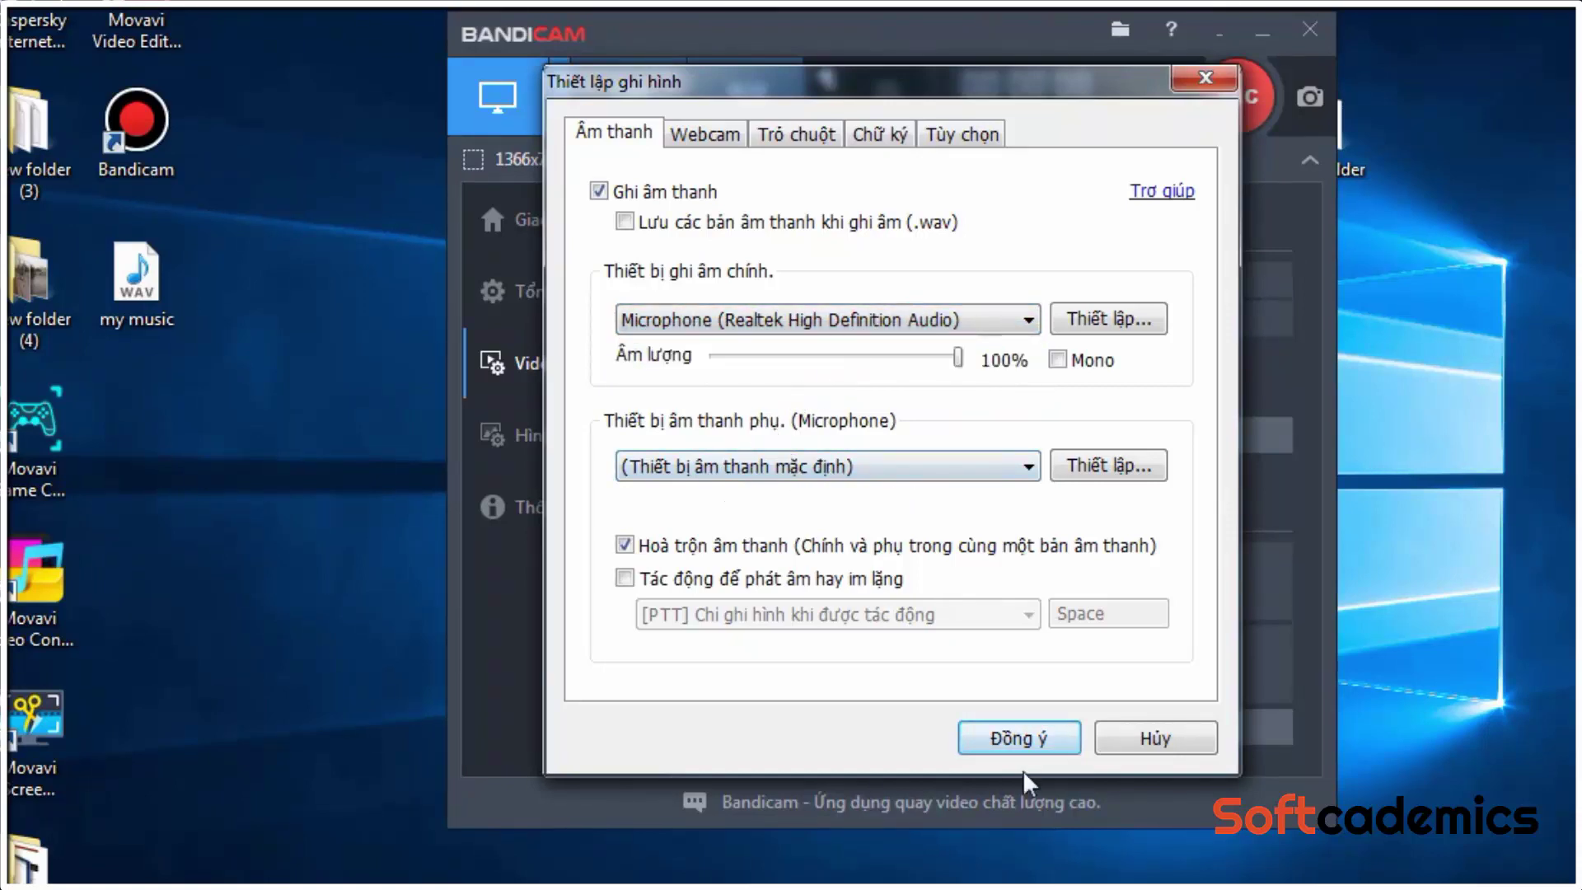
pyautogui.click(1017, 742)
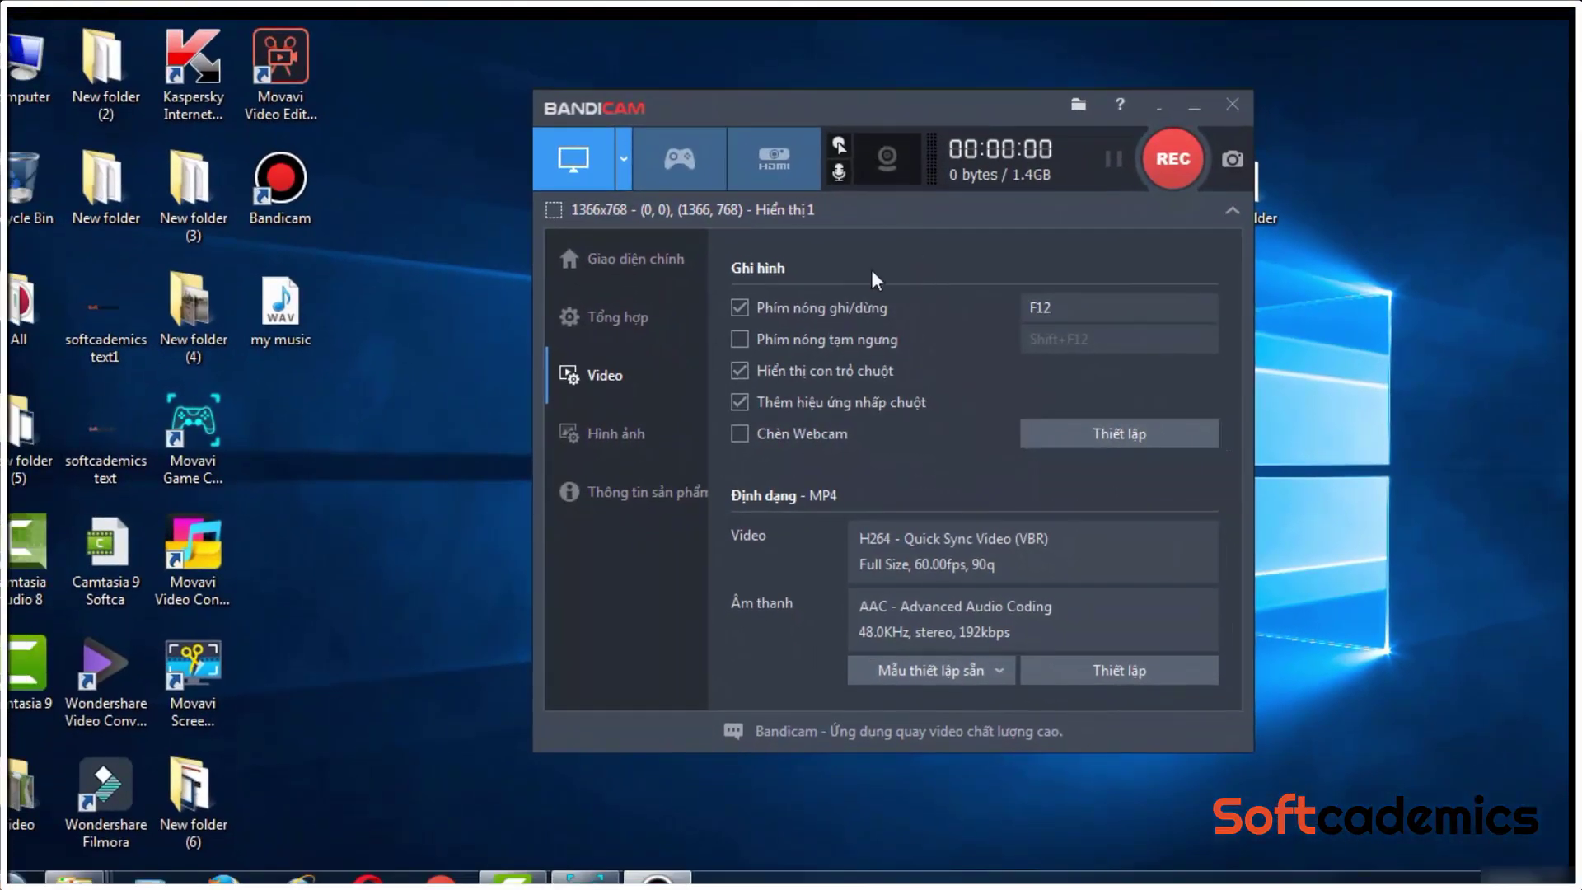
# Switch to Camtasia and place the collapsed Bandicam window over its preview canvas
pyautogui.moveTo(824, 106); pyautogui.dragTo(1044, 51)
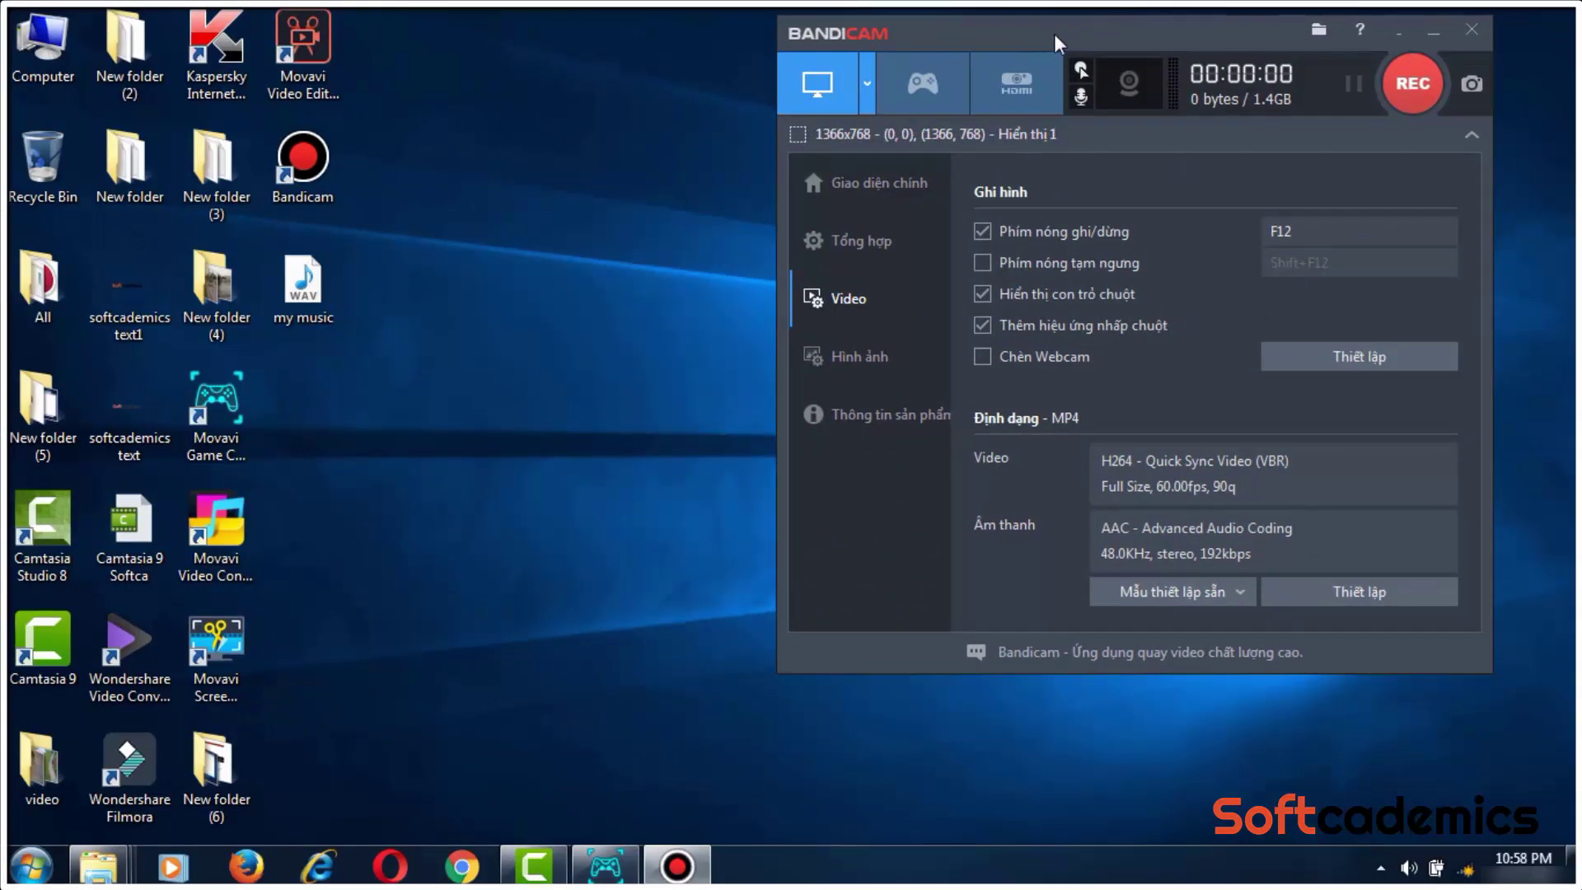
pyautogui.moveTo(1040, 42); pyautogui.dragTo(1055, 53)
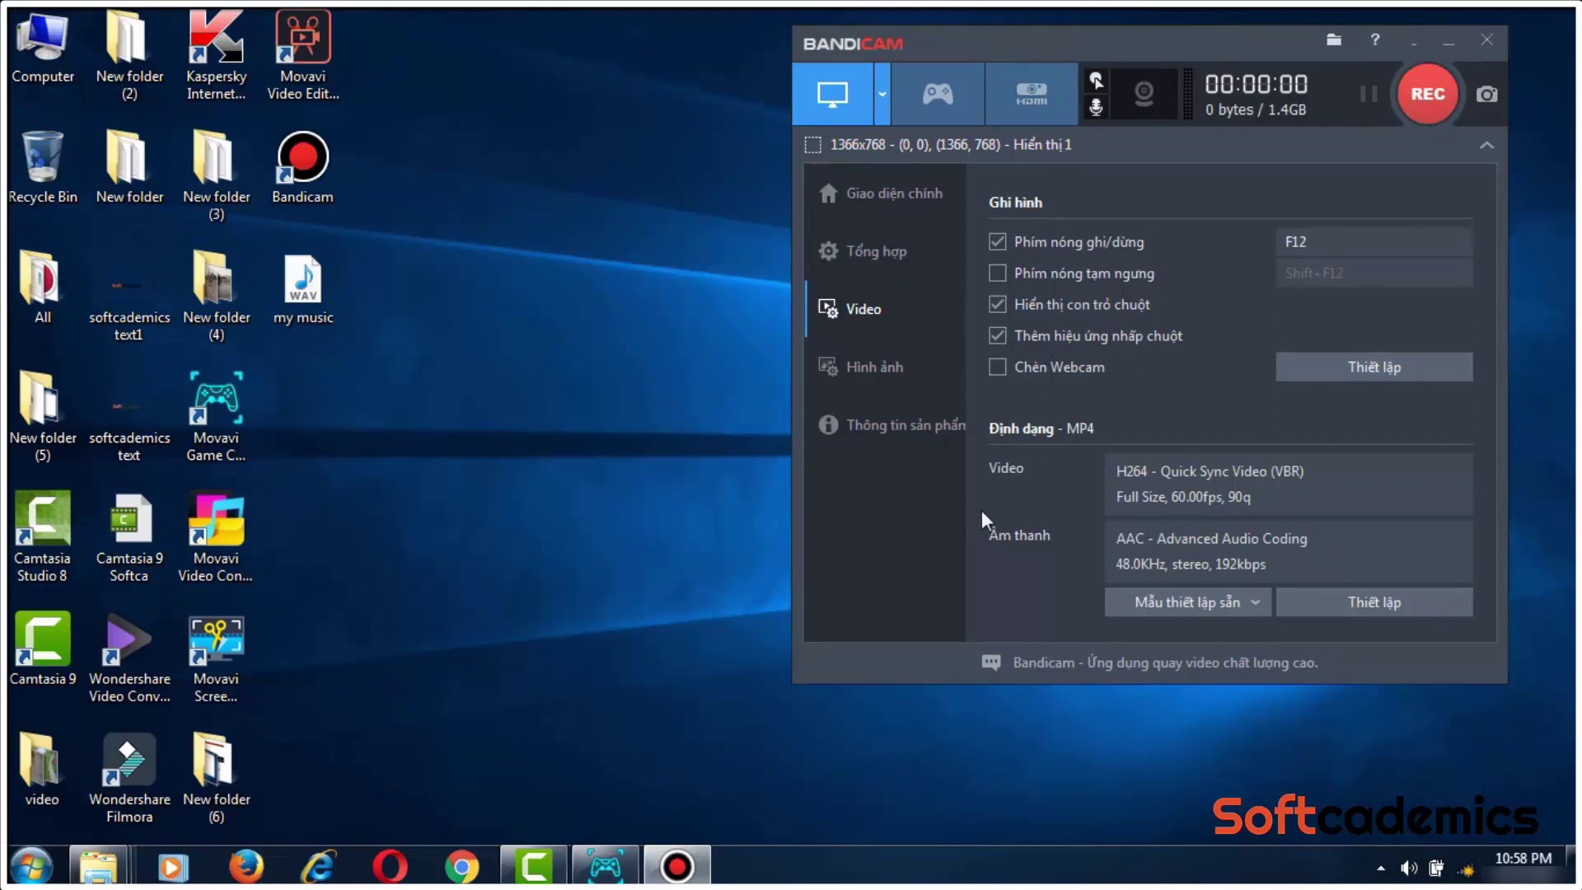
pyautogui.doubleClick(1027, 41)
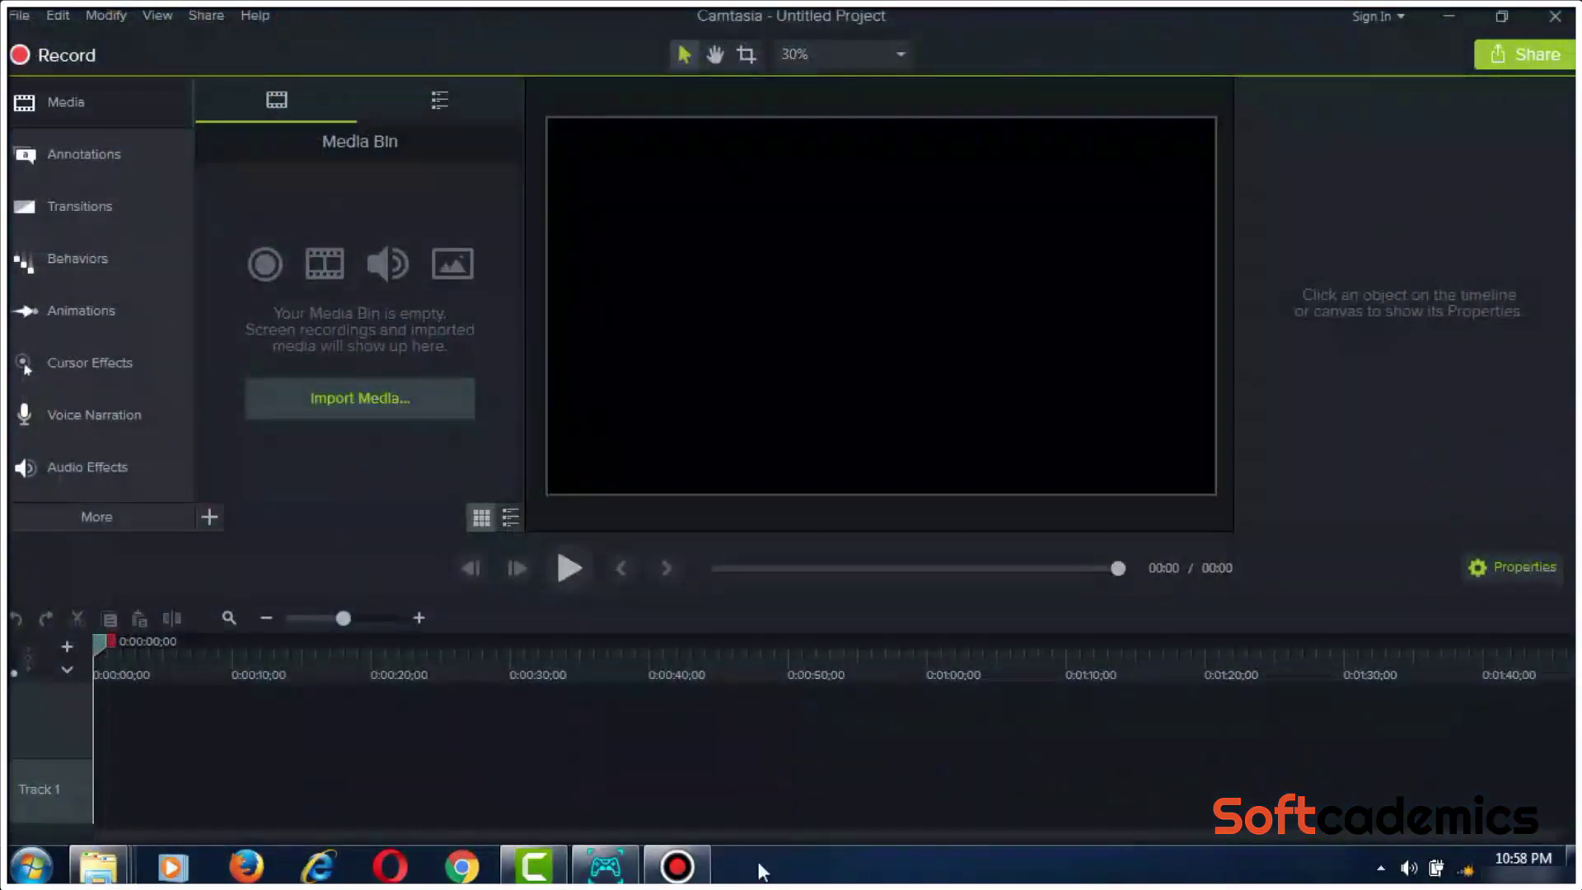
pyautogui.click(676, 866)
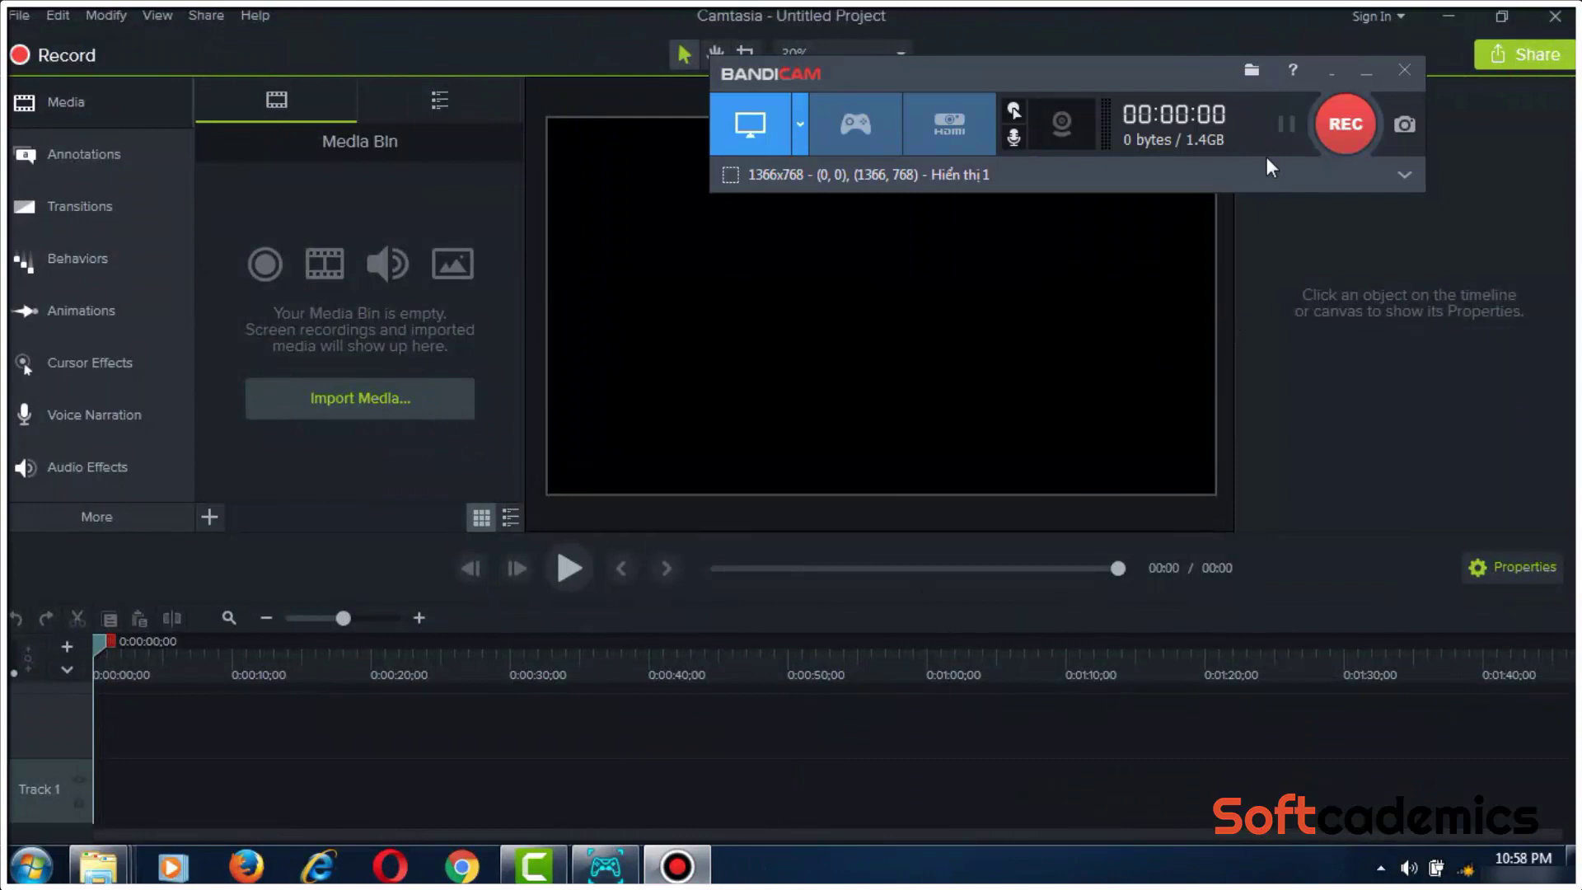
pyautogui.moveTo(1086, 77); pyautogui.dragTo(1079, 140)
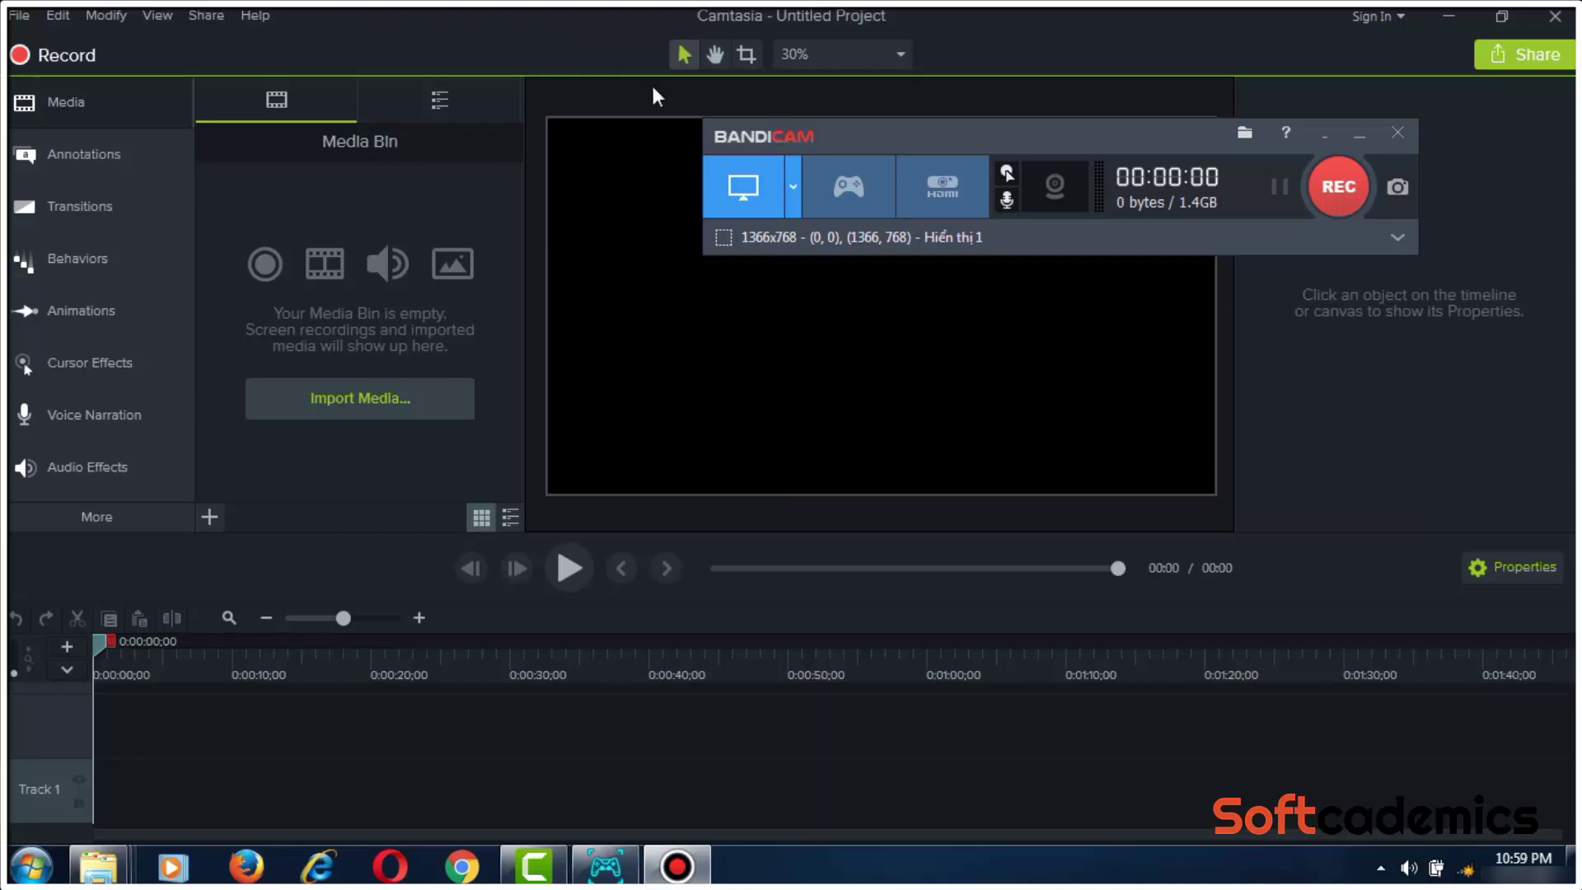
pyautogui.moveTo(864, 136); pyautogui.dragTo(807, 169)
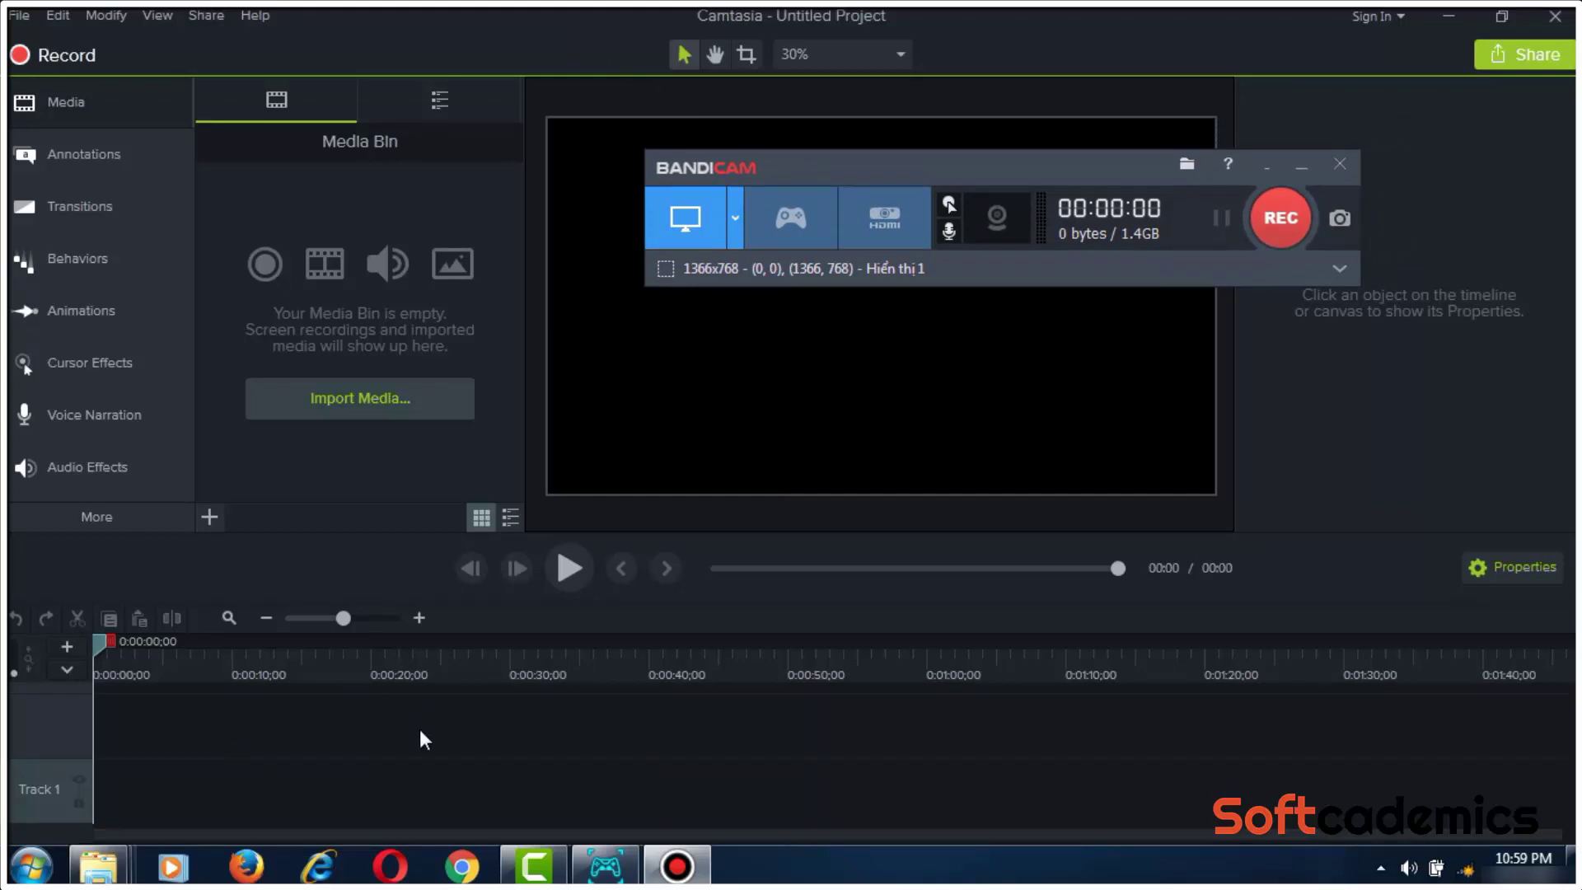
pyautogui.moveTo(929, 165)
pyautogui.mouseDown()
pyautogui.moveTo(893, 171)
pyautogui.moveTo(948, 186)
pyautogui.moveTo(918, 198)
pyautogui.moveTo(950, 187)
pyautogui.mouseUp()
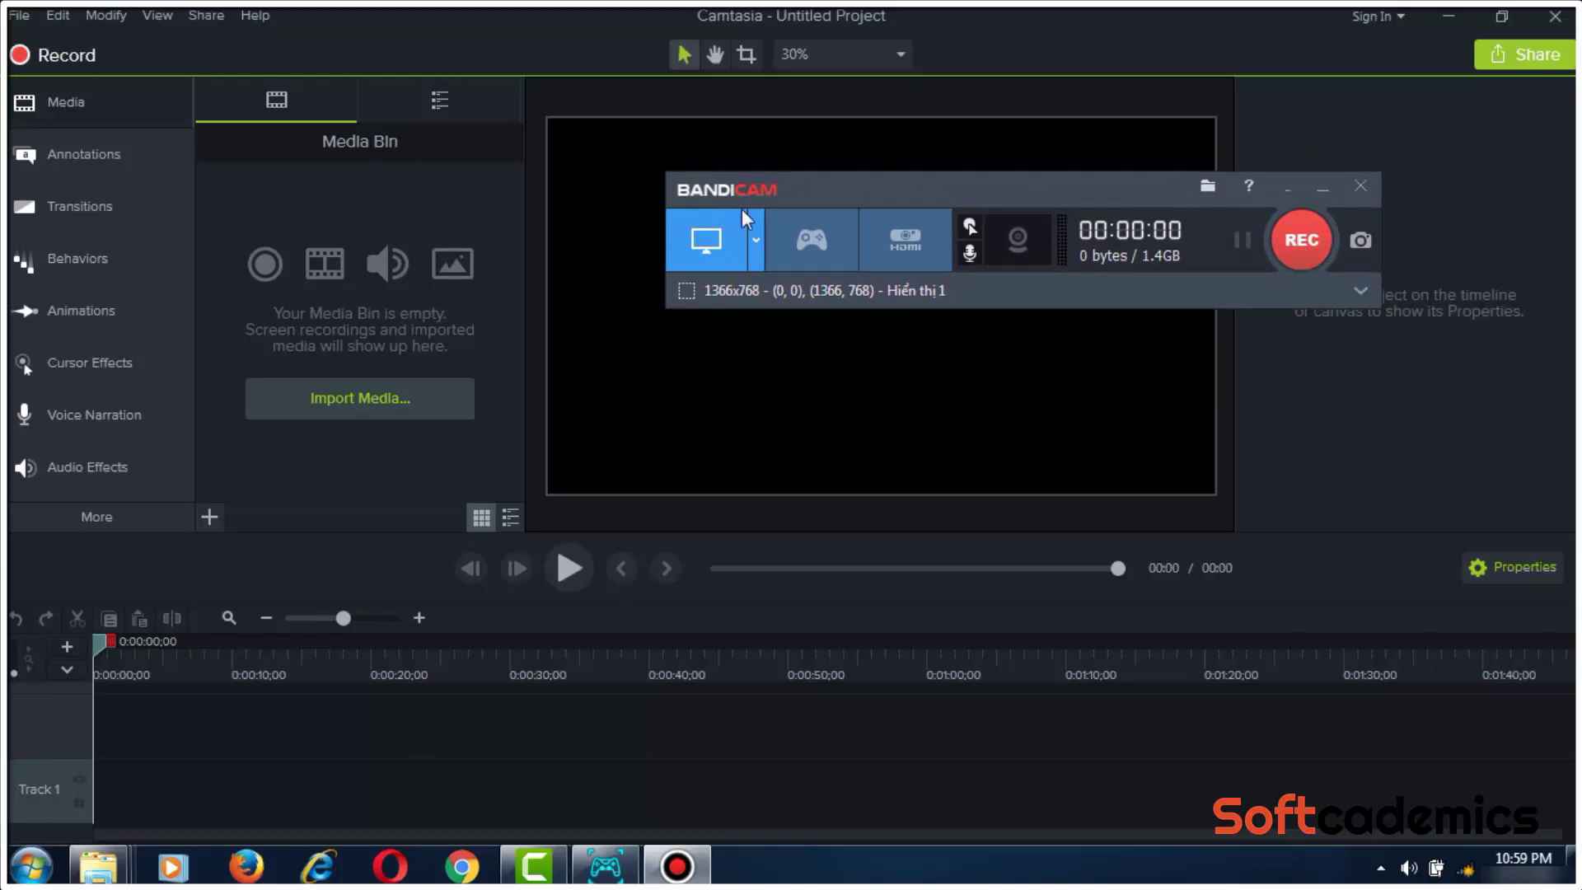
# Choose the full-screen recording mode in Bandicam and start recording the screen
pyautogui.click(755, 241)
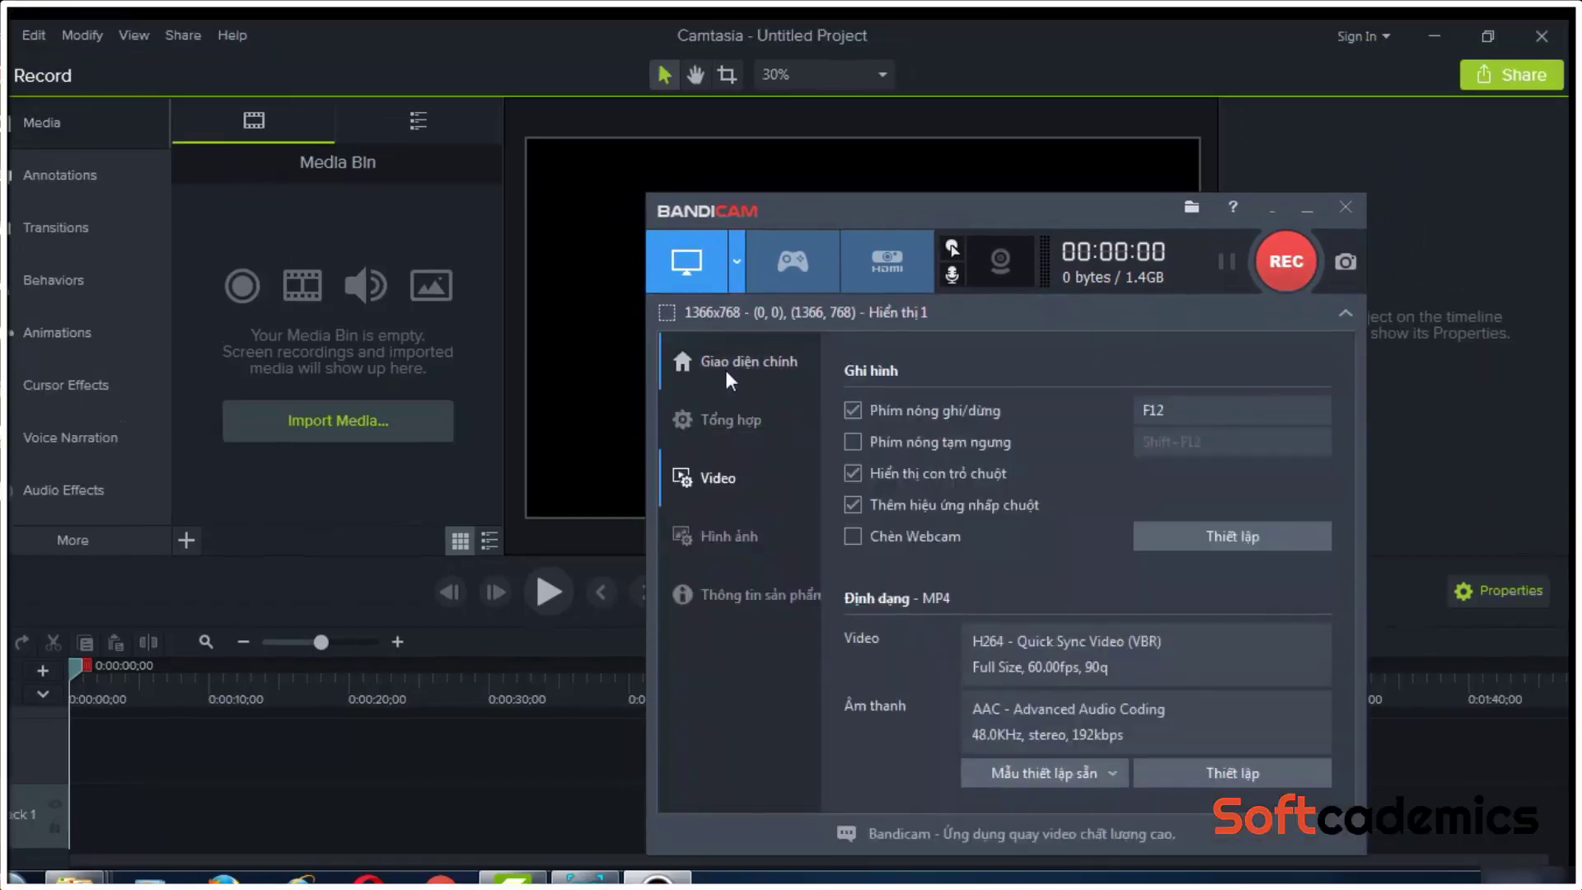
pyautogui.click(725, 364)
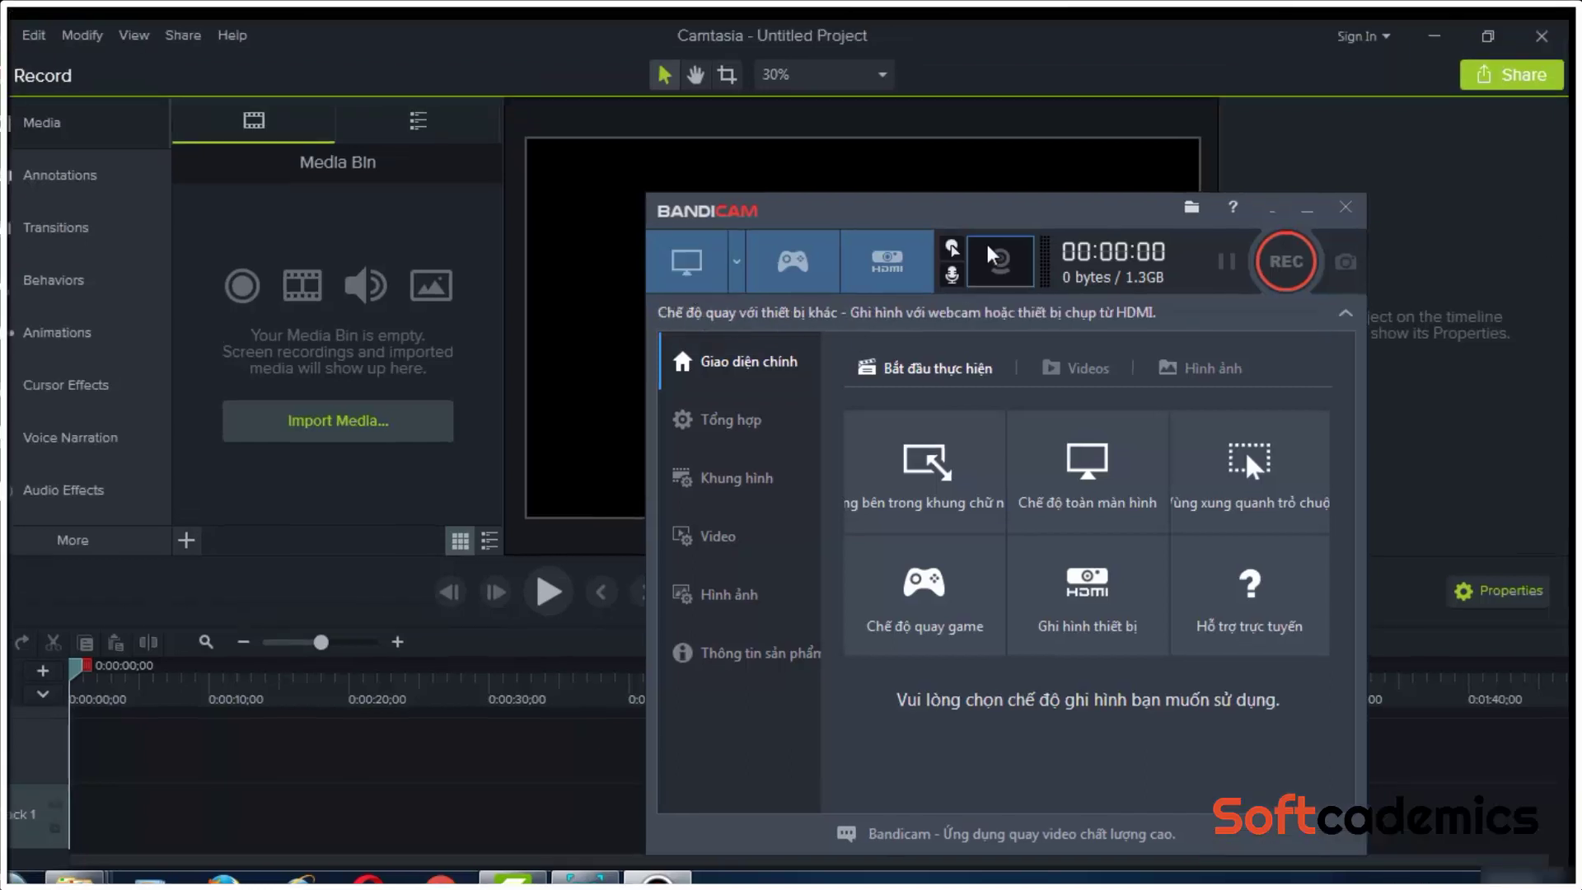
pyautogui.click(741, 242)
pyautogui.moveTo(1082, 211); pyautogui.dragTo(1161, 163)
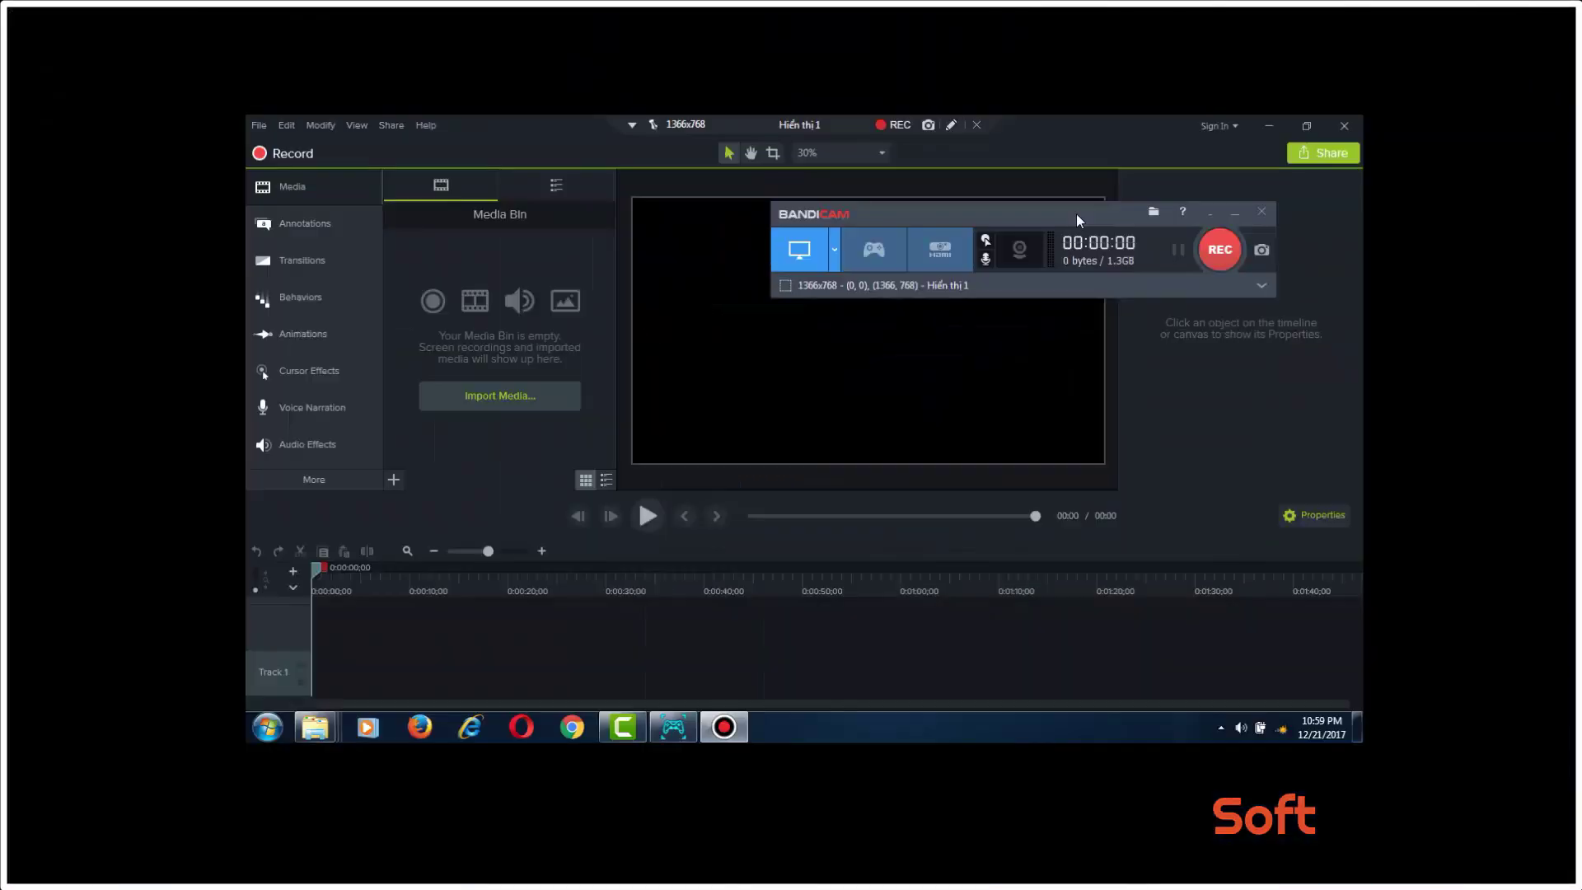
pyautogui.click(1213, 262)
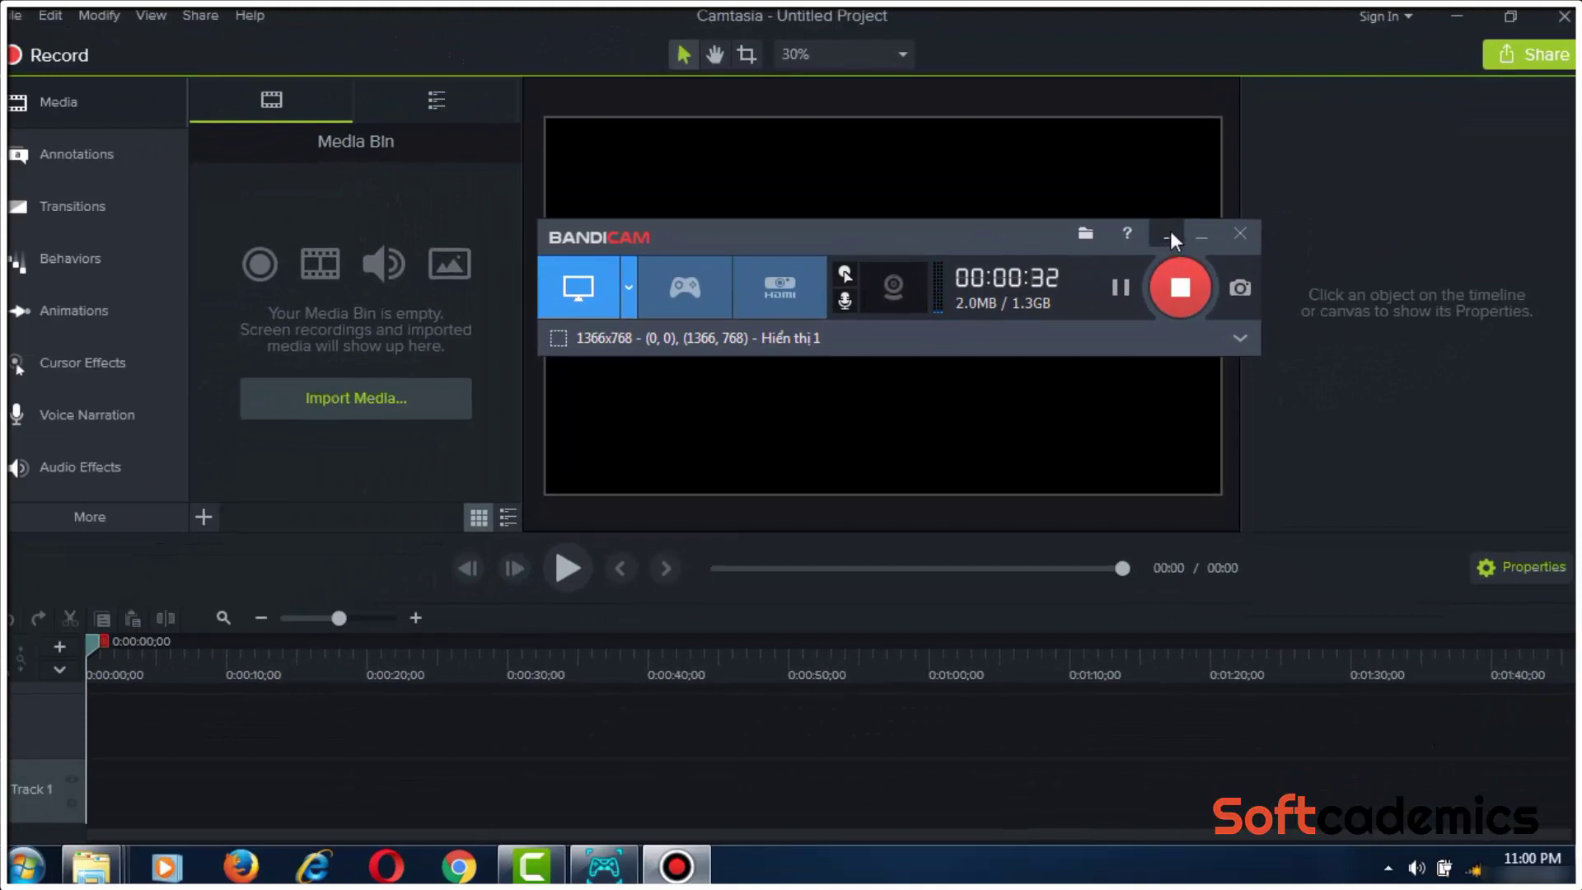
# Minimize Bandicam to the system tray, dismiss its notification and check its icon among the hidden tray icons
pyautogui.click(1169, 235)
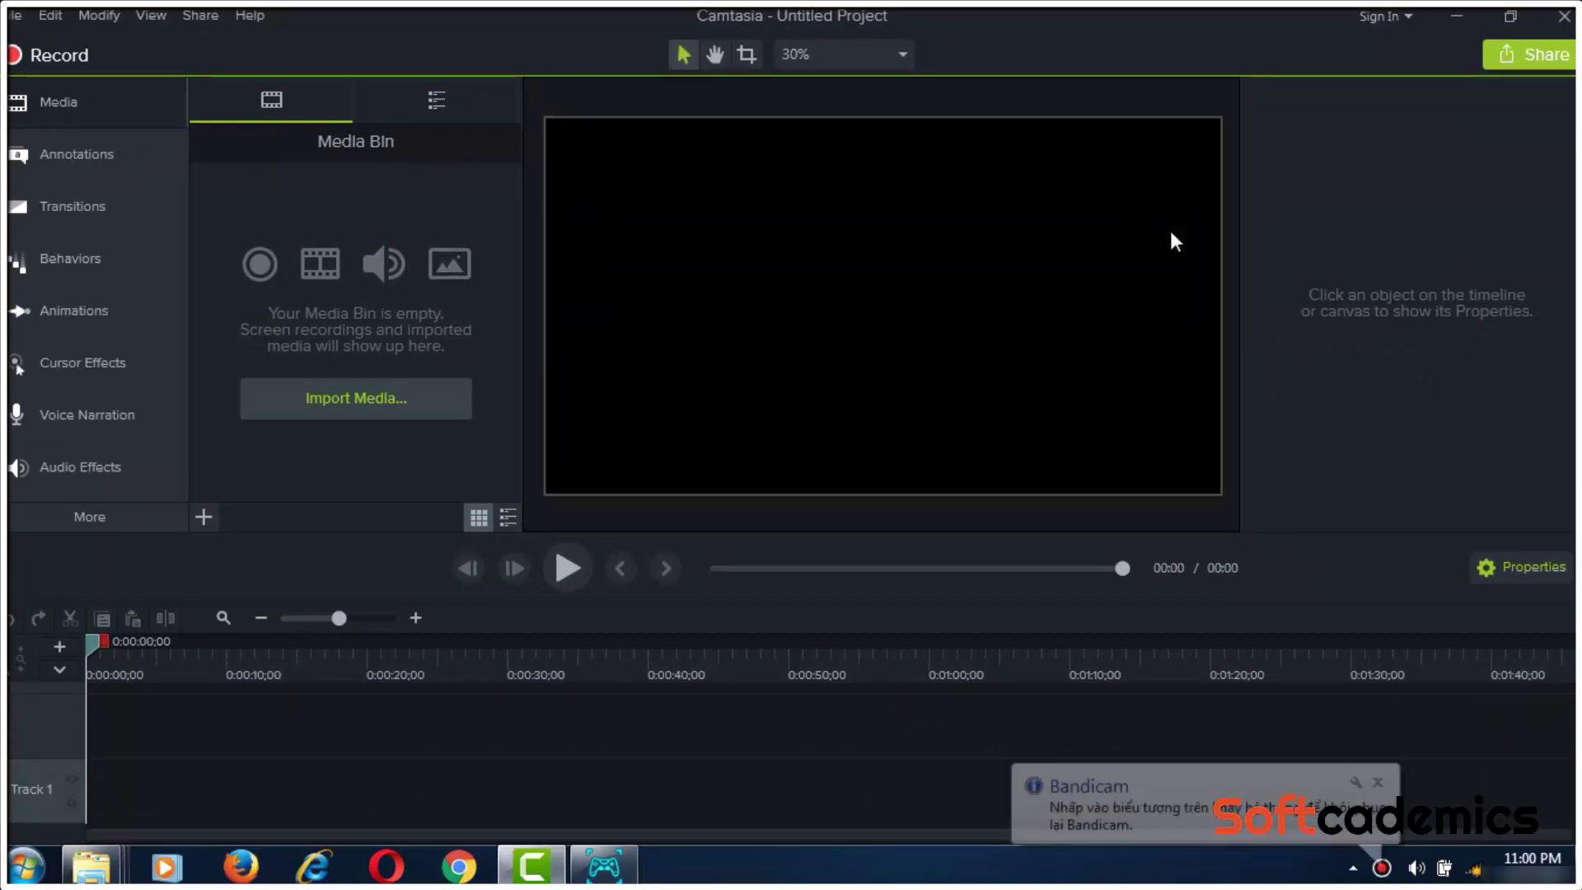
pyautogui.click(1388, 775)
pyautogui.click(1389, 869)
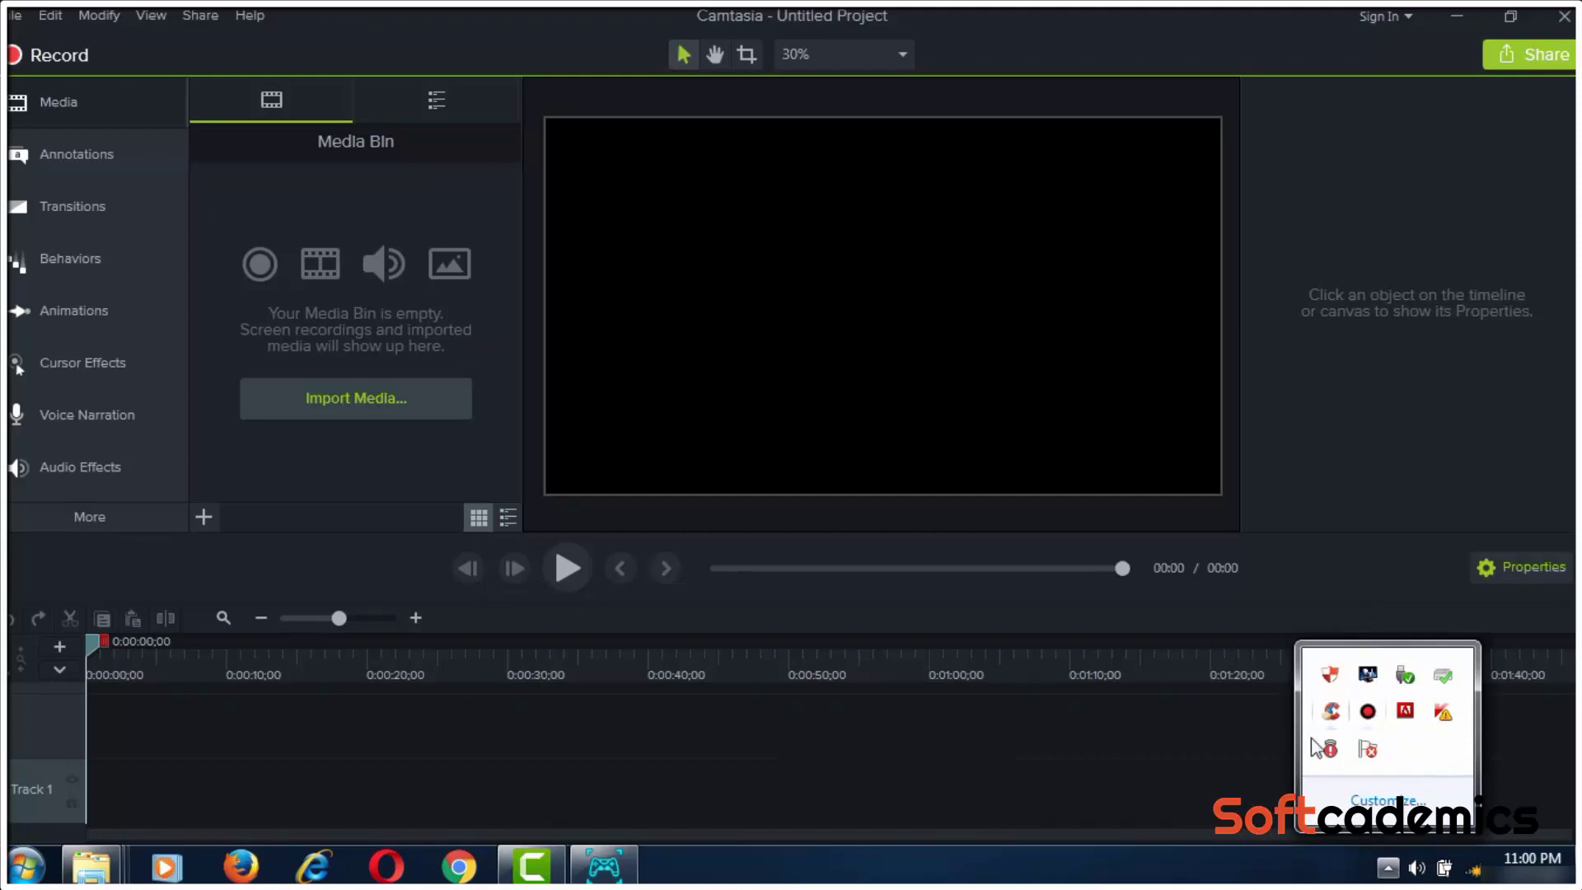
pyautogui.click(1069, 814)
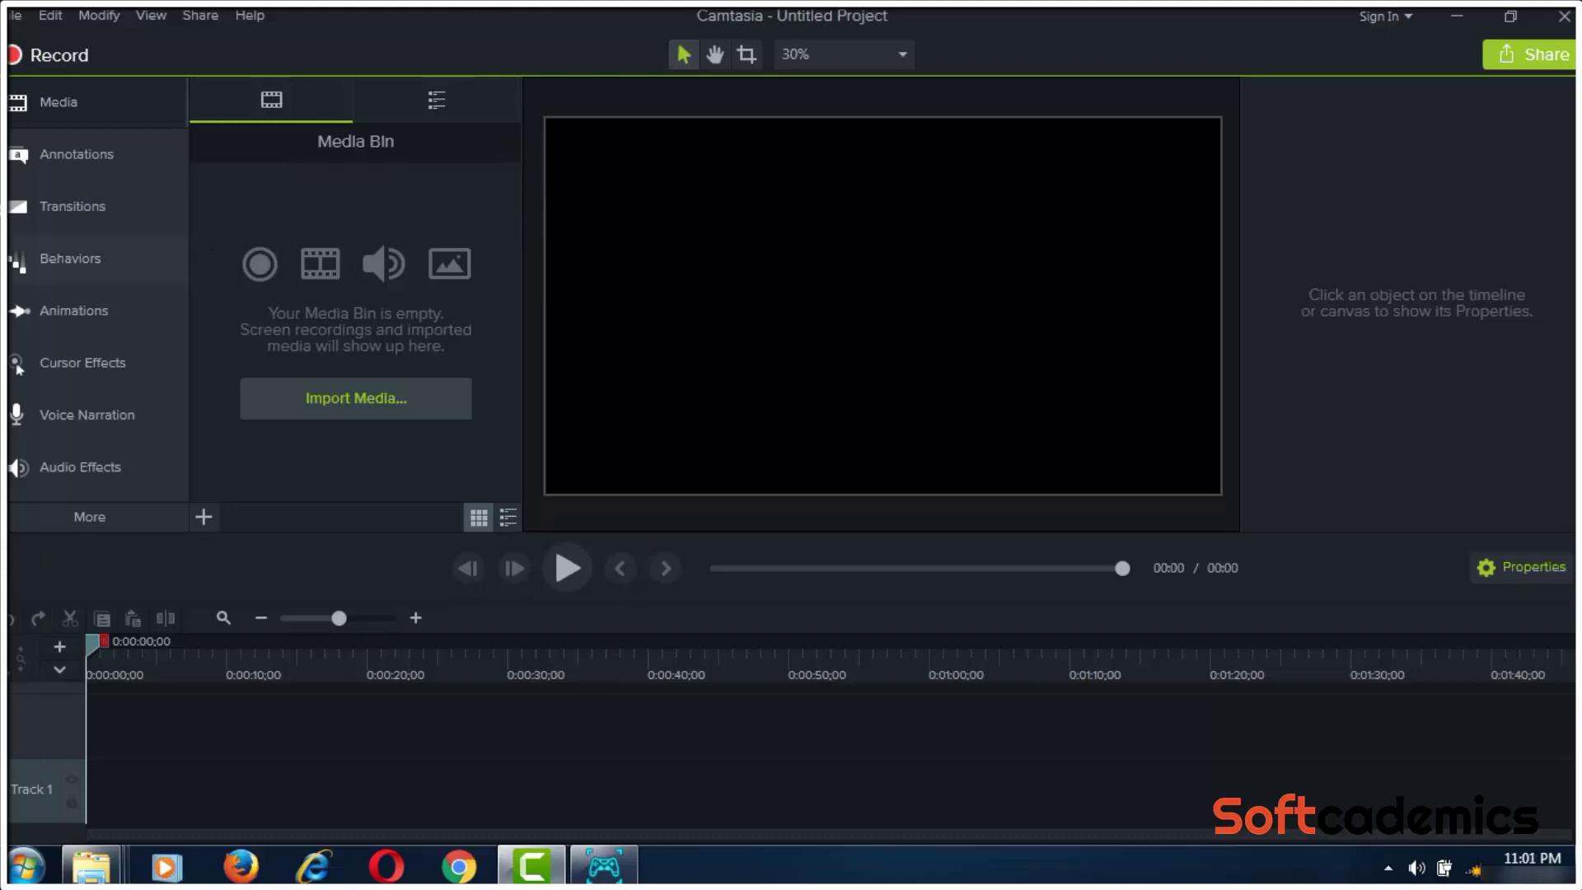
# Browse Camtasia's annotations, behaviors, animations and transitions to examine the available editing effects
pyautogui.click(29, 194)
pyautogui.click(61, 150)
pyautogui.click(74, 284)
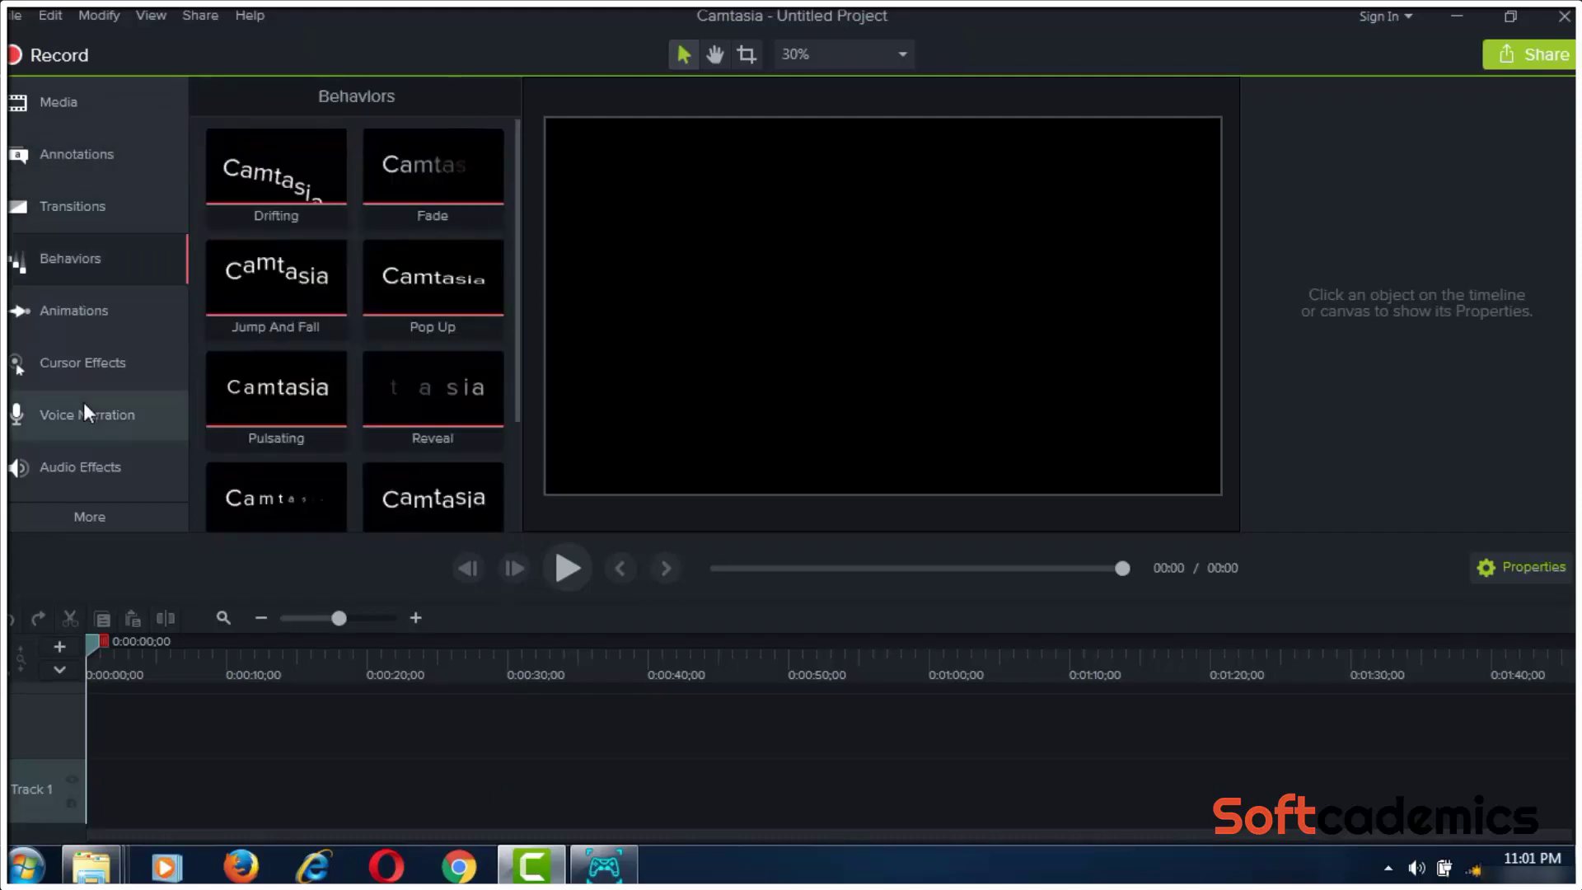
pyautogui.click(78, 407)
pyautogui.click(83, 362)
pyautogui.click(86, 318)
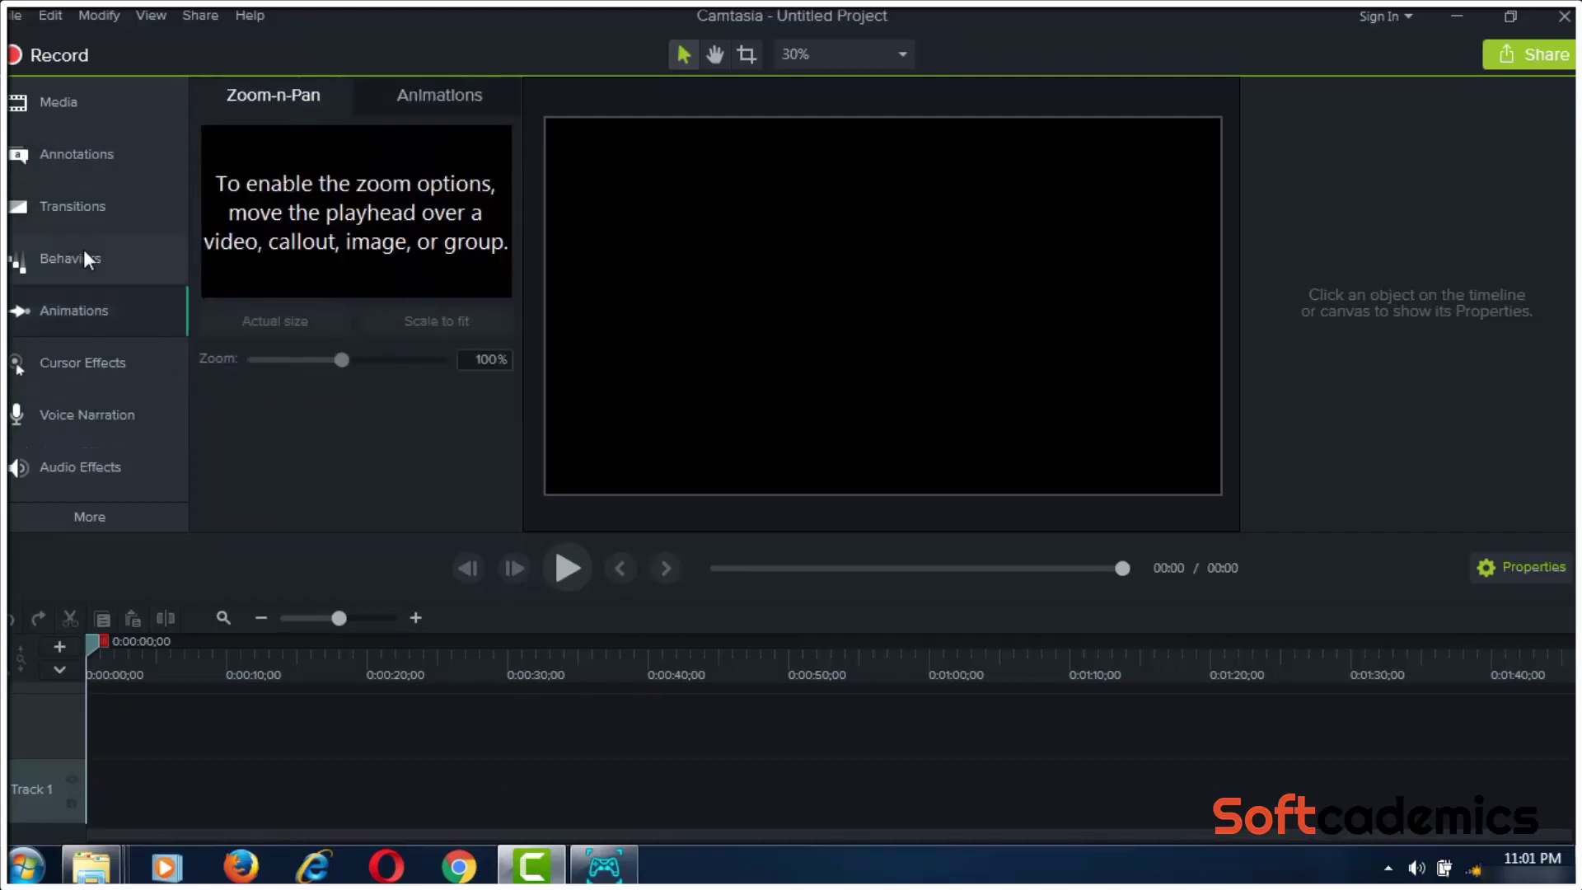
pyautogui.click(82, 254)
pyautogui.click(87, 149)
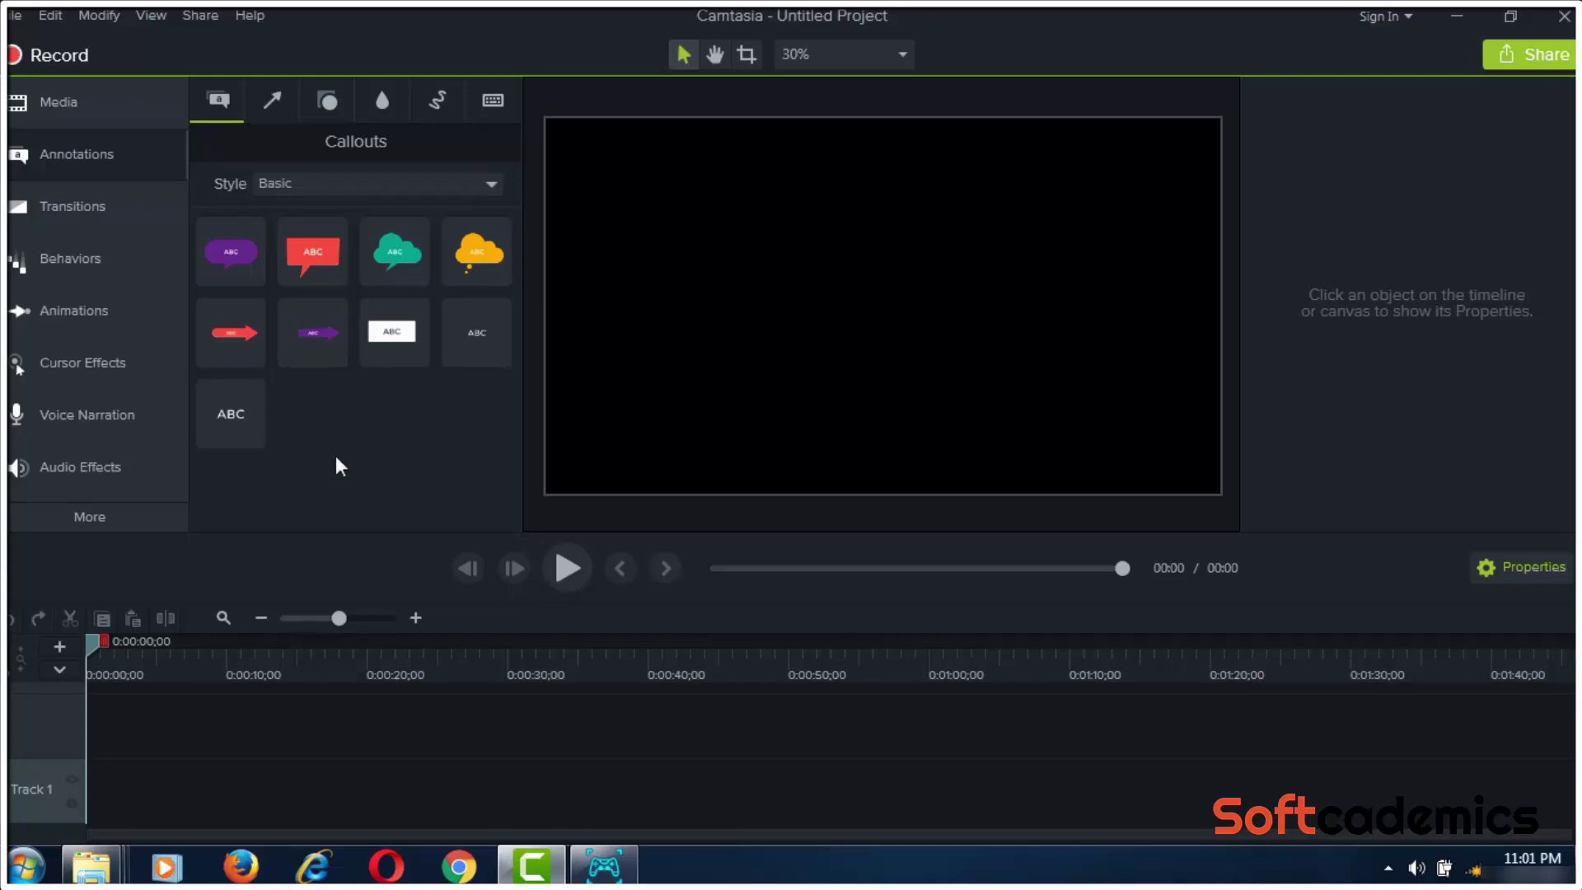
pyautogui.click(91, 211)
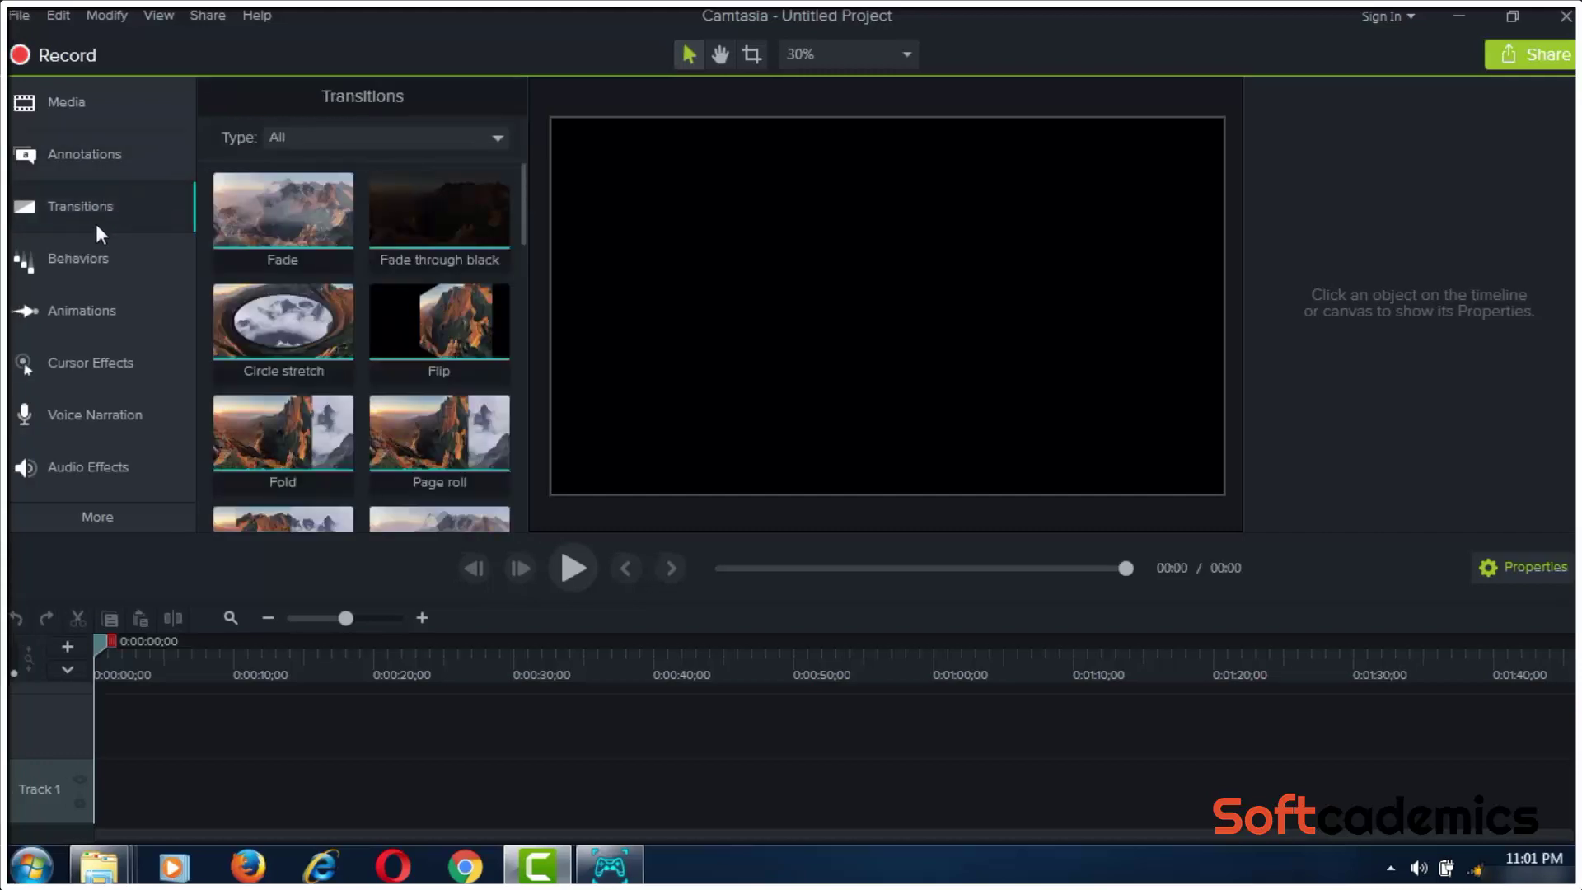
# Import the Square-and-Sphere-RENDER-ME video from the cac loi xay ra trong camtasia folder into the media bin
pyautogui.click(68, 312)
pyautogui.click(92, 111)
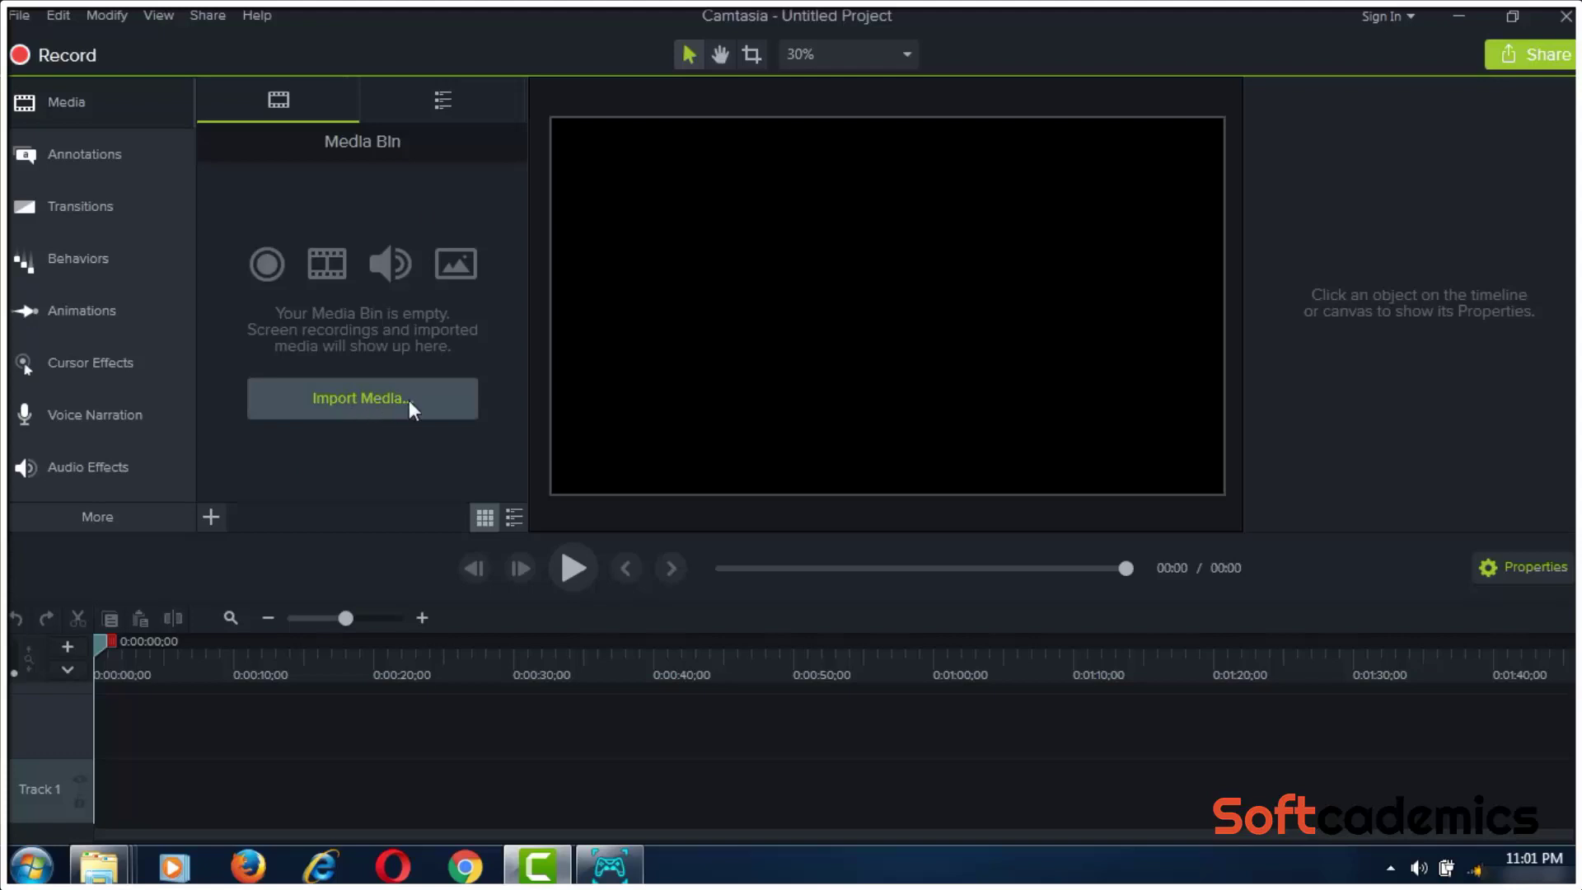
pyautogui.click(323, 398)
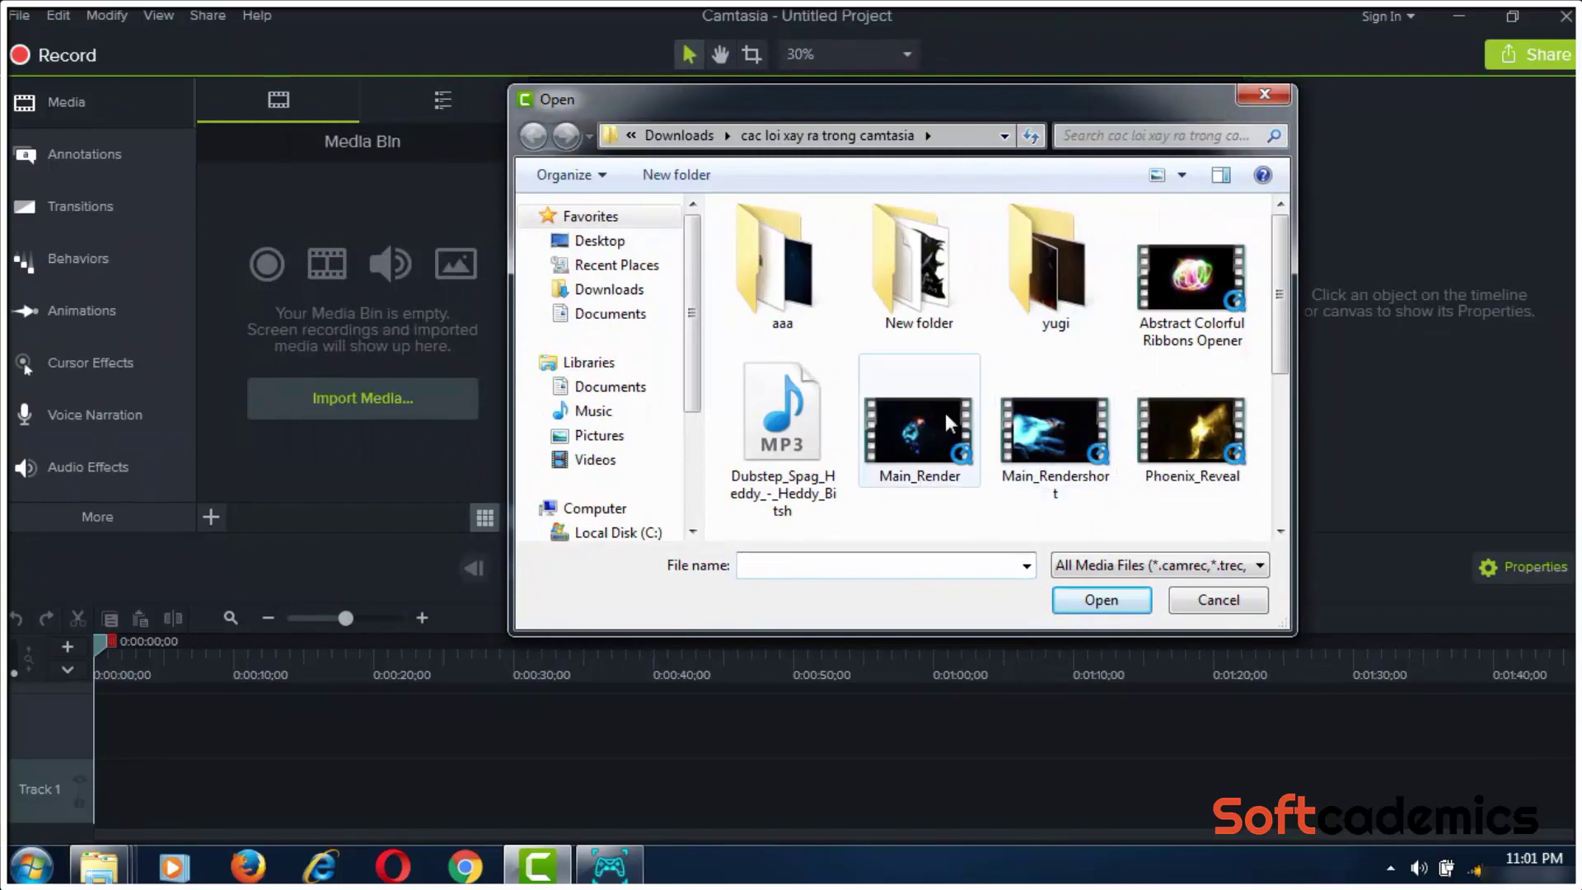
pyautogui.scroll(-3, 1284, 388)
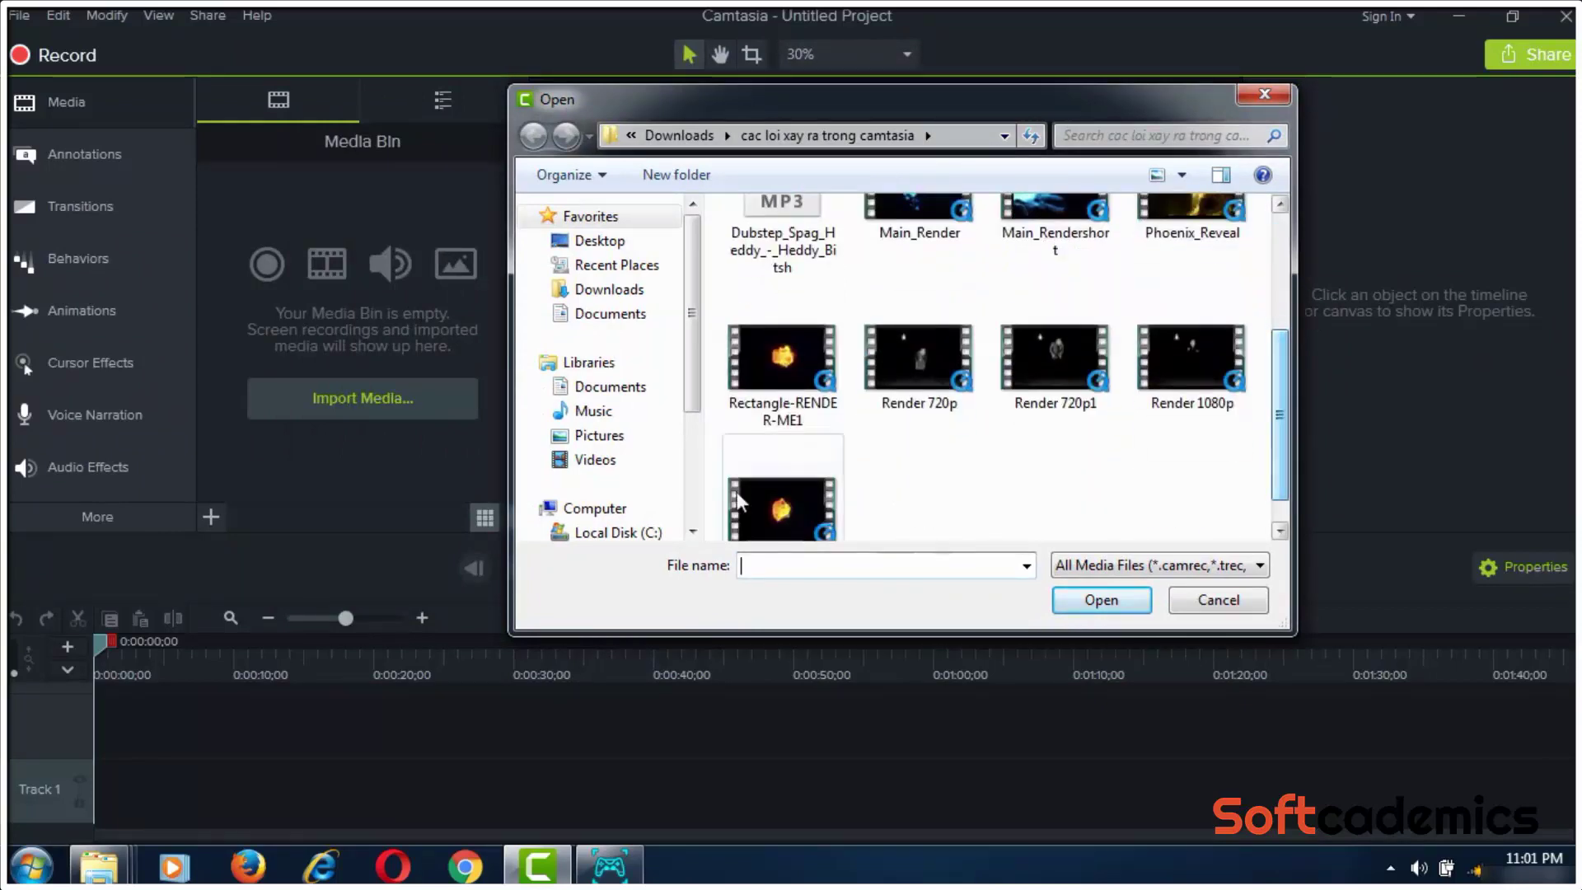
pyautogui.click(770, 504)
pyautogui.click(1080, 600)
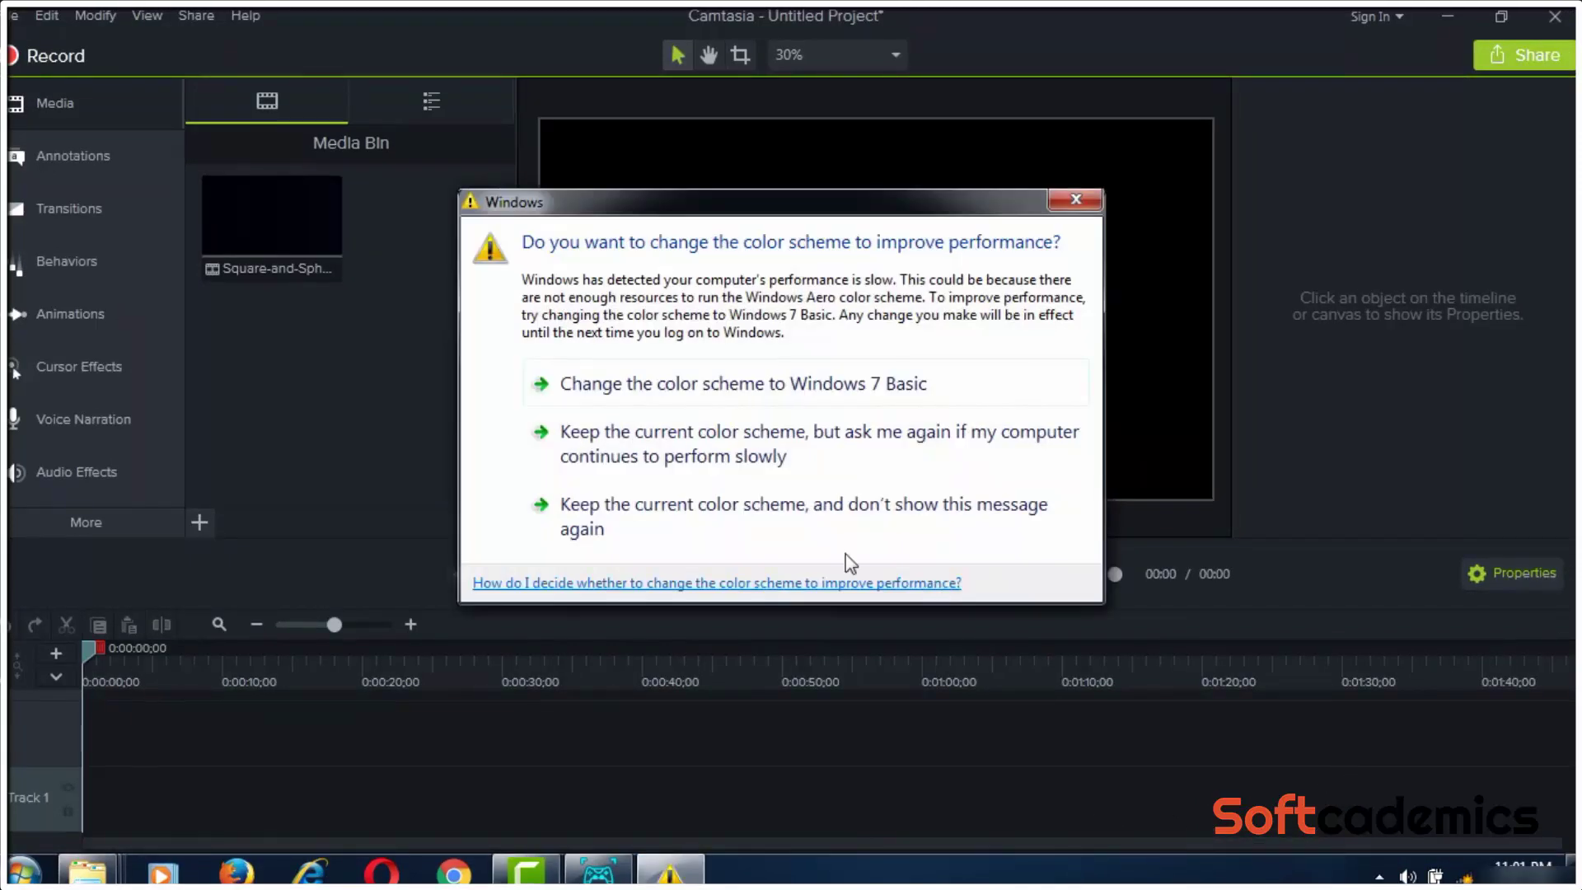
# Keep the current Windows color scheme without further messages, and restore Bandicam from the hidden tray icons to stop the recording
pyautogui.click(770, 518)
pyautogui.click(1379, 876)
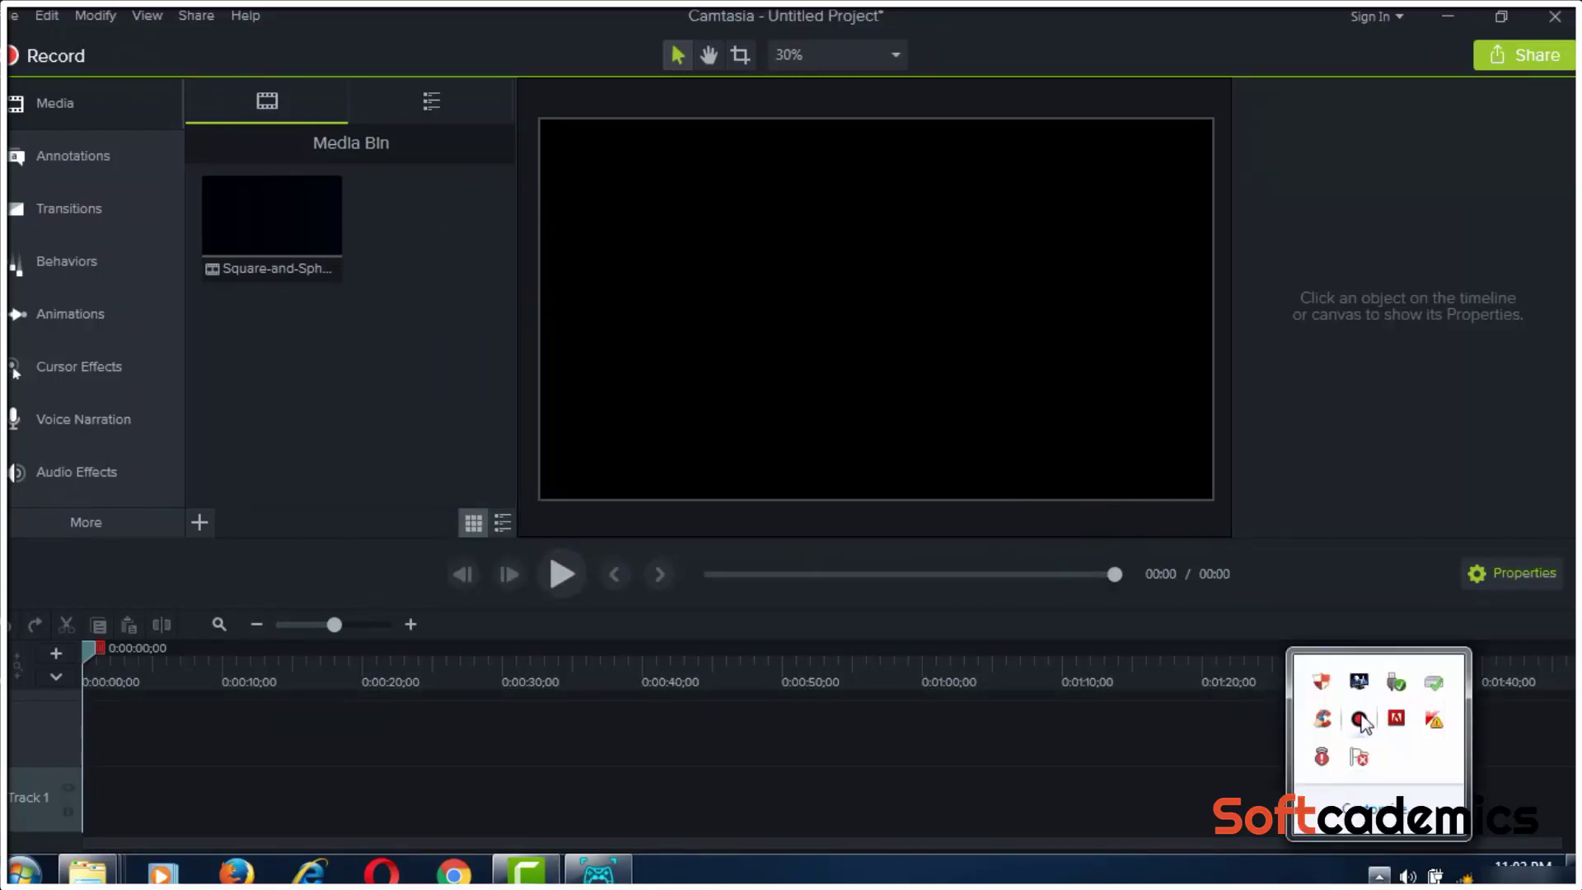
pyautogui.click(1359, 719)
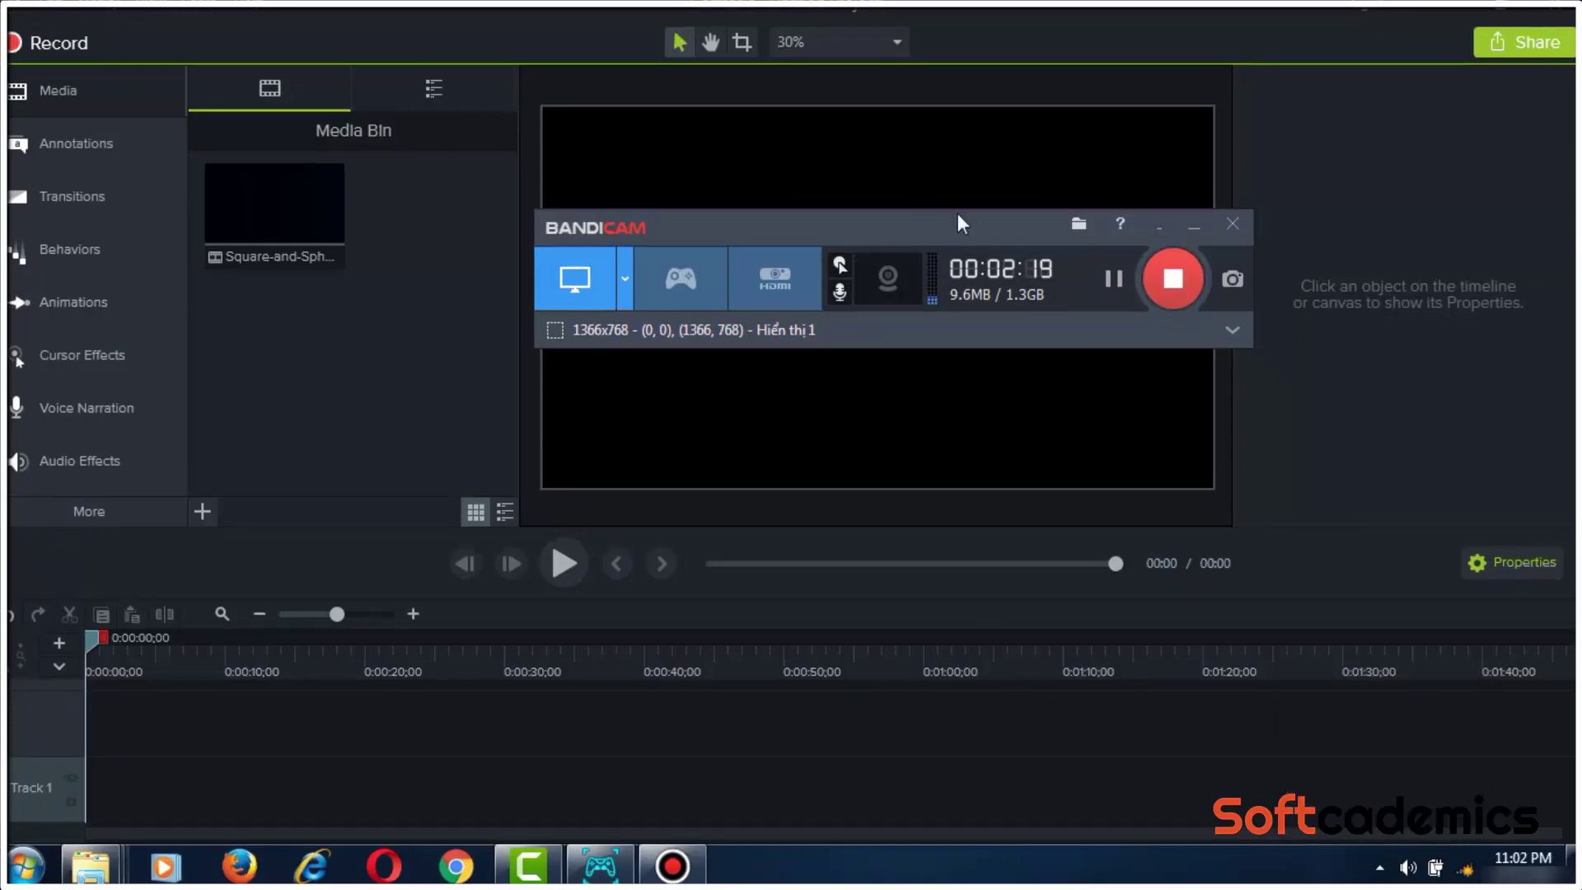
pyautogui.click(1172, 279)
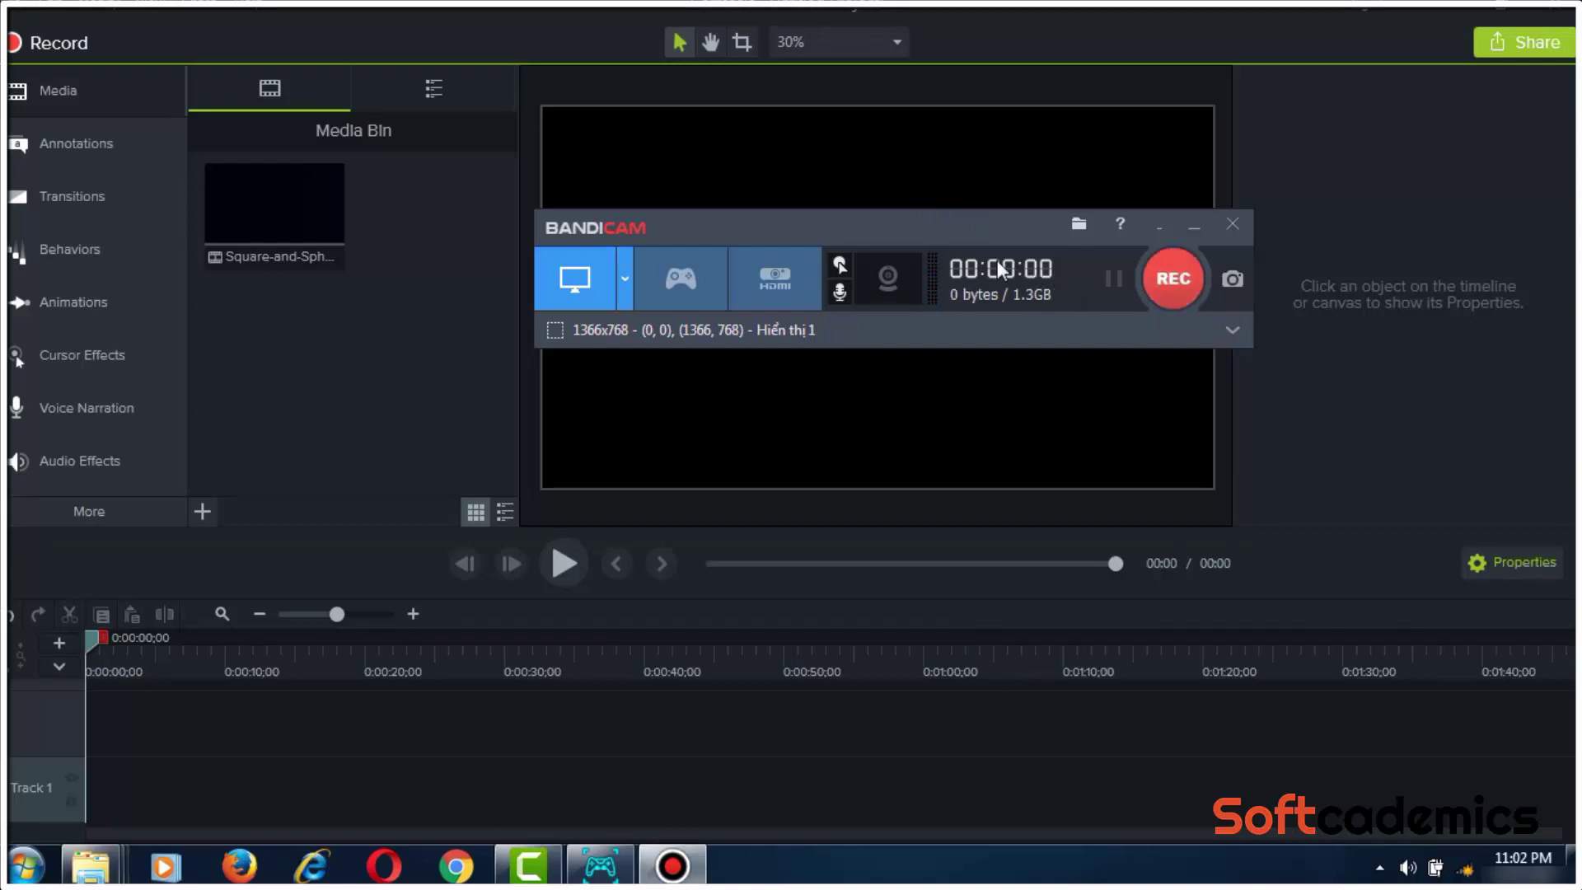
# Open Bandicam's output folder and move its window clear of Camtasia's media bin
pyautogui.moveTo(1031, 220); pyautogui.dragTo(936, 245)
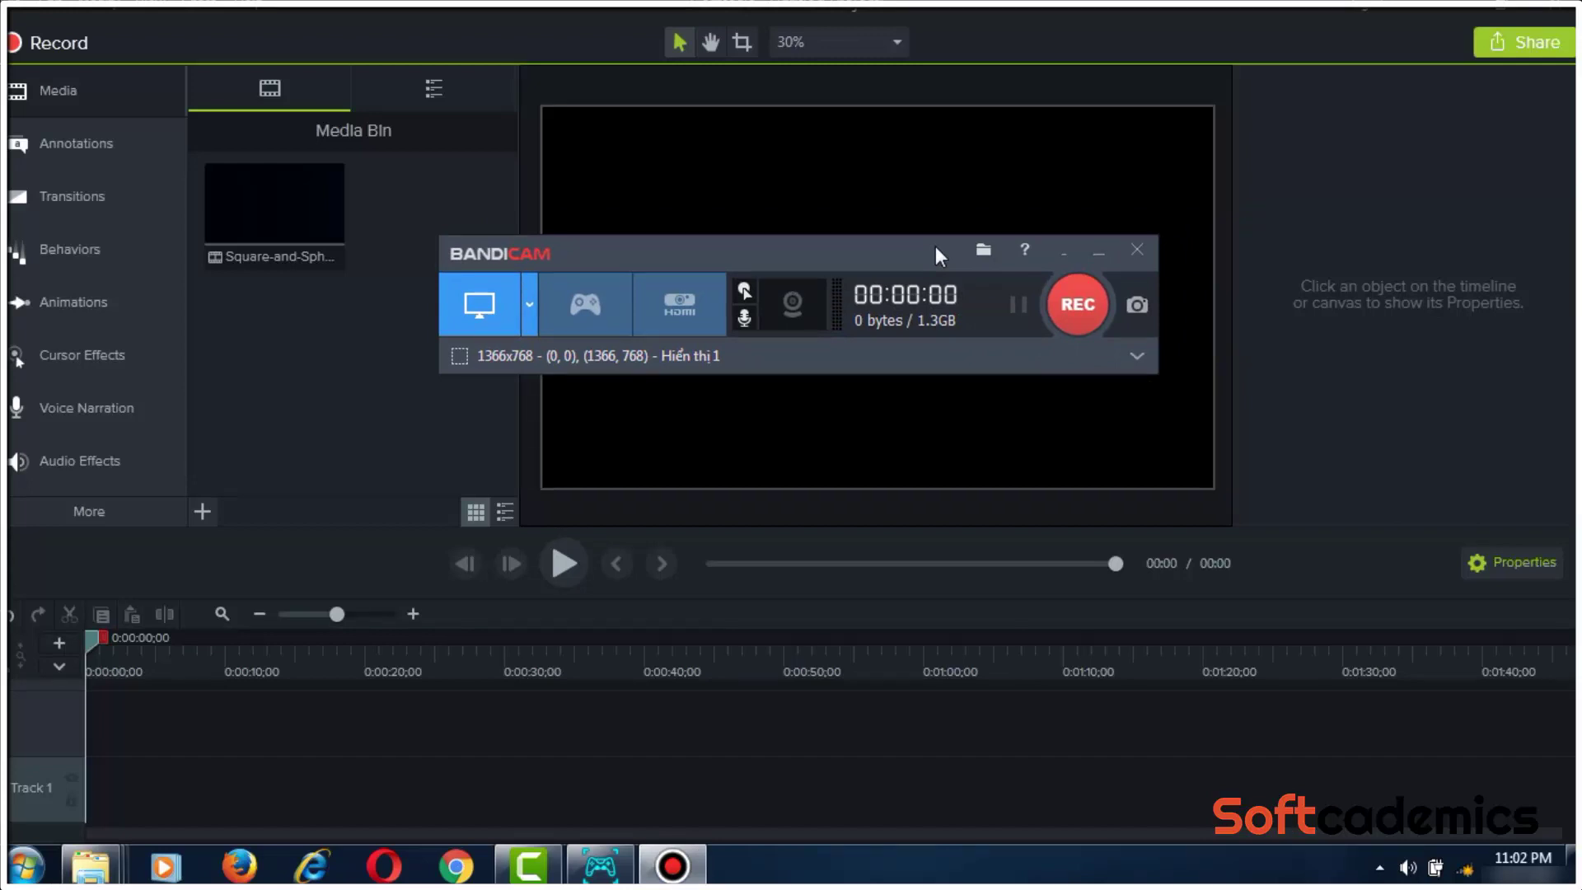
pyautogui.click(981, 247)
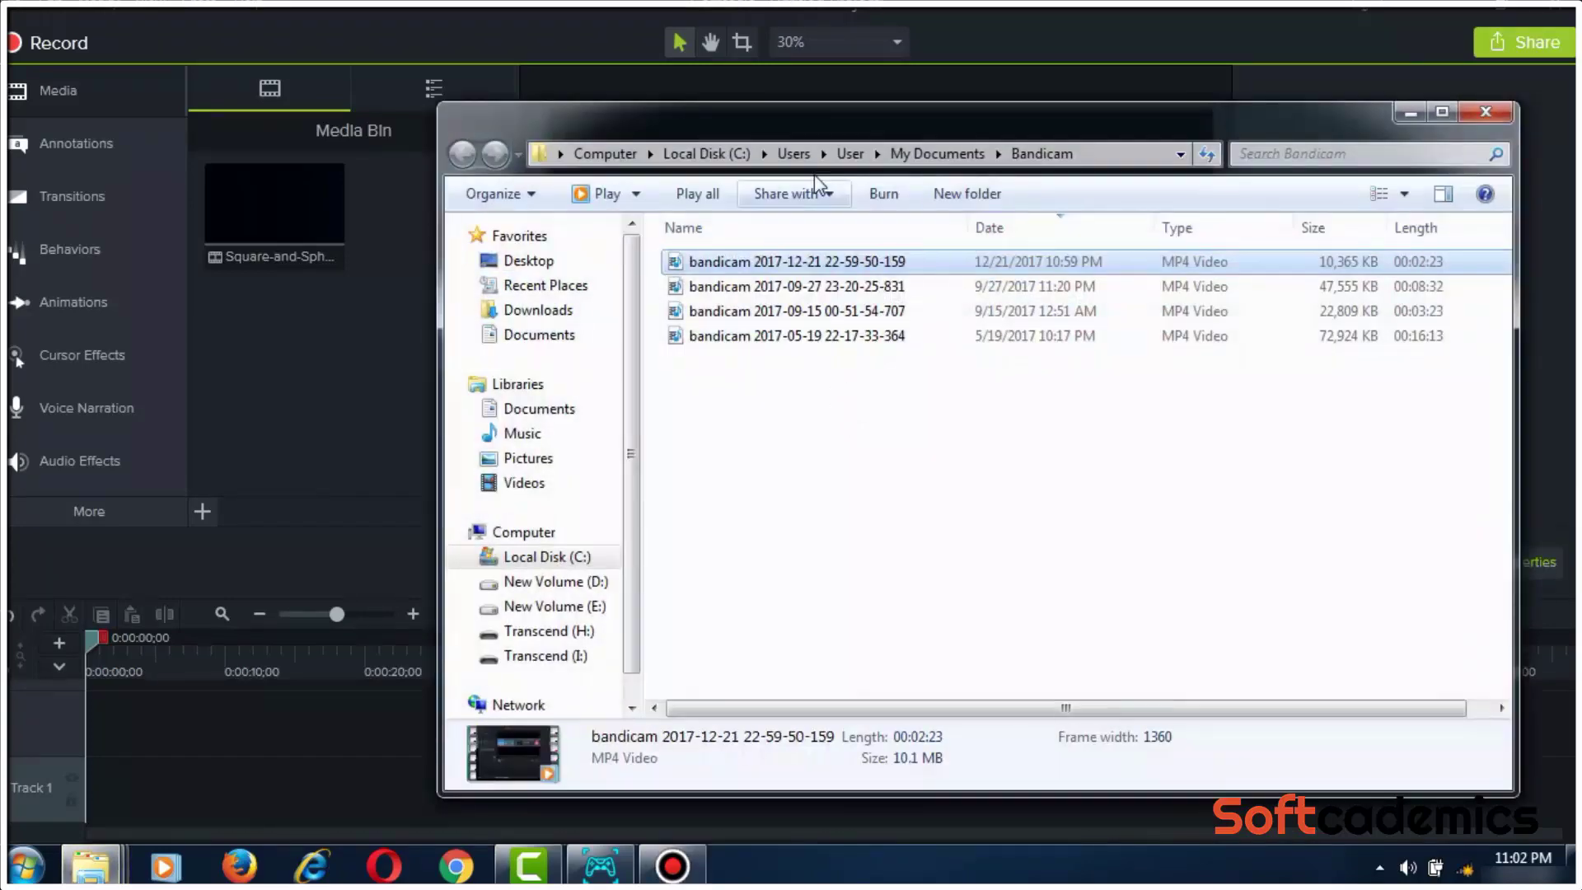
pyautogui.moveTo(1094, 124); pyautogui.dragTo(1179, 121)
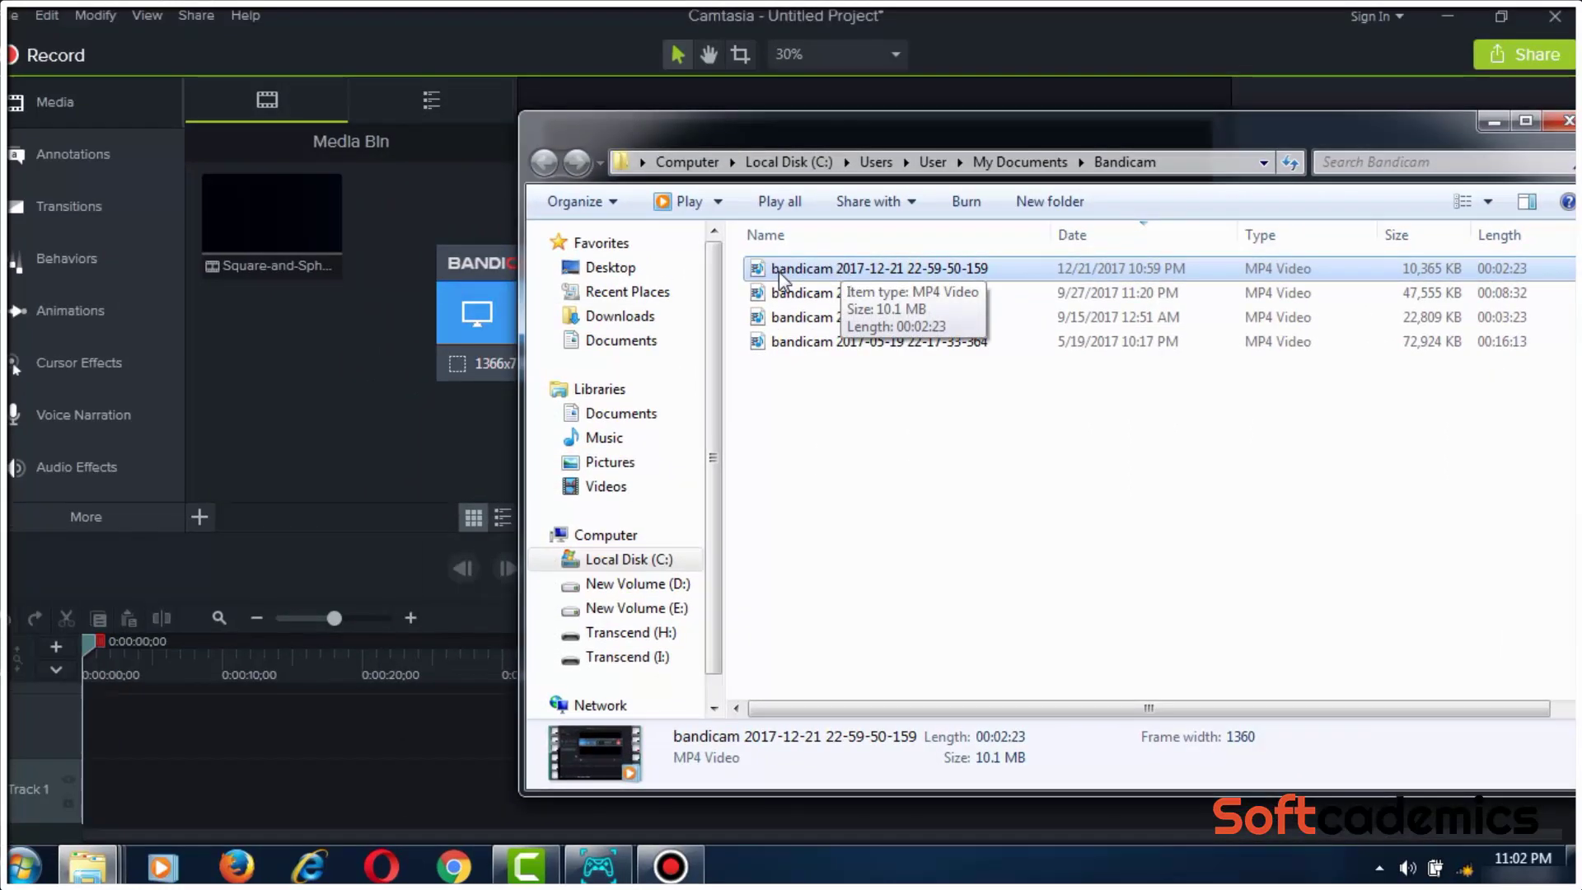
# Close Bandicam and delete the Square-and-Sphere clip from Camtasia's media bin
pyautogui.click(474, 263)
pyautogui.click(872, 255)
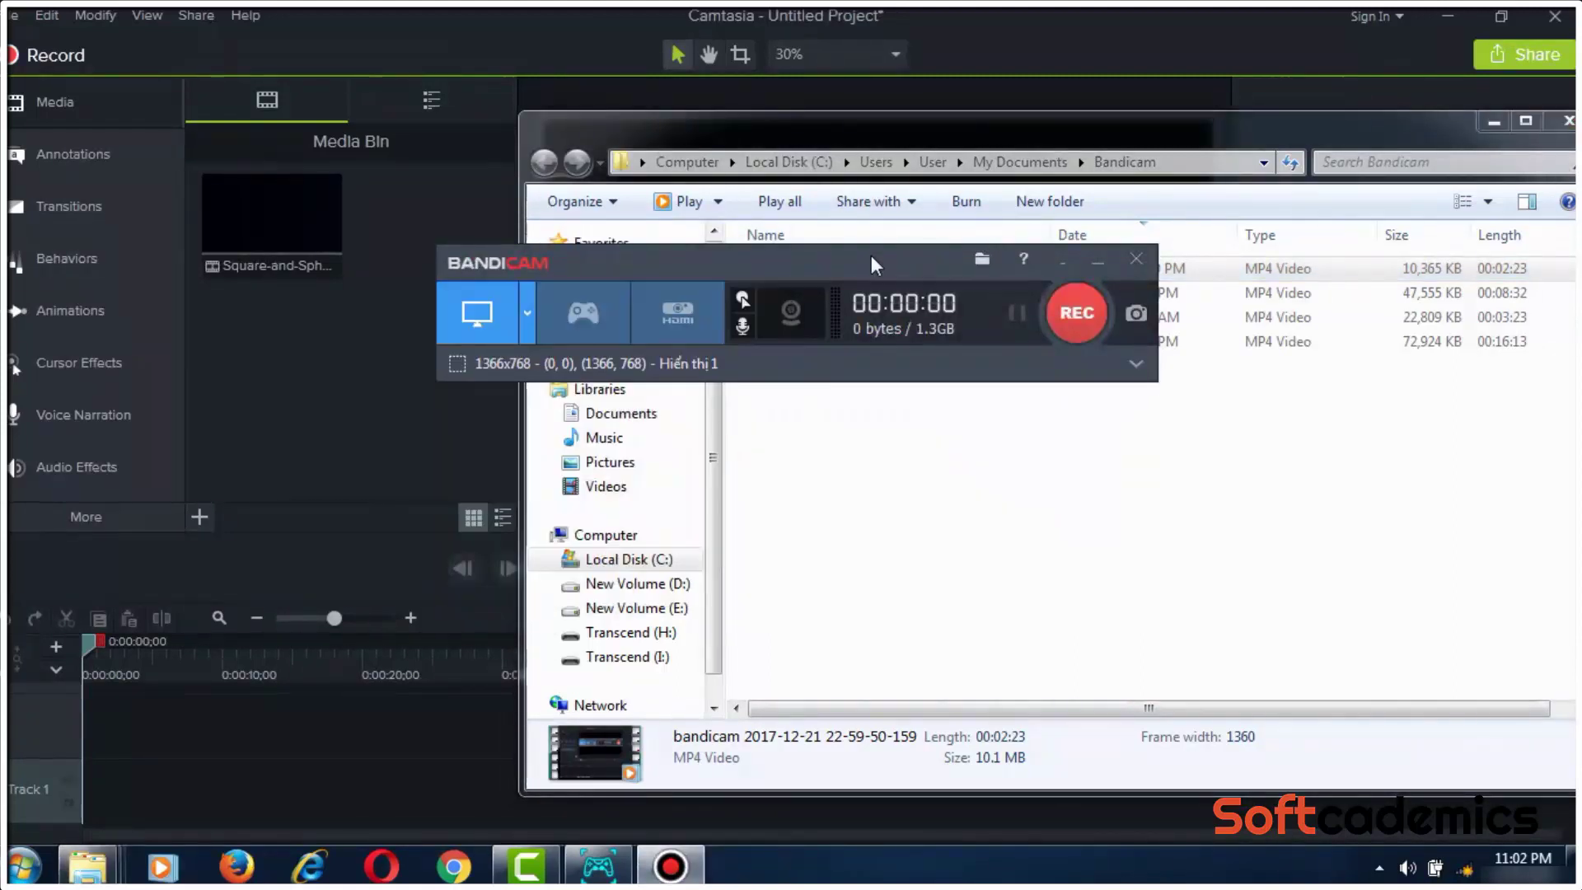
pyautogui.click(1136, 261)
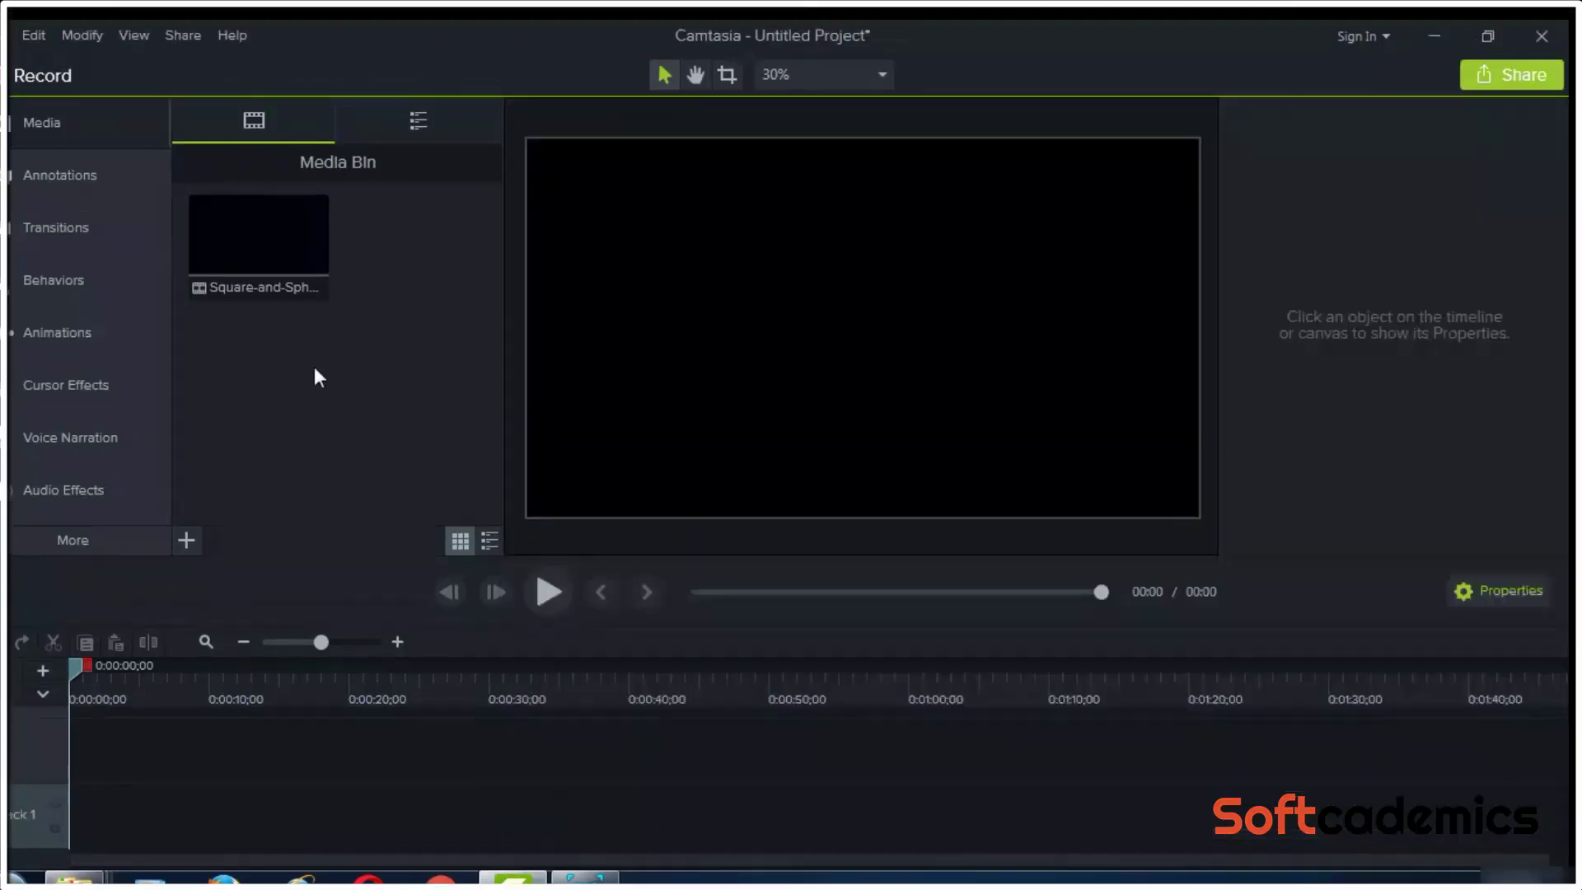
pyautogui.click(269, 255)
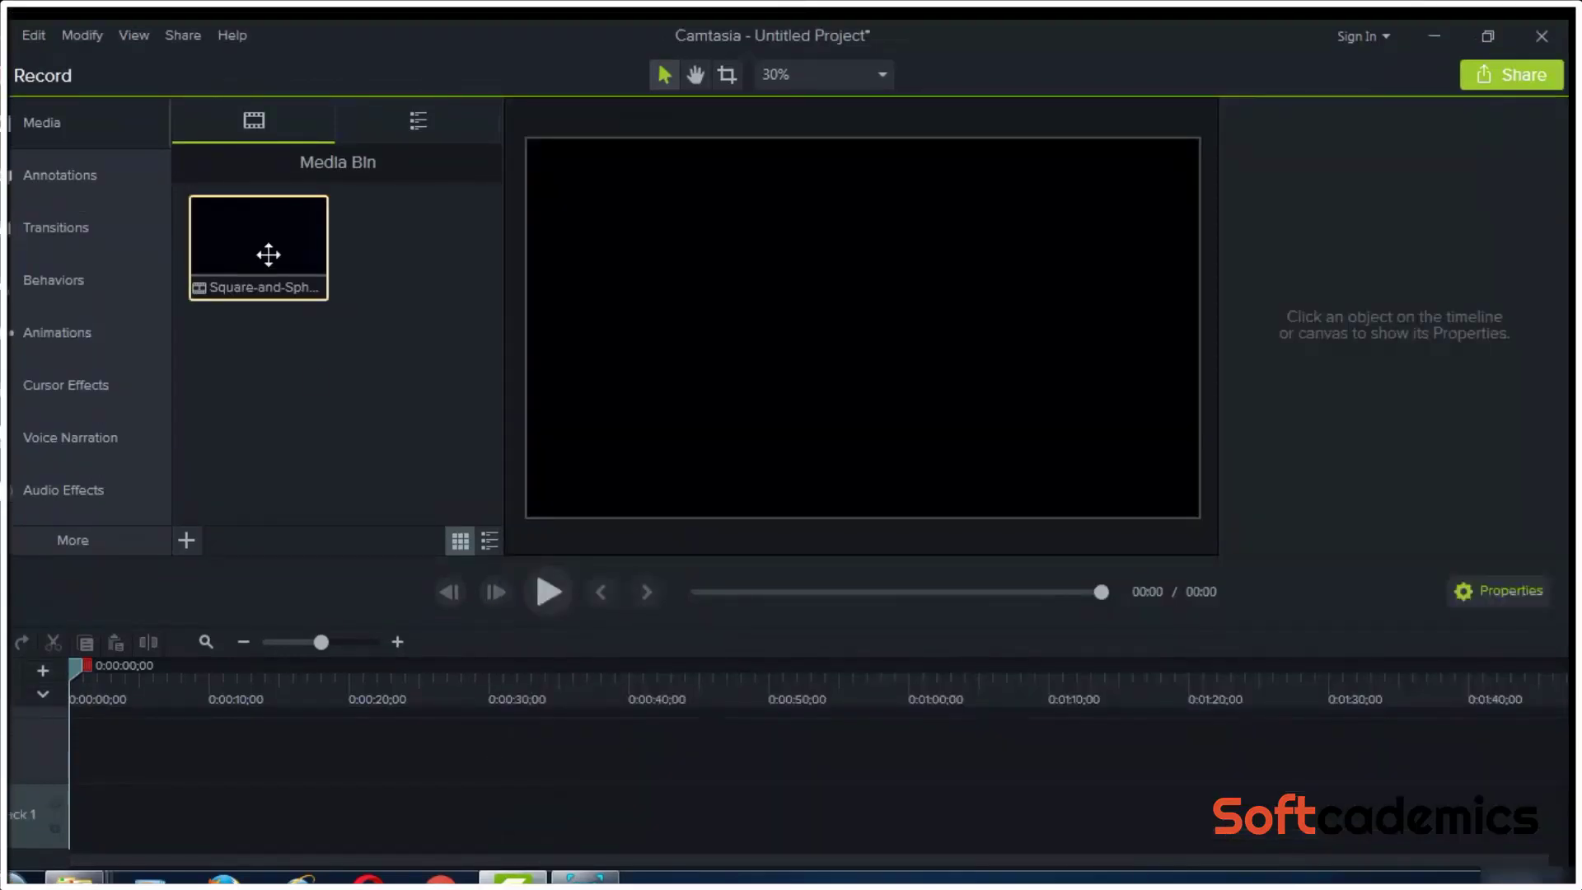
pyautogui.press('Delete')
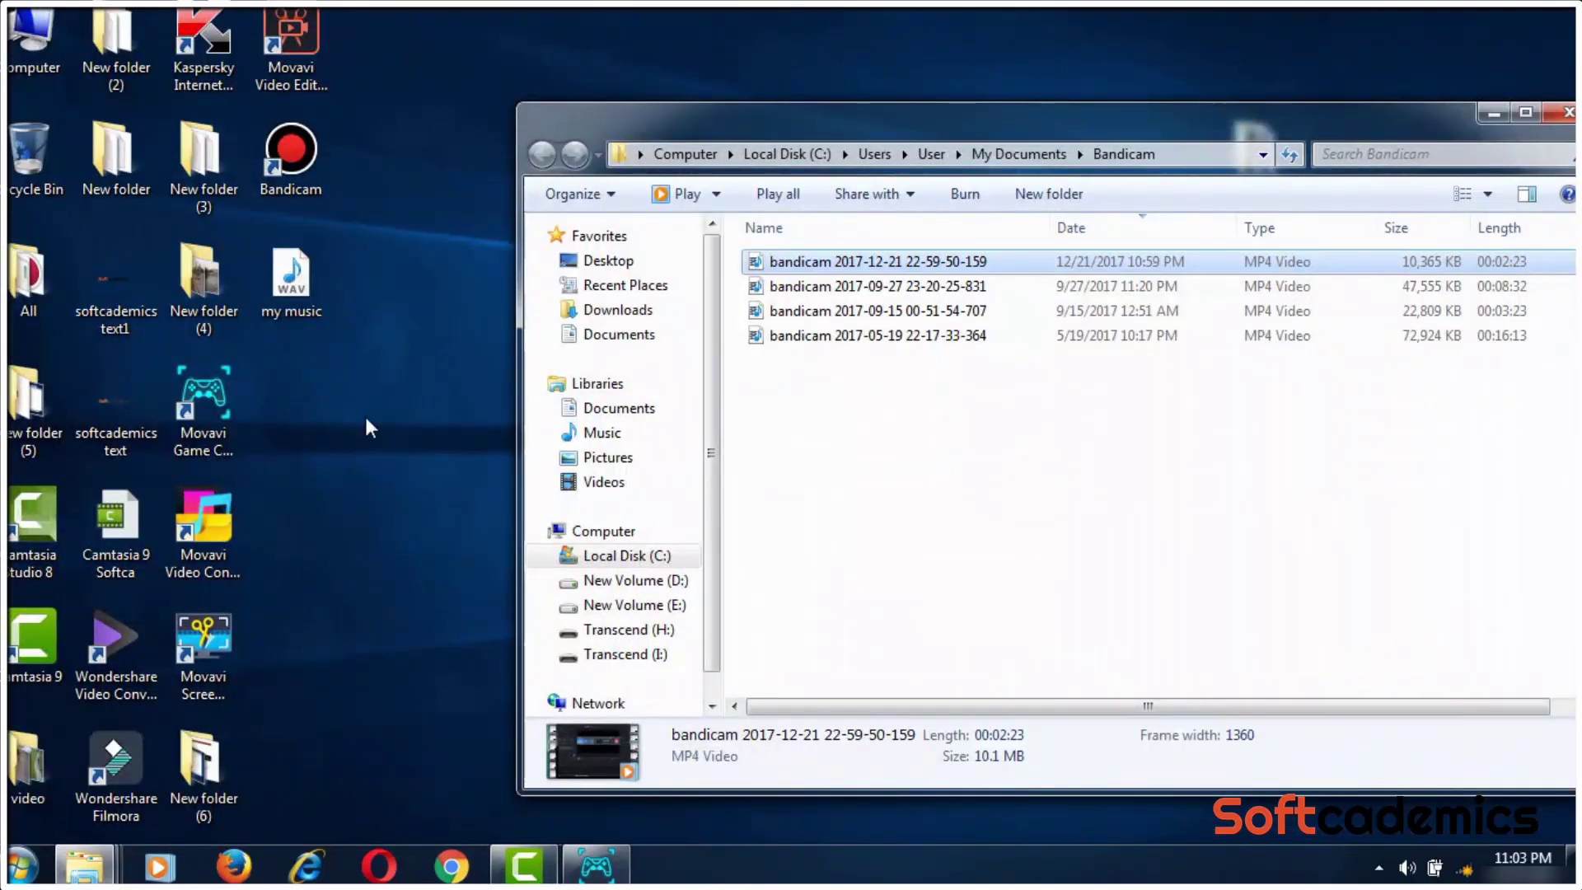
# Look over the video editor shortcuts on the desktop, including Movavi Video Editor and Camtasia 9, and return to Camtasia
pyautogui.click(281, 63)
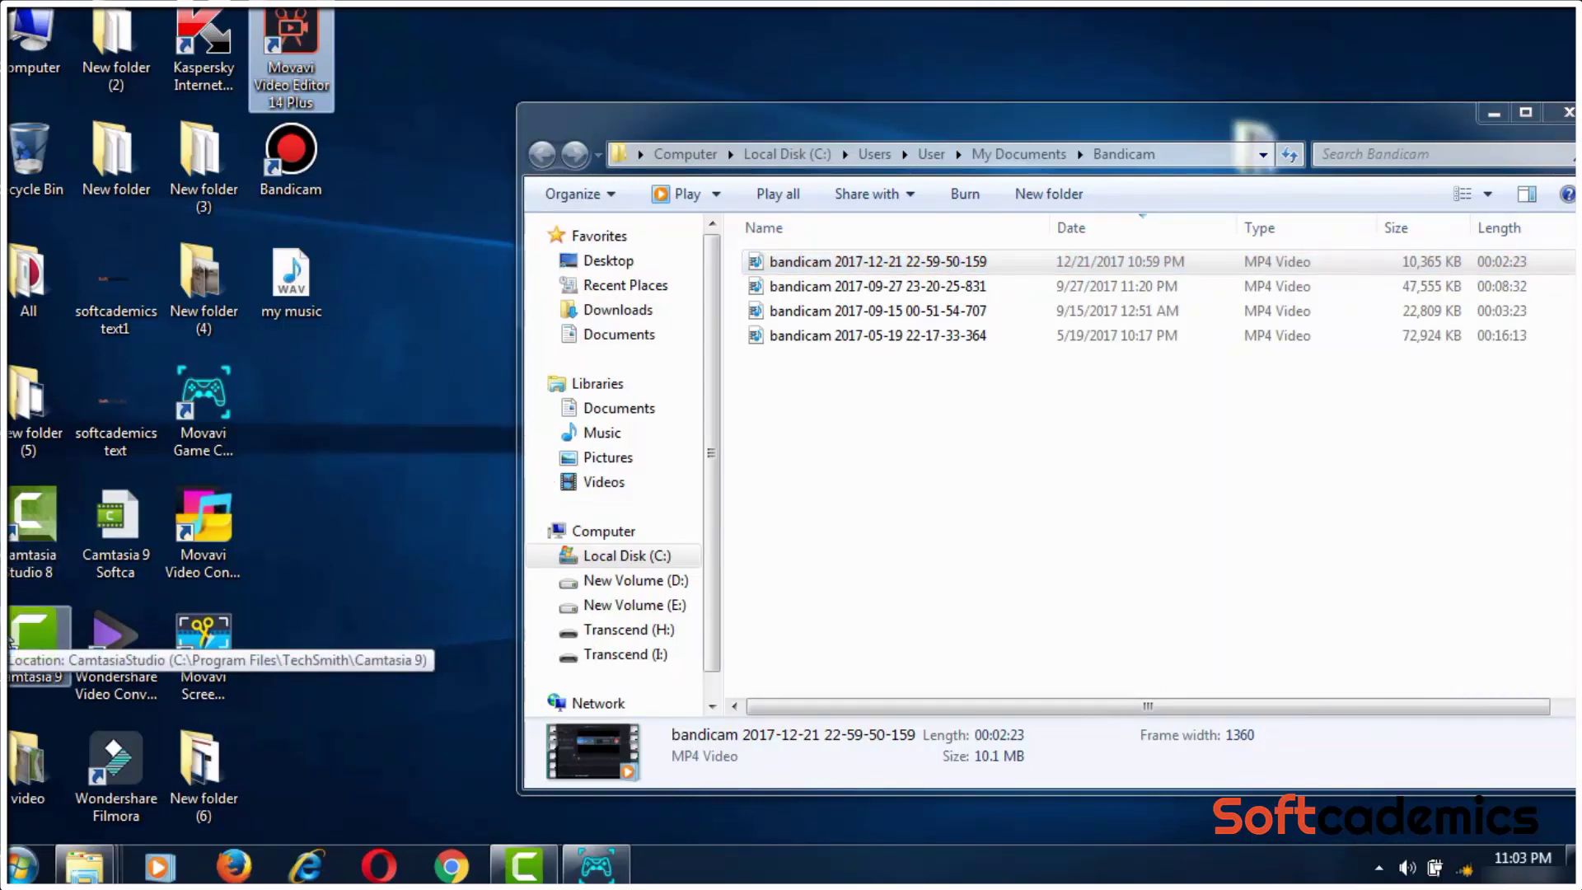
pyautogui.click(494, 577)
pyautogui.click(524, 865)
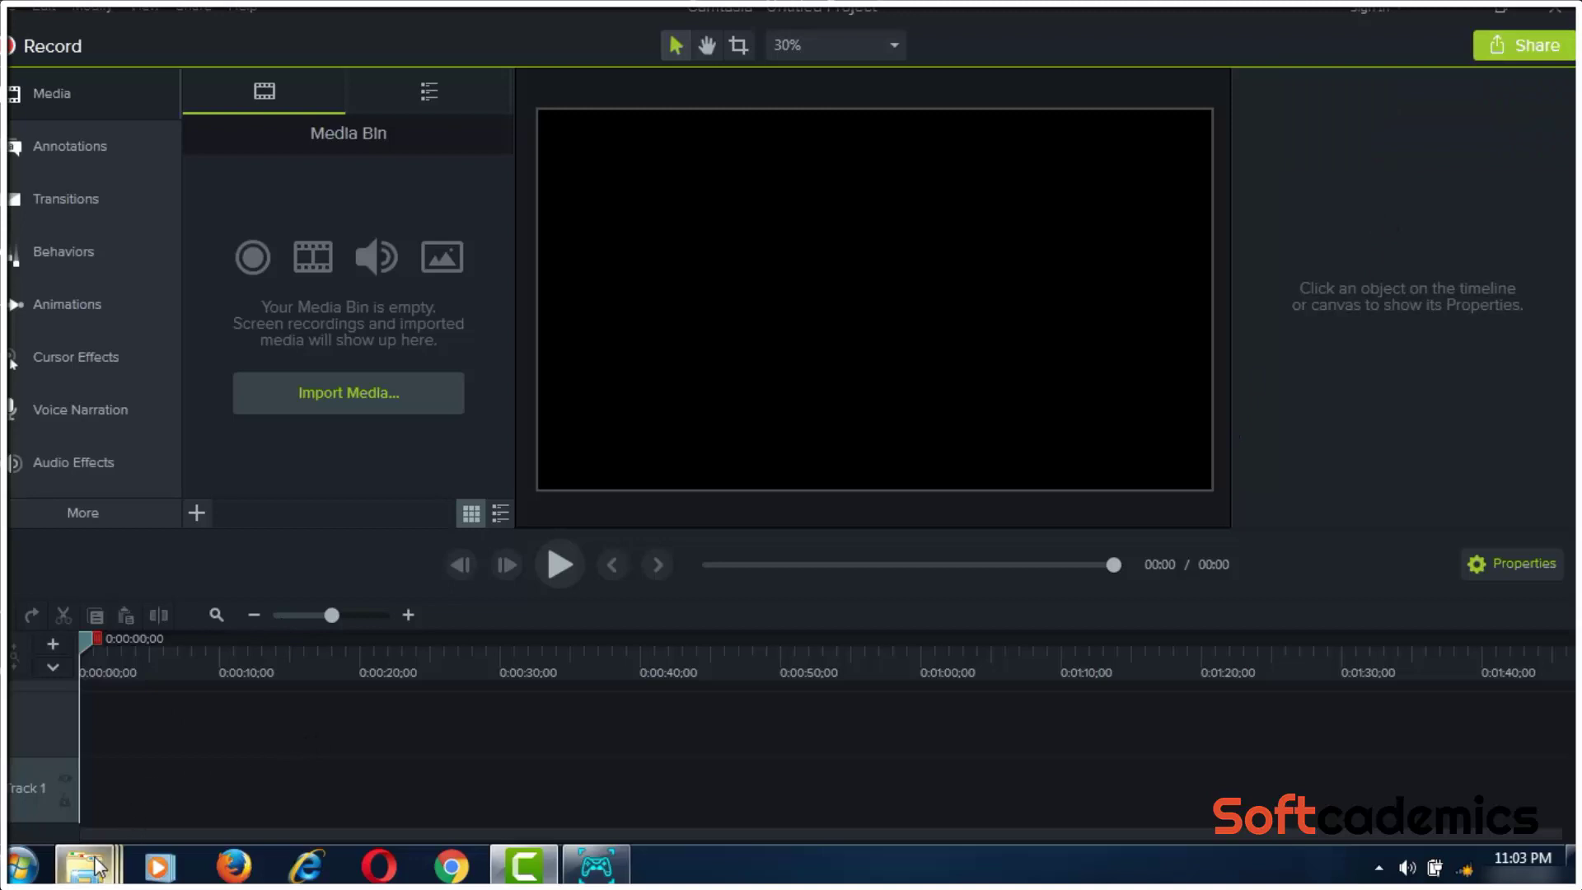
# Close the New folder (5) and New folder (7) Explorer windows and bring the Bandicam folder to the front
pyautogui.moveTo(85, 865)
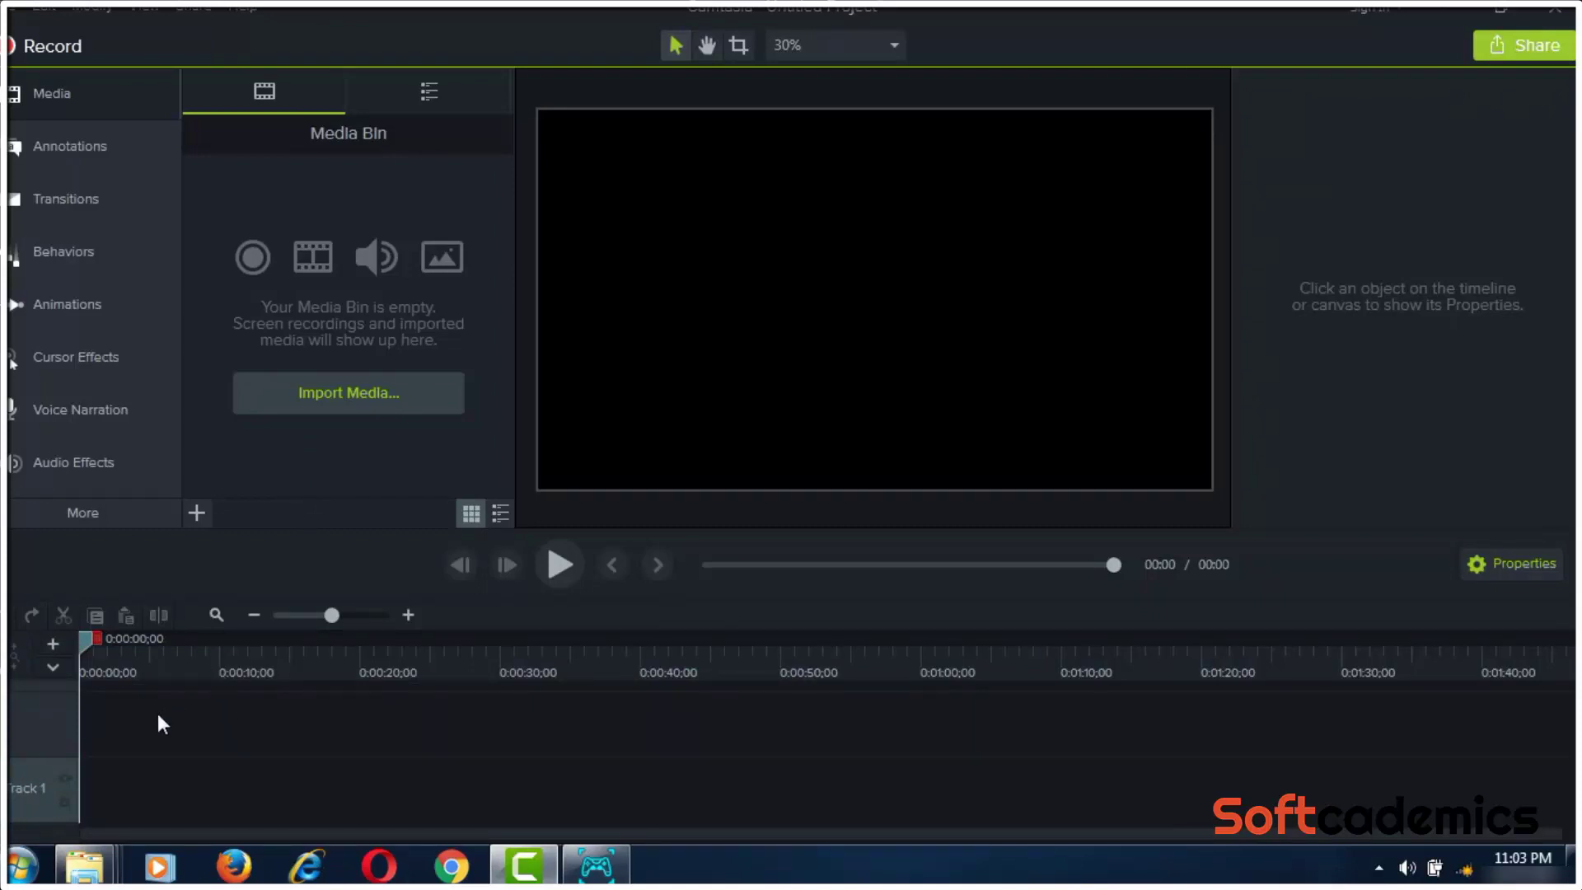
pyautogui.moveTo(643, 742)
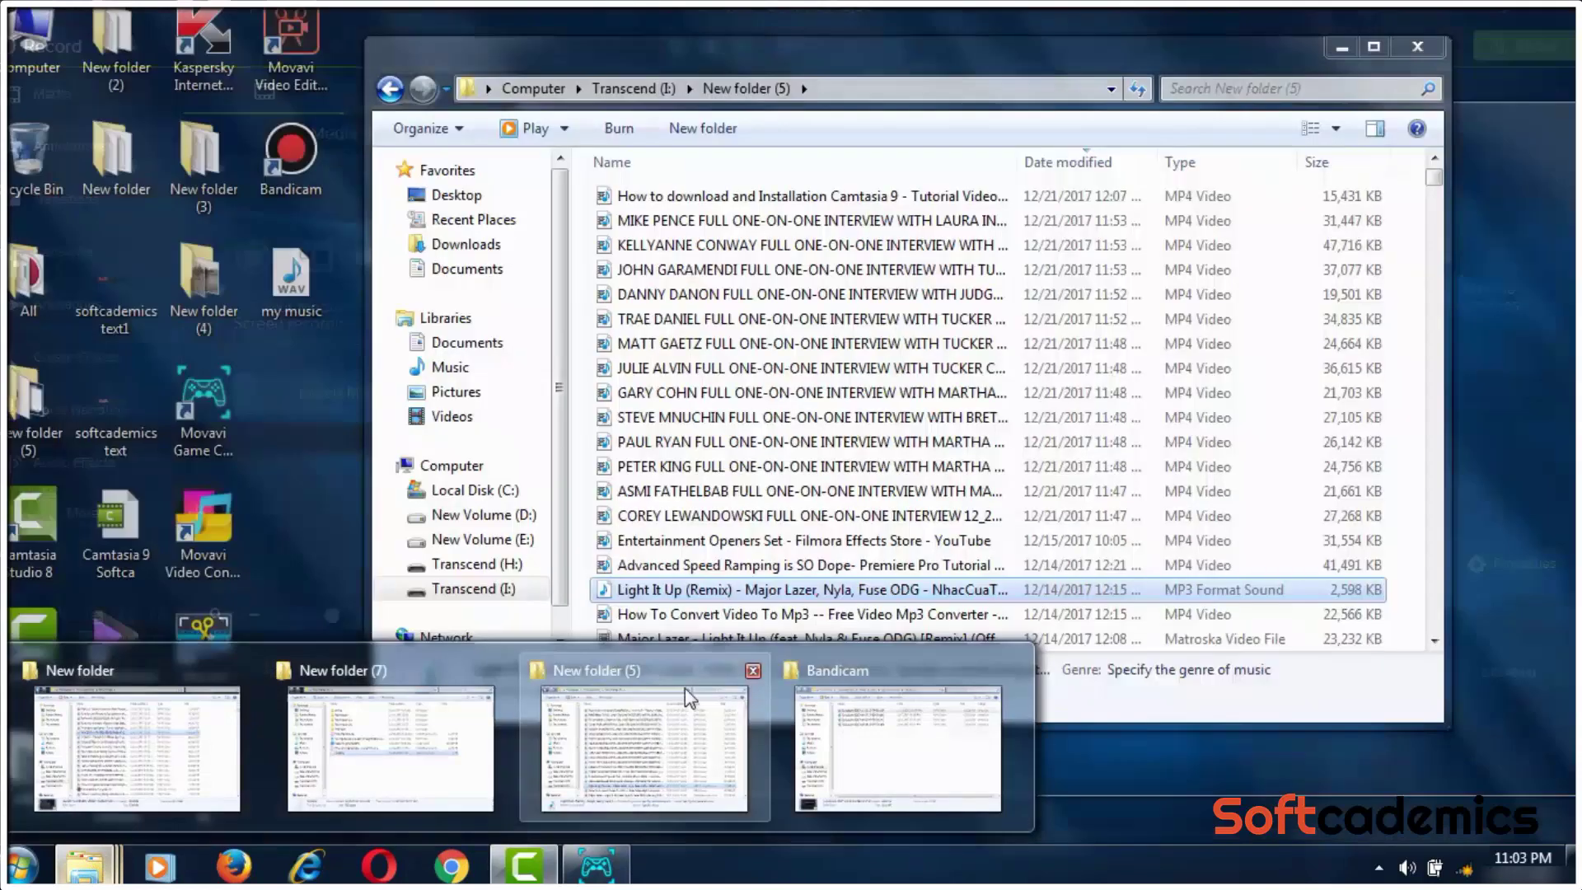
pyautogui.click(755, 672)
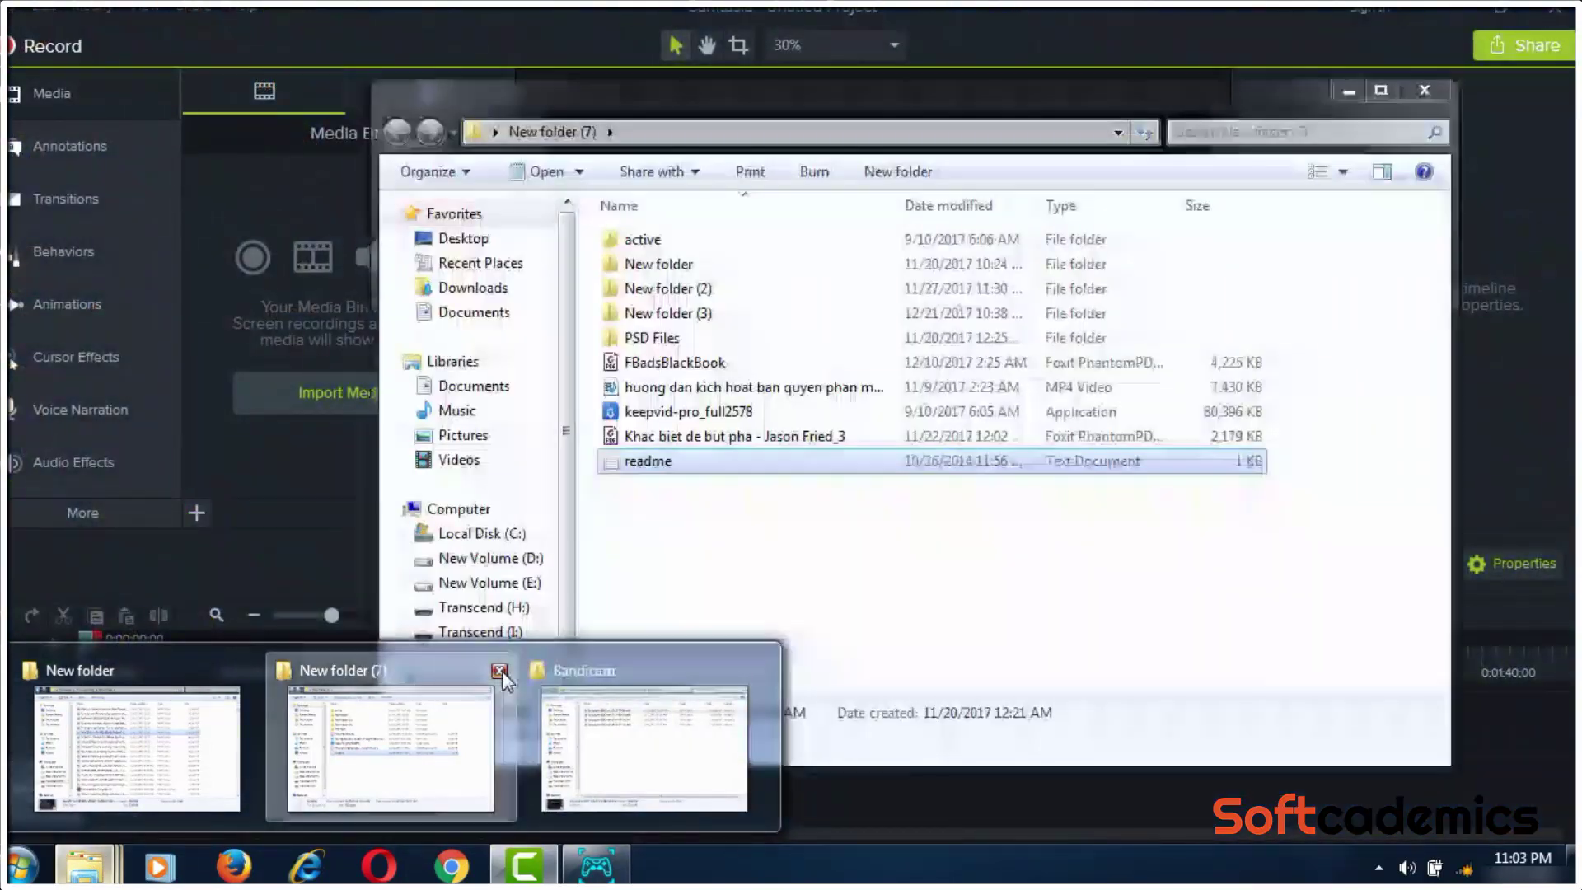
pyautogui.click(499, 671)
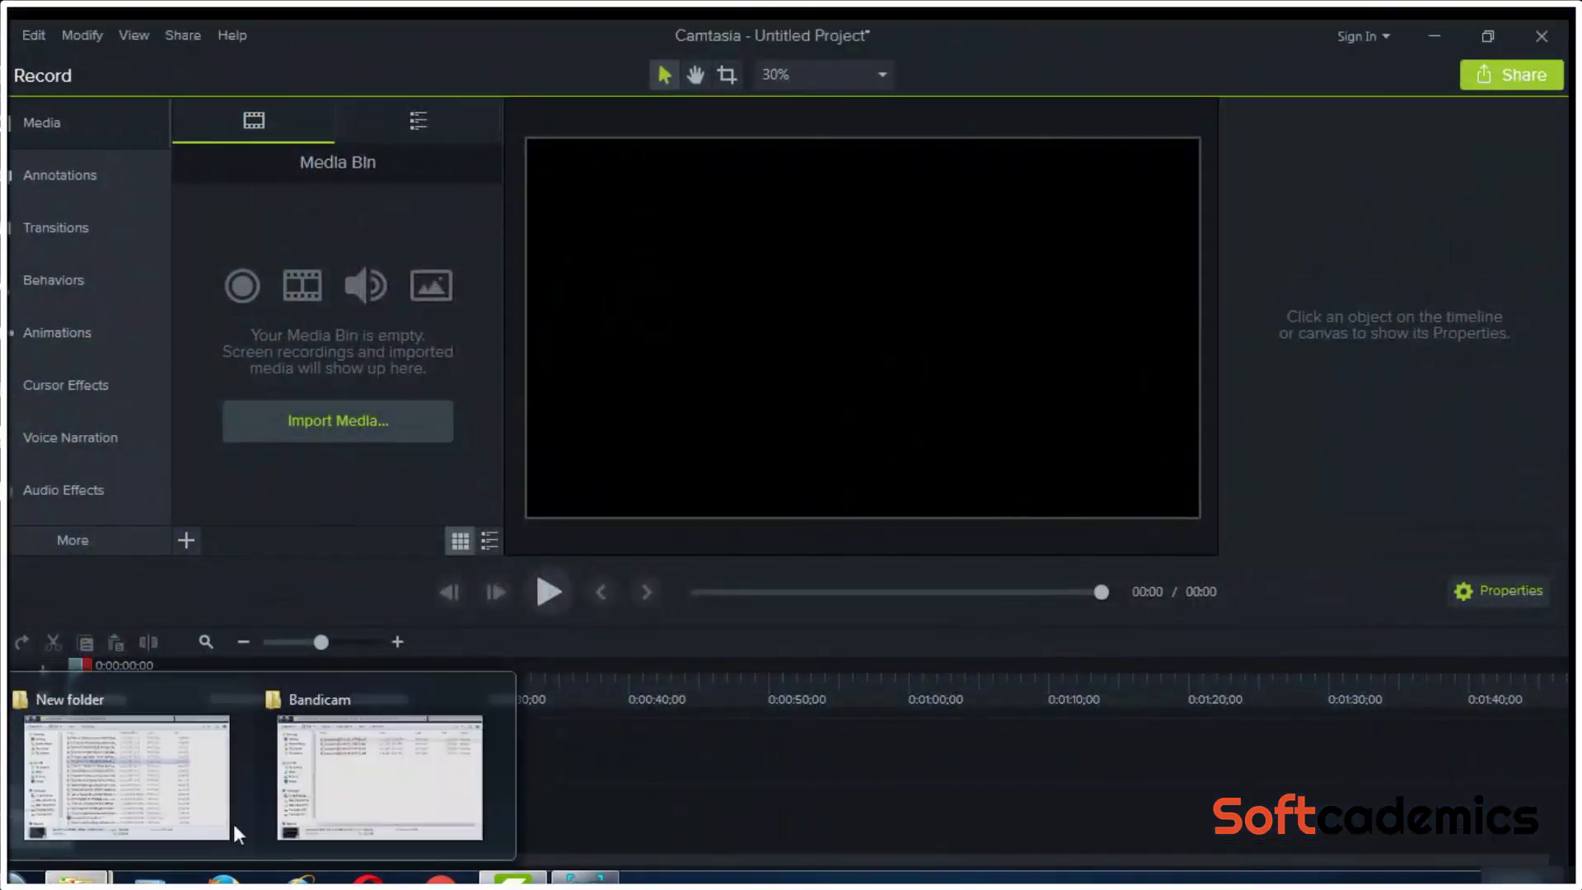
pyautogui.click(390, 750)
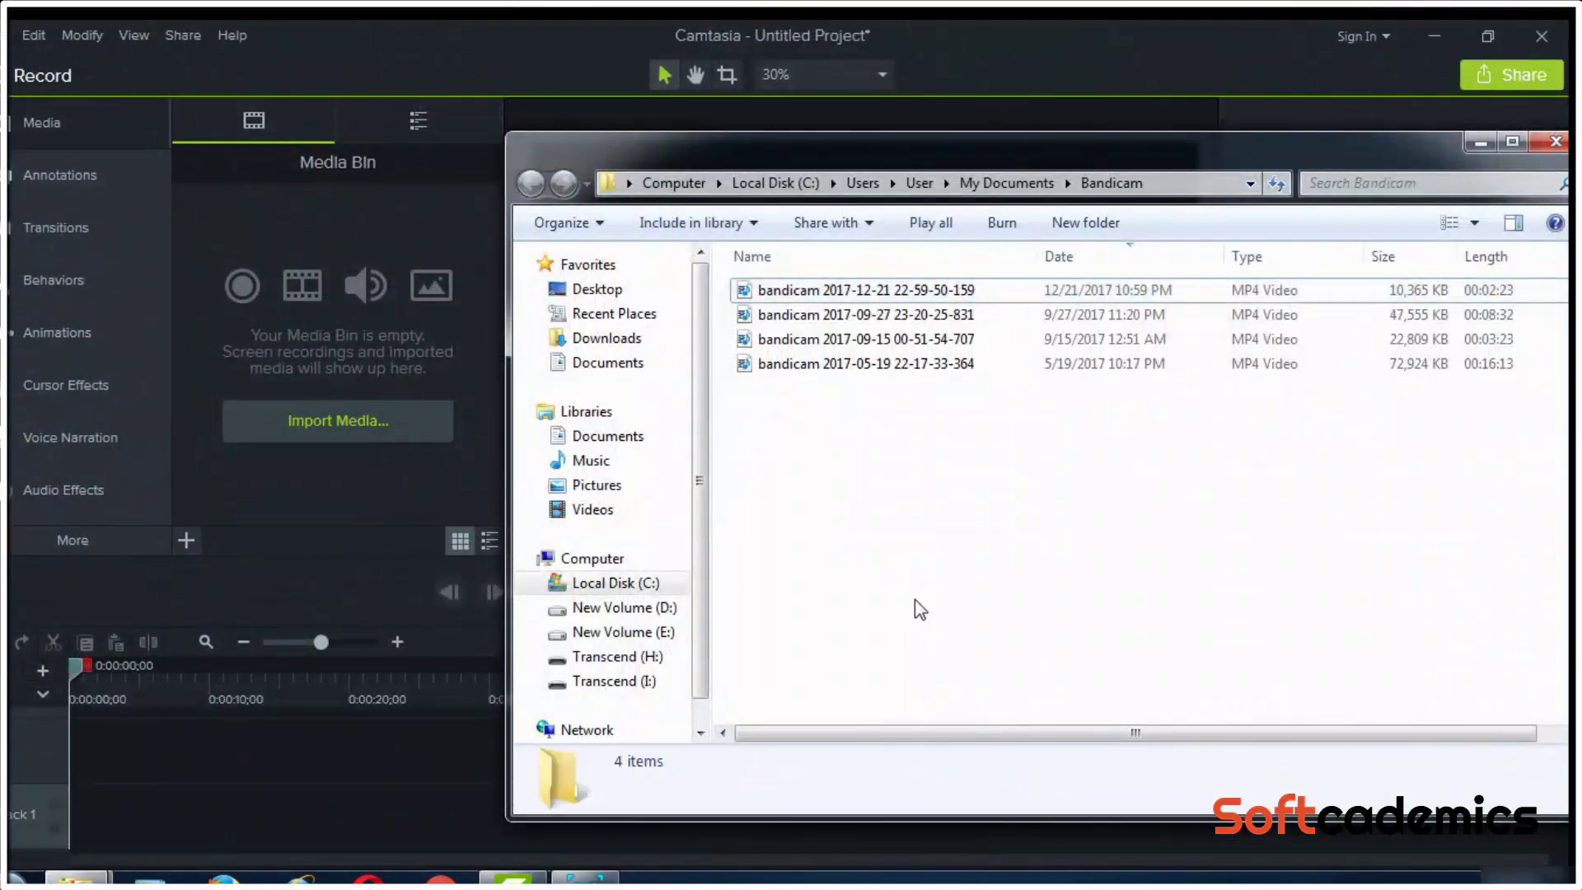
pyautogui.click(767, 291)
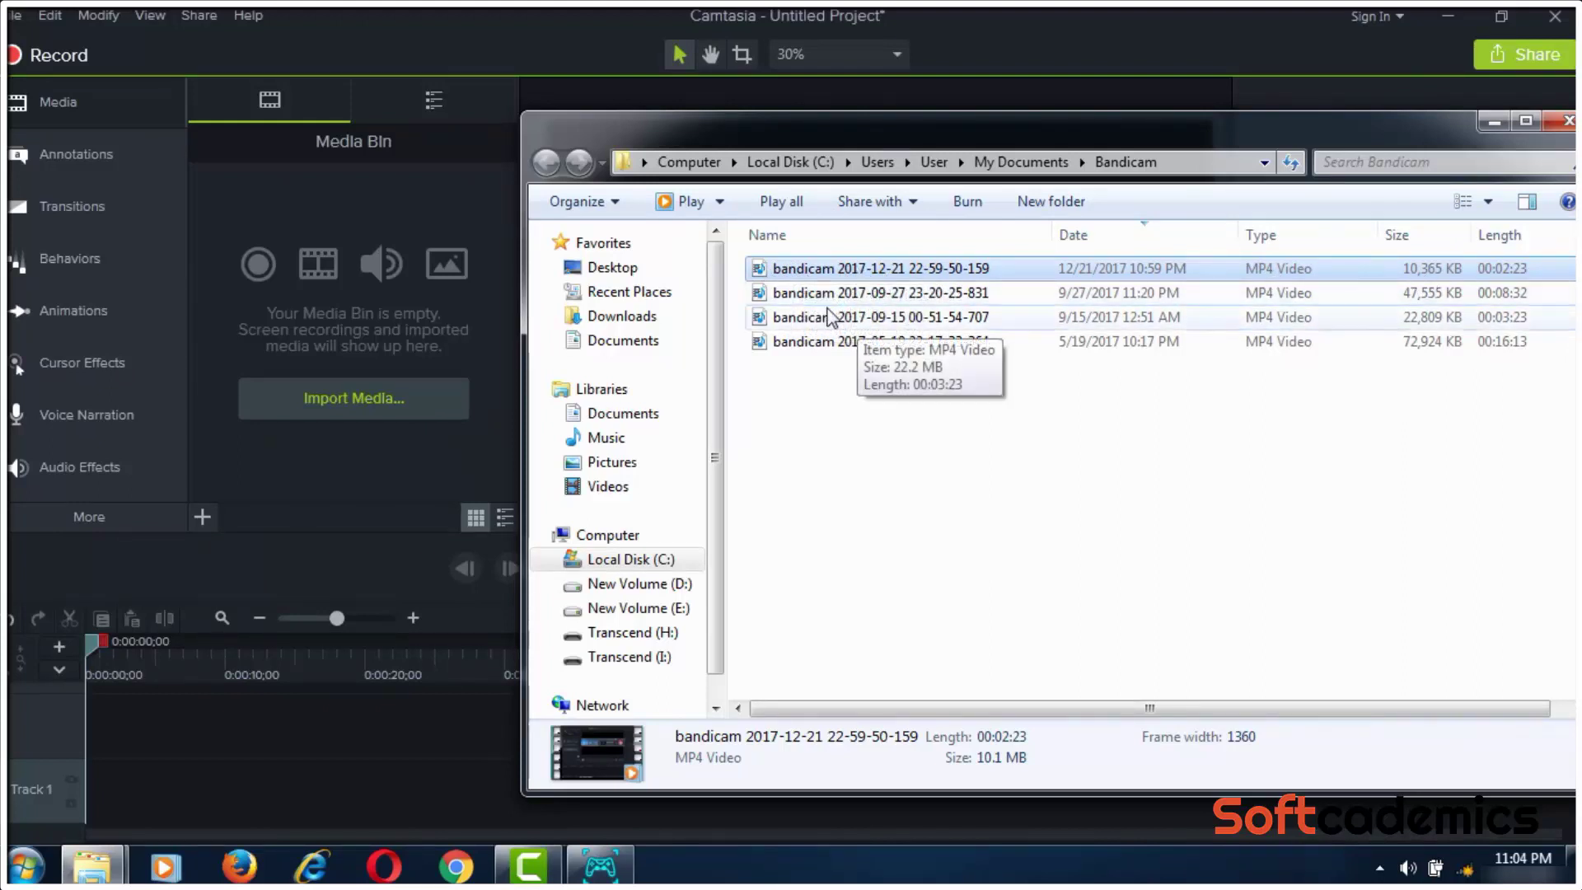
pyautogui.moveTo(763, 276); pyautogui.dragTo(353, 307)
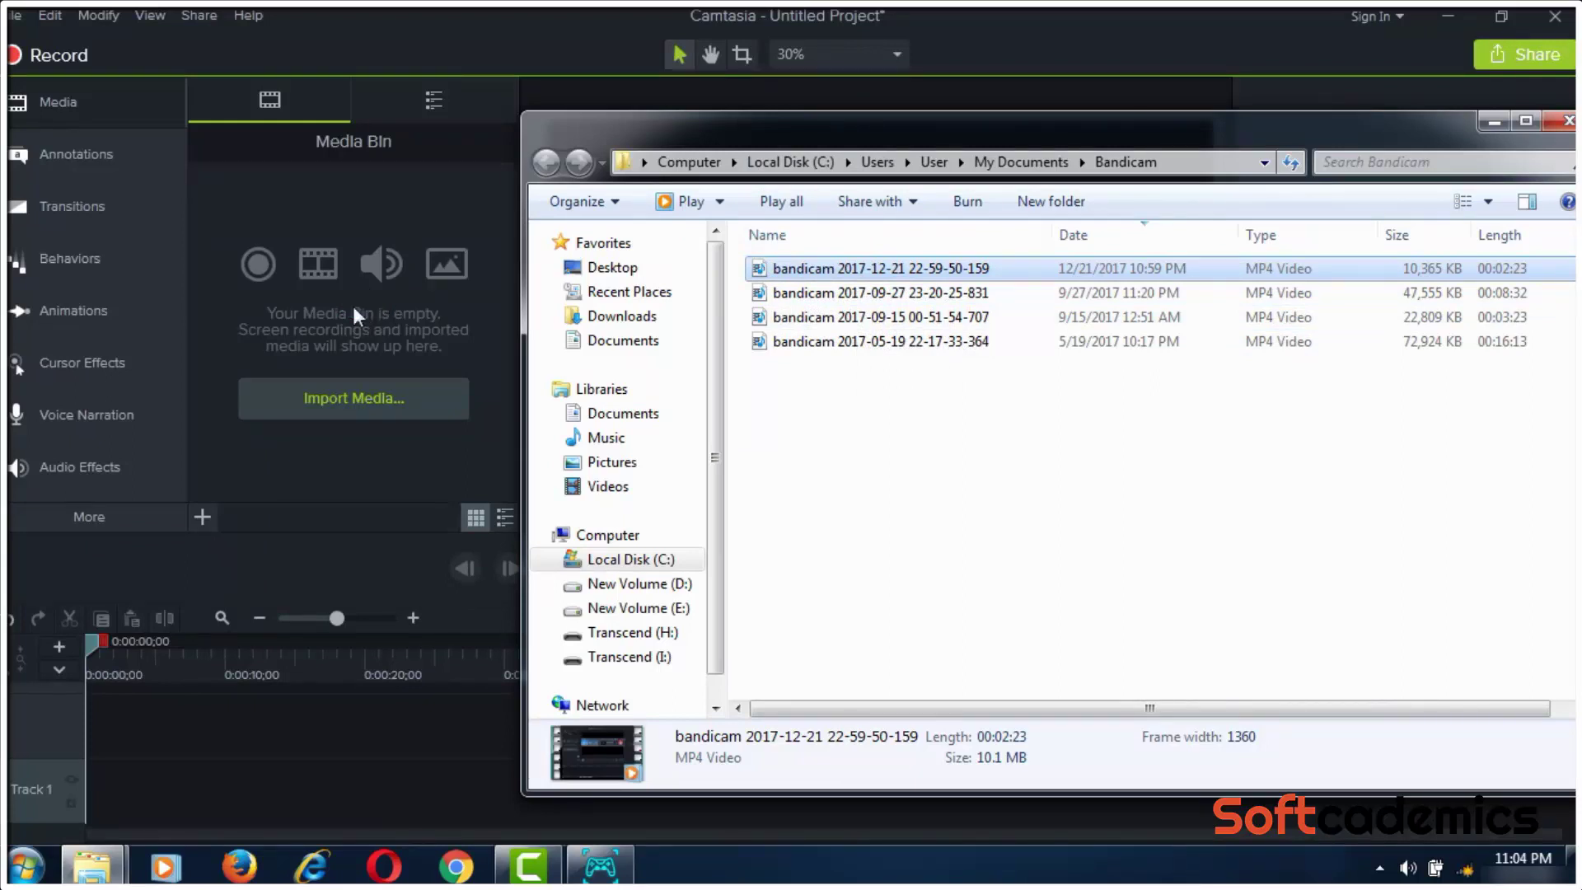
pyautogui.click(354, 332)
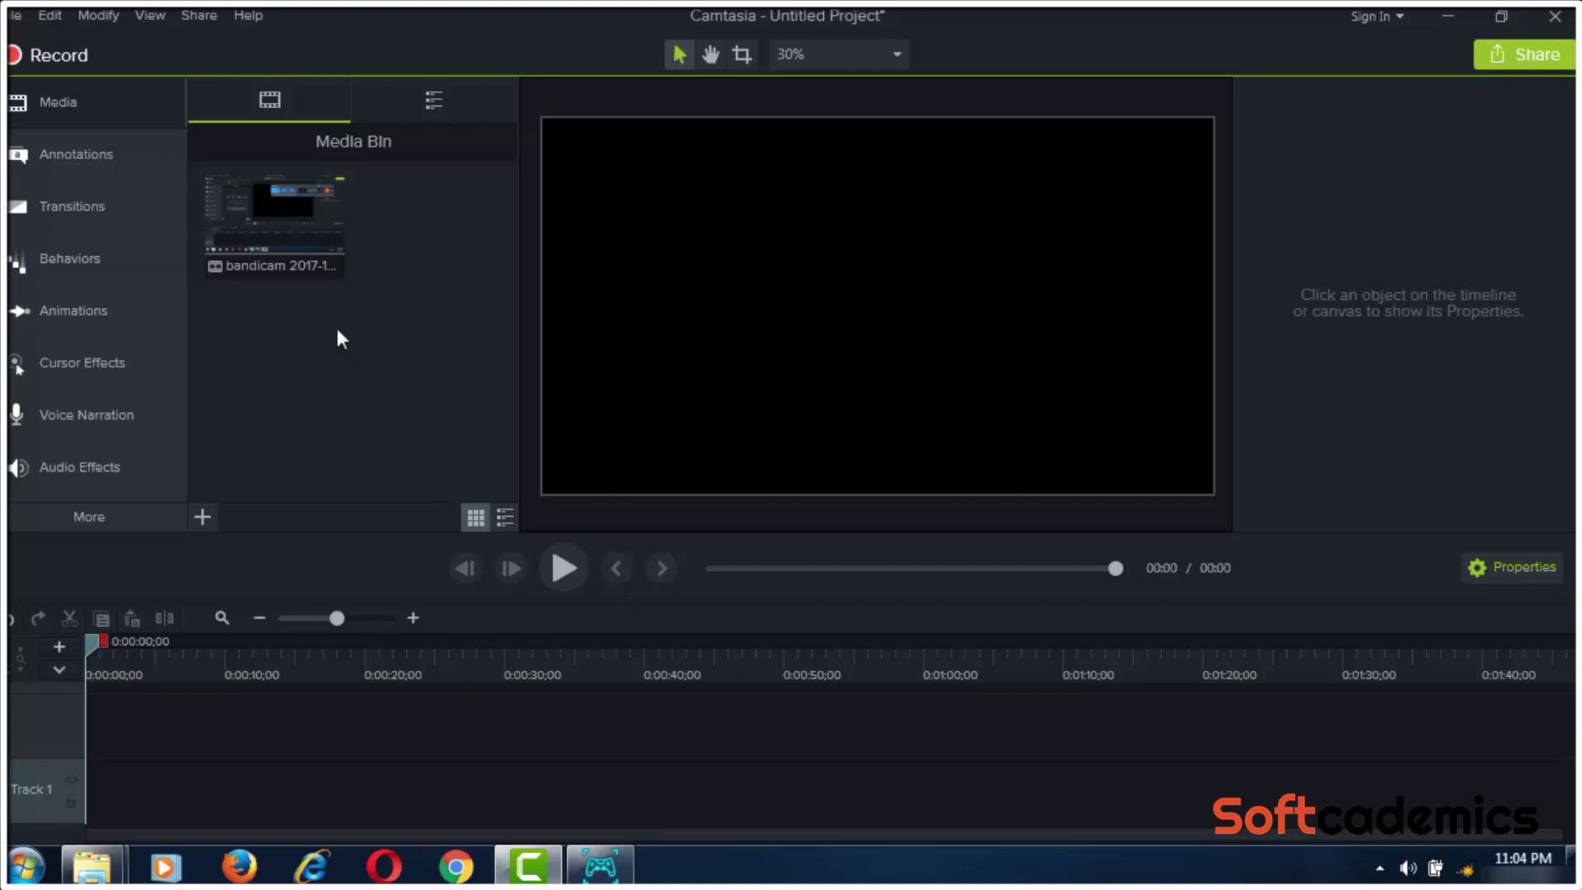
# Import Square-and-Sphere-RENDER-ME into the media bin alongside the Bandicam recording
pyautogui.rightClick(347, 338)
pyautogui.click(245, 216)
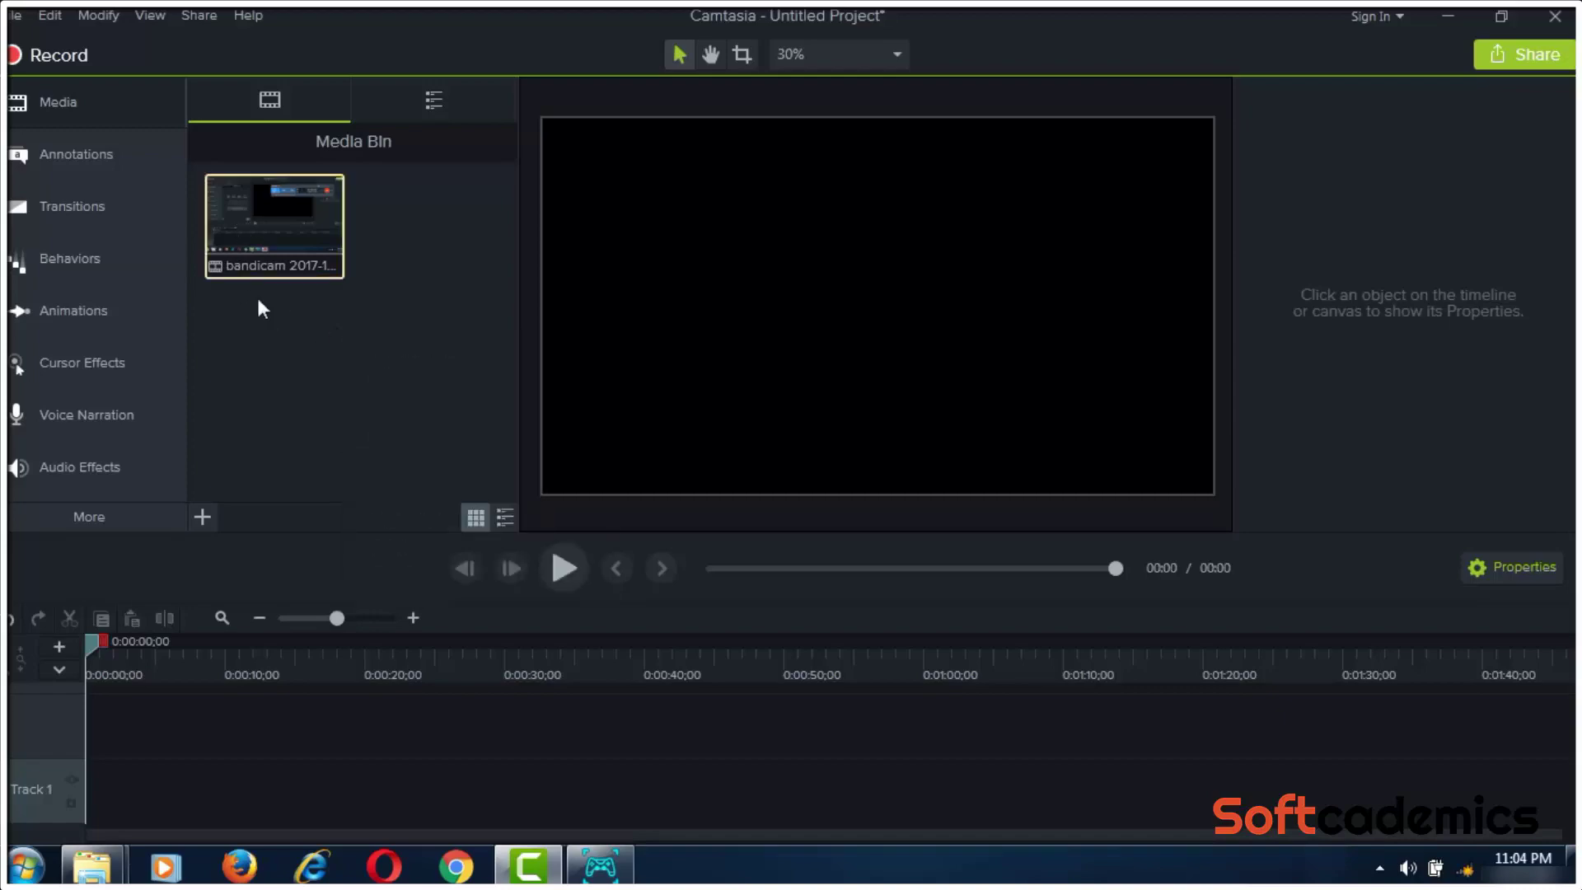
pyautogui.rightClick(352, 368)
pyautogui.click(403, 381)
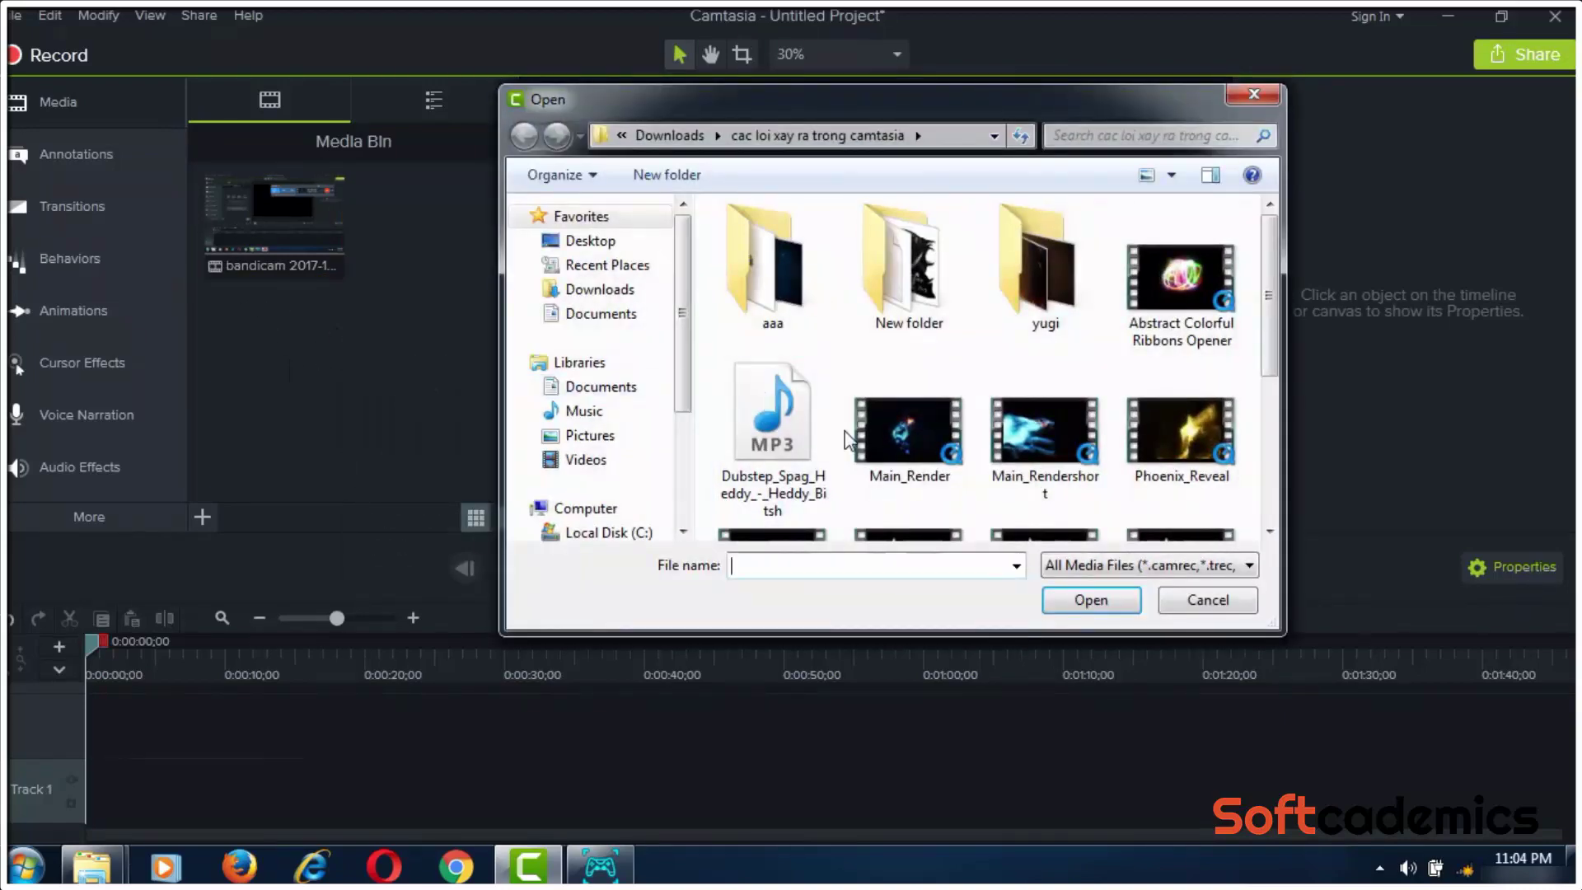
pyautogui.scroll(-3, 1277, 269)
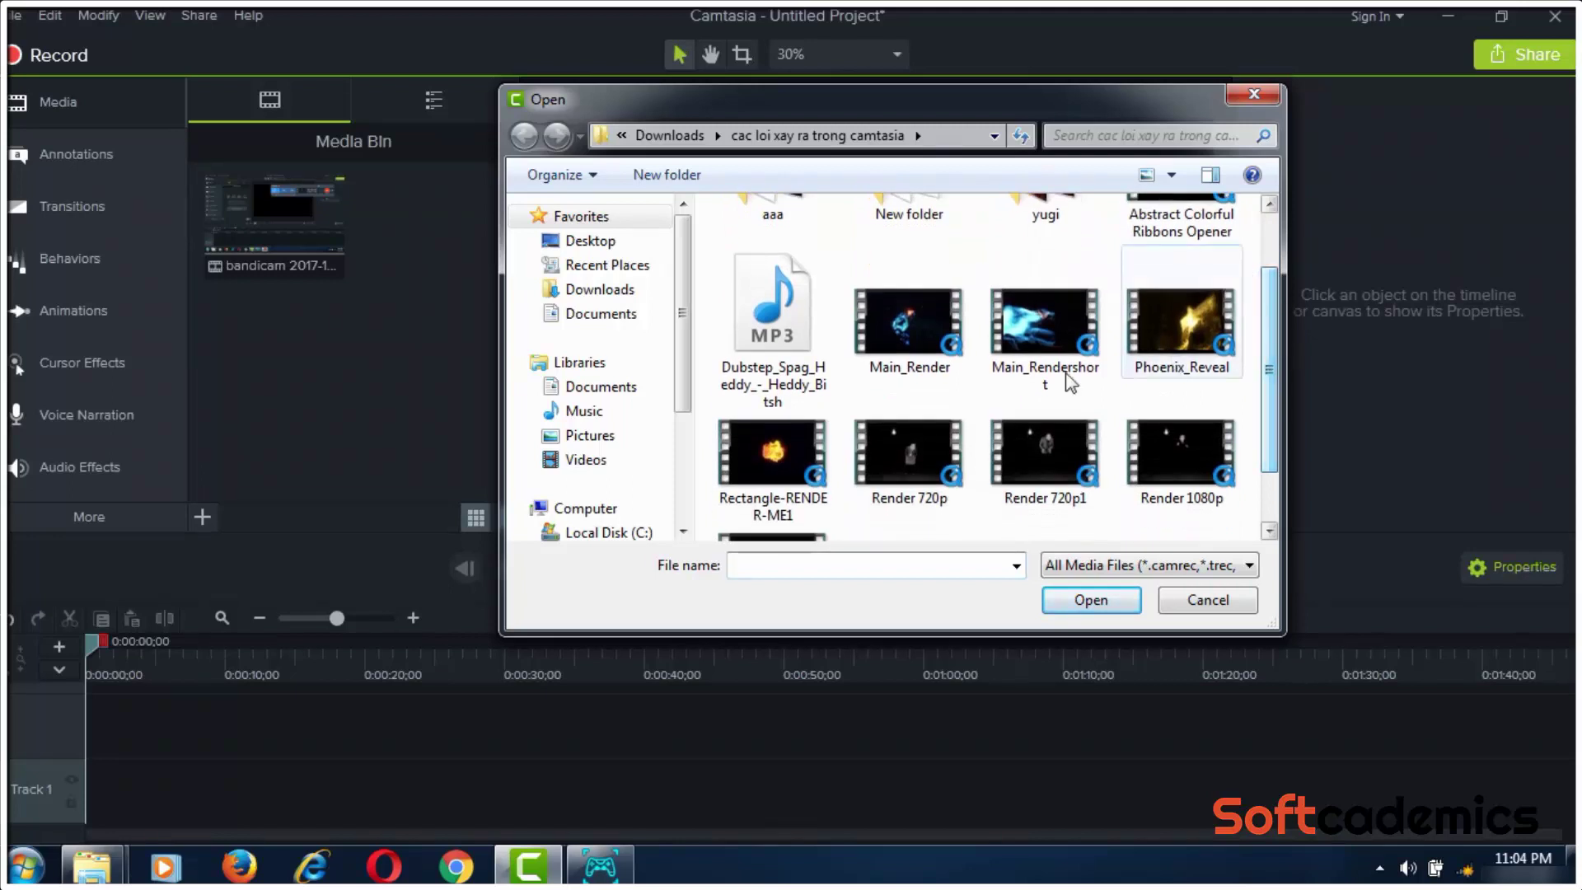
pyautogui.scroll(-3, 1276, 330)
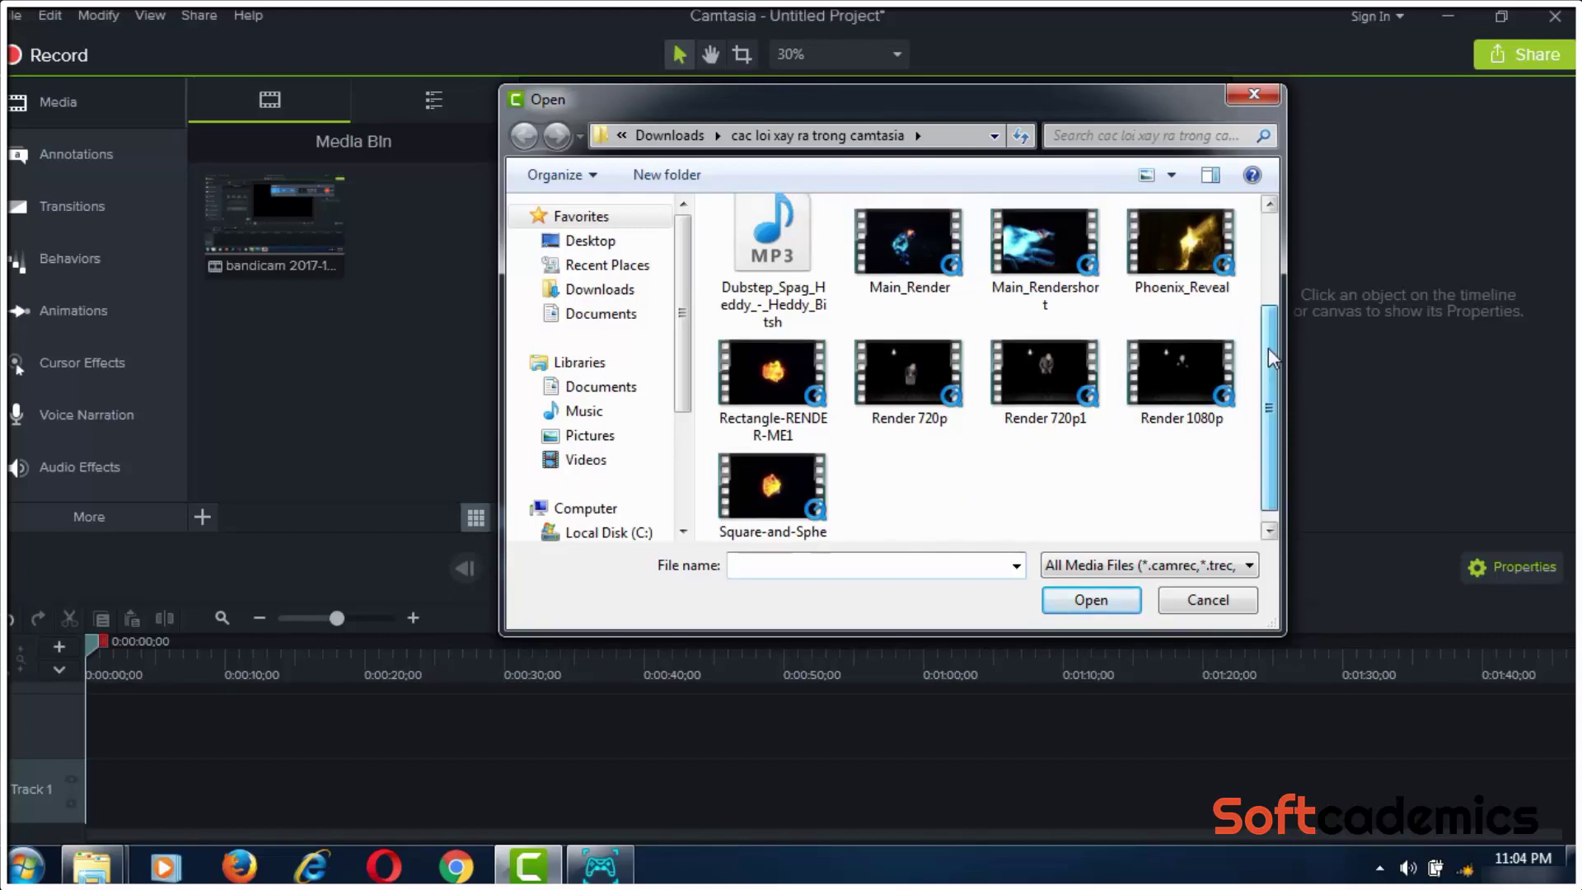
pyautogui.click(772, 478)
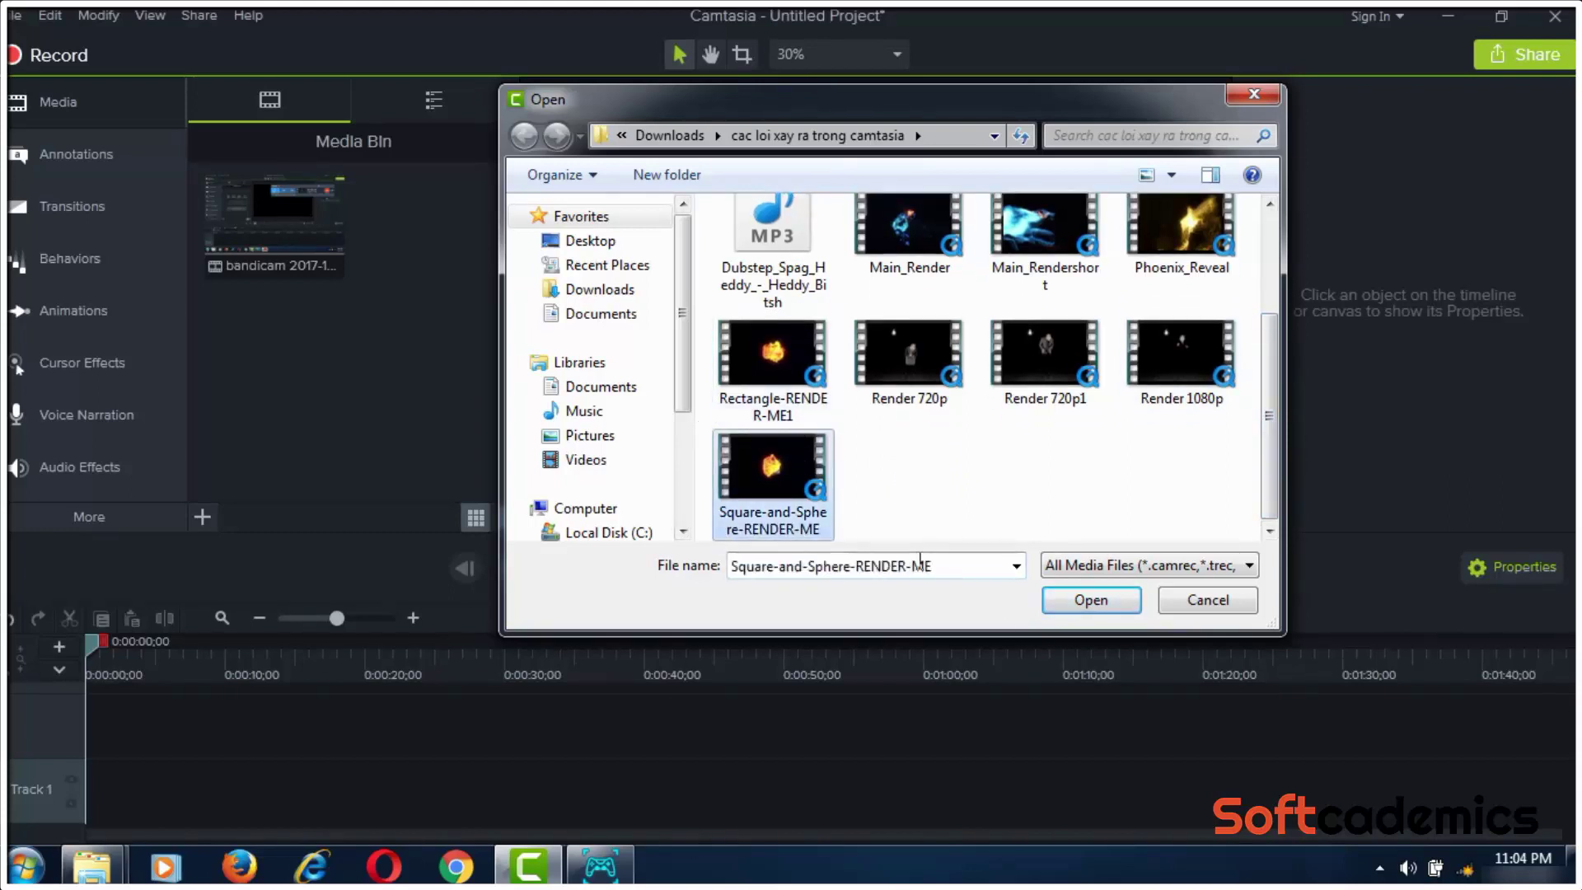
pyautogui.click(1091, 600)
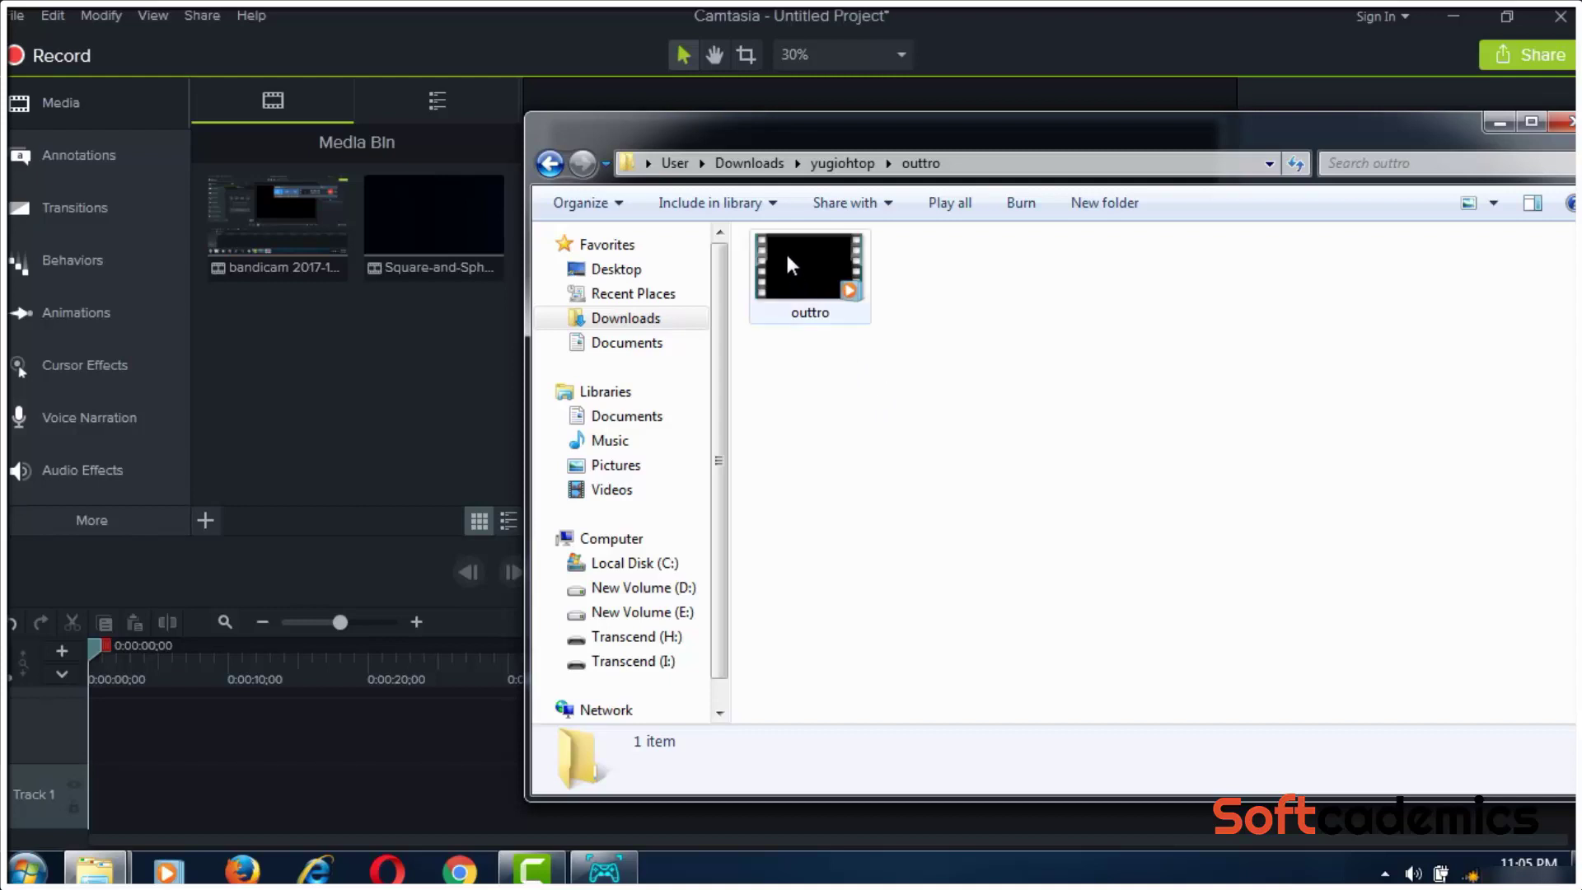
# Add the outtro video from the yugiohtop download folder to Camtasia's media bin and close the folder window
pyautogui.moveTo(787, 257); pyautogui.dragTo(276, 357)
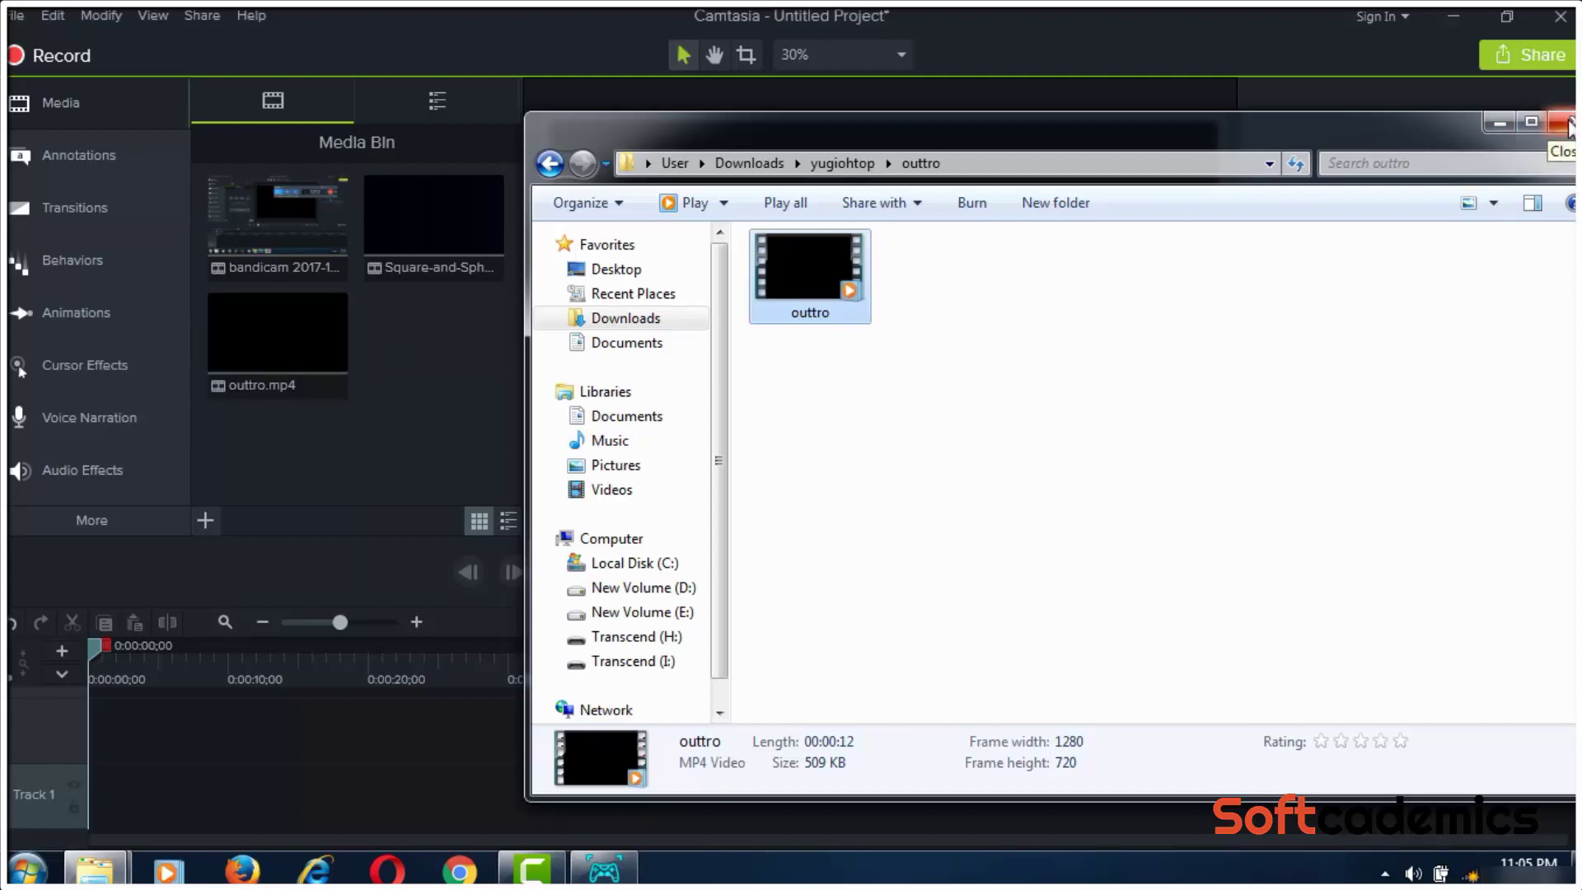
pyautogui.moveTo(1375, 140); pyautogui.dragTo(1165, 126)
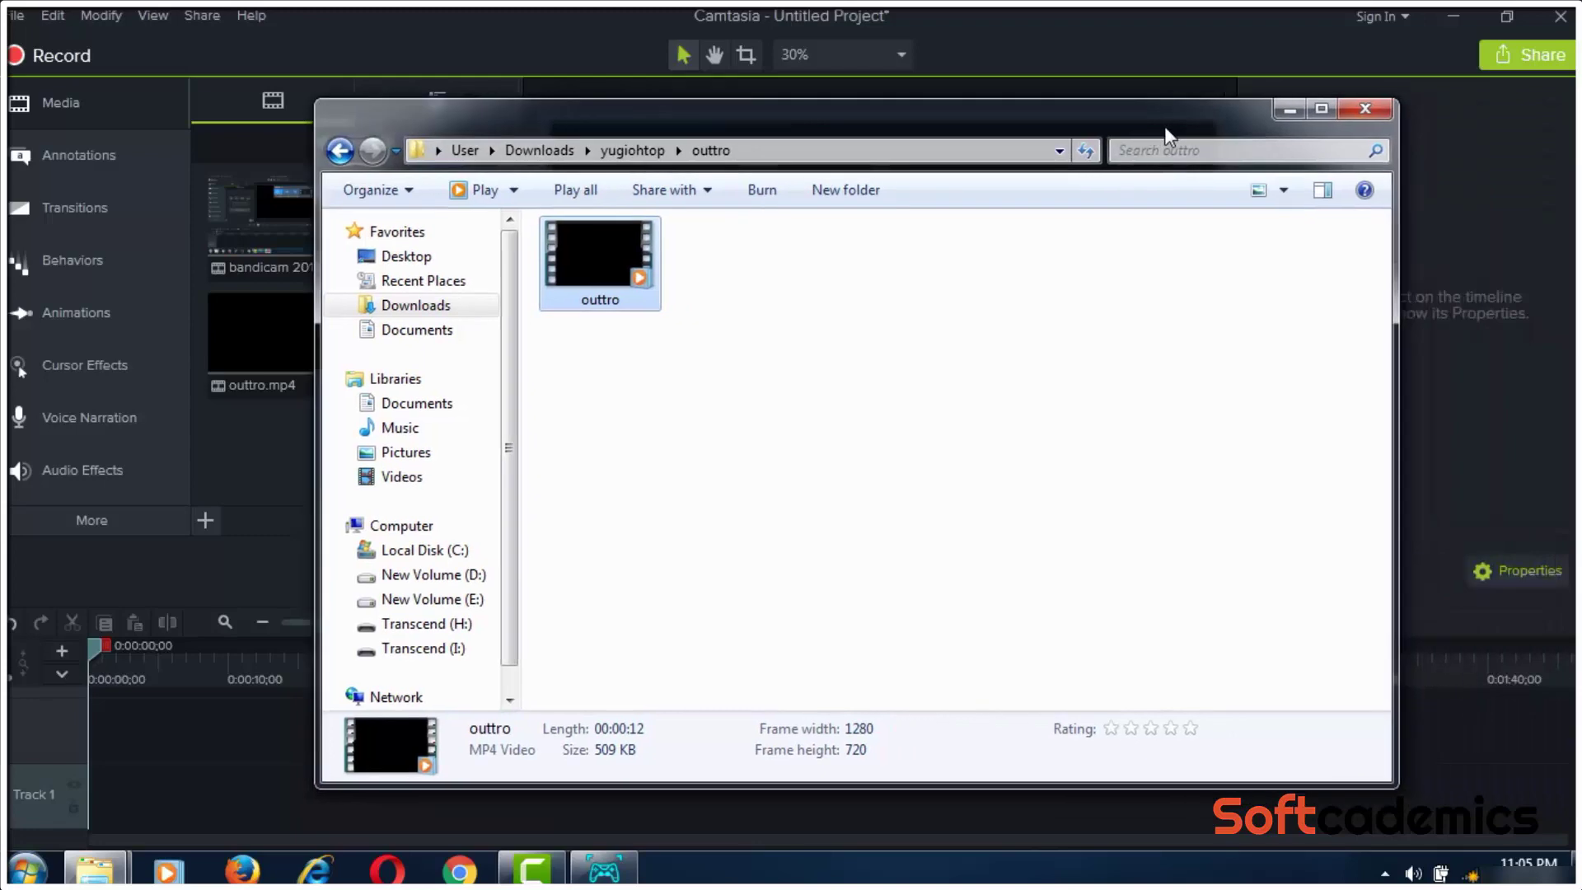
pyautogui.click(1367, 111)
# Open the video folder on the desktop and add the nhac nen MP3 file to Camtasia's media bin
pyautogui.click(1453, 17)
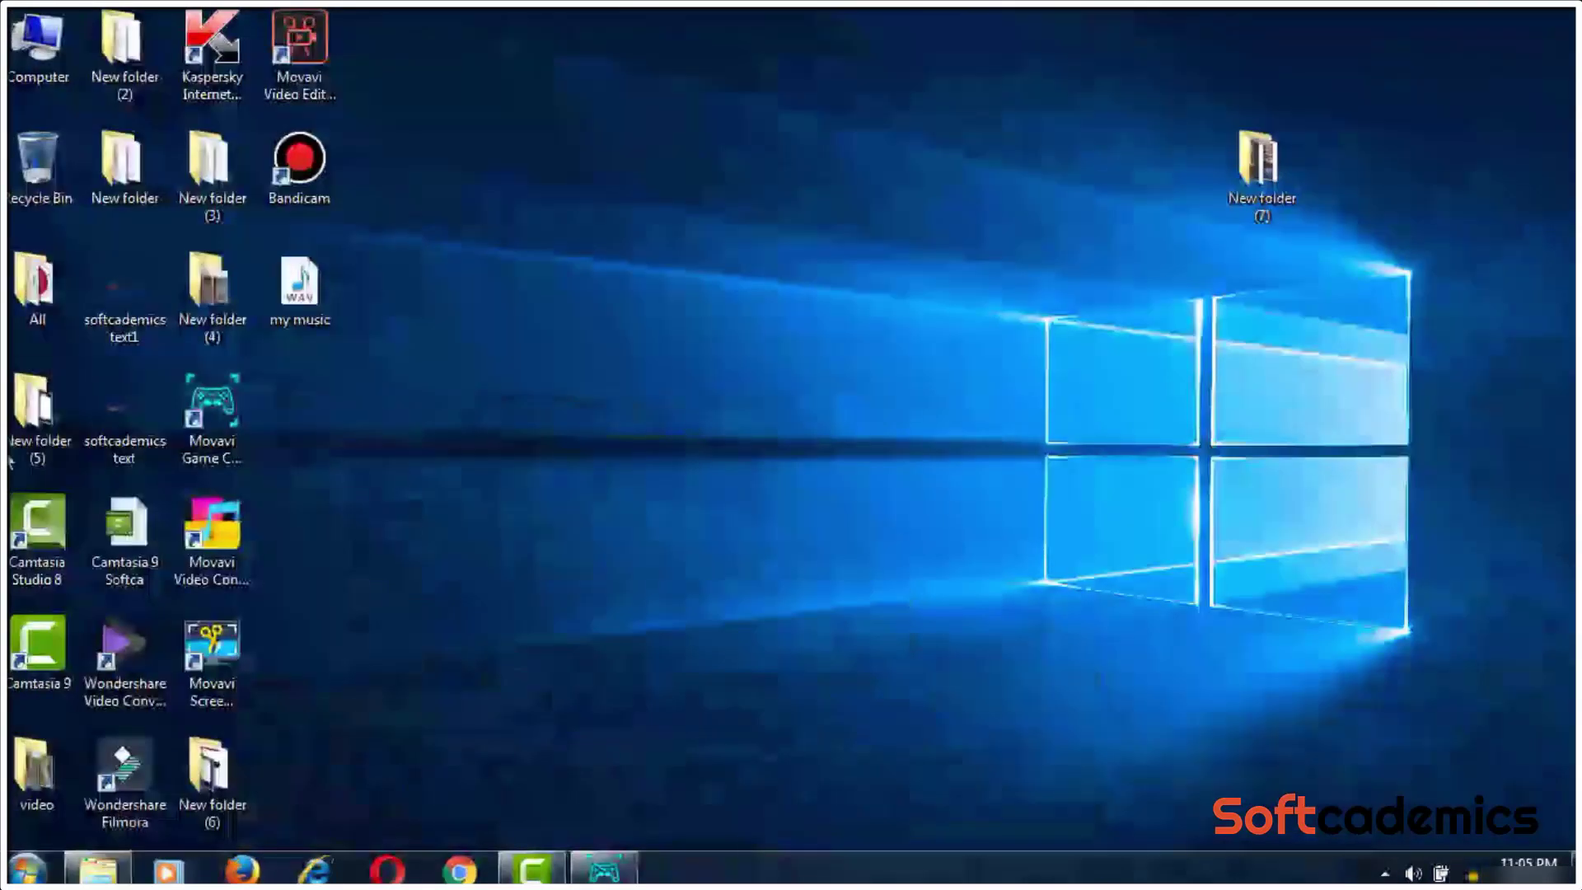
pyautogui.doubleClick(29, 775)
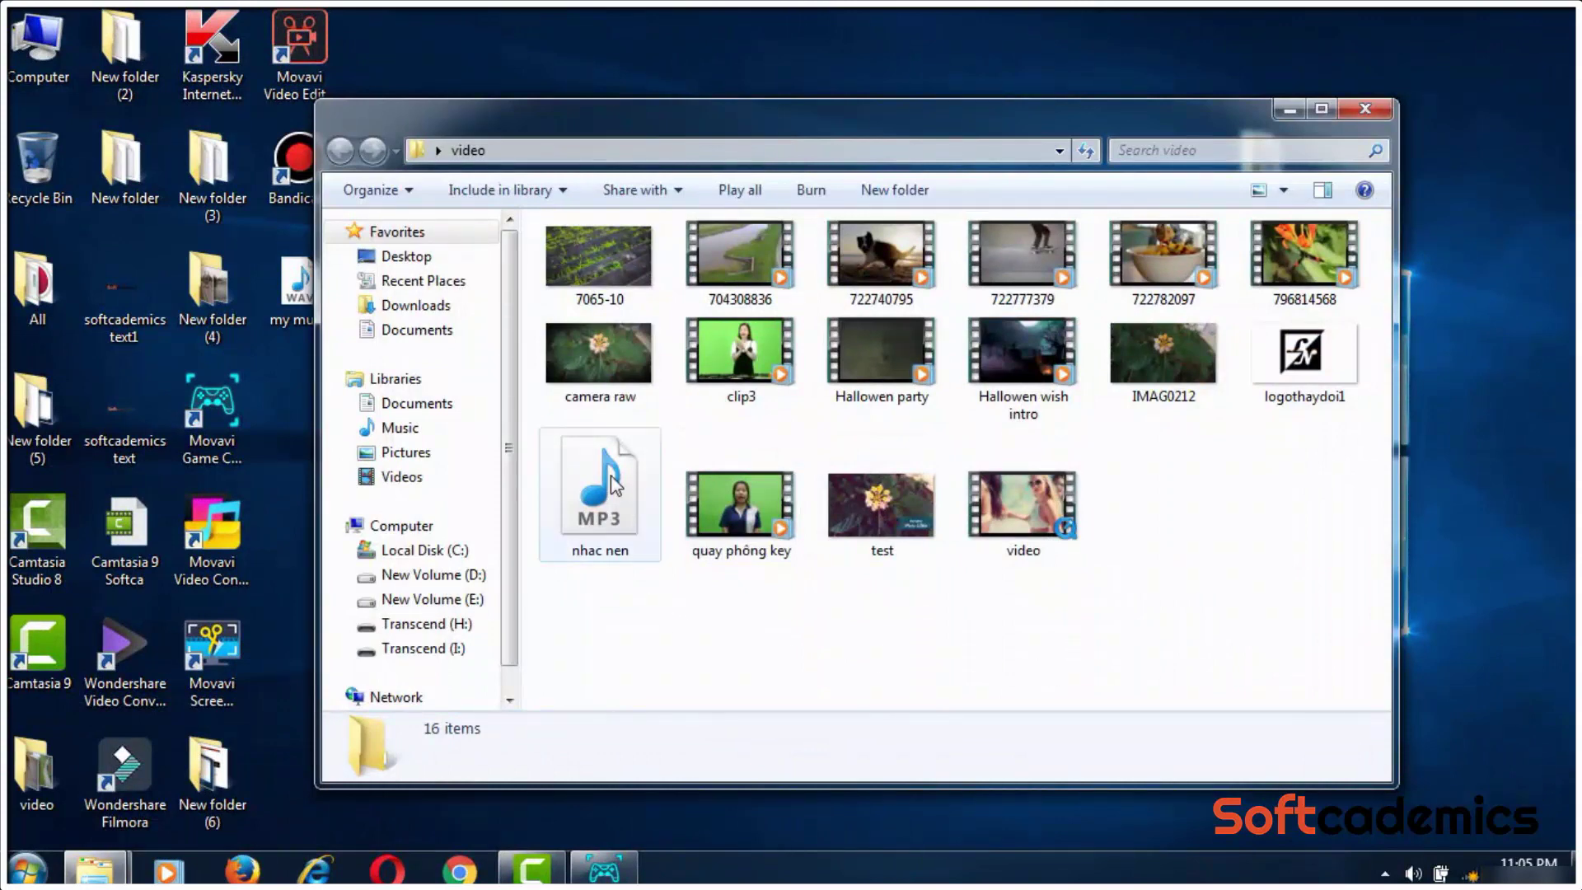
pyautogui.moveTo(614, 491); pyautogui.dragTo(385, 434)
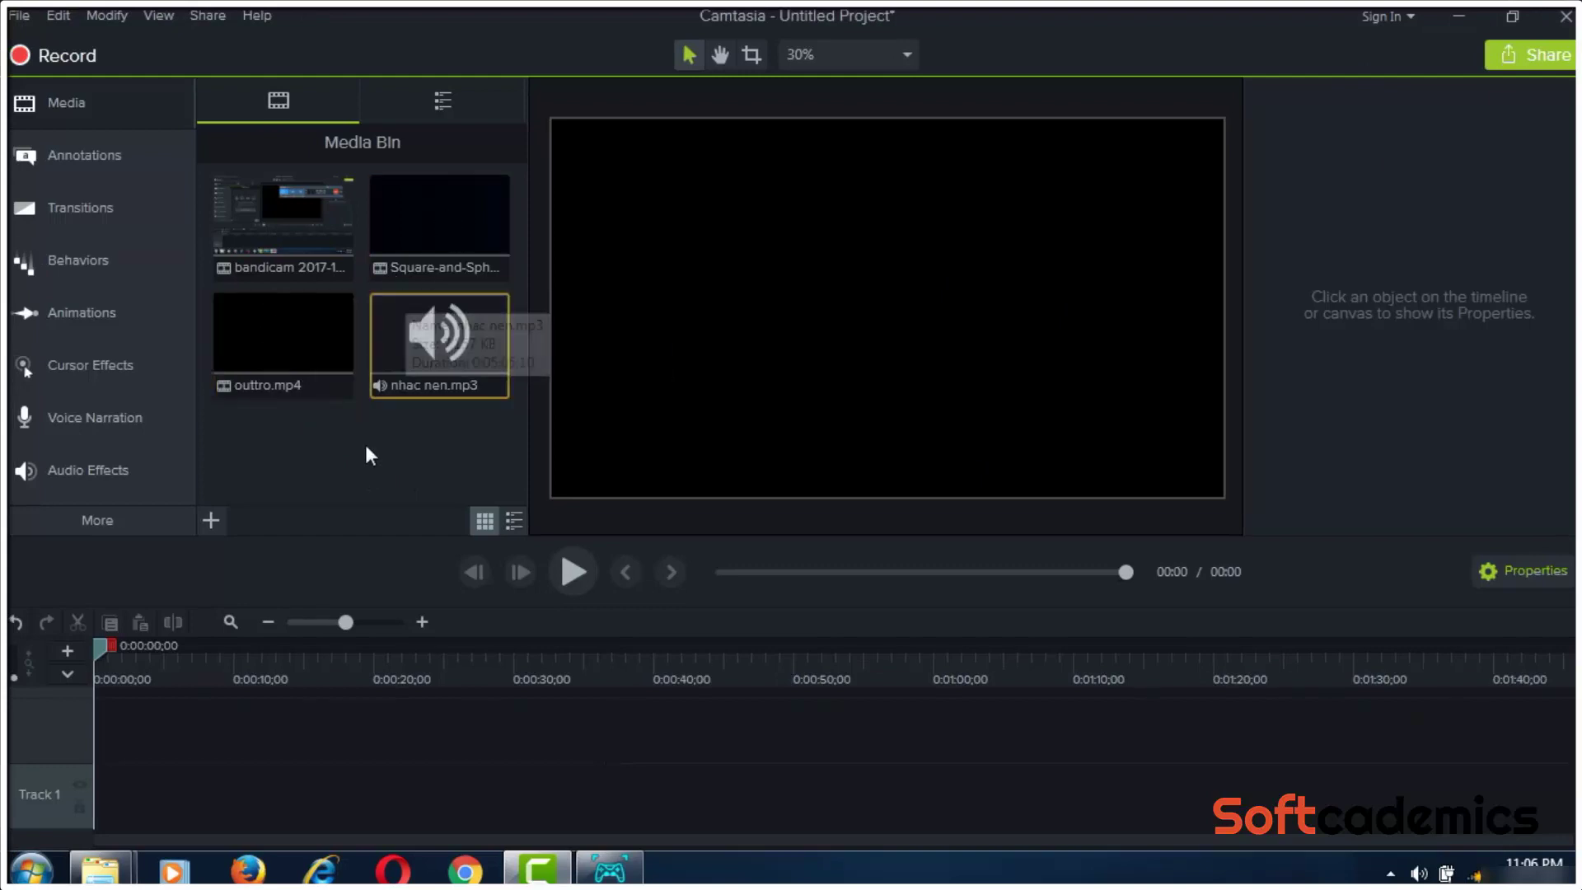
# Place the Square-and-Sphere intro at the start of the timeline, followed by the bandicam recording on the same track
pyautogui.moveTo(441, 201); pyautogui.dragTo(107, 795)
pyautogui.click(216, 709)
pyautogui.moveTo(284, 218); pyautogui.dragTo(132, 762)
# Add nhac nen.mp3 to Track 1 and align its start with the beginning of the bandicam recording at 0:00:07;08
pyautogui.click(470, 354)
pyautogui.moveTo(463, 350); pyautogui.dragTo(244, 787)
pyautogui.moveTo(425, 780); pyautogui.dragTo(376, 791)
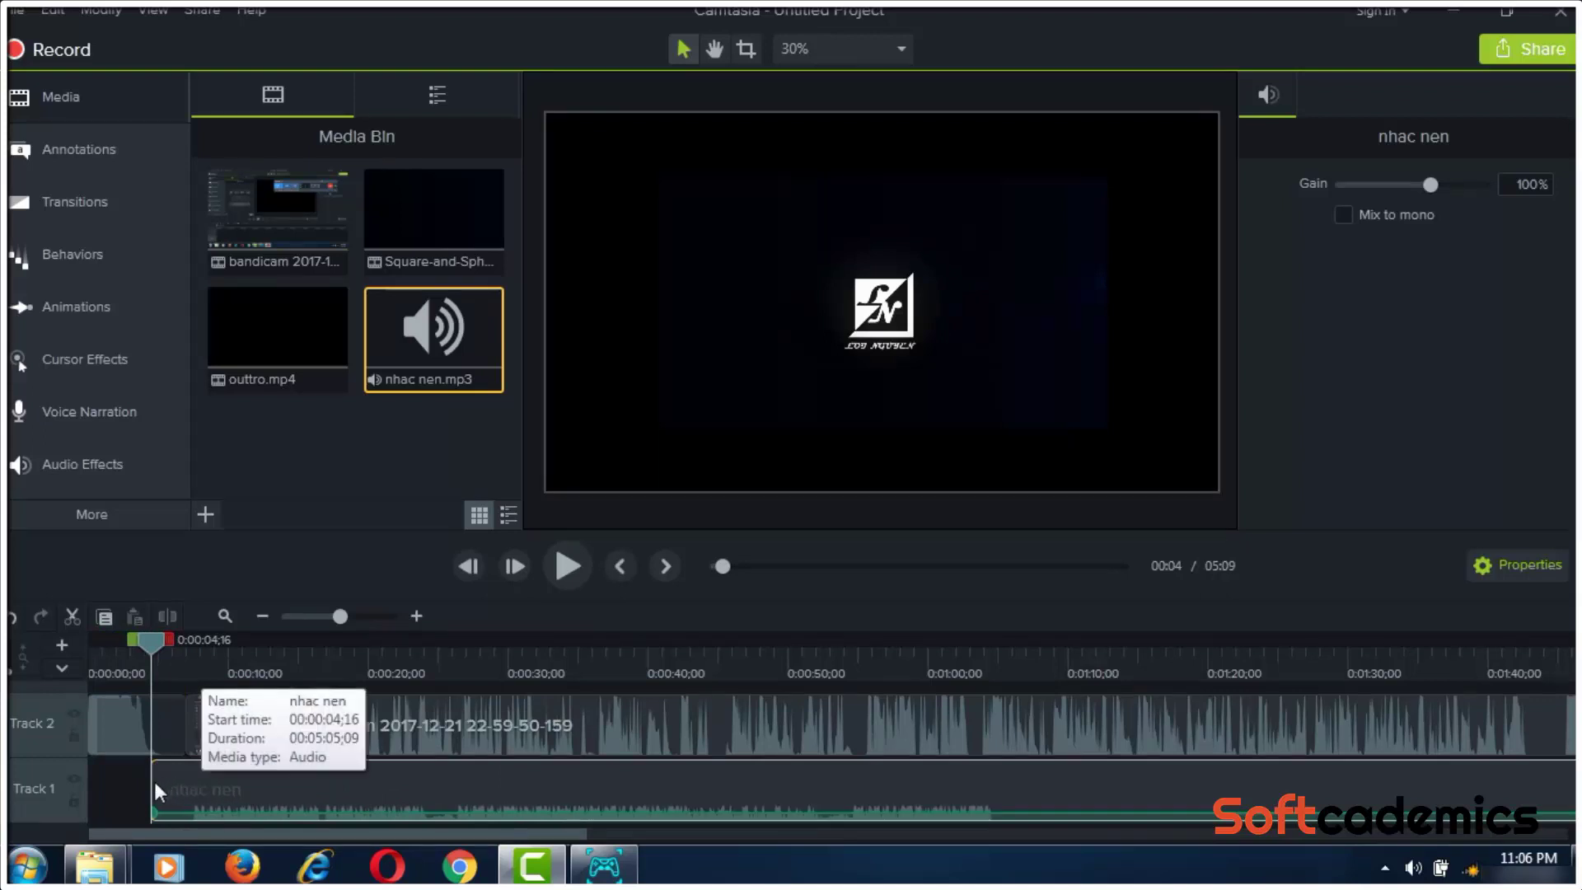
pyautogui.moveTo(159, 792); pyautogui.dragTo(297, 799)
pyautogui.click(190, 669)
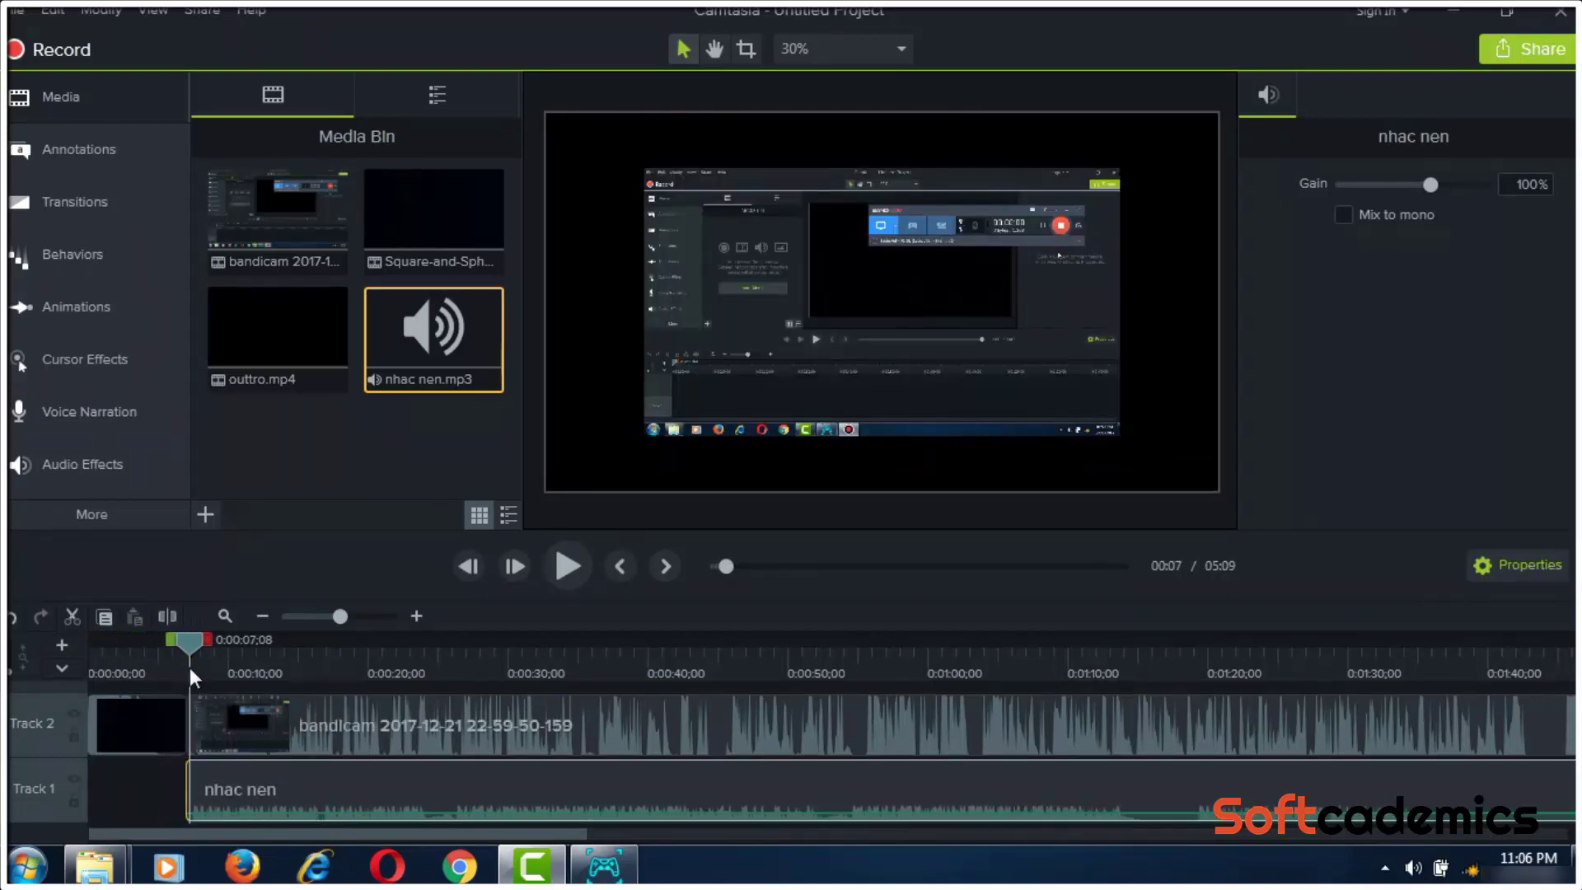
# Enlarge the bandicam recording on the canvas to about 141.2% so that it fills the whole frame
pyautogui.click(862, 301)
pyautogui.moveTo(645, 435); pyautogui.dragTo(545, 492)
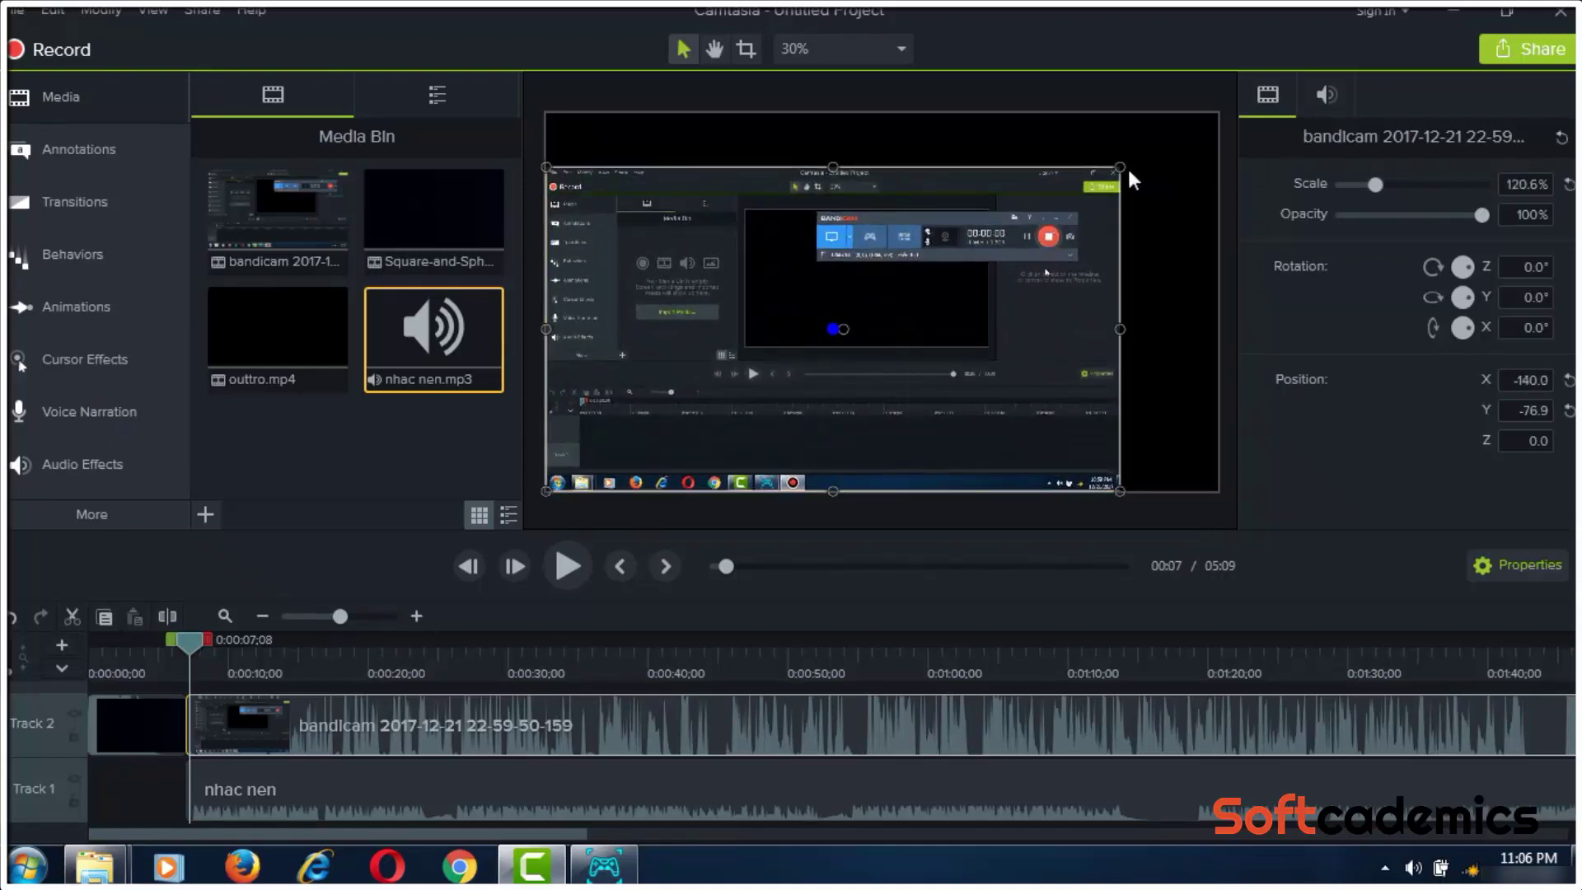
pyautogui.moveTo(1130, 171); pyautogui.dragTo(1218, 113)
pyautogui.click(647, 804)
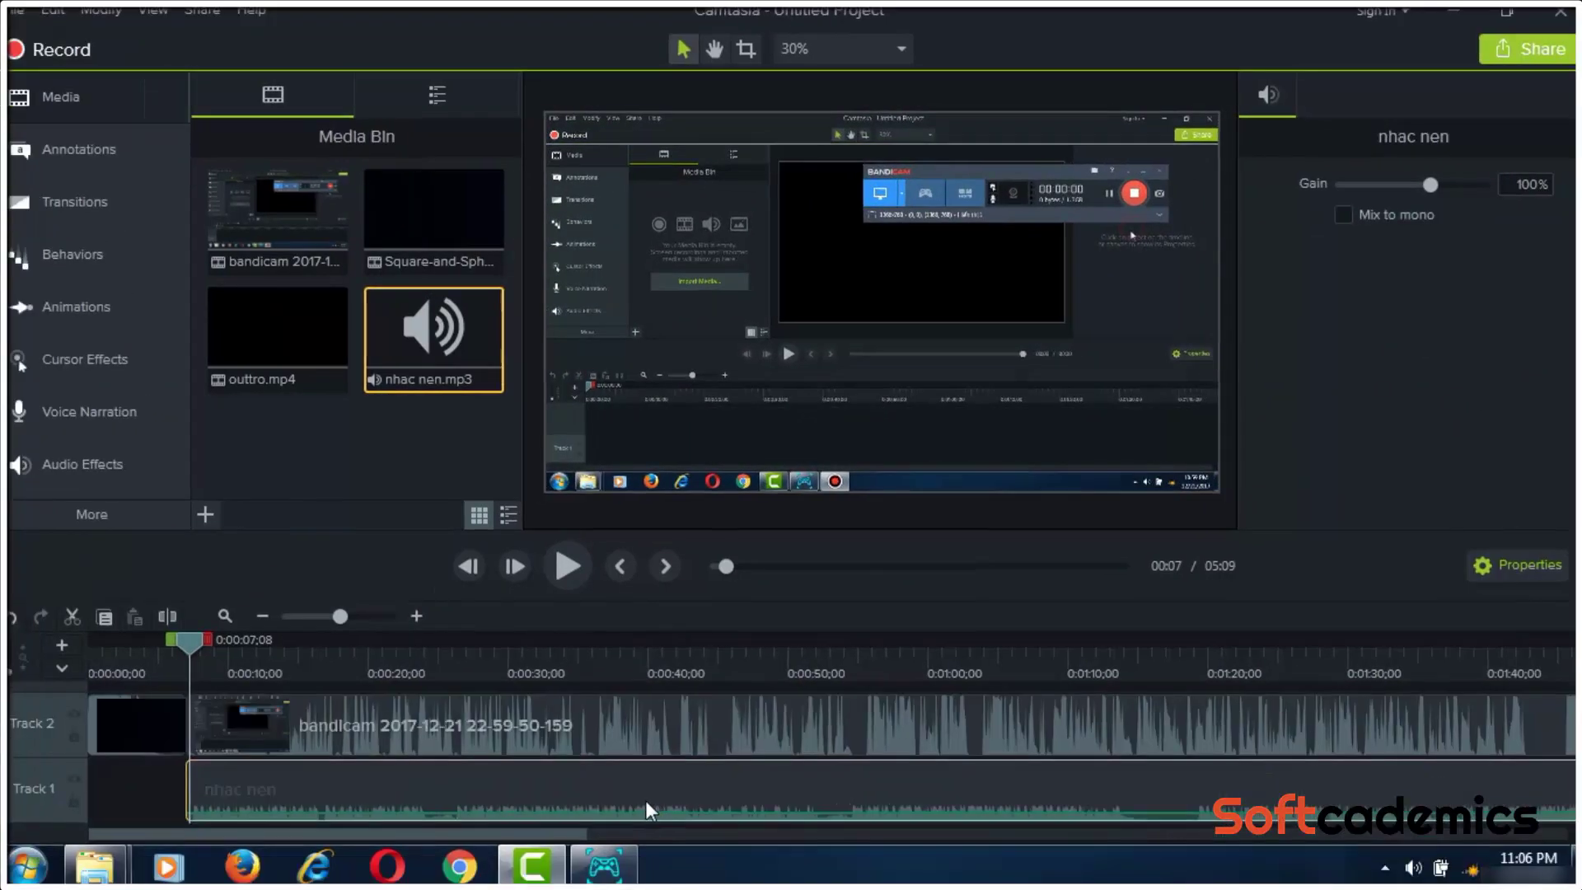
# Apply a Fade transition between the intro and the bandicam recording and scrub through it to preview
pyautogui.click(58, 202)
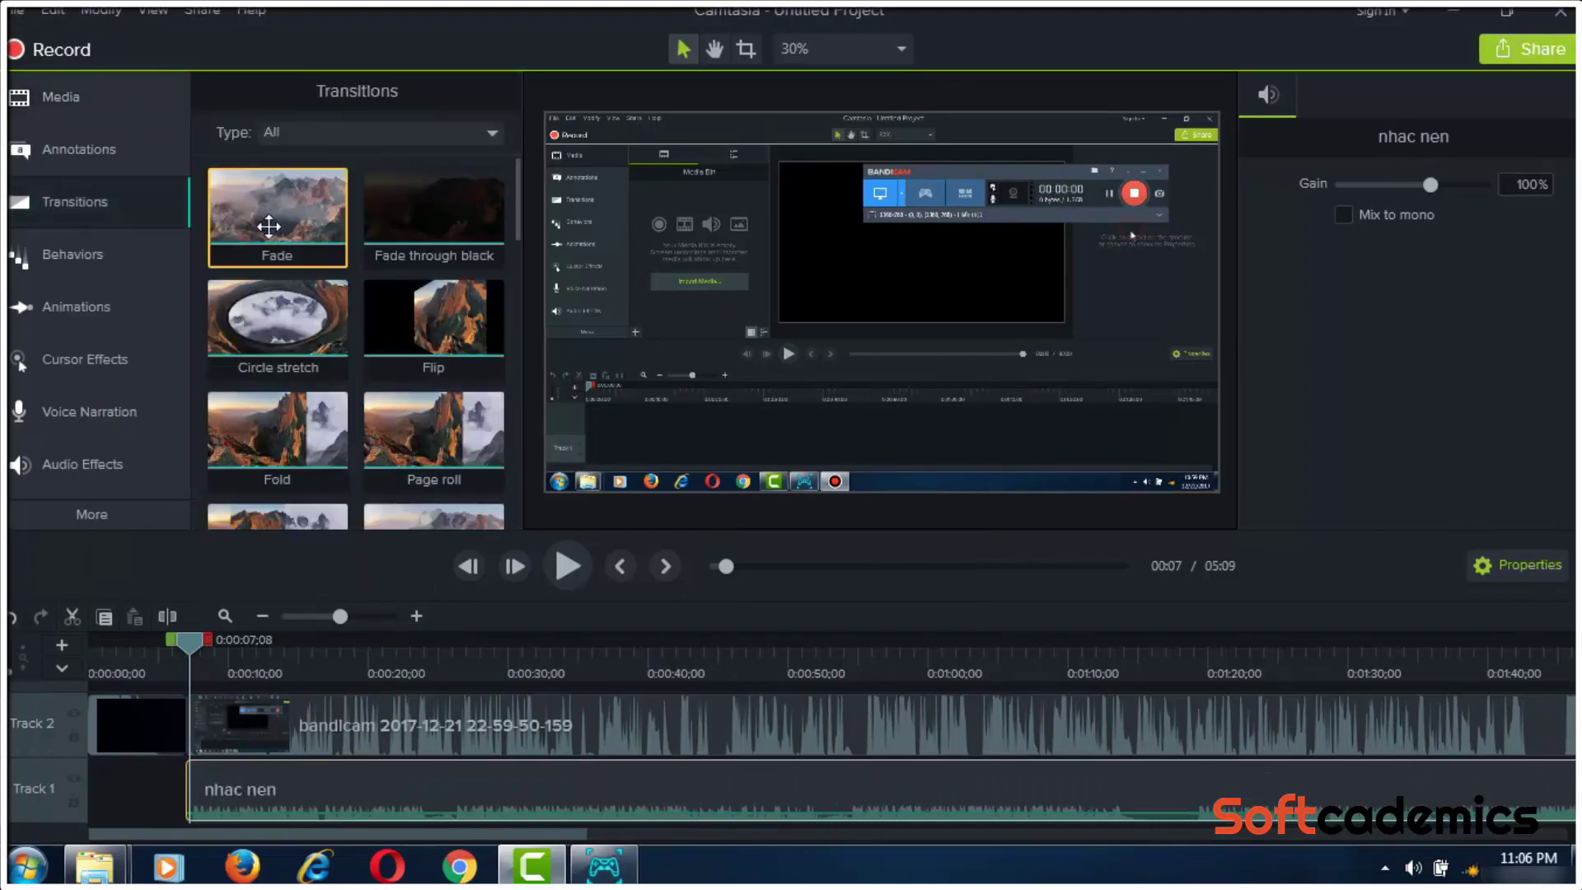
pyautogui.moveTo(268, 226); pyautogui.dragTo(196, 722)
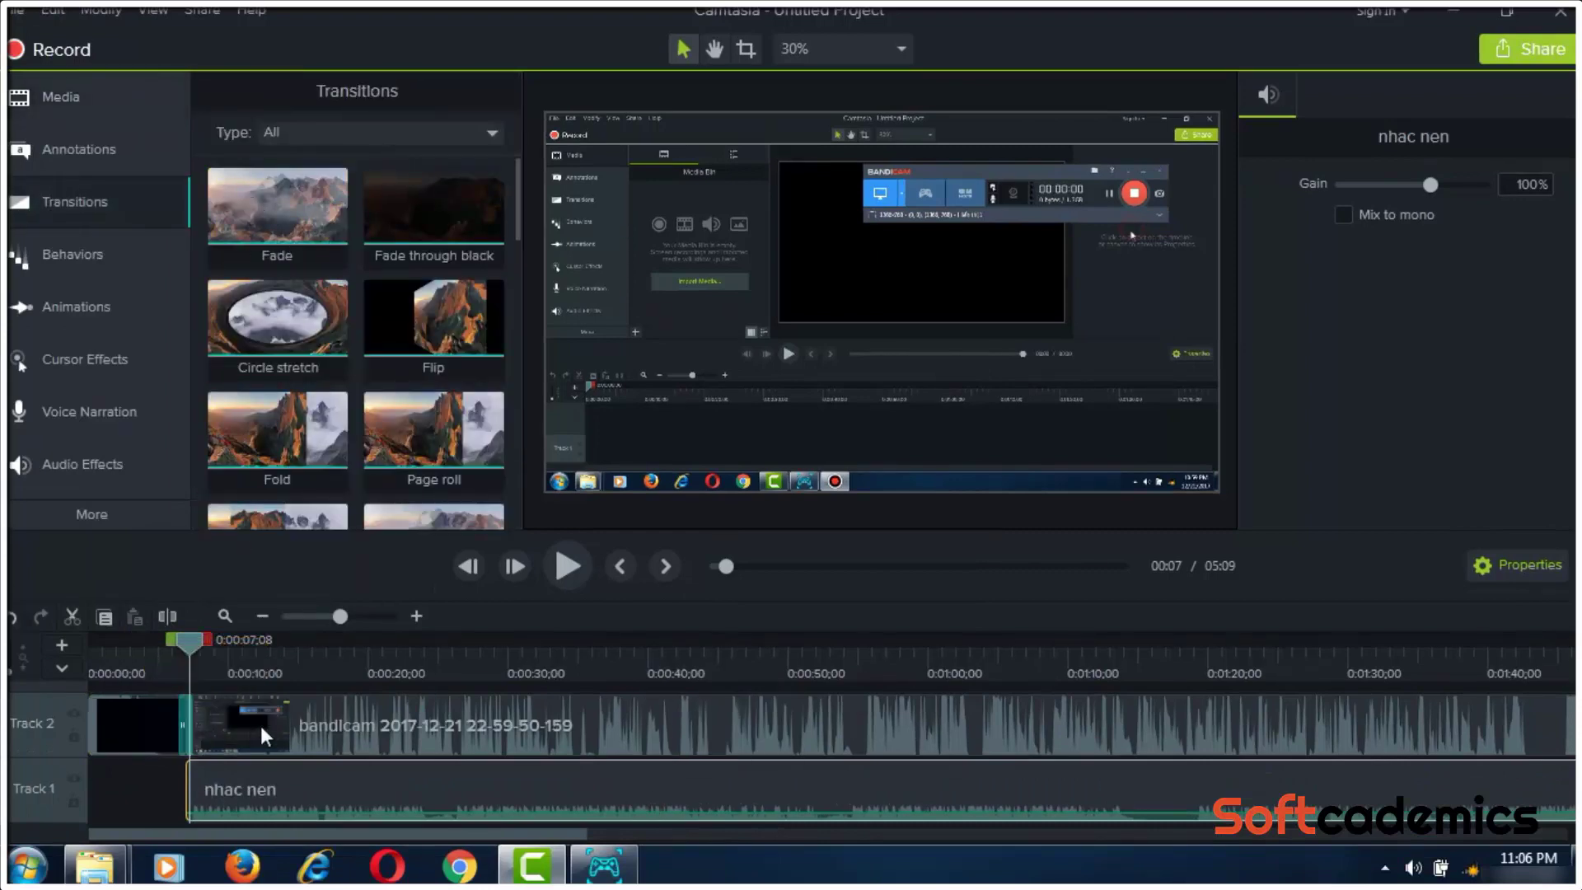
pyautogui.click(170, 655)
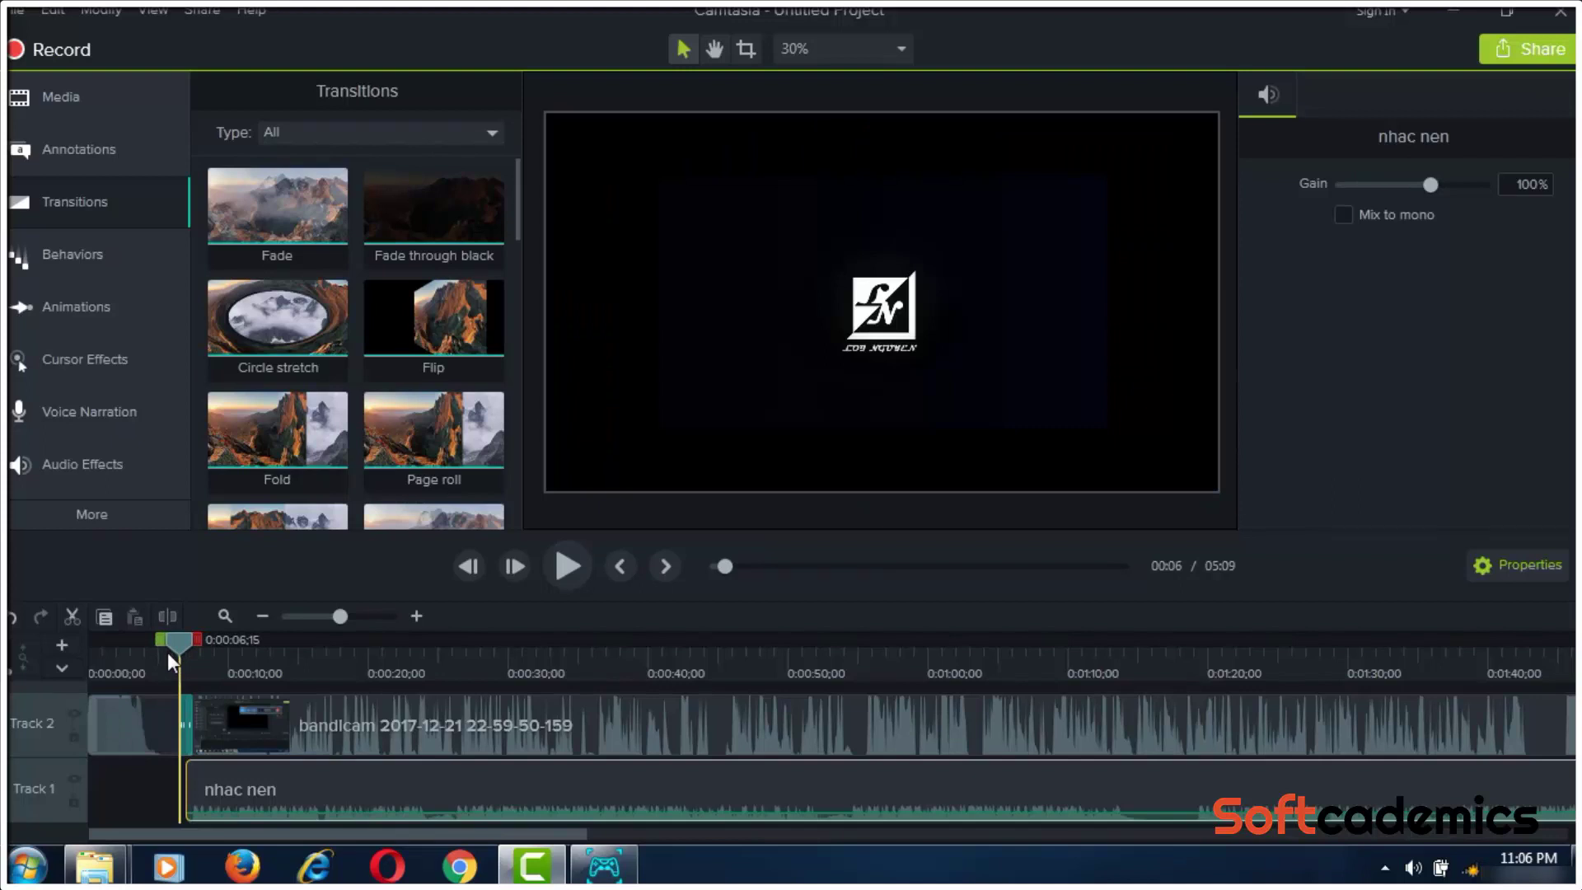
pyautogui.moveTo(181, 655); pyautogui.dragTo(431, 714)
# Split the bandicam recording on Track 2 at 0:00:12;29
pyautogui.scroll(1, 637, 725)
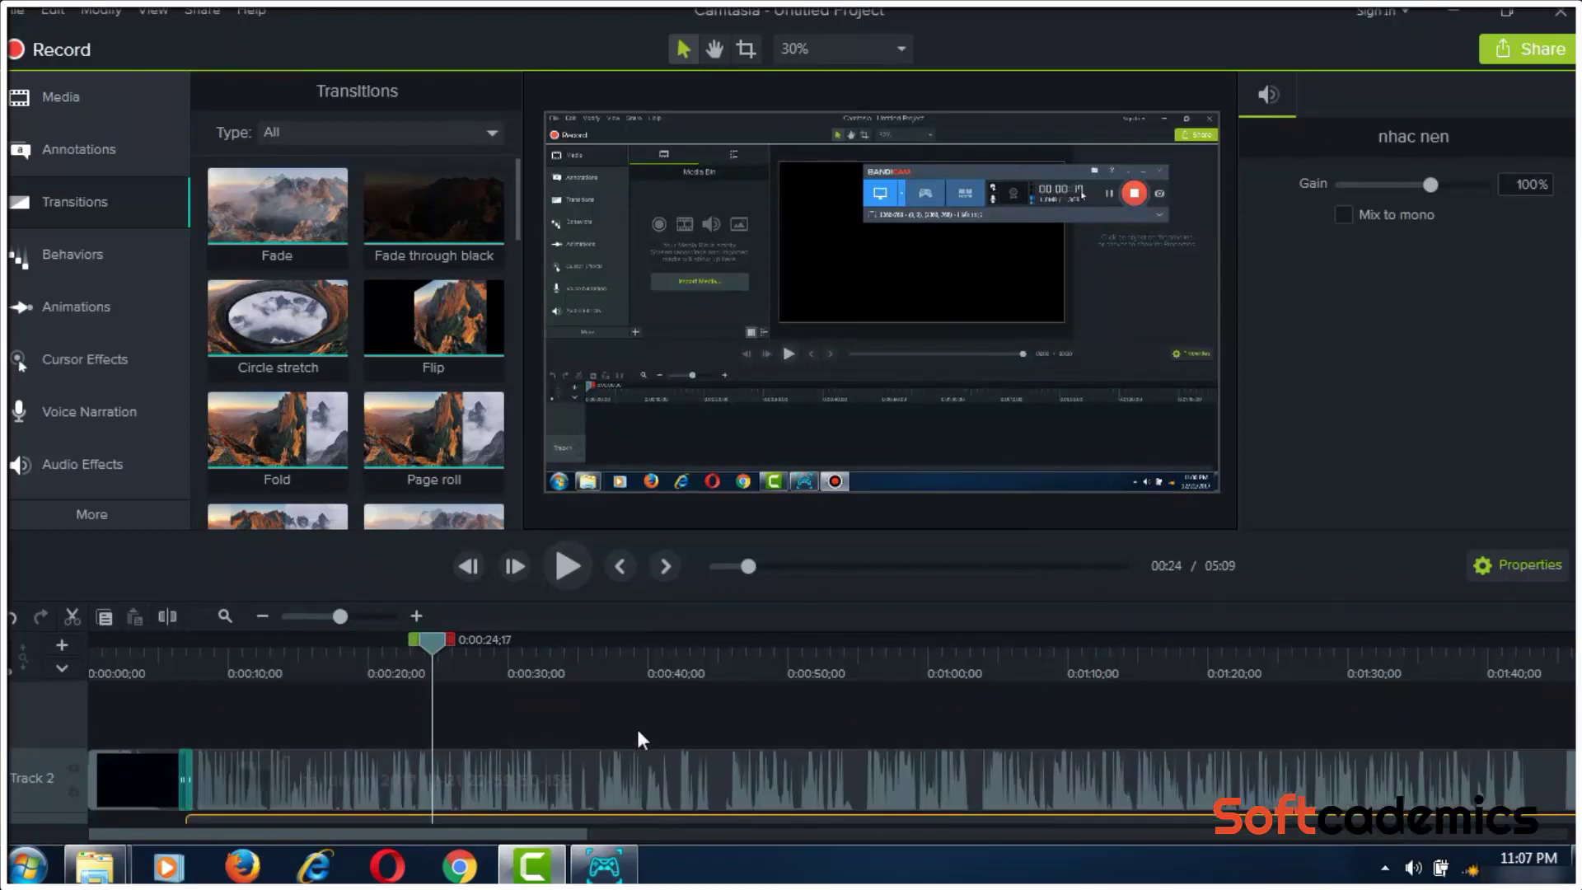
pyautogui.click(615, 723)
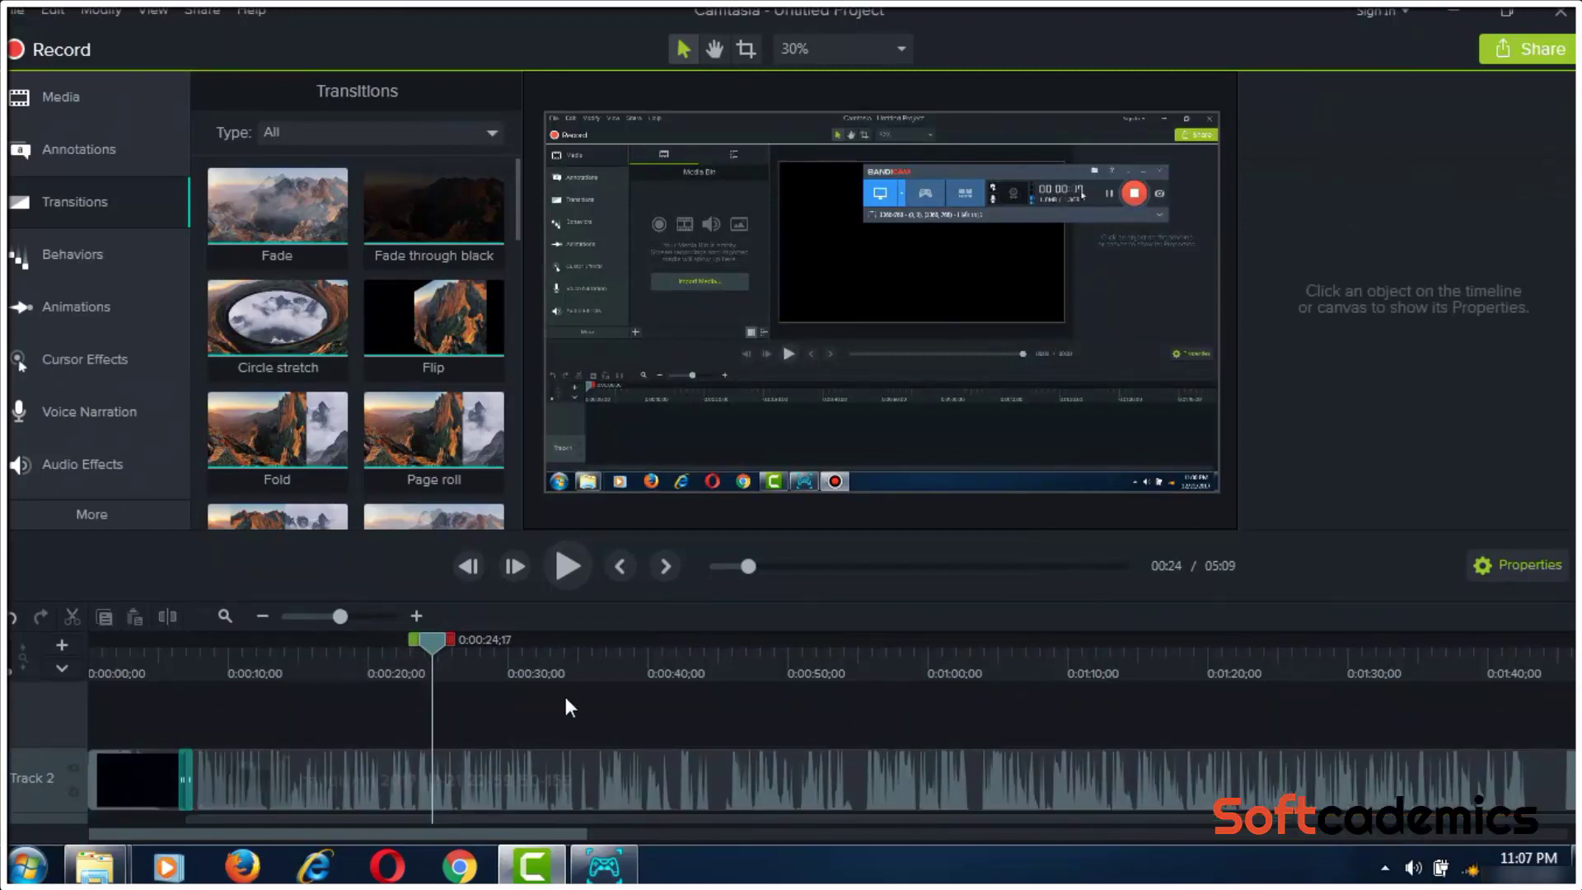
pyautogui.scroll(-1, 417, 696)
pyautogui.moveTo(429, 651); pyautogui.dragTo(251, 671)
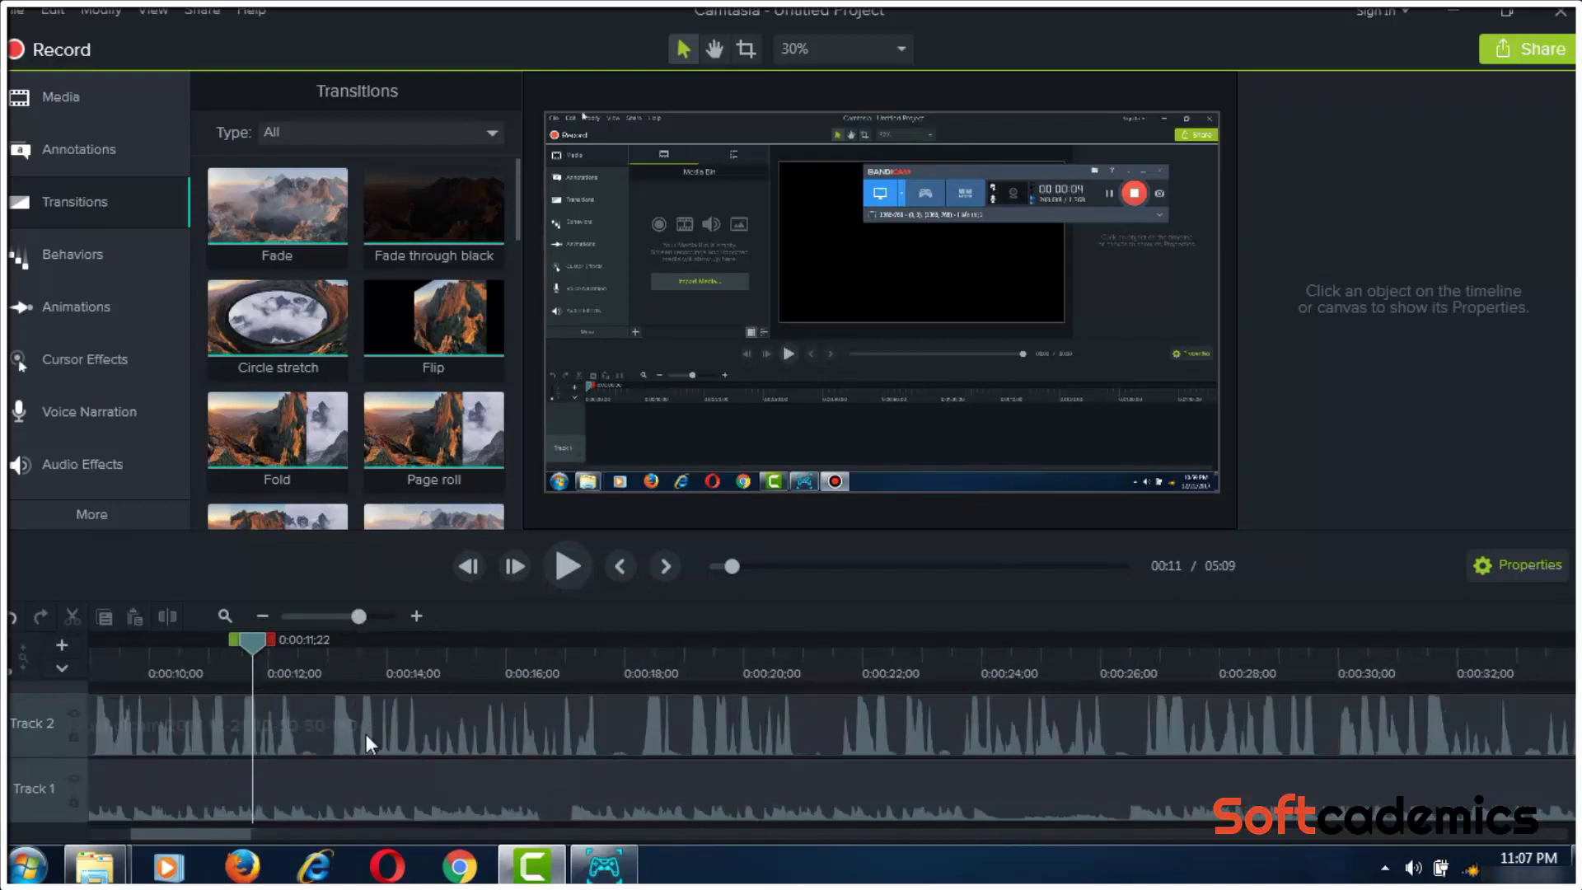
pyautogui.scroll(1, 363, 740)
pyautogui.moveTo(253, 655); pyautogui.dragTo(325, 663)
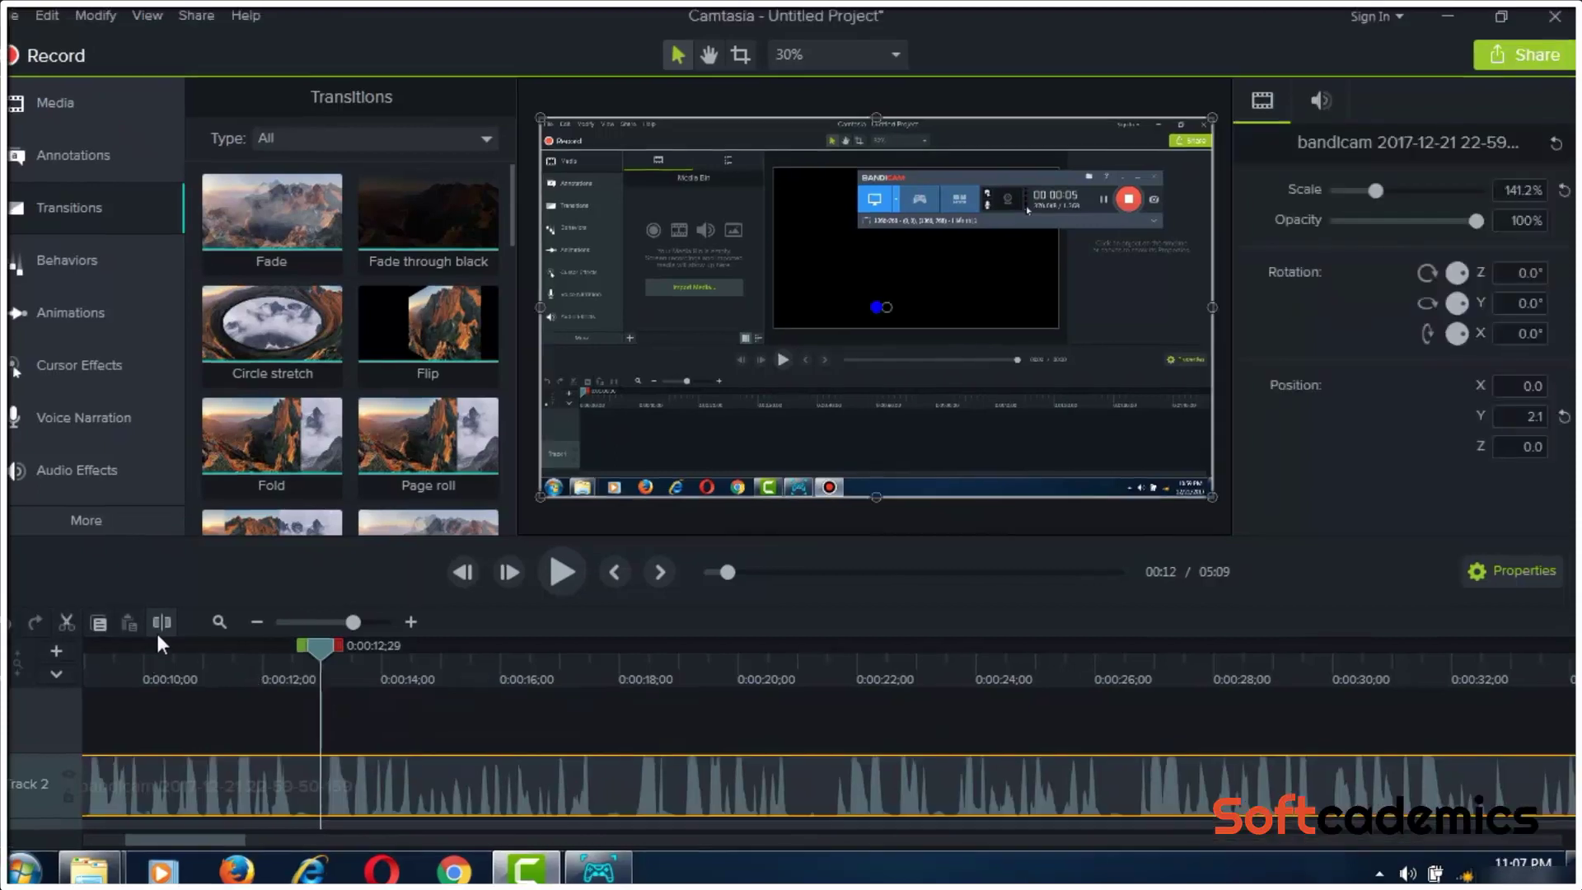
pyautogui.click(167, 617)
# Split the recording again at 0:00:13;22 and ripple delete the short segment between the two cuts
pyautogui.moveTo(342, 655); pyautogui.dragTo(375, 660)
pyautogui.click(390, 819)
pyautogui.click(393, 794)
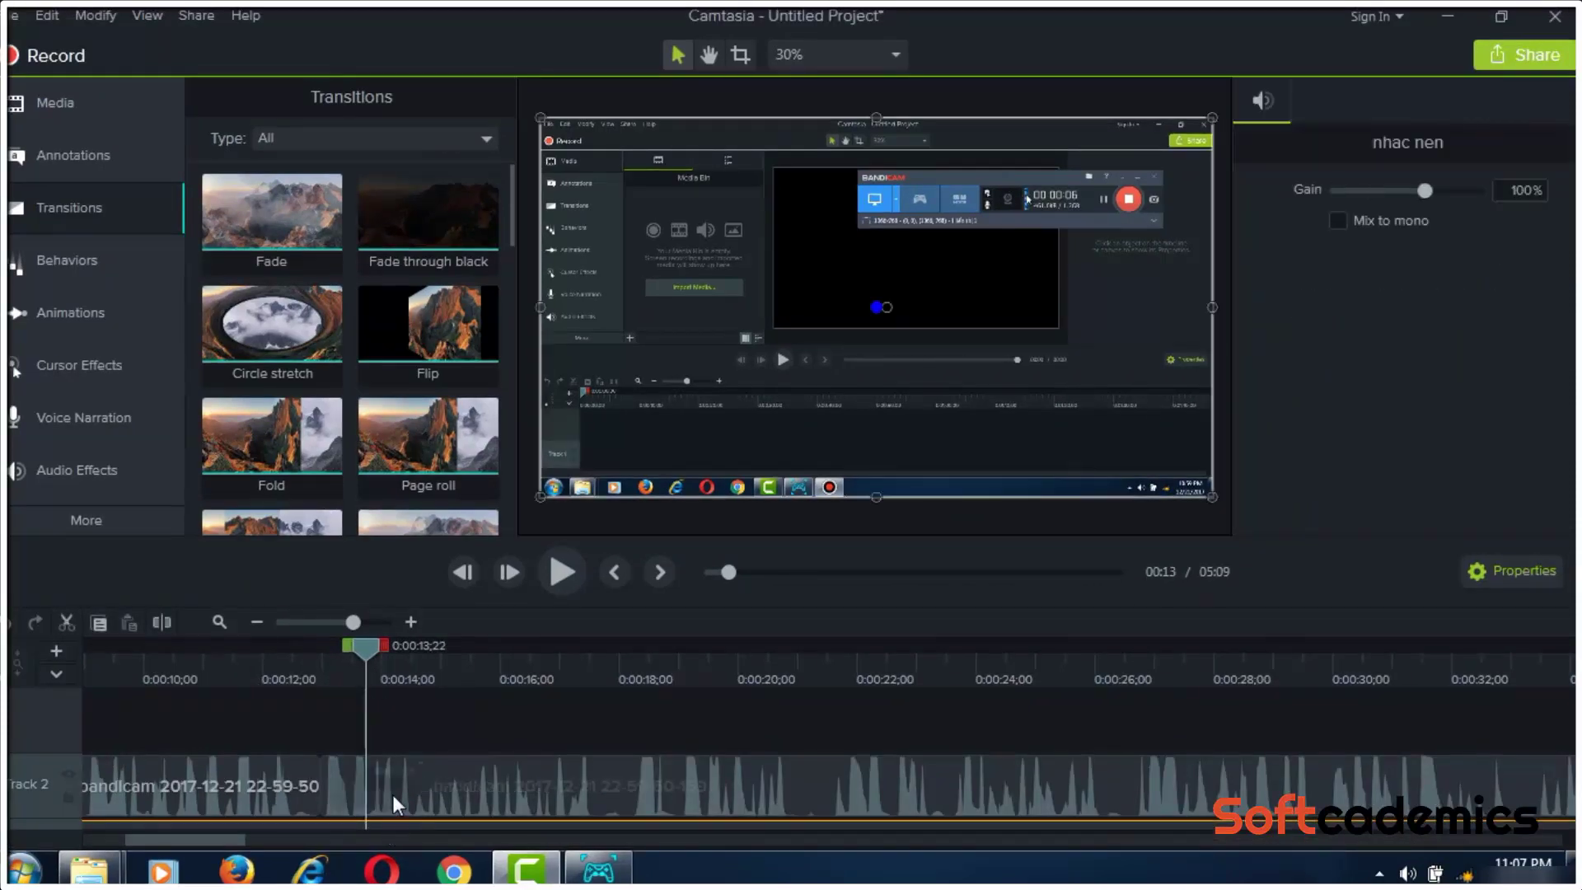
pyautogui.click(161, 621)
pyautogui.click(342, 784)
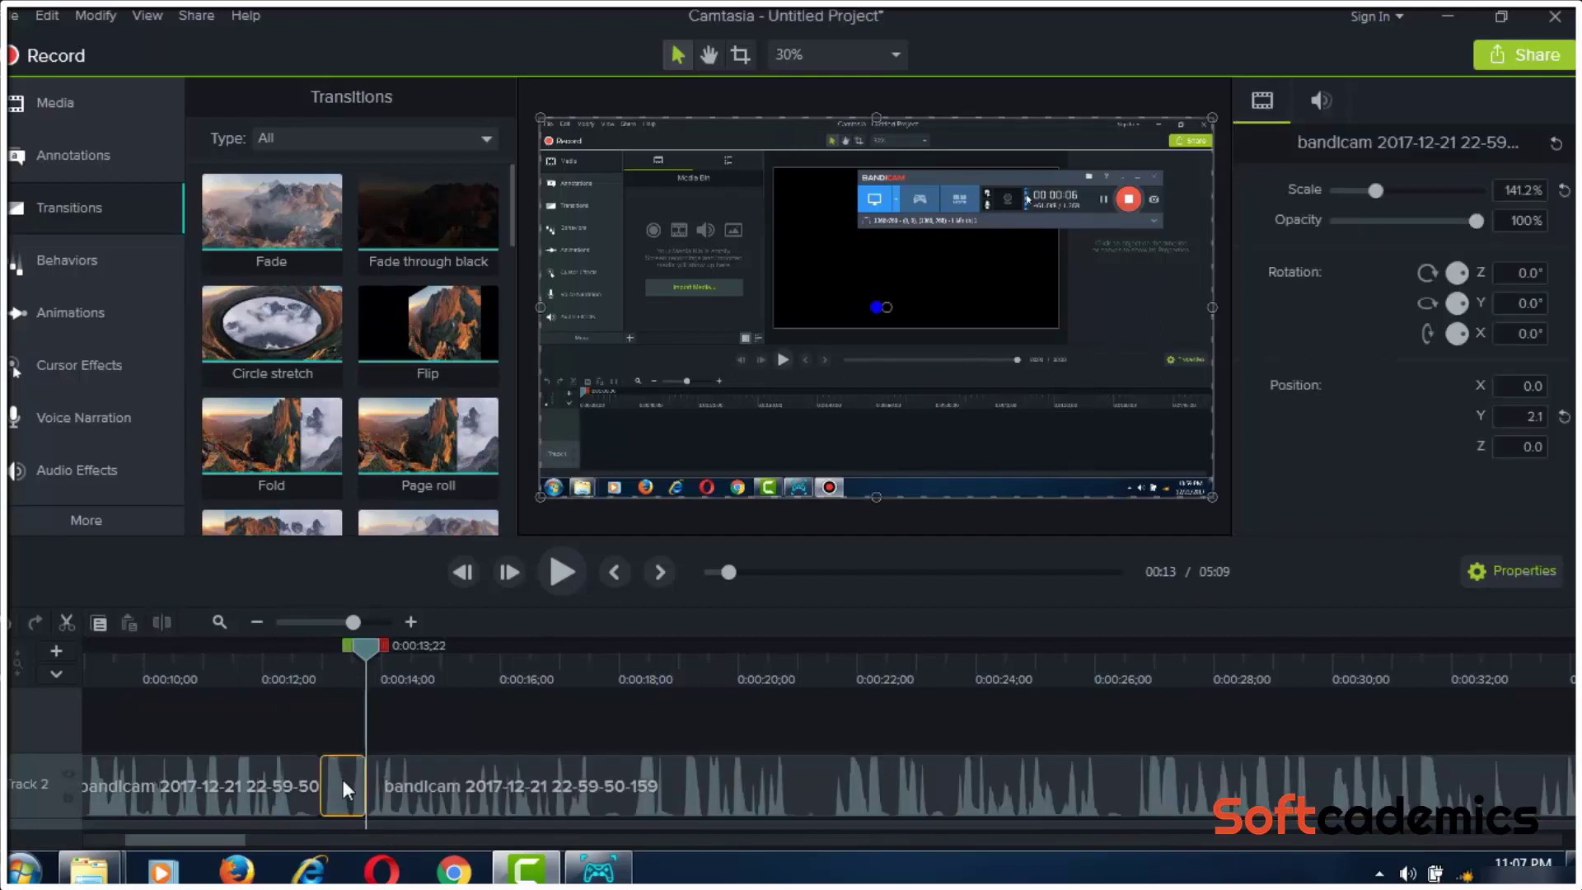
pyautogui.rightClick(343, 784)
pyautogui.click(440, 383)
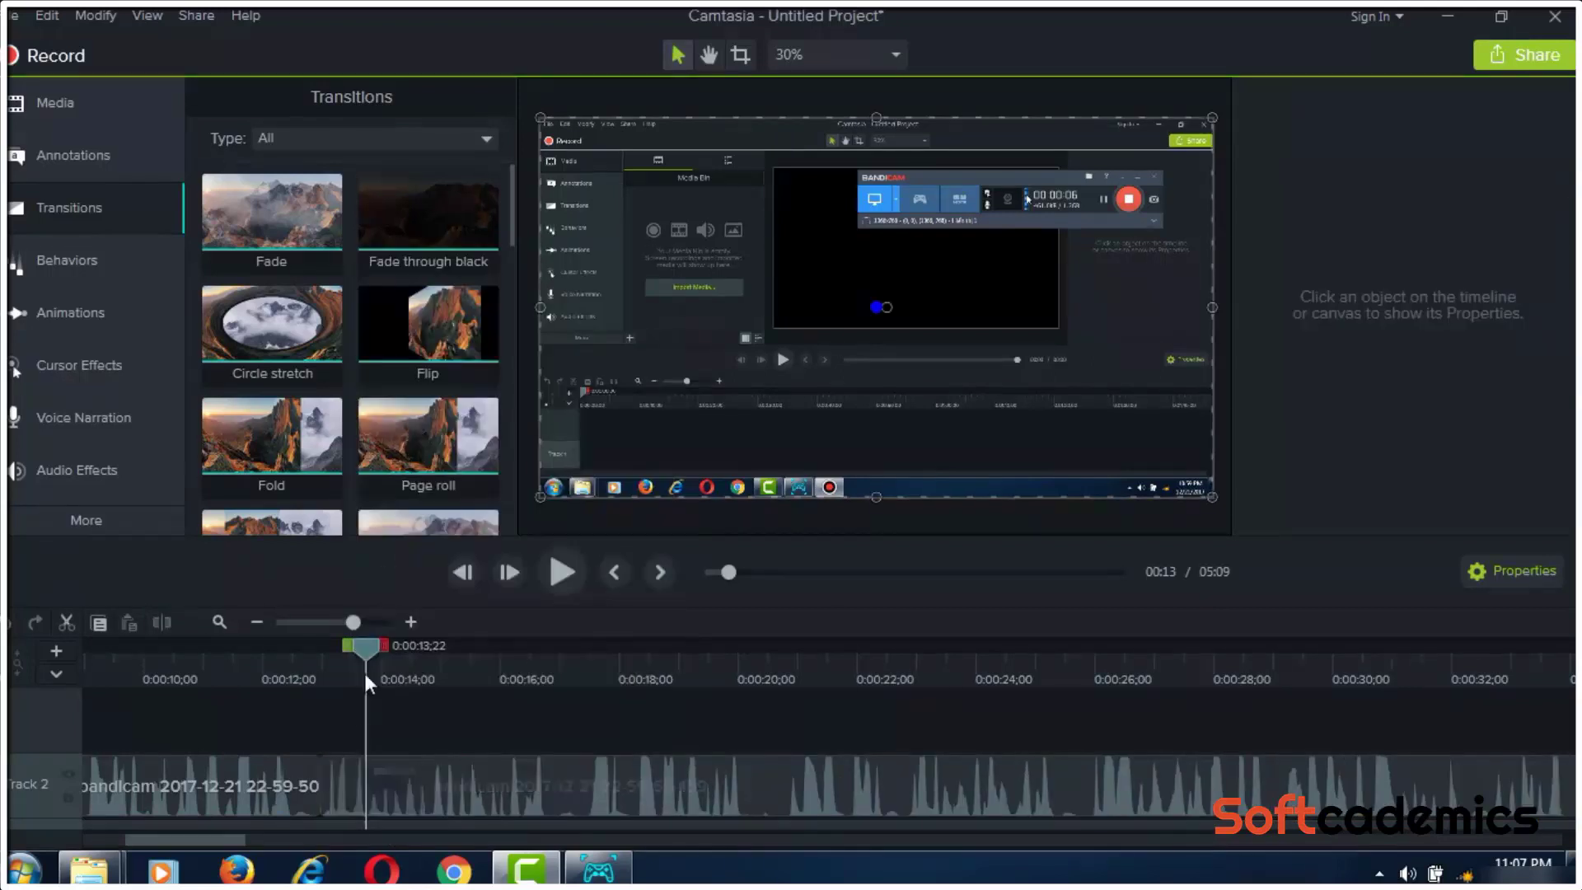
# Split the remaining bandicam recording at 0:00:16;29 and at 0:00:20;26 to isolate a segment
pyautogui.moveTo(374, 649); pyautogui.dragTo(566, 669)
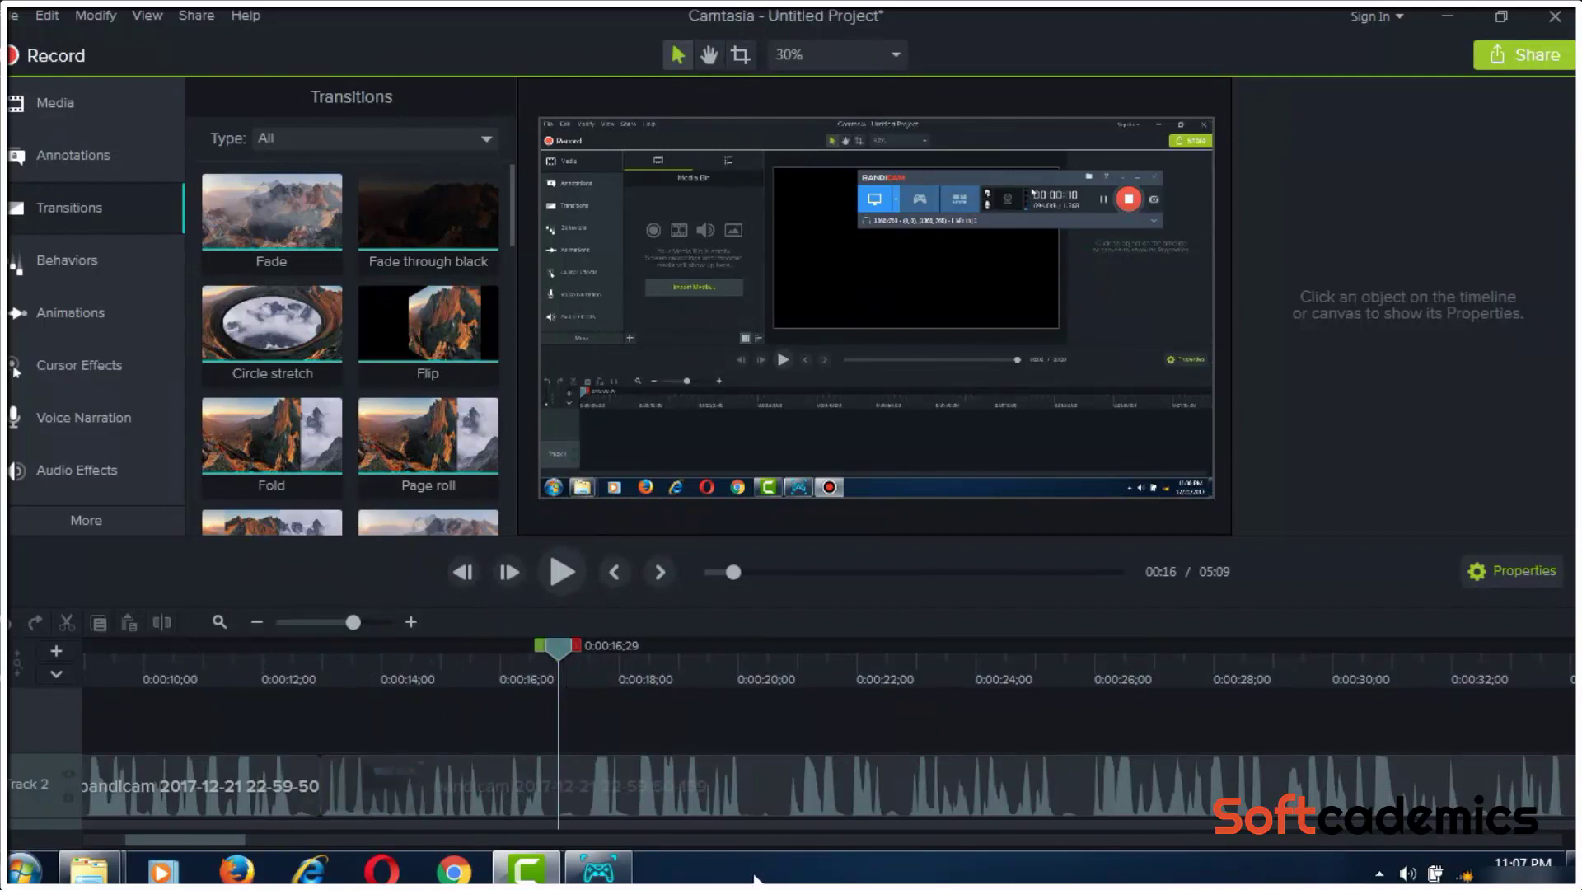
pyautogui.click(686, 800)
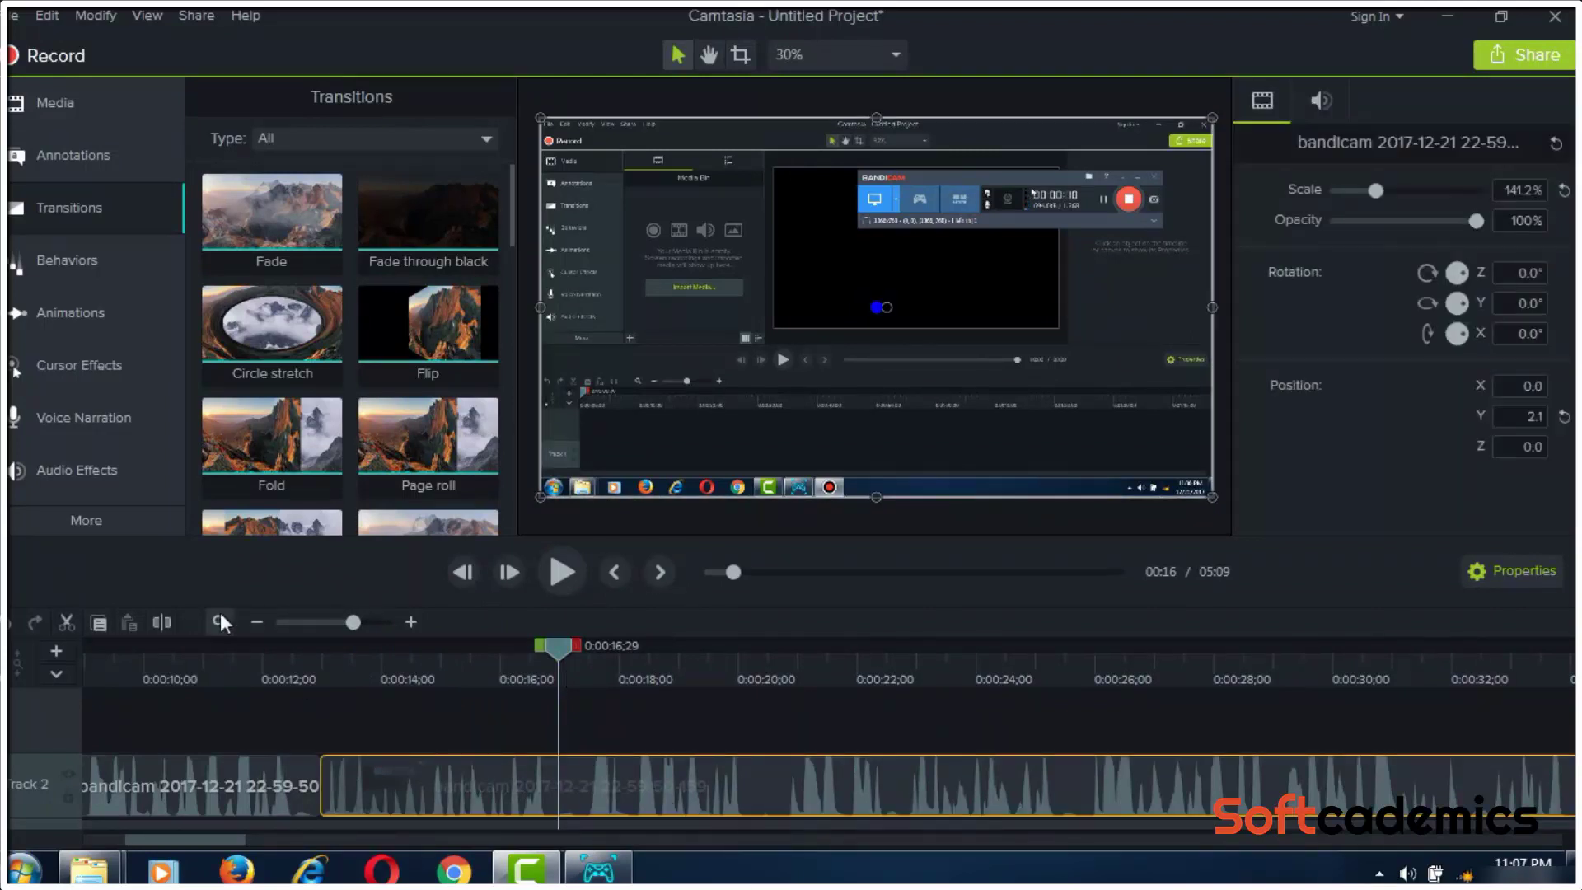
pyautogui.click(161, 622)
pyautogui.moveTo(557, 670); pyautogui.dragTo(789, 676)
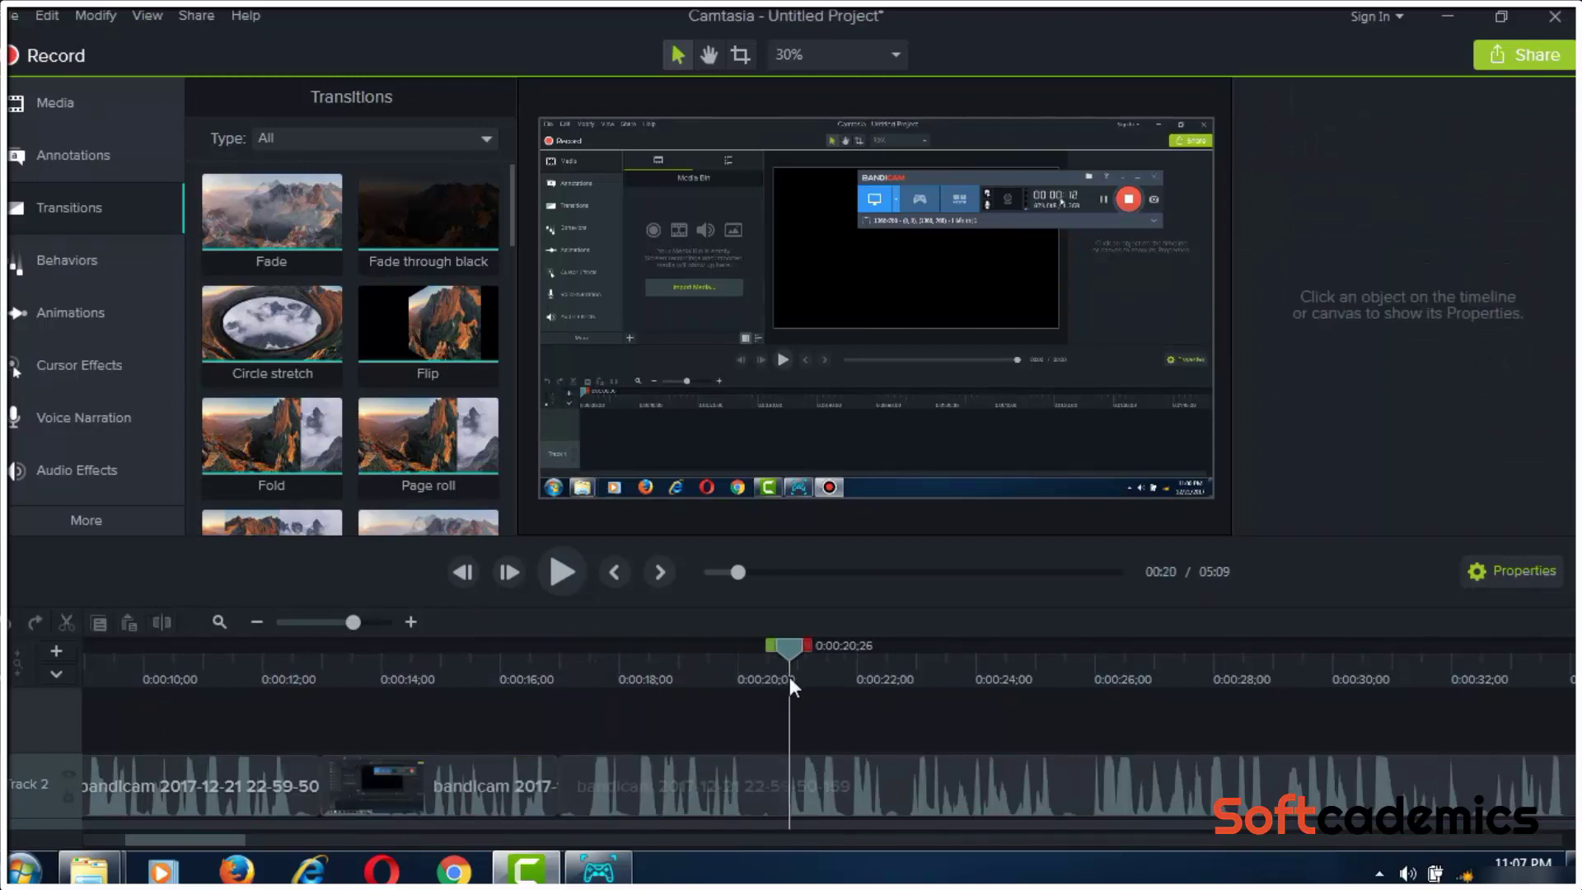
pyautogui.click(790, 779)
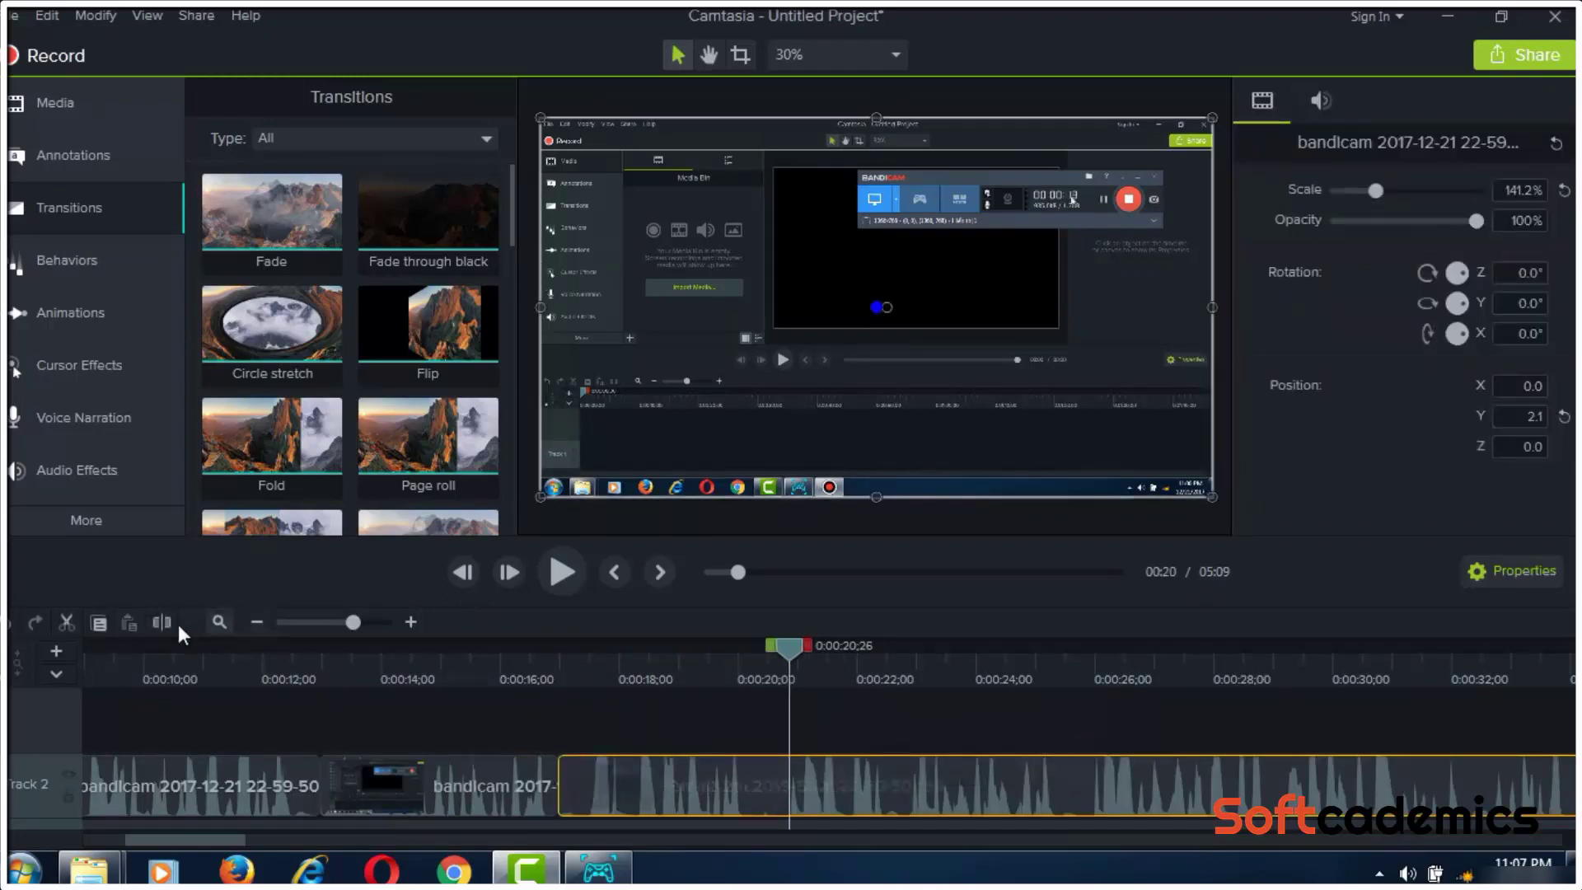
pyautogui.press('s')
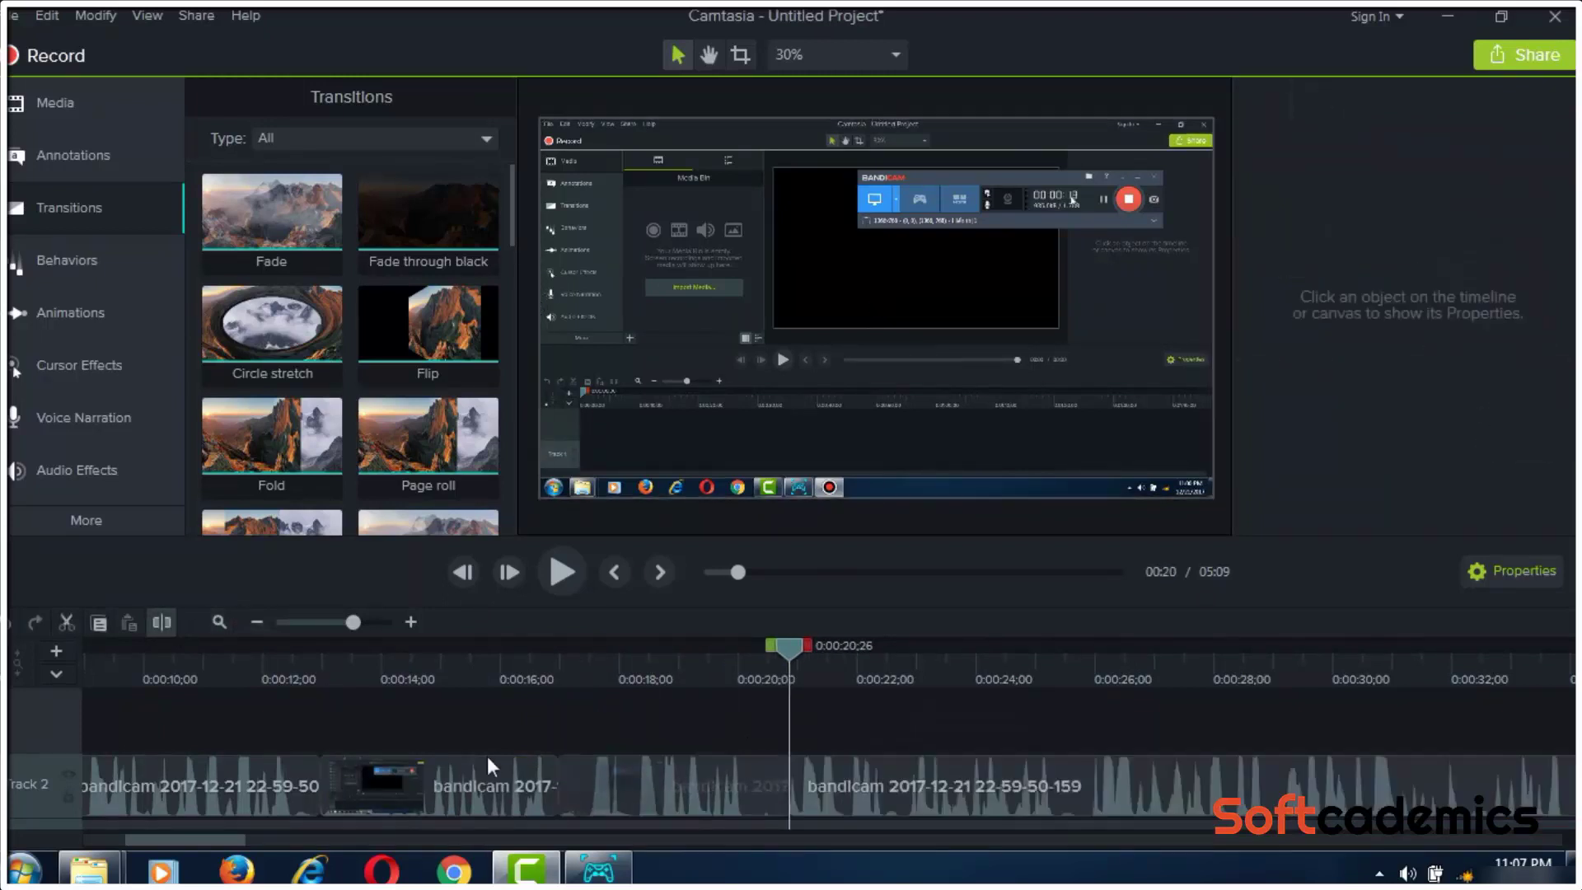
# Add Clip Speed to the segment starting at 0:00:16;29 and shorten it on the timeline to speed it up
pyautogui.click(695, 784)
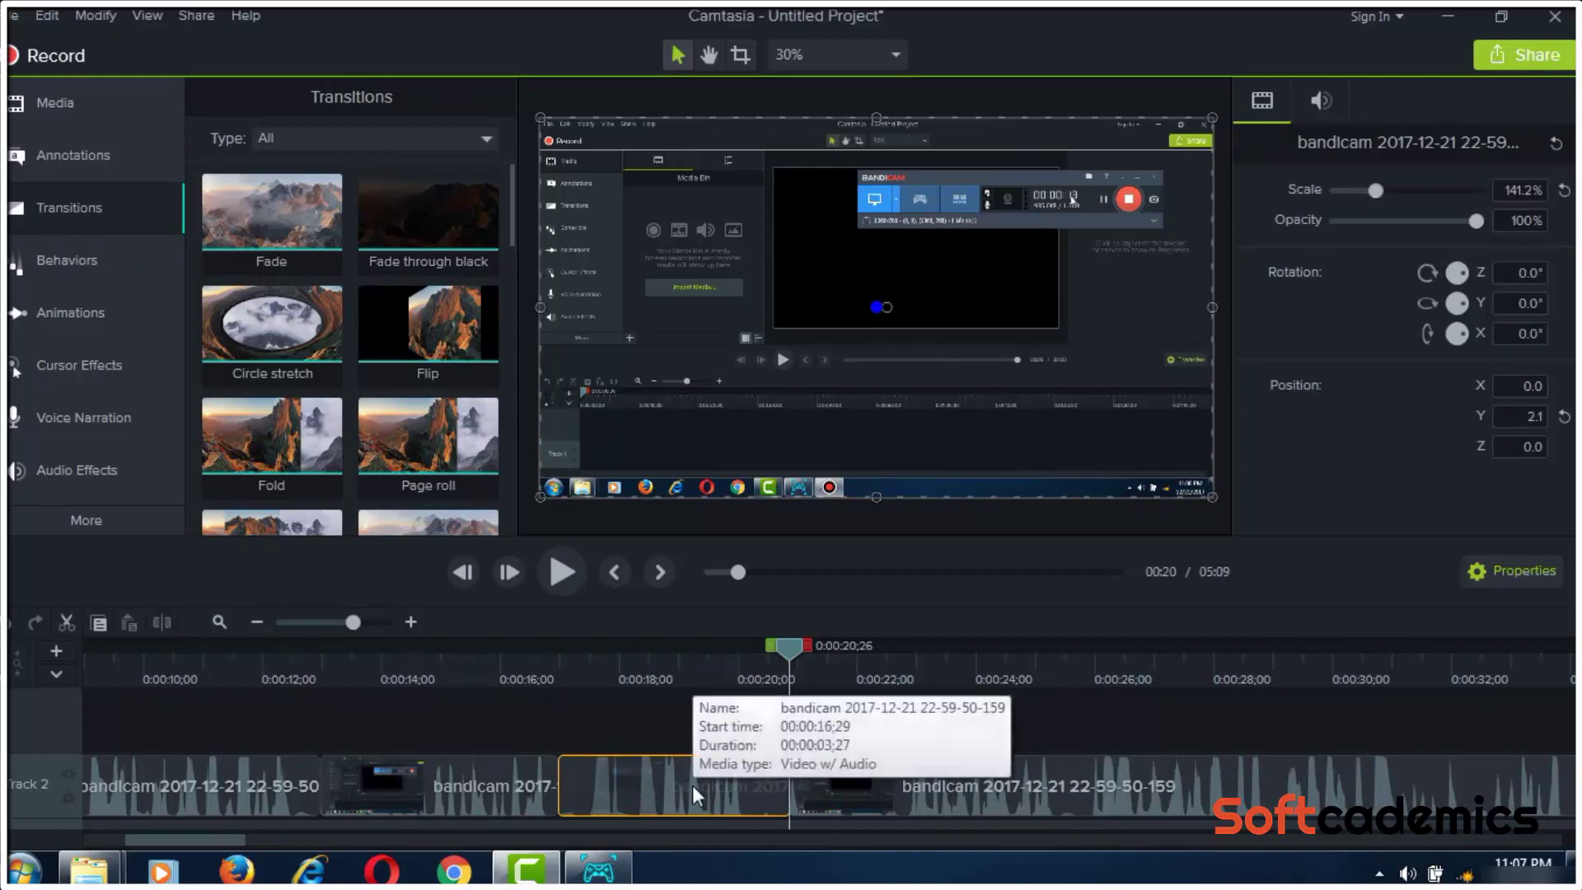
pyautogui.rightClick(692, 785)
pyautogui.click(769, 663)
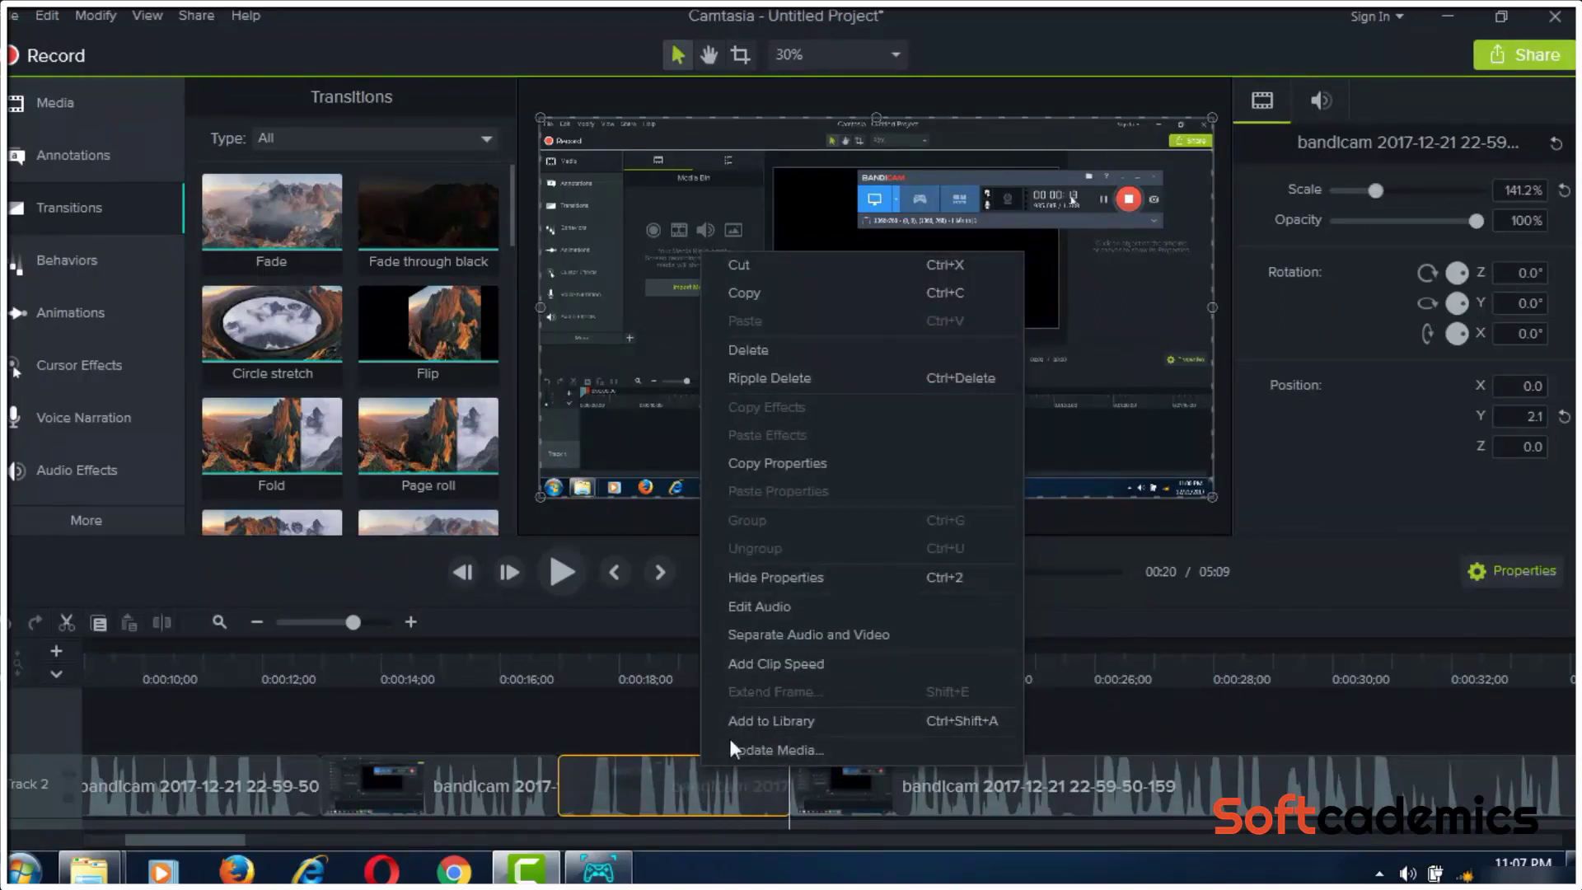
pyautogui.moveTo(783, 805); pyautogui.dragTo(641, 814)
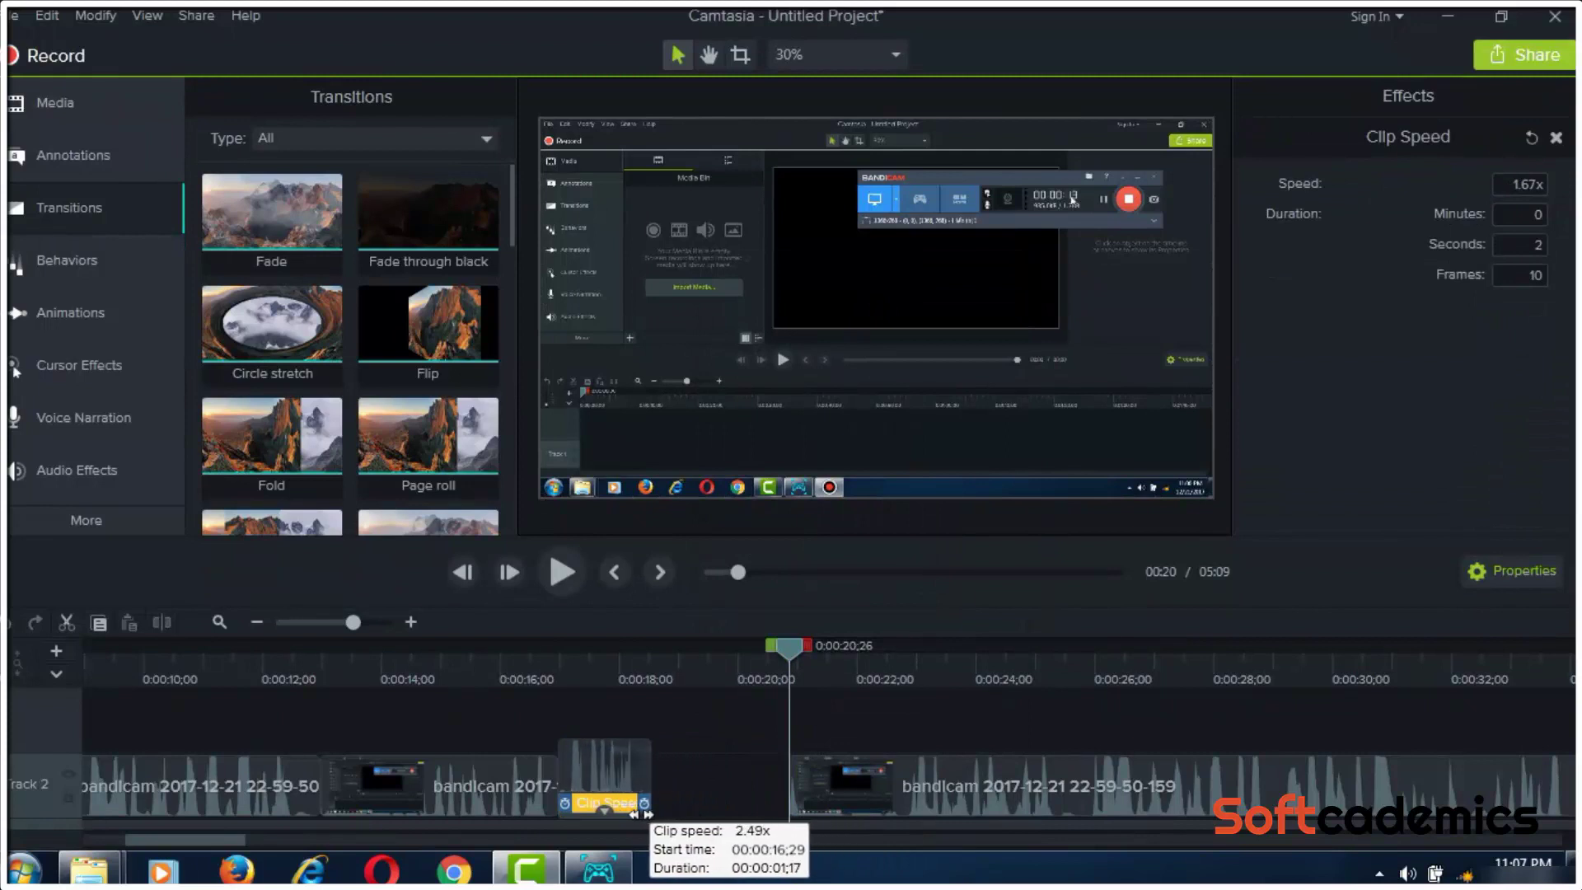
pyautogui.click(679, 778)
# Scrub through the sped-up segment and close the gap between it and the following recording segment on Track 2
pyautogui.click(562, 668)
pyautogui.moveTo(562, 667)
pyautogui.mouseDown()
pyautogui.moveTo(522, 667)
pyautogui.moveTo(572, 671)
pyautogui.mouseUp()
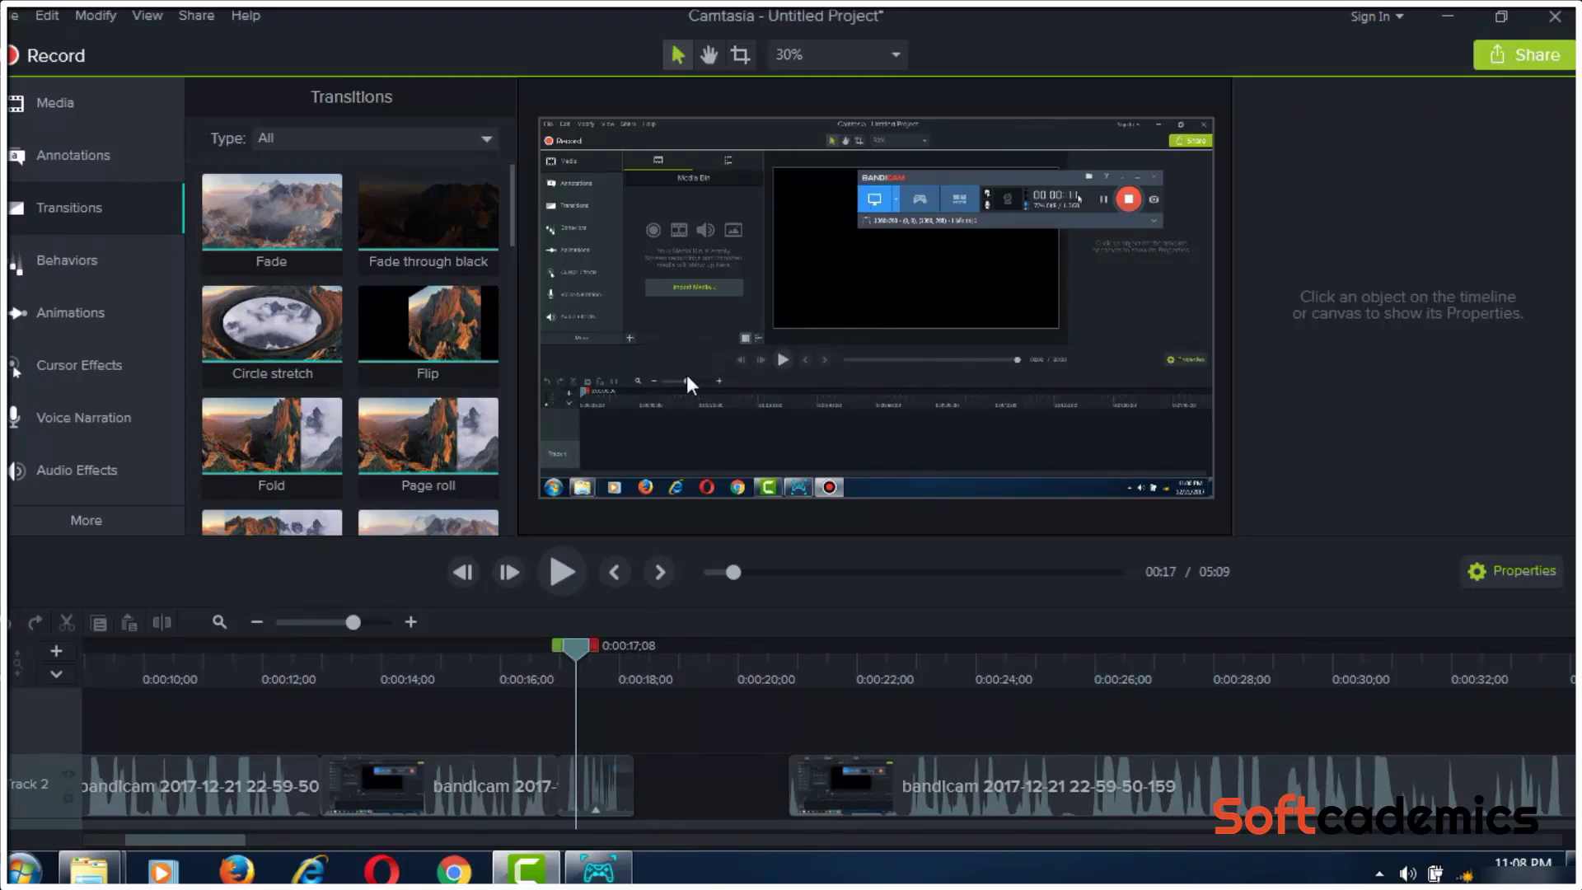
pyautogui.moveTo(572, 647); pyautogui.dragTo(586, 647)
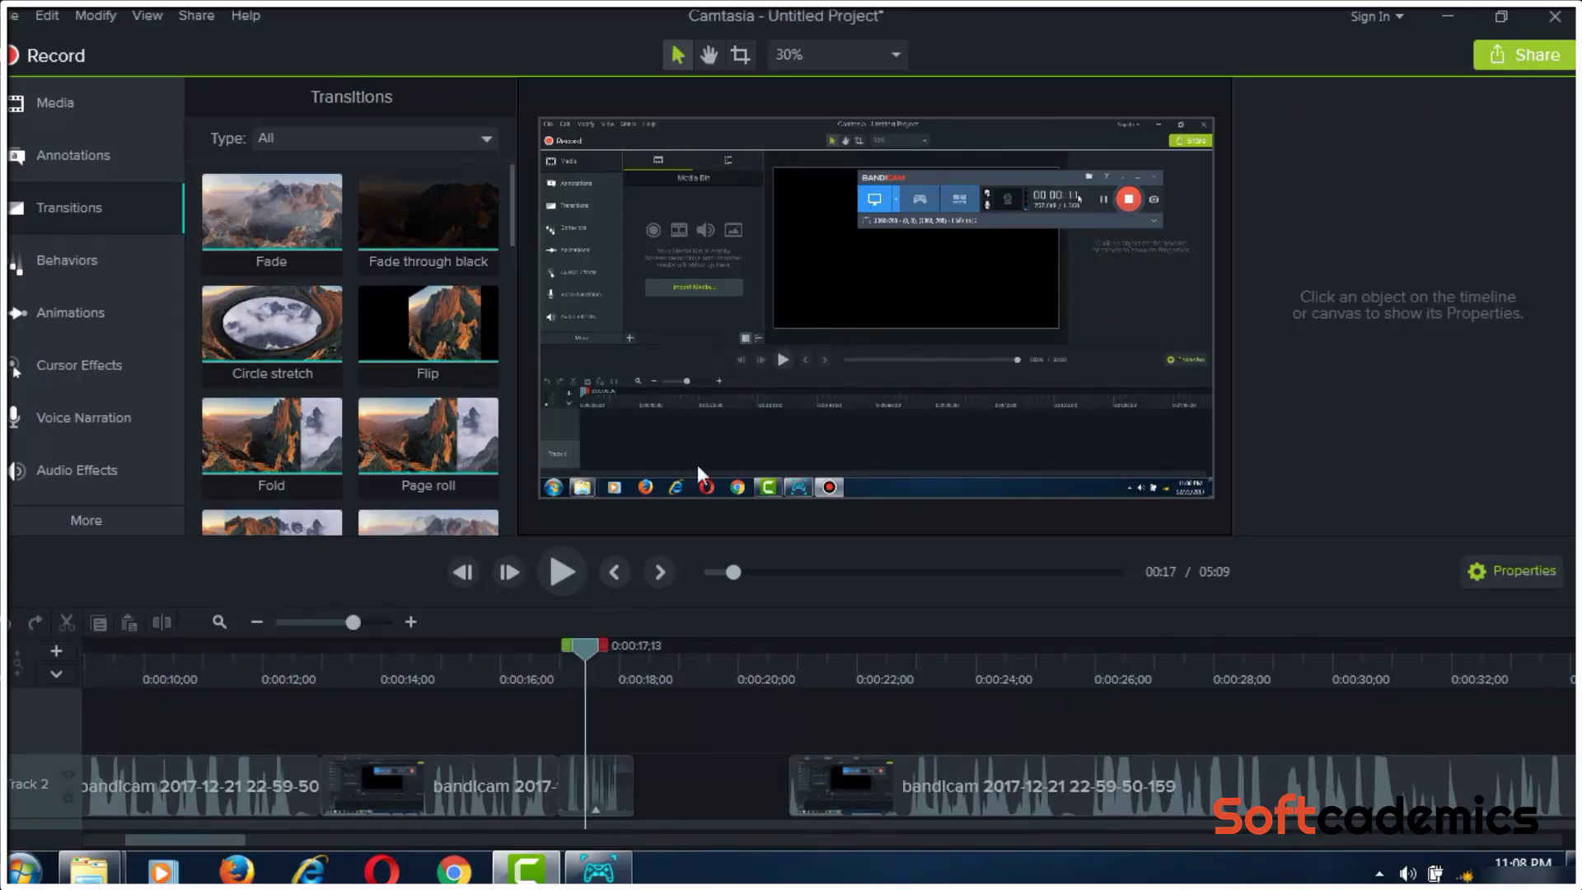
pyautogui.click(644, 674)
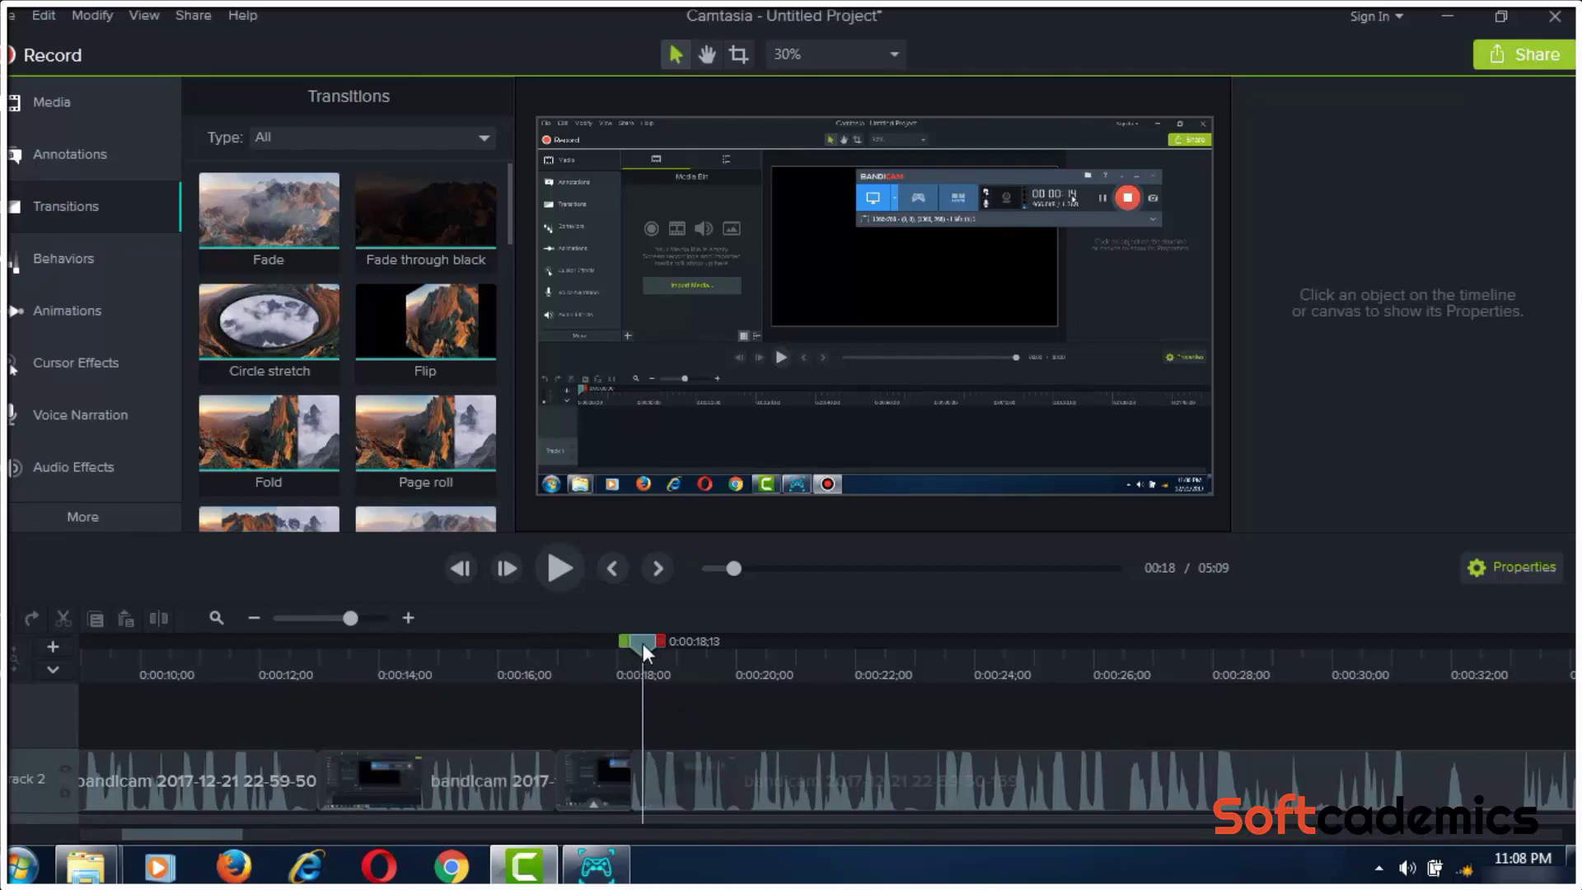
# Add a Zoom-n-Pan animation at 0:00:20;11 that zooms to 397% on the Import Media area, and return to its start
pyautogui.moveTo(643, 644); pyautogui.dragTo(758, 669)
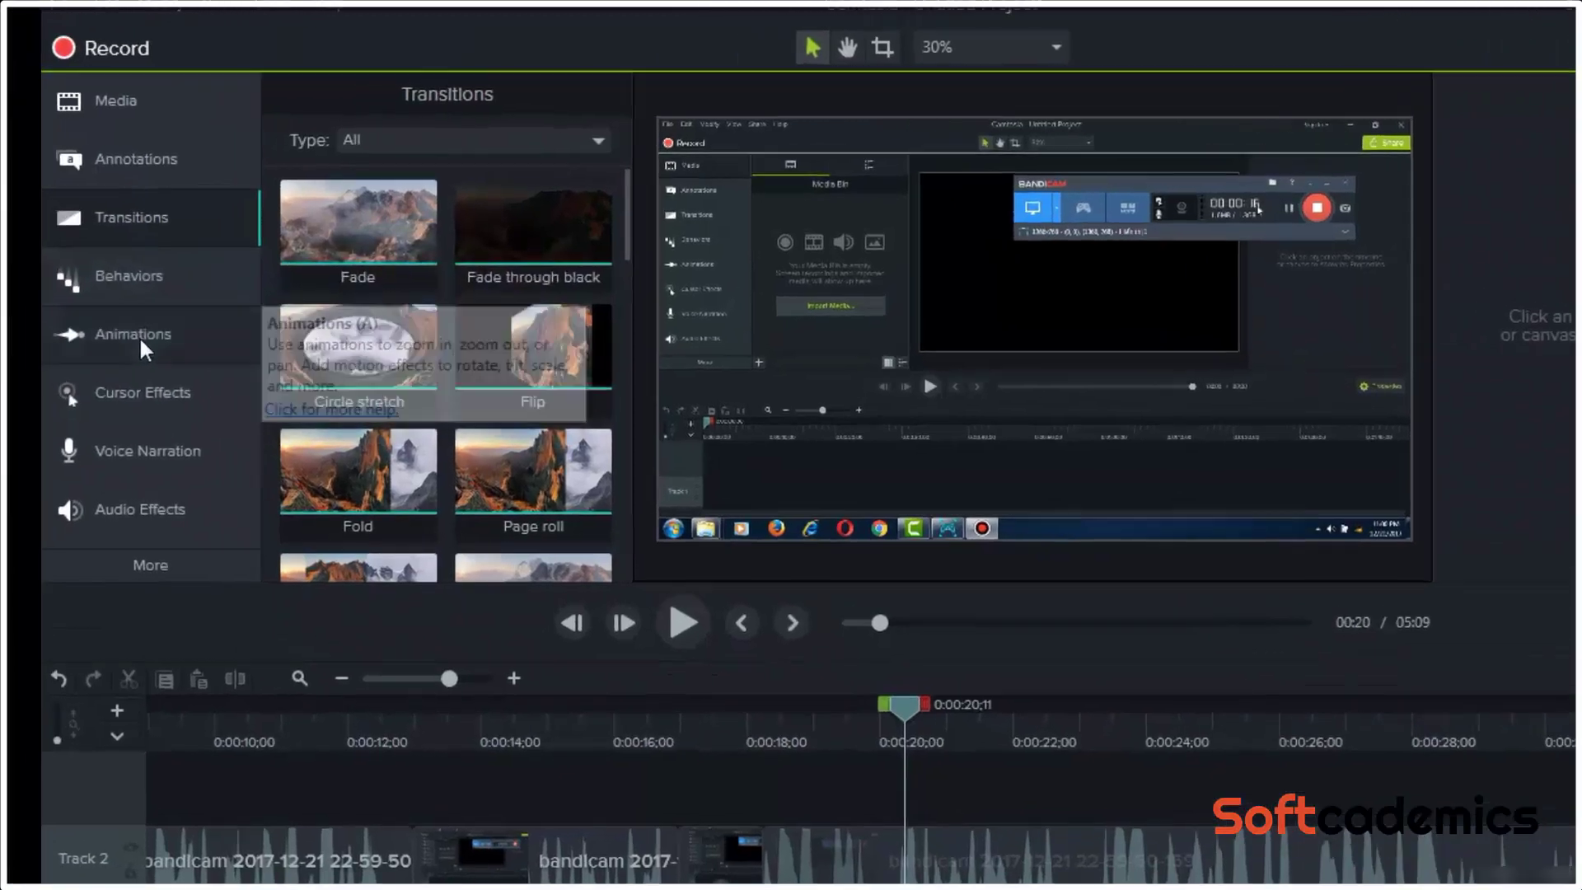
pyautogui.click(140, 342)
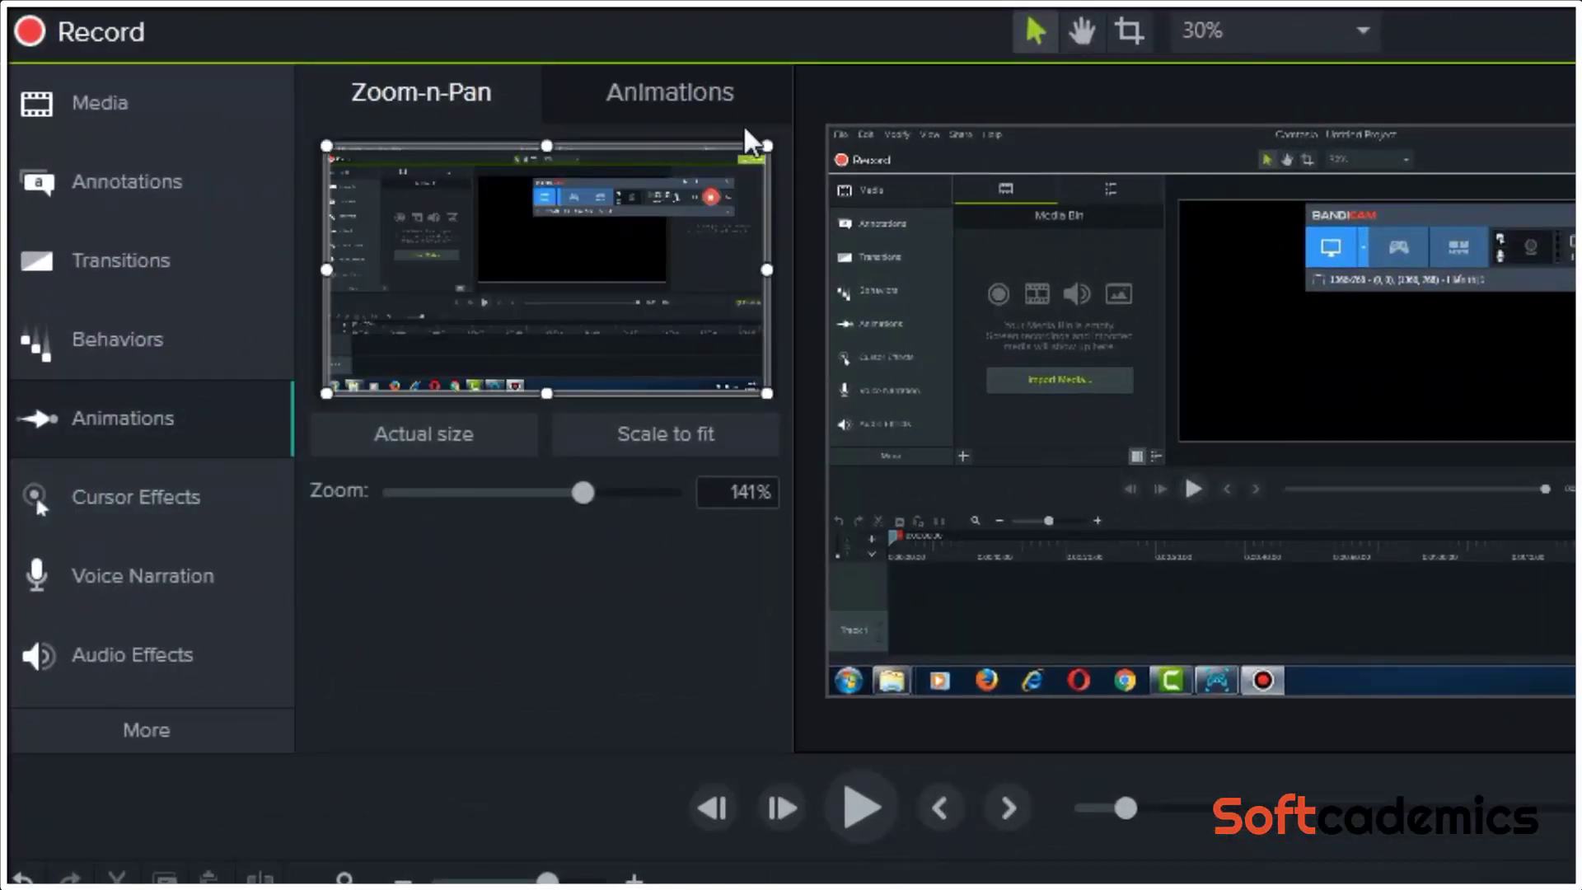
pyautogui.moveTo(766, 146); pyautogui.dragTo(483, 307)
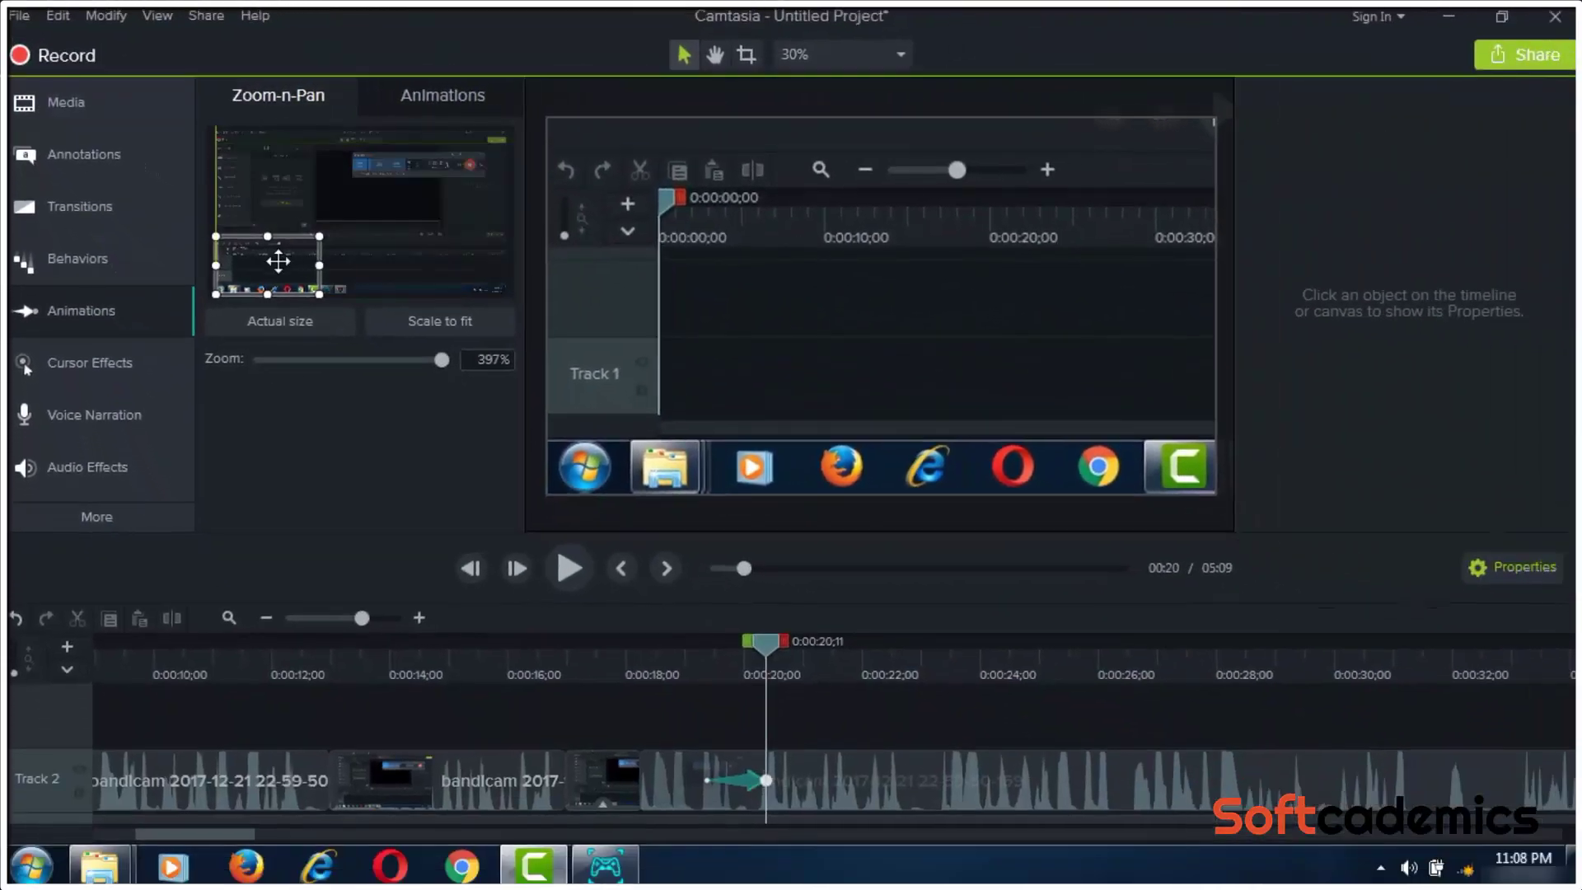
pyautogui.moveTo(278, 261); pyautogui.dragTo(313, 213)
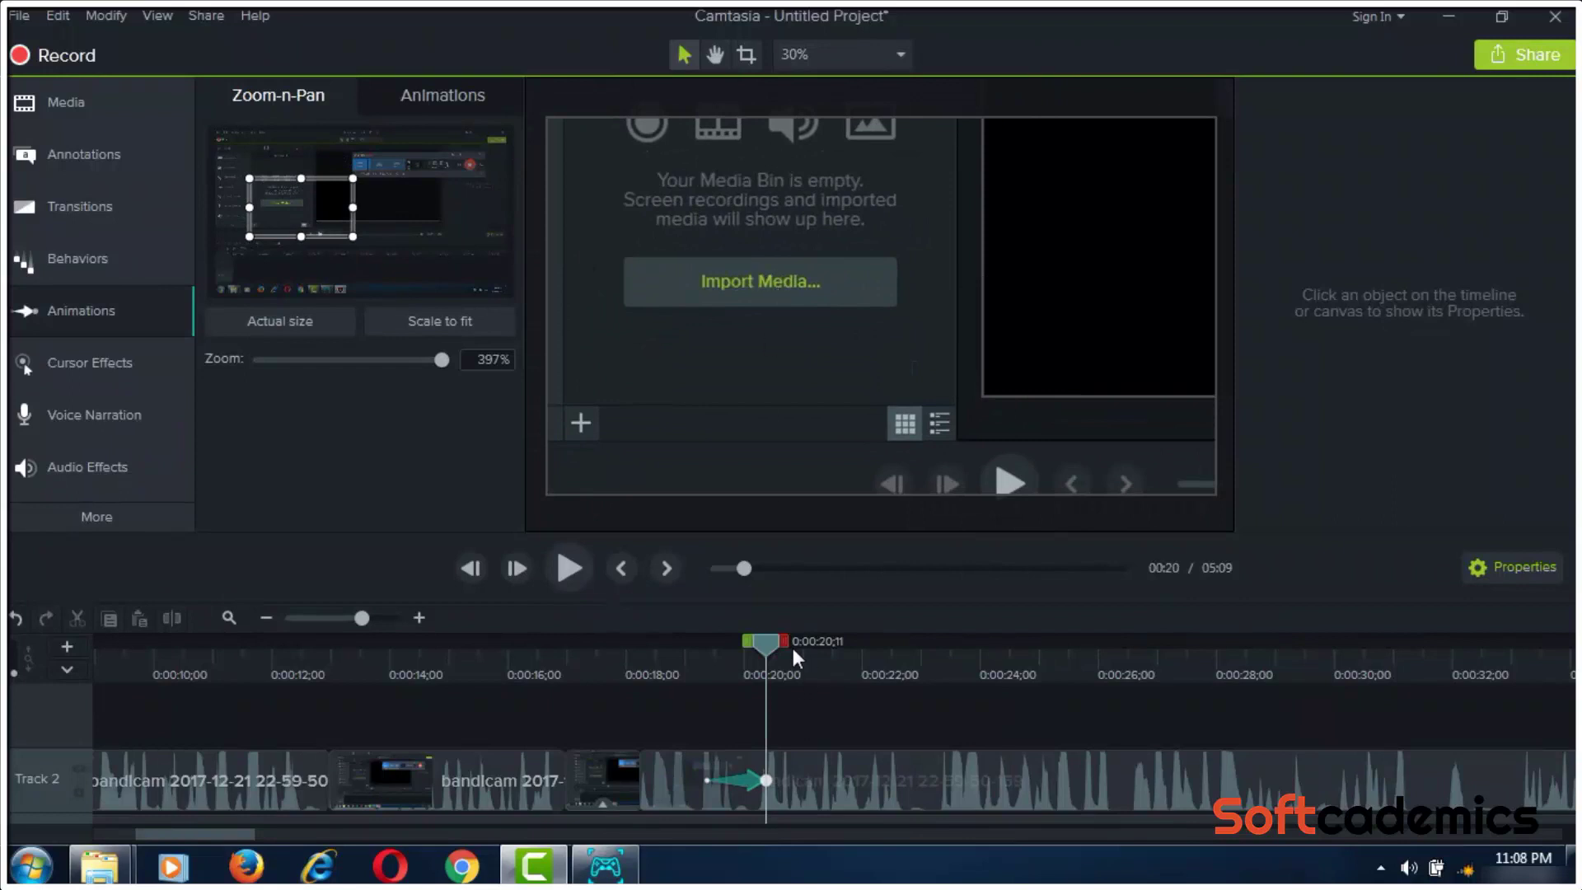
pyautogui.moveTo(765, 641); pyautogui.dragTo(707, 655)
# Separate the zoomed recording segment's audio onto Track 3 and play back the zoom animation
pyautogui.click(873, 791)
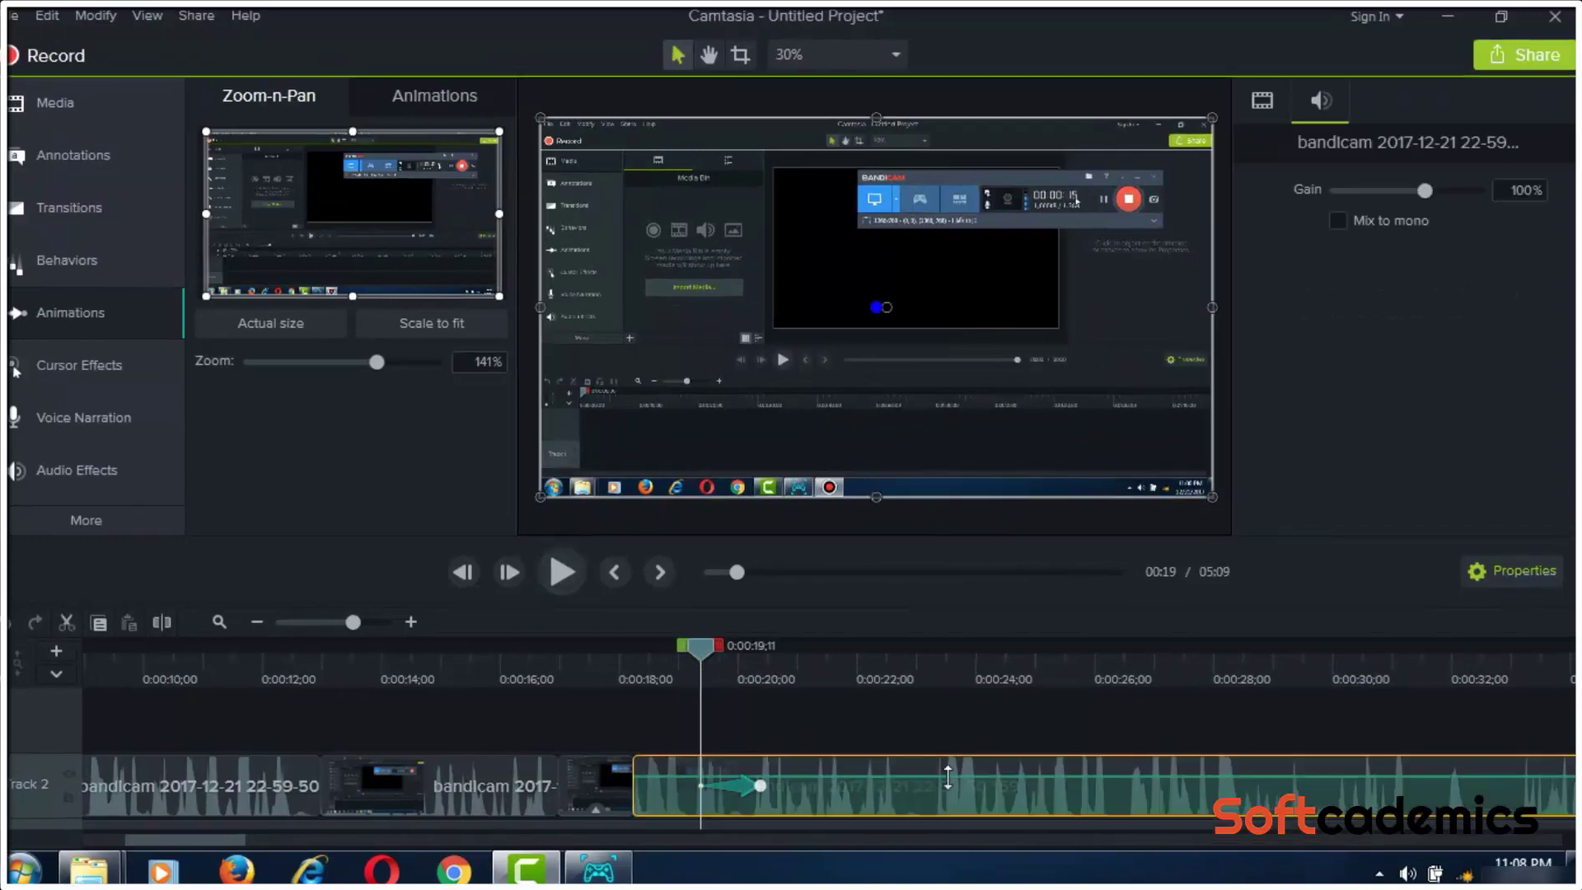
pyautogui.click(956, 837)
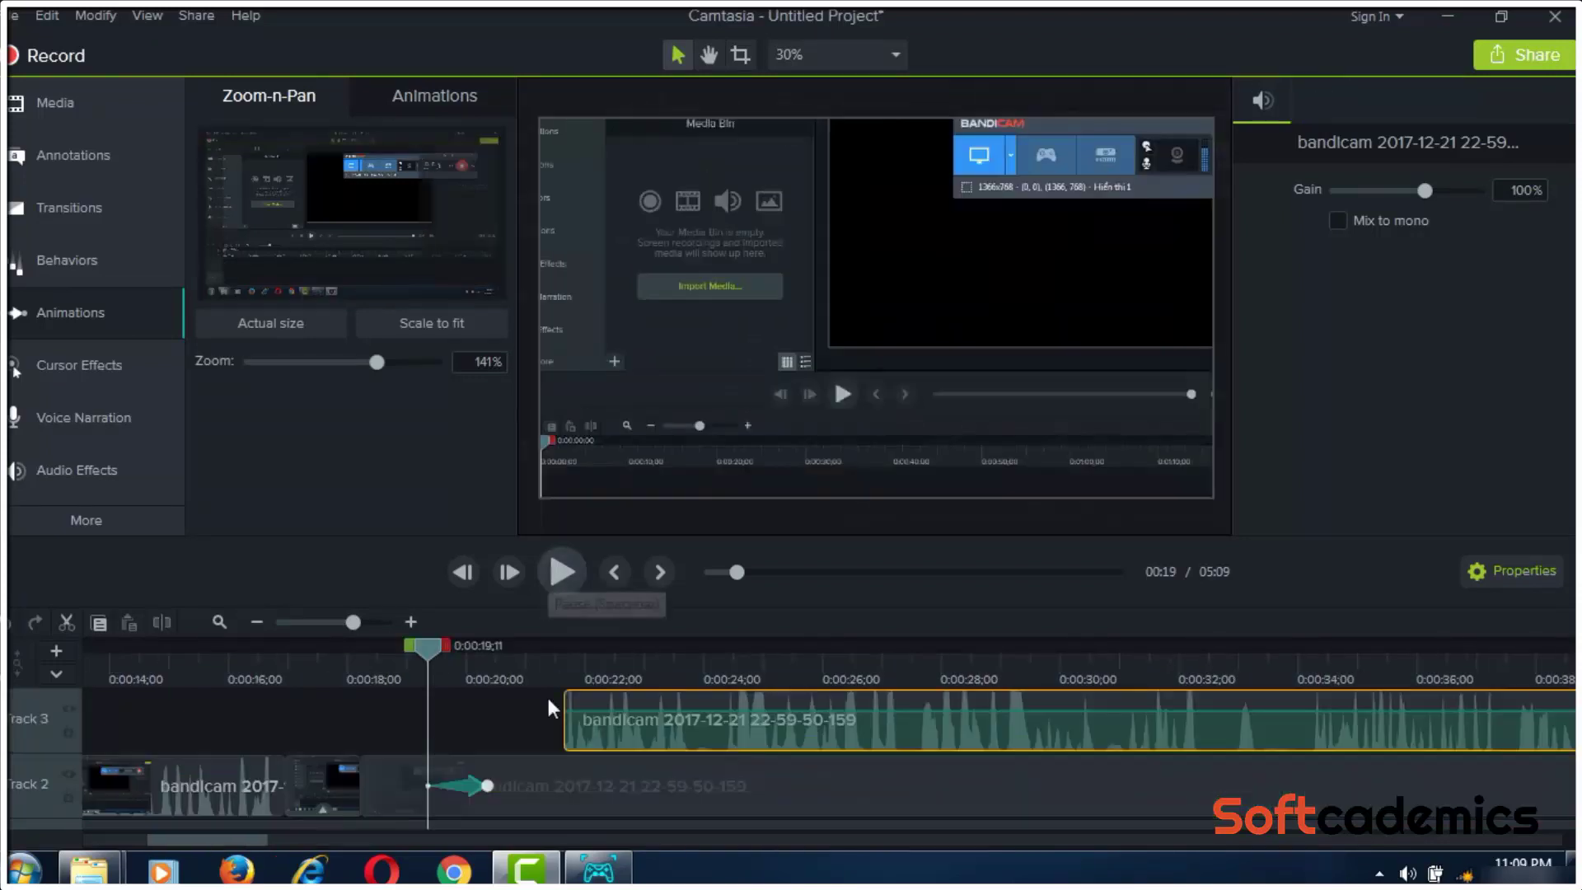
pyautogui.press('space')
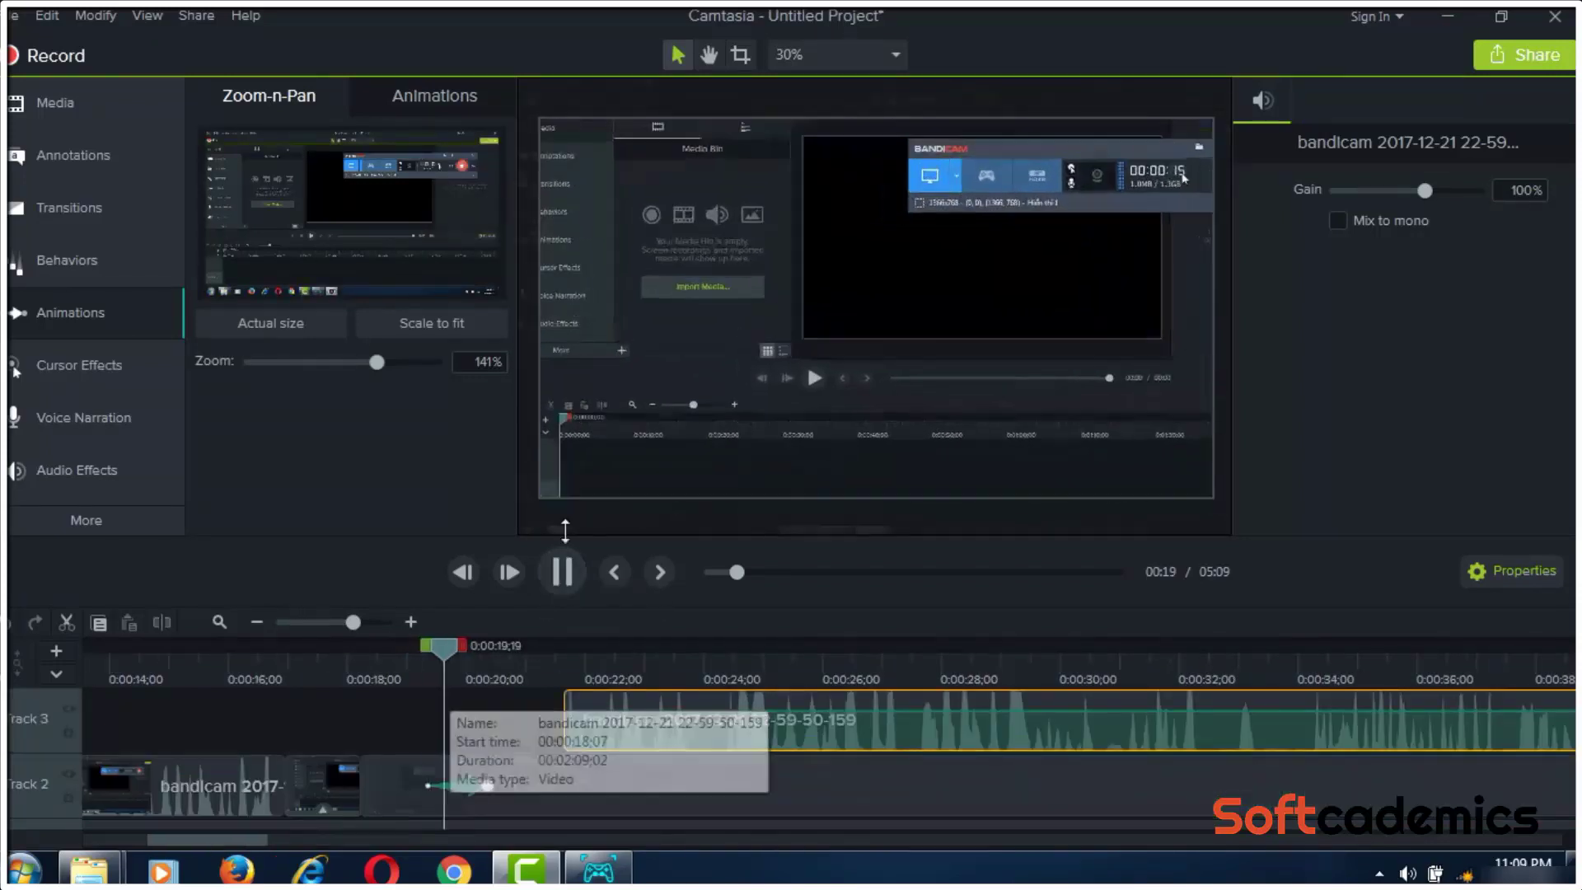
pyautogui.click(577, 577)
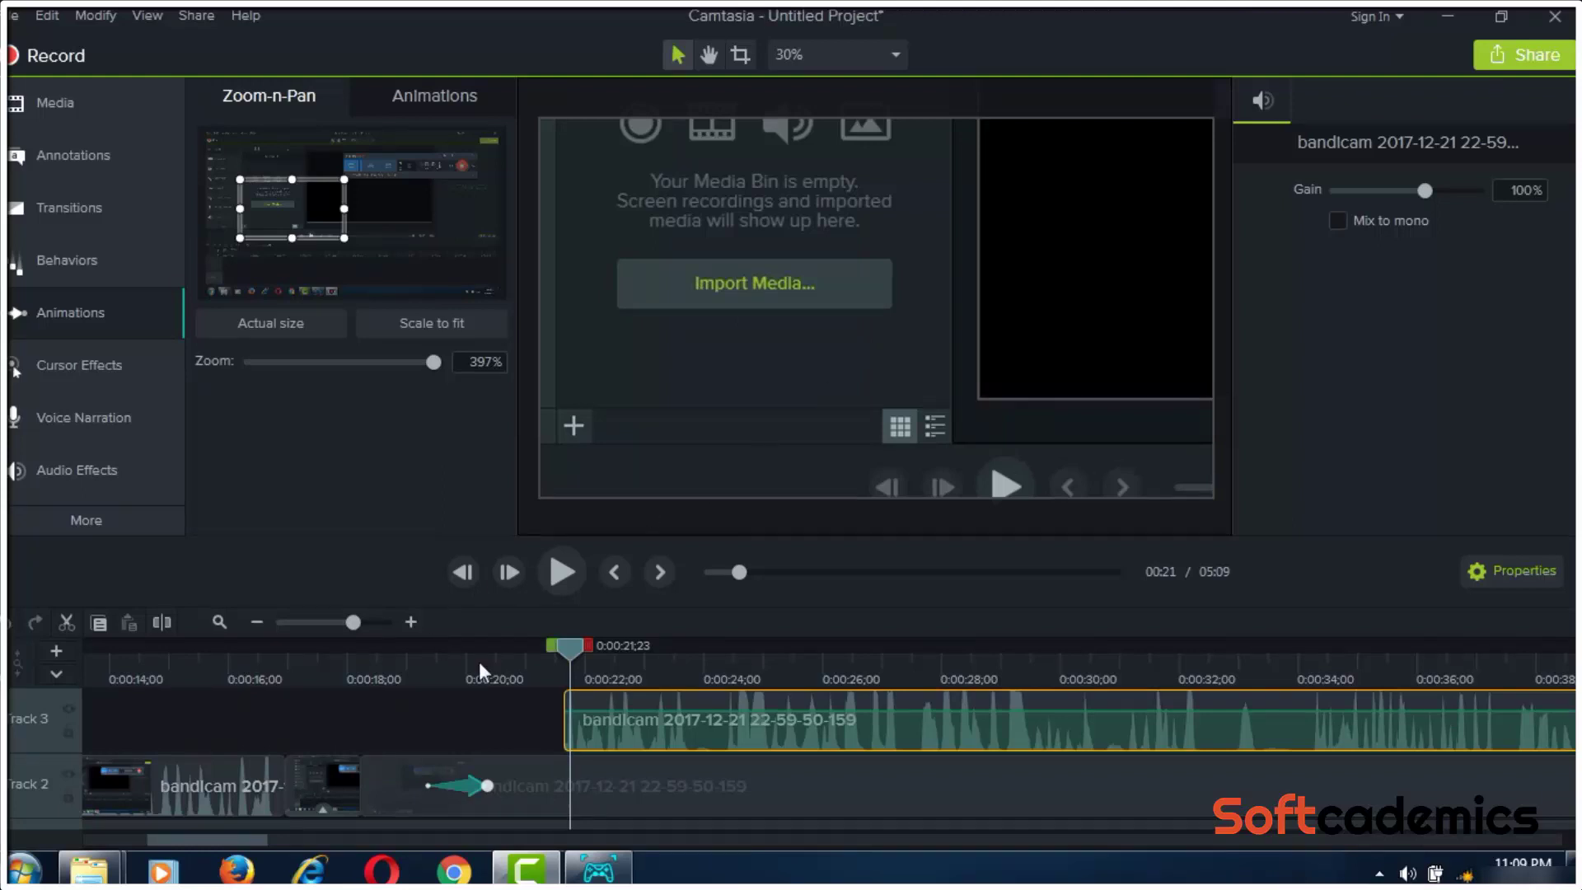
# Move the separated audio on Track 3 back so that it starts together with its video segment on Track 2
pyautogui.moveTo(568, 654); pyautogui.dragTo(511, 651)
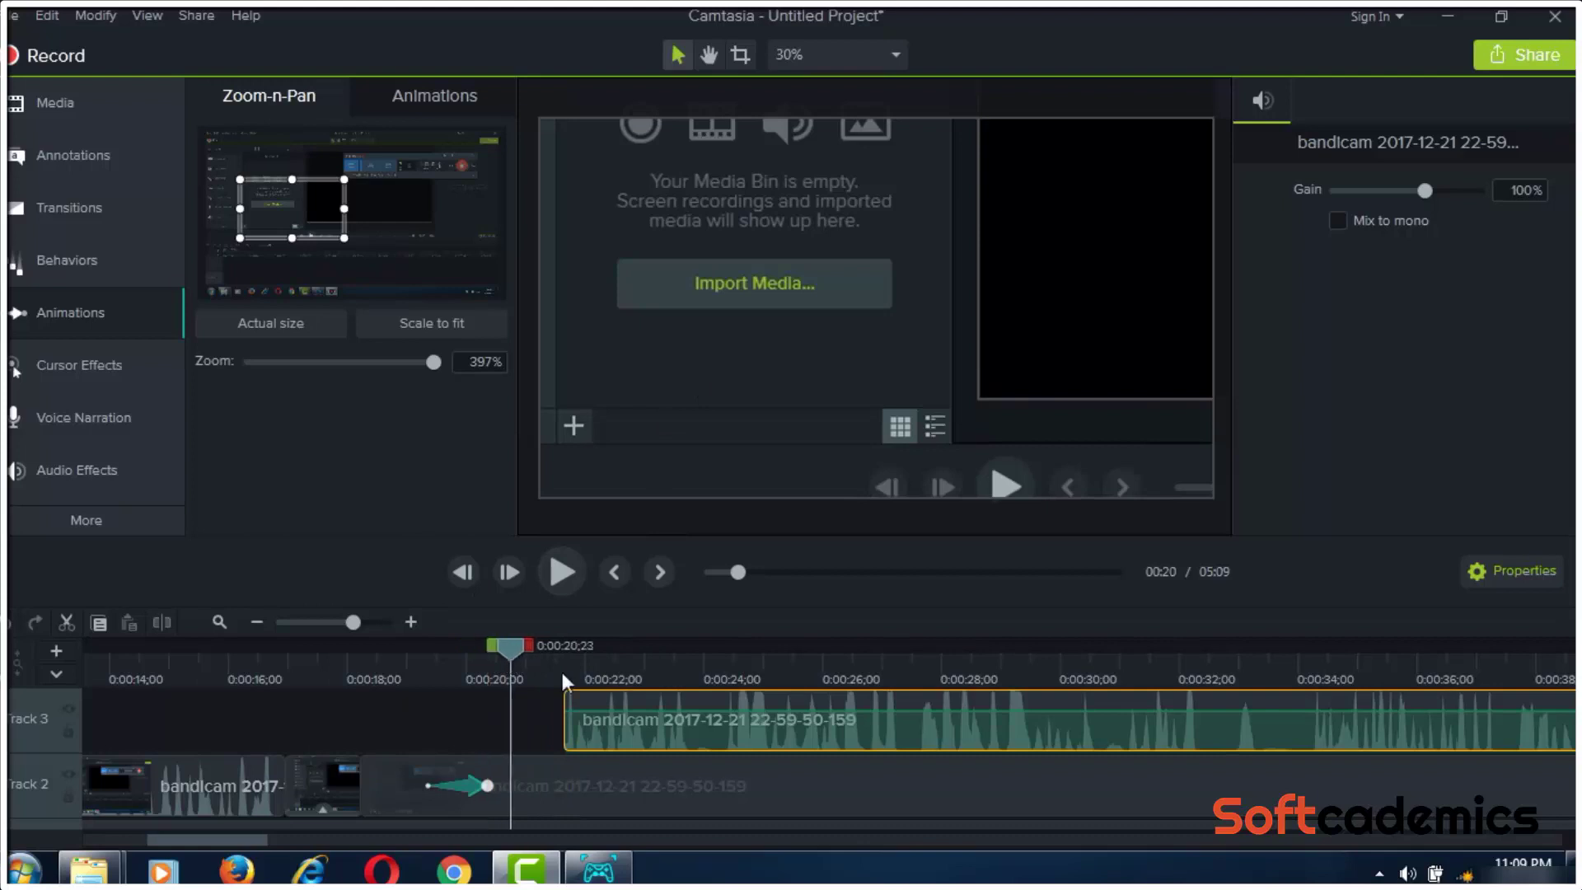
pyautogui.moveTo(568, 726); pyautogui.dragTo(393, 733)
pyautogui.moveTo(516, 651); pyautogui.dragTo(600, 660)
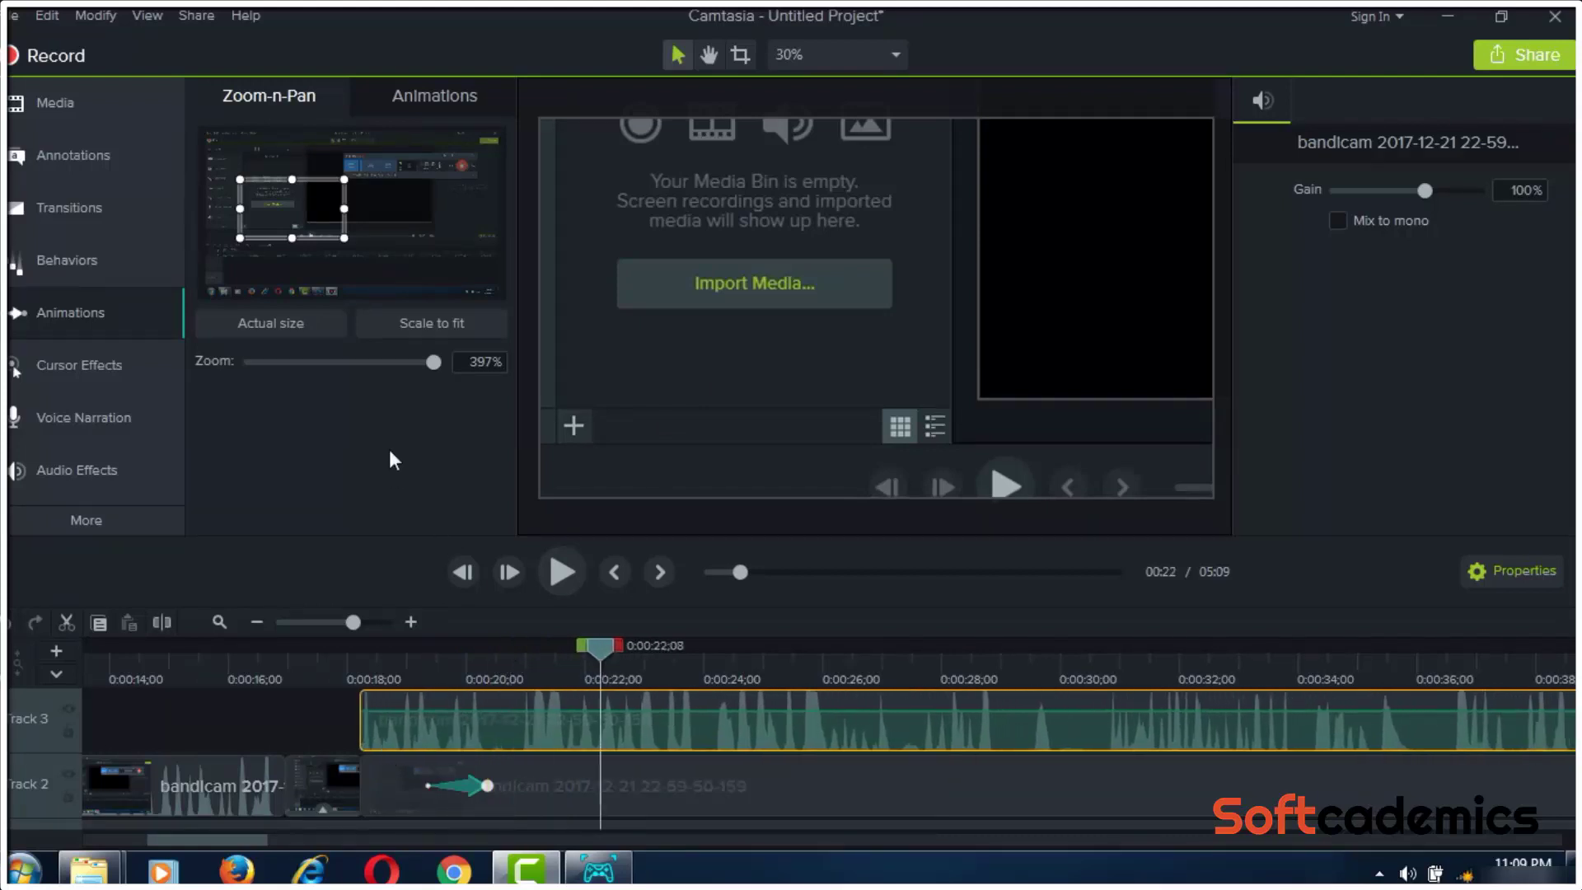
# Add a scale-to-fit zoom animation at 0:00:22;08 and play back the zoom-out with the Track 3 audio moved aside
pyautogui.click(429, 322)
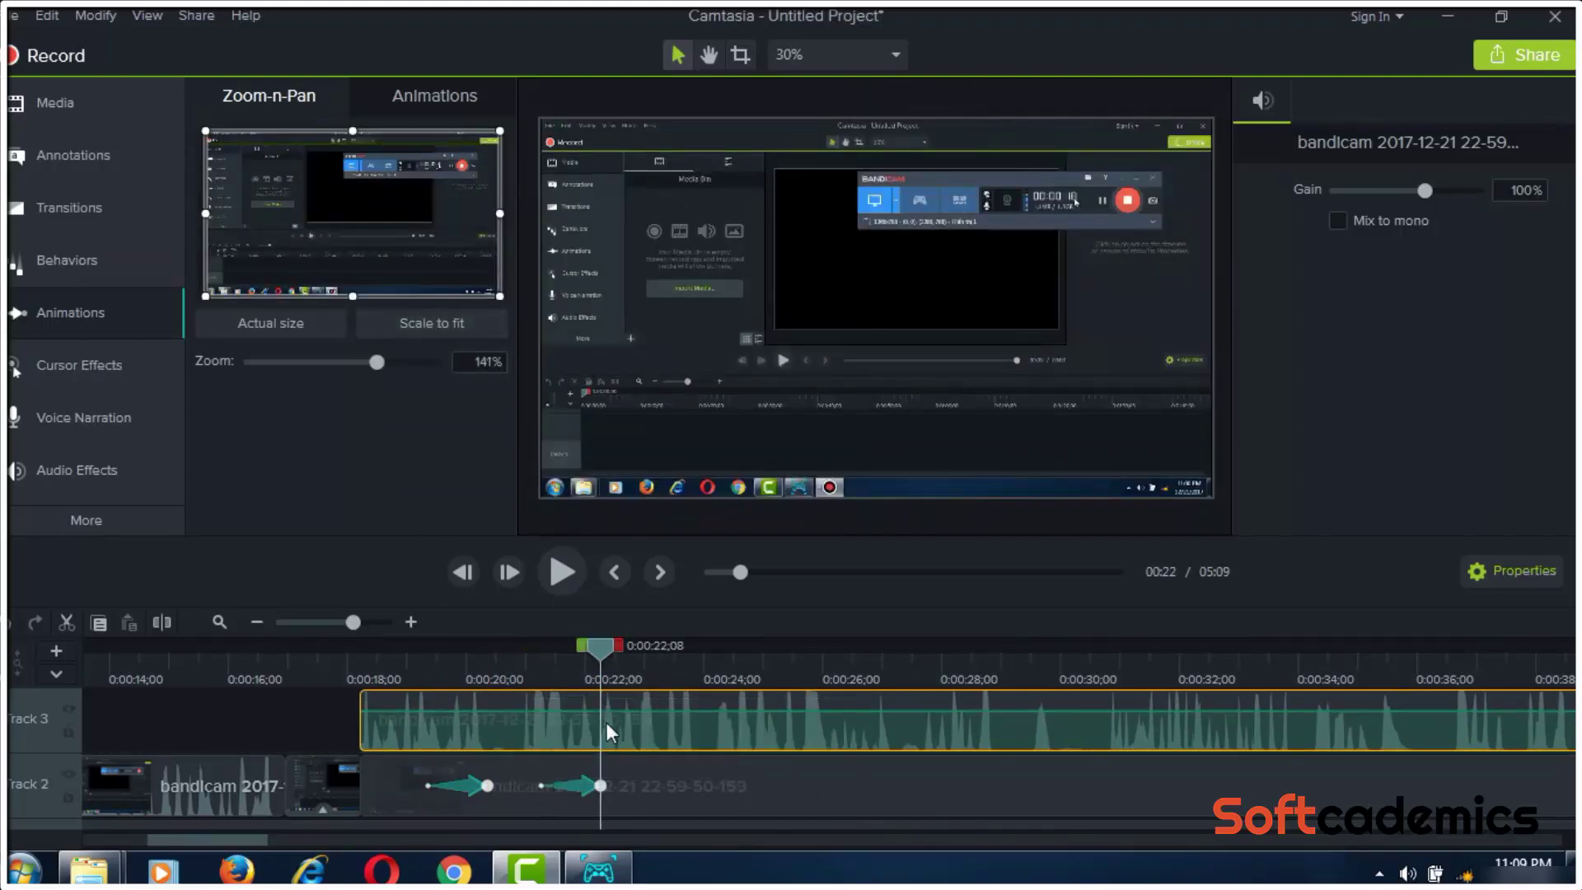
pyautogui.moveTo(471, 724); pyautogui.dragTo(788, 717)
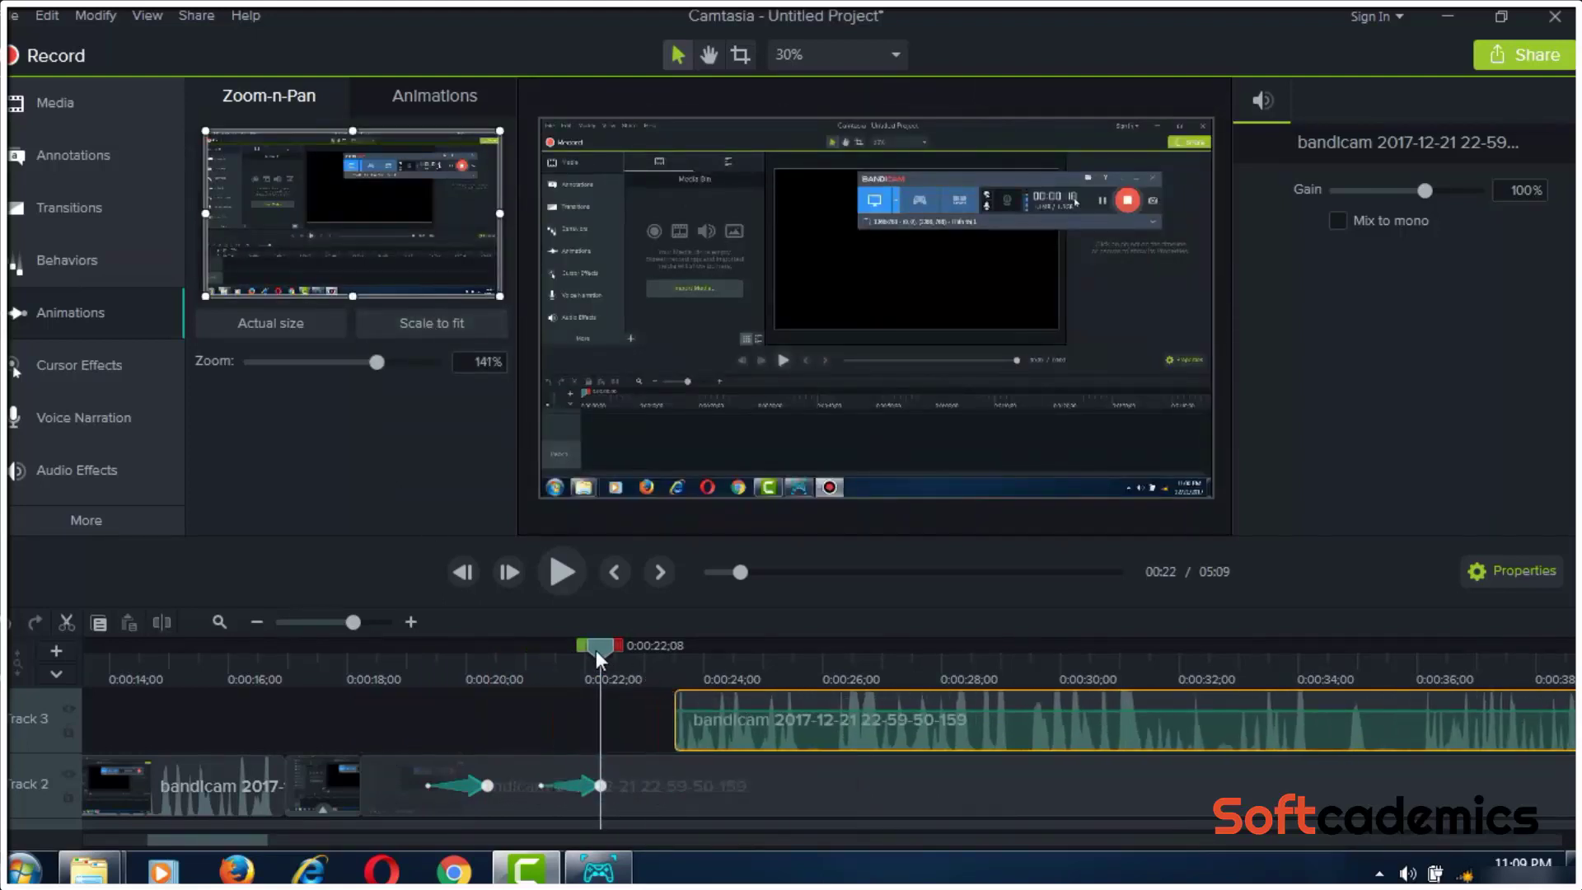
pyautogui.moveTo(596, 650); pyautogui.dragTo(542, 665)
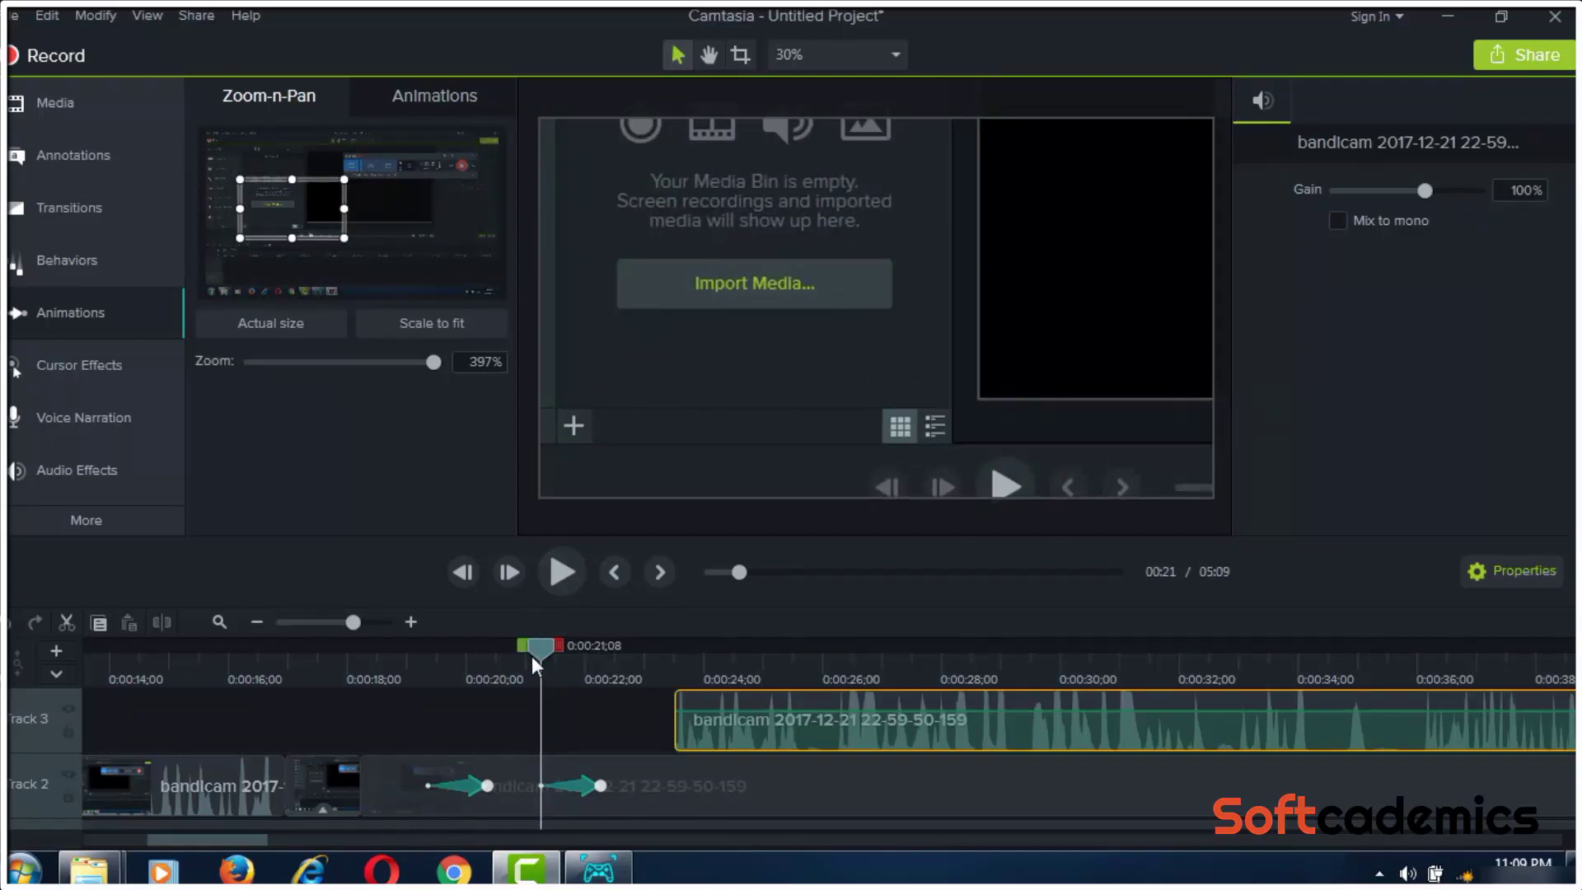
pyautogui.moveTo(533, 657); pyautogui.dragTo(533, 672)
pyautogui.click(564, 590)
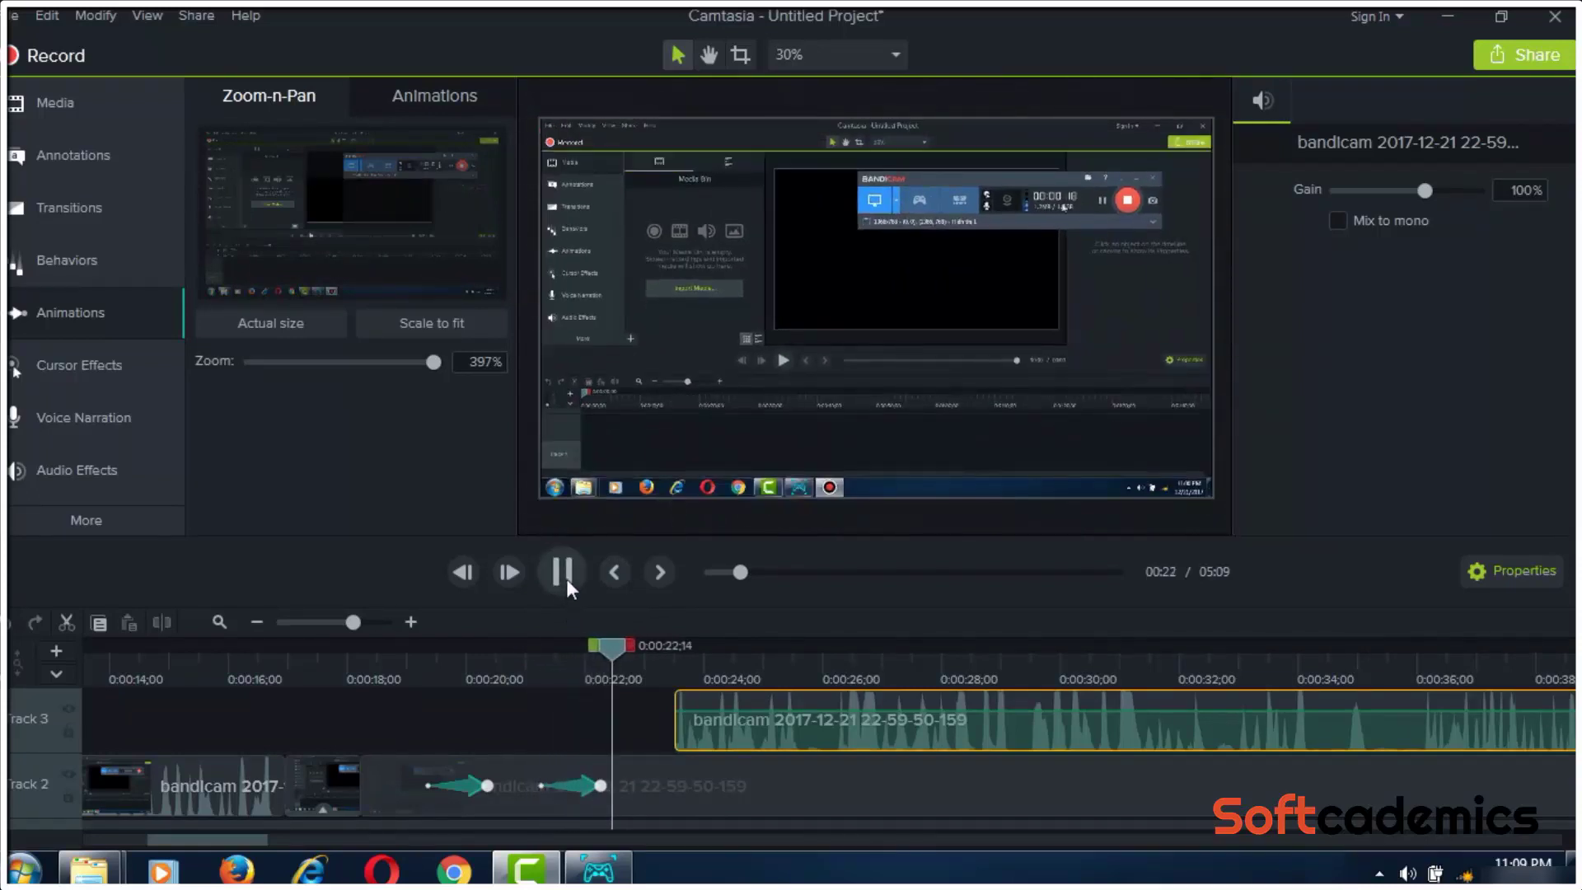
pyautogui.click(564, 577)
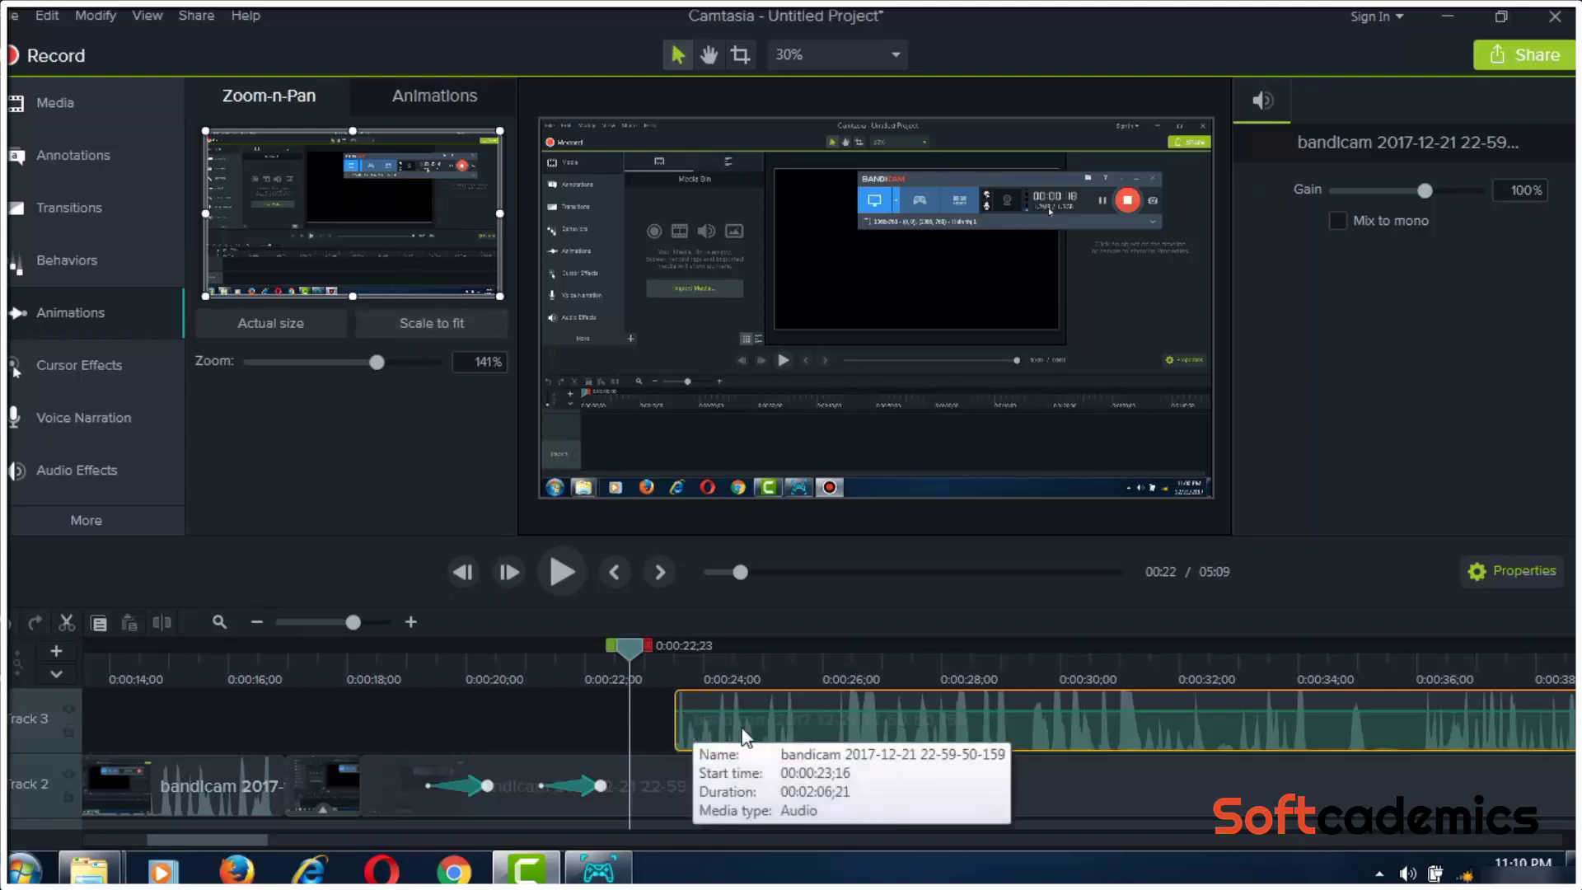
# Move the Track 3 audio back to the start of its video segment and compare the zoomed-in and zoomed-out frames
pyautogui.moveTo(693, 722); pyautogui.dragTo(478, 699)
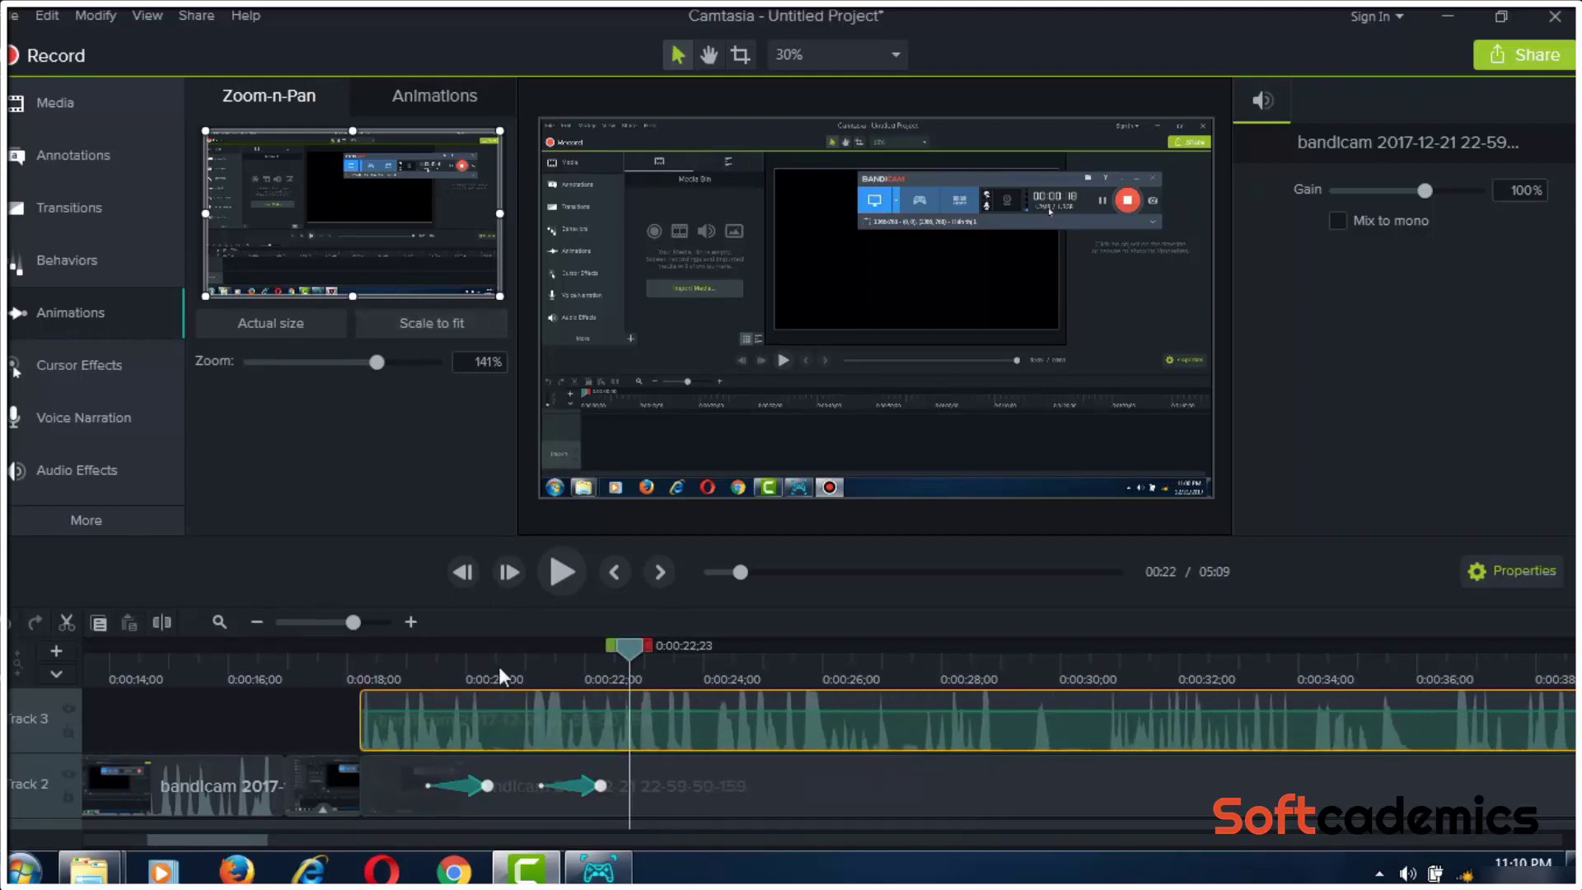
pyautogui.click(498, 666)
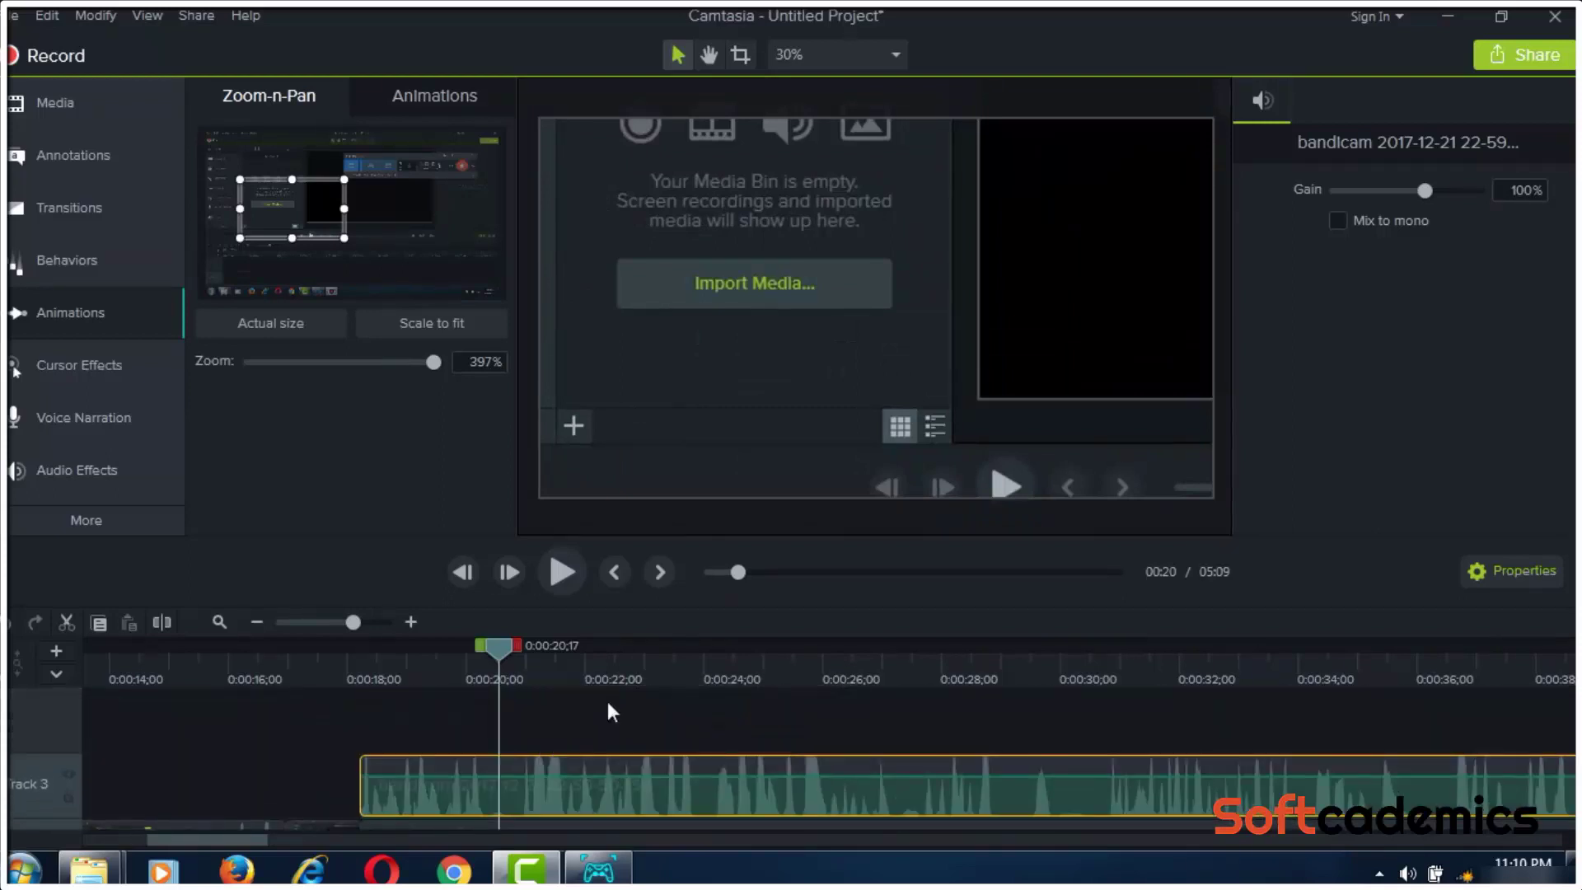
pyautogui.click(612, 674)
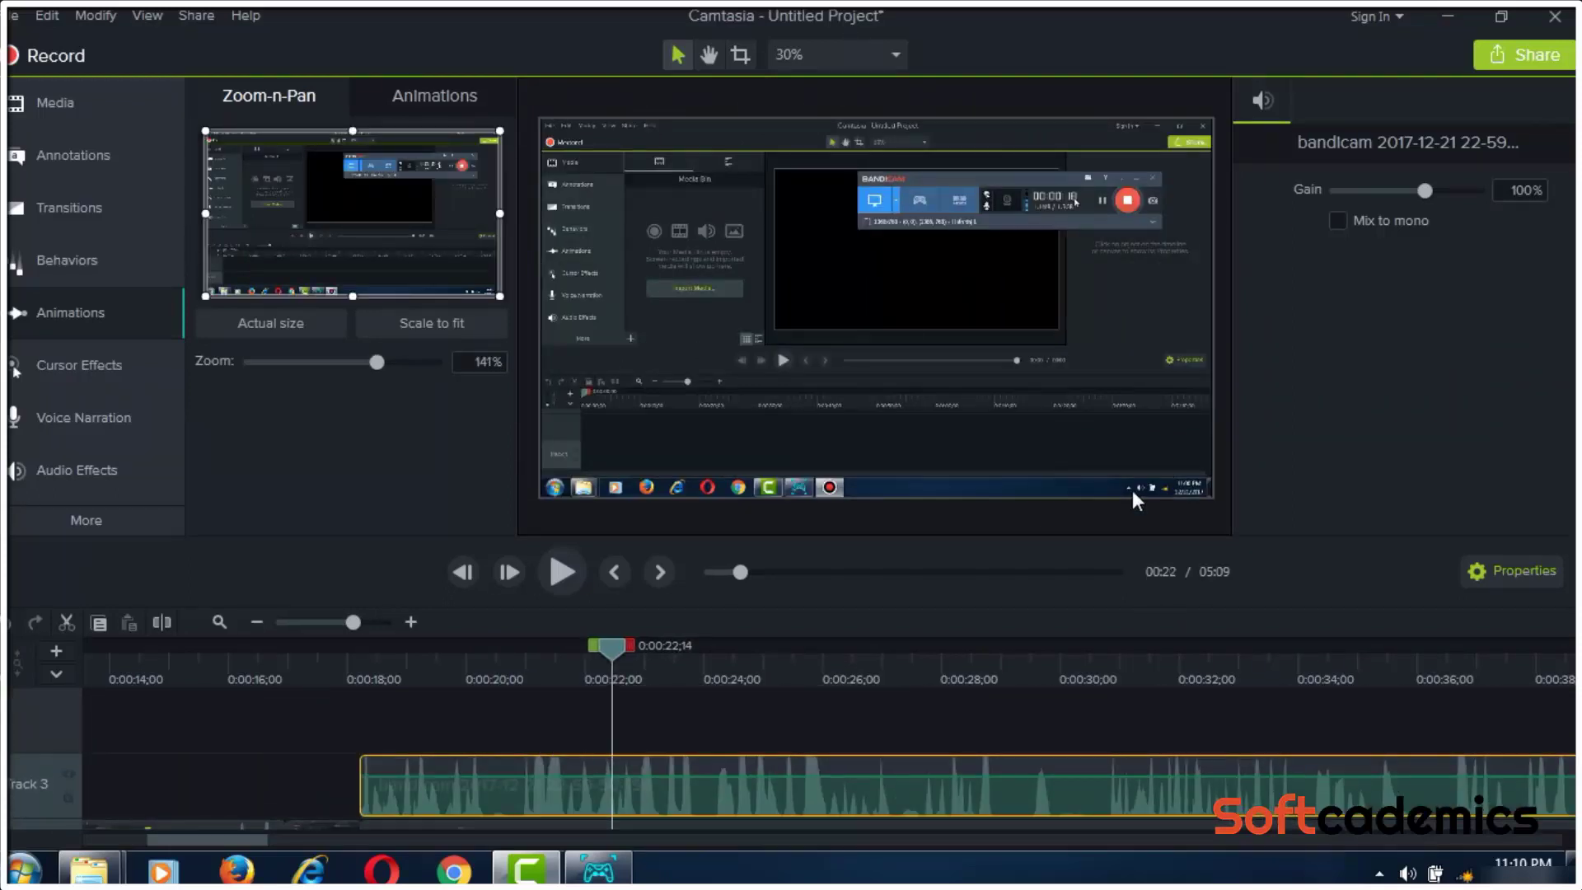
# Examine the clock and date in the recording's taskbar corner with the canvas enlarged to 60%
pyautogui.click(1135, 491)
pyautogui.hotkey('ctrl', '=')
pyautogui.press('h')
pyautogui.moveTo(1130, 459); pyautogui.dragTo(697, 235)
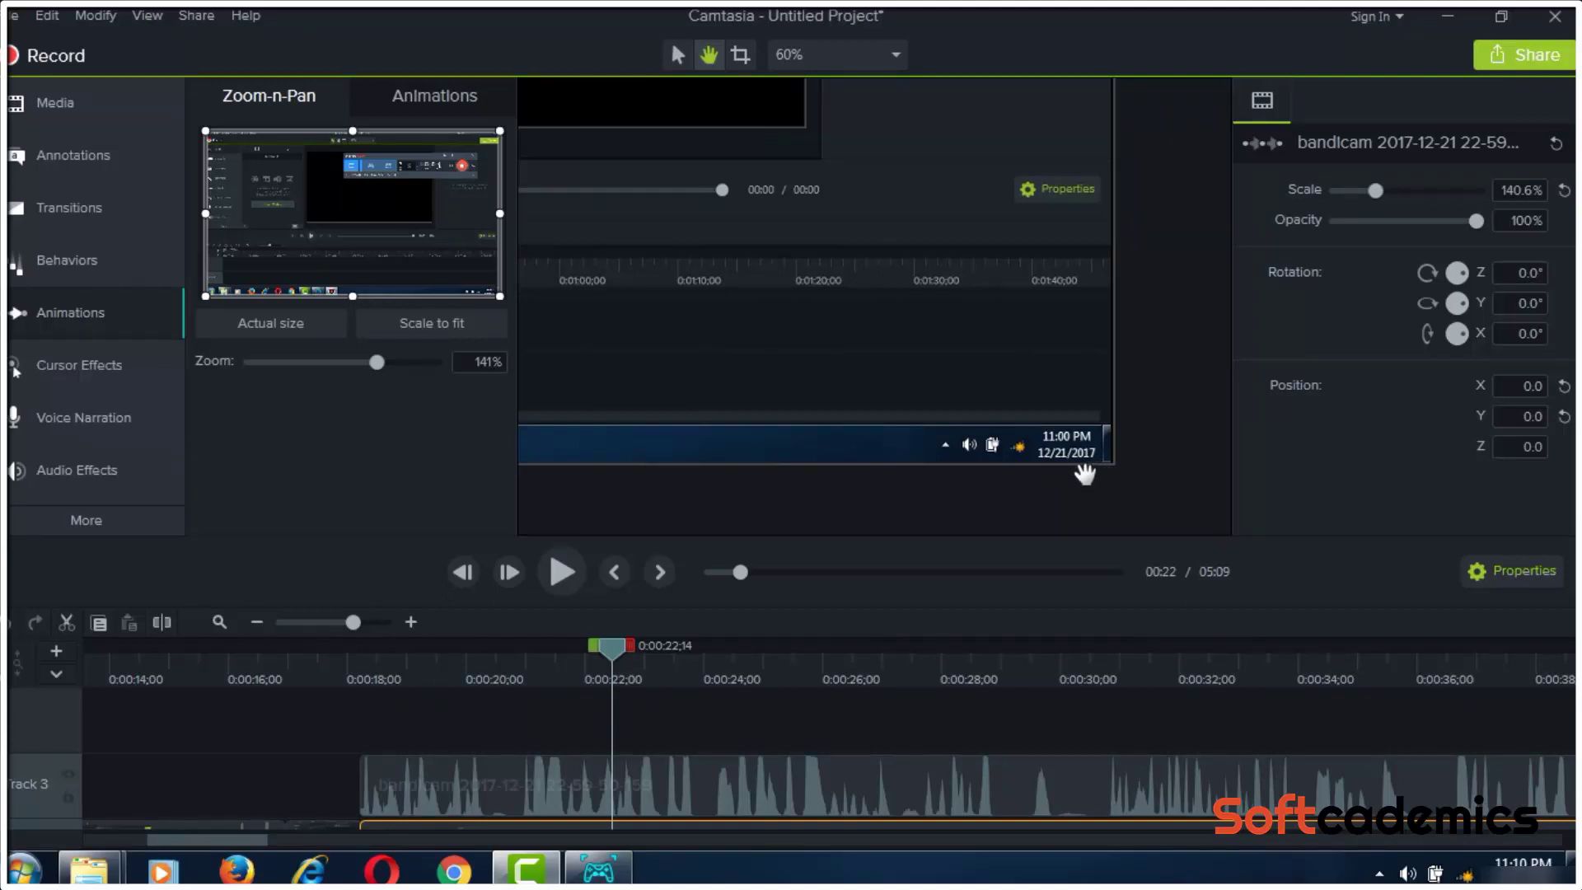
pyautogui.moveTo(882, 279); pyautogui.dragTo(925, 292)
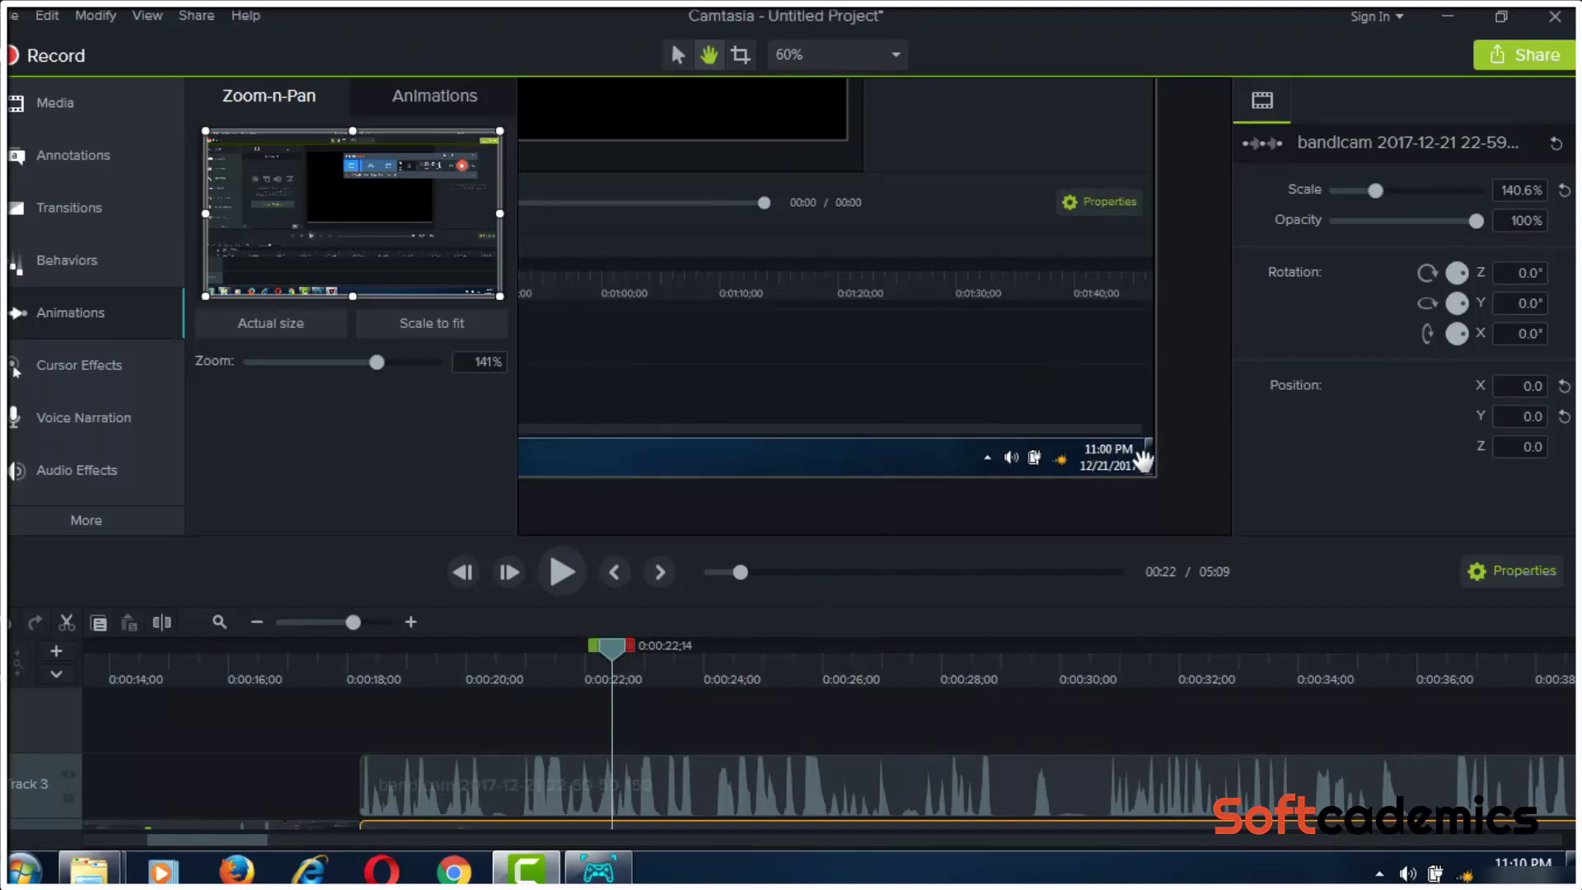
# Add a Blur annotation on Track 4 and position it over the taskbar clock in the recording's lower-right corner
pyautogui.press('a')
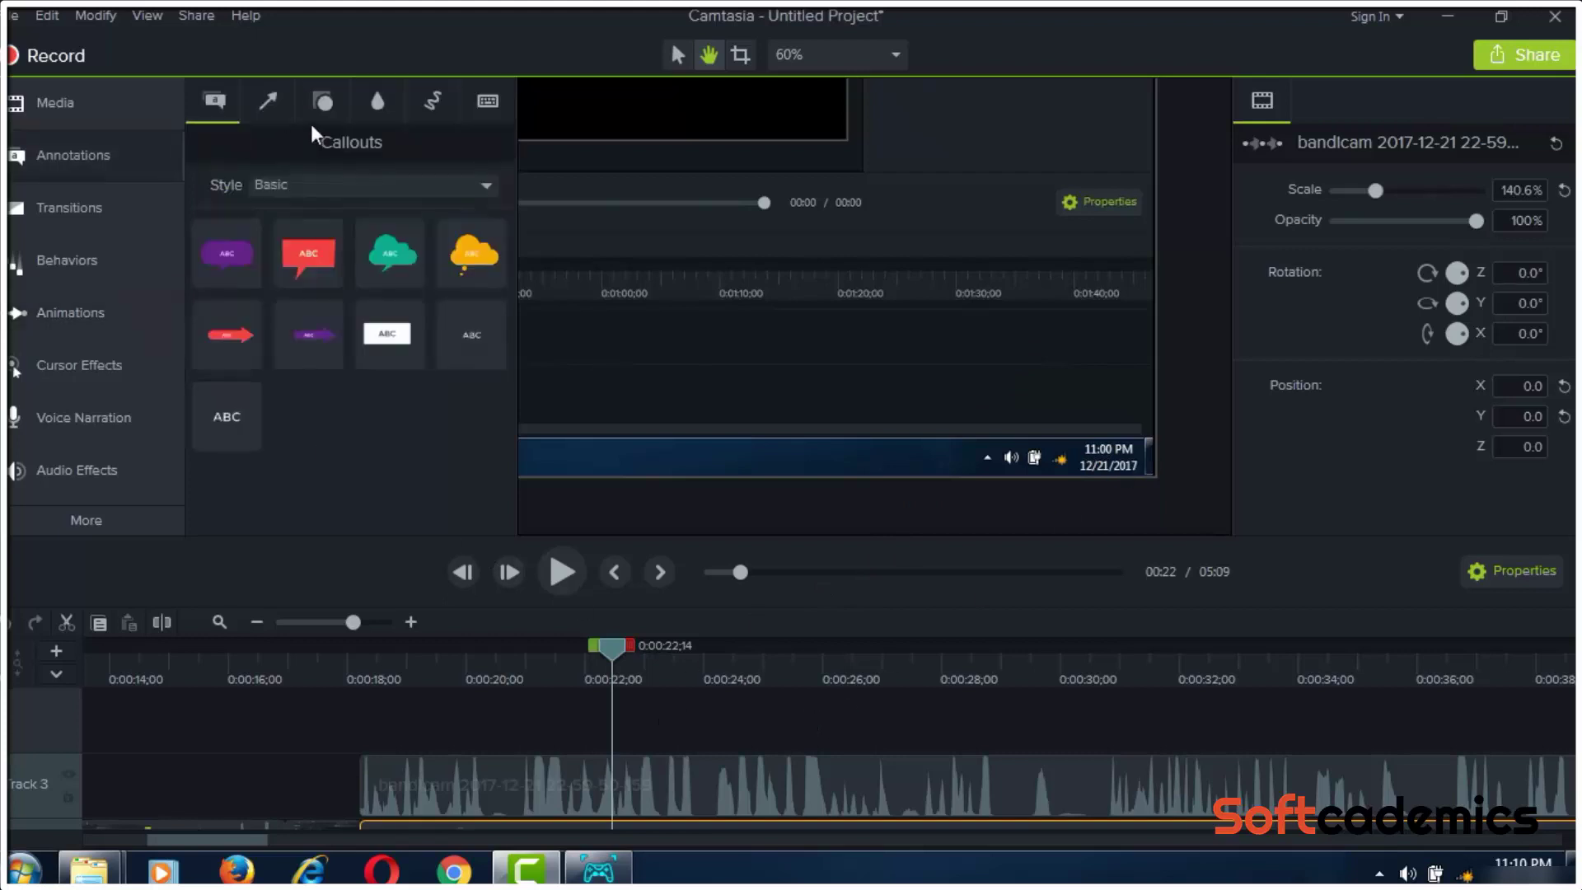
pyautogui.click(376, 103)
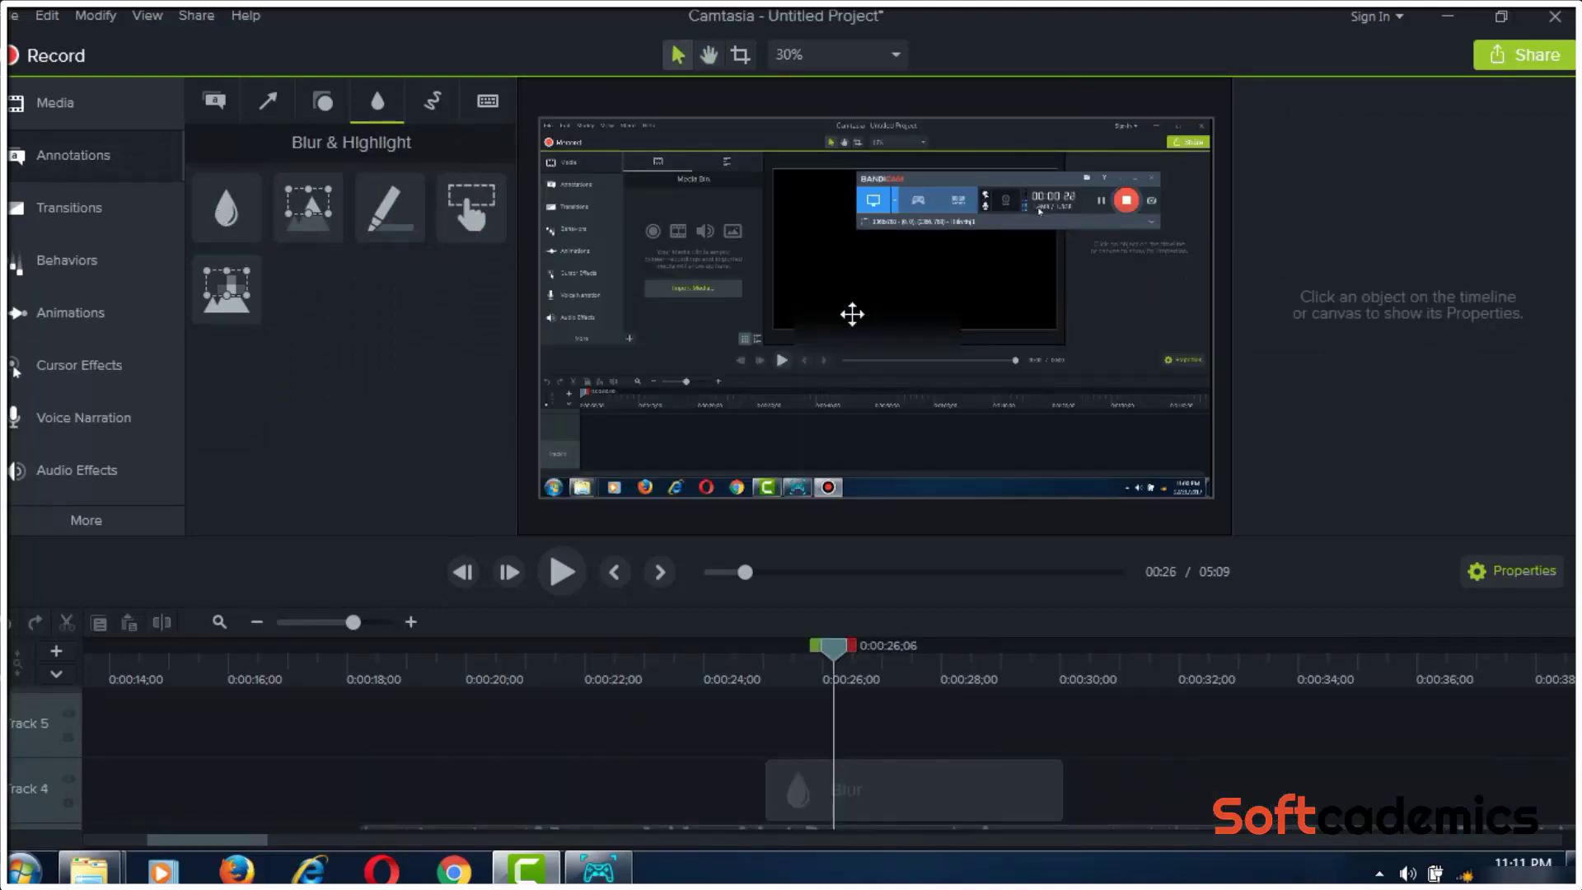
pyautogui.click(853, 314)
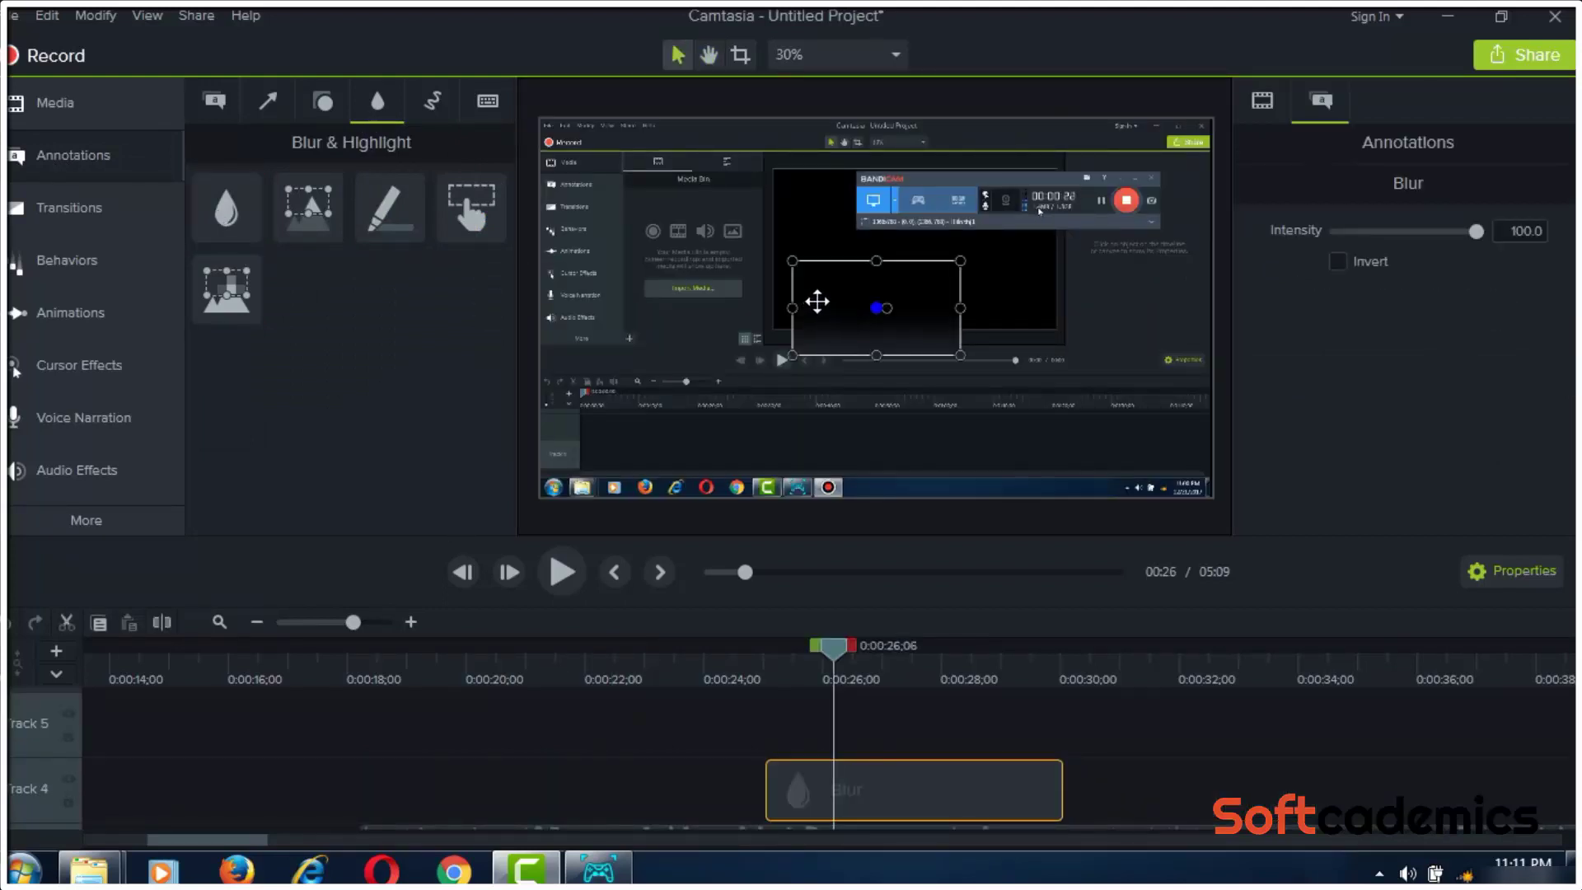
pyautogui.moveTo(816, 302)
pyautogui.mouseDown()
pyautogui.moveTo(897, 371)
pyautogui.moveTo(1126, 480)
pyautogui.mouseUp()
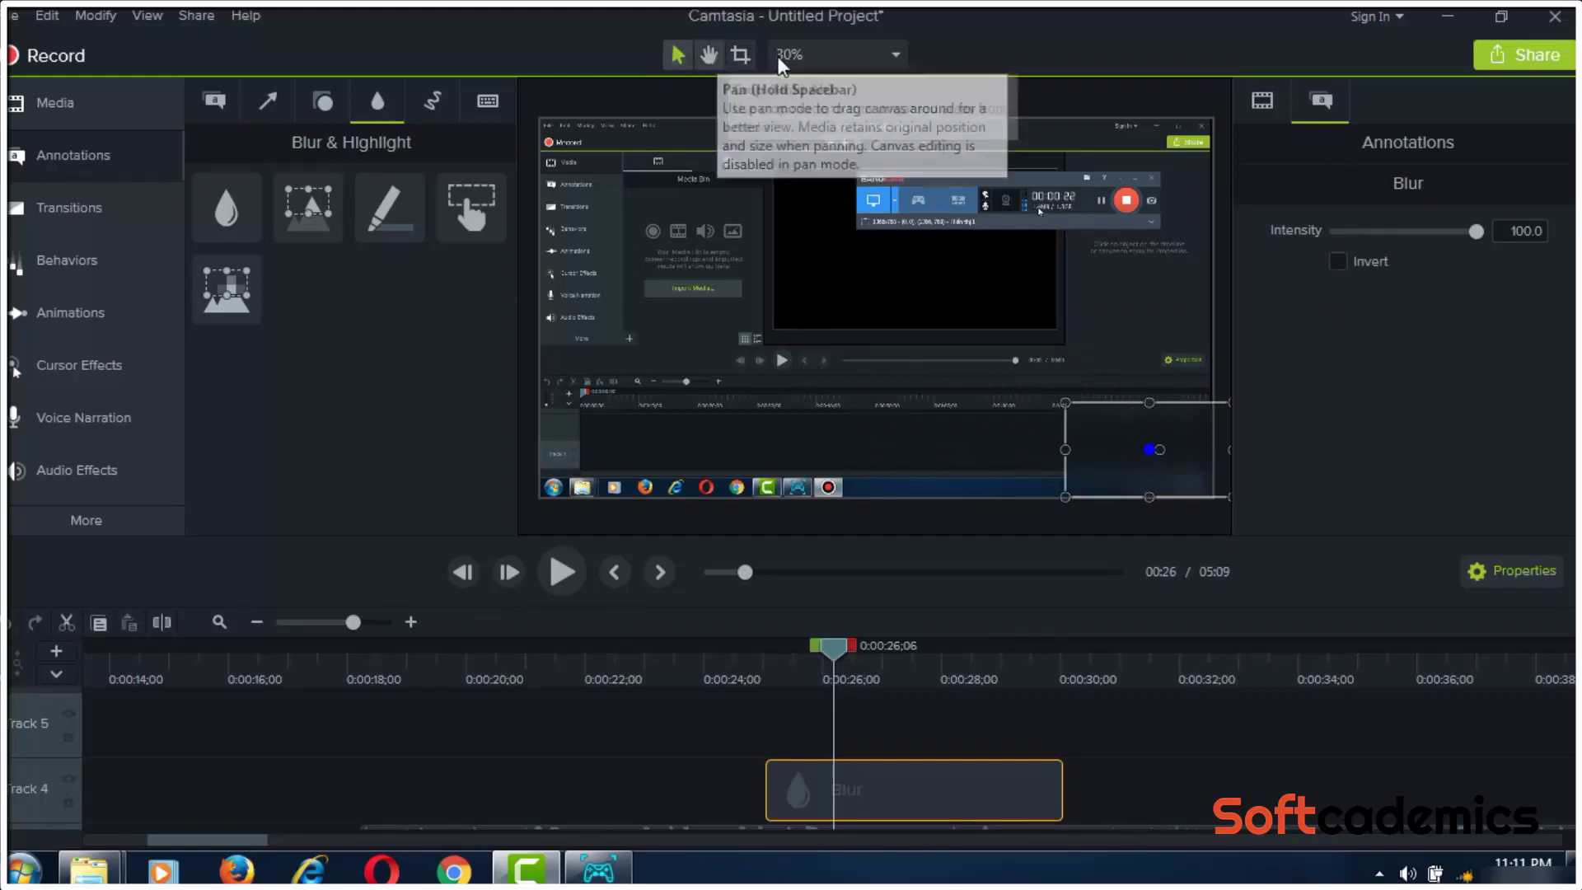
# Shrink the blur area with the canvas at 50% so that it covers only the date below the clock
pyautogui.click(710, 58)
pyautogui.moveTo(1121, 393); pyautogui.dragTo(966, 328)
pyautogui.scroll(2, 997, 442)
pyautogui.moveTo(997, 441); pyautogui.dragTo(927, 403)
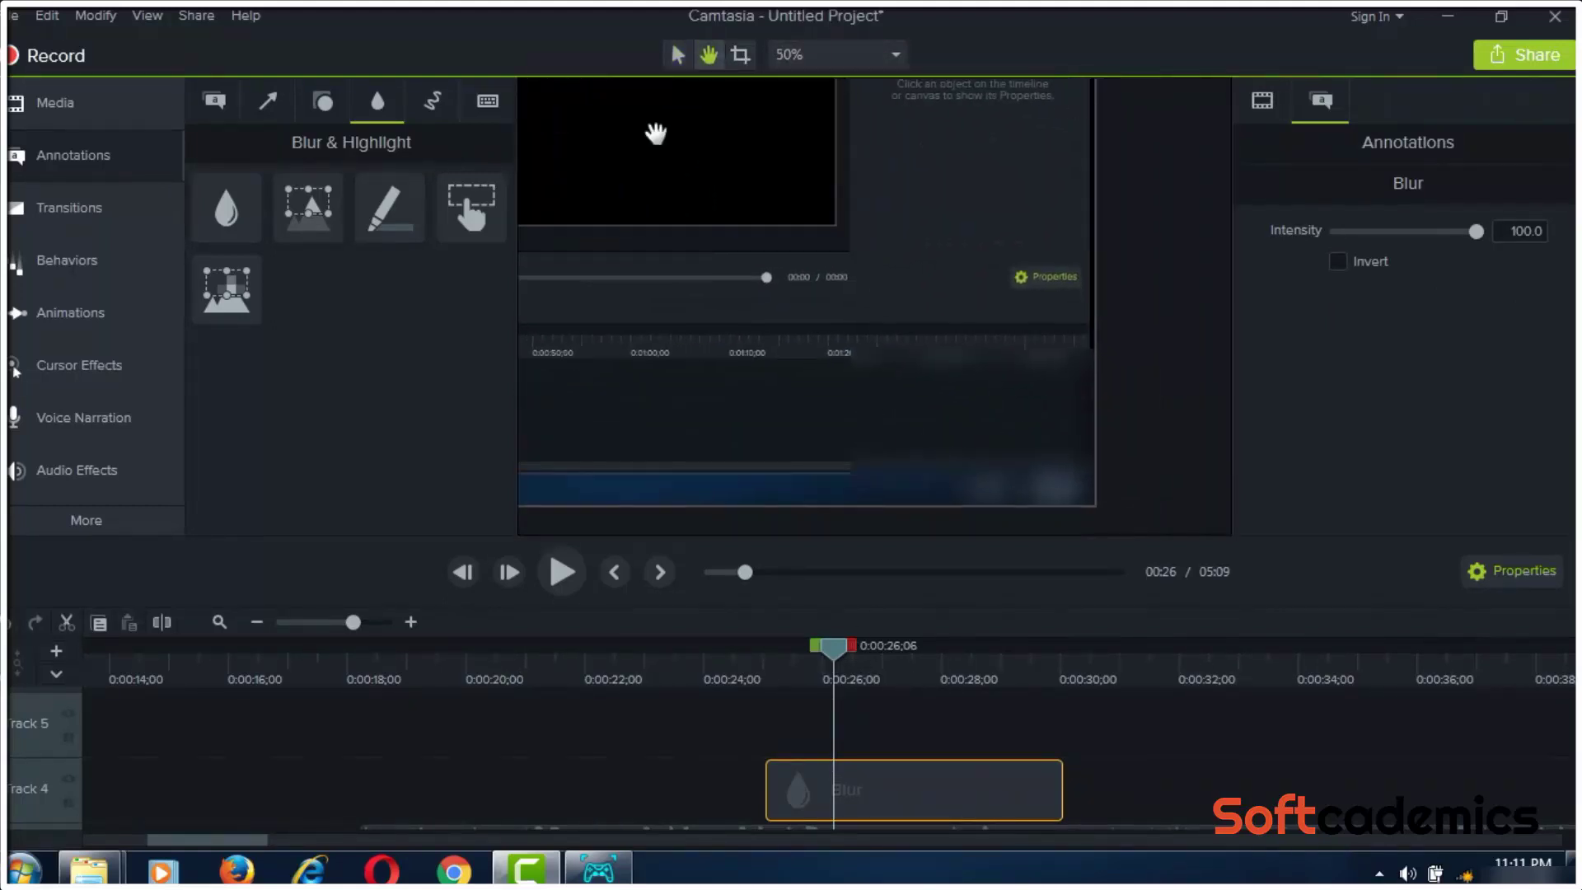
pyautogui.hotkey('ctrl', '1')
pyautogui.click(980, 408)
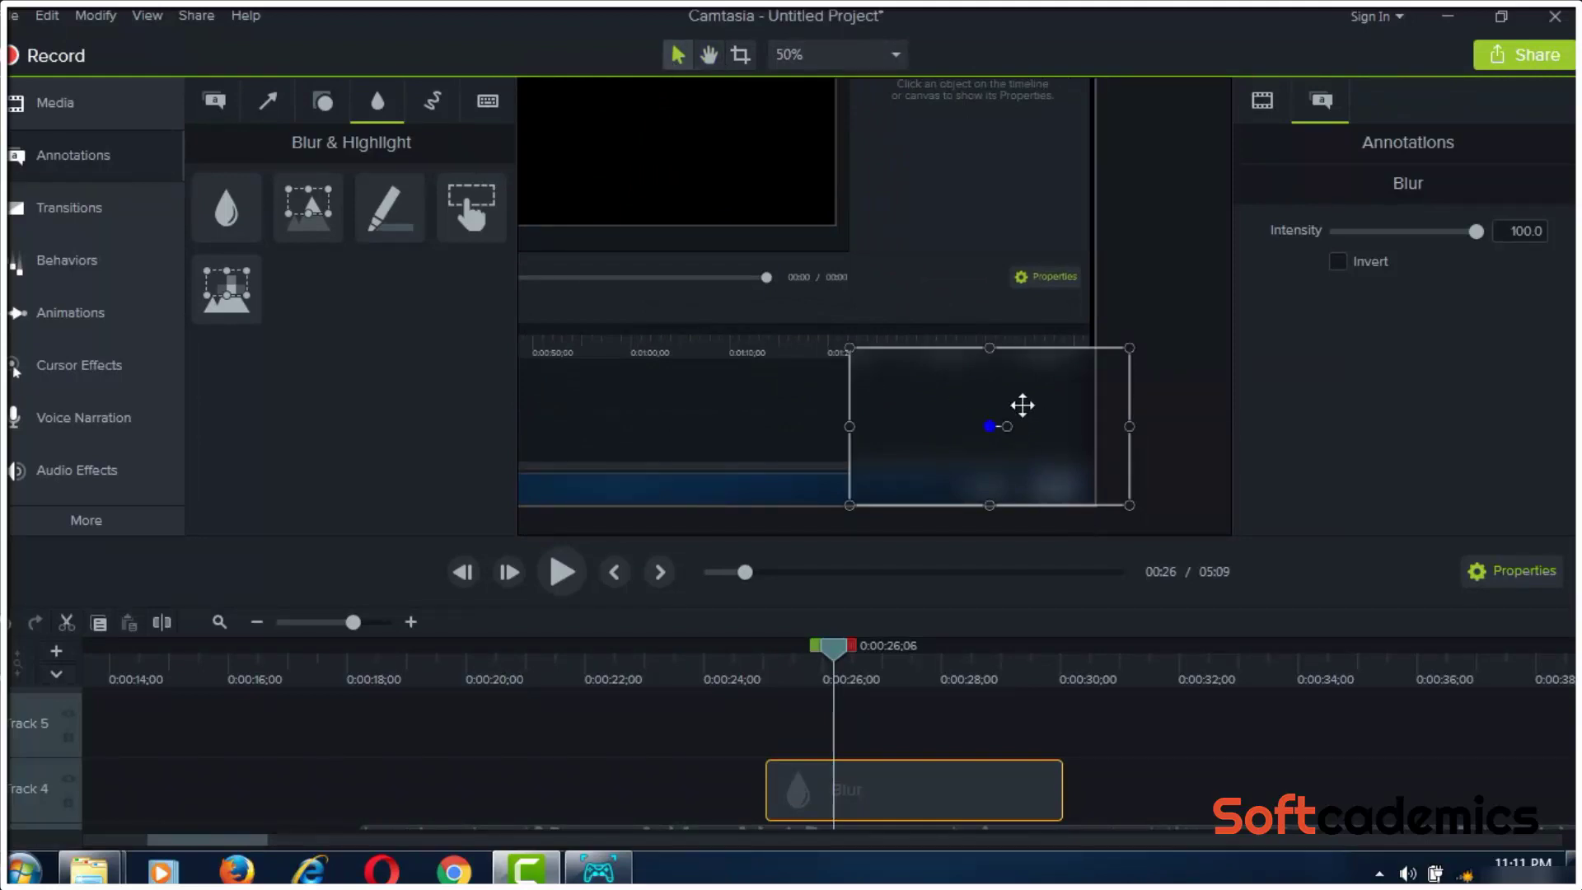
pyautogui.moveTo(989, 348); pyautogui.dragTo(989, 470)
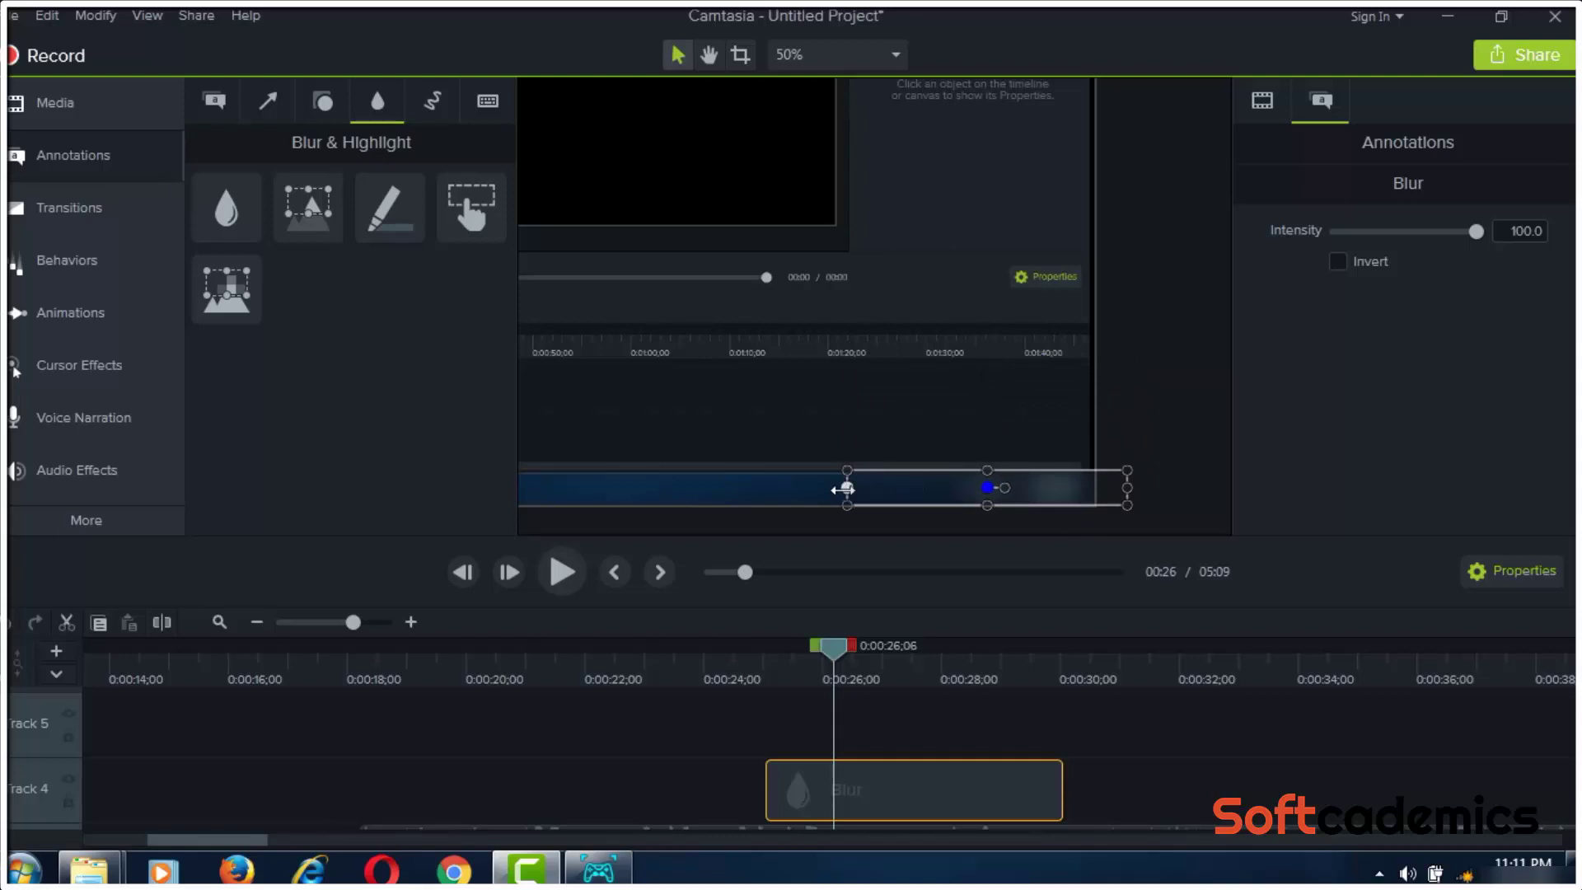
pyautogui.moveTo(847, 487); pyautogui.dragTo(1022, 494)
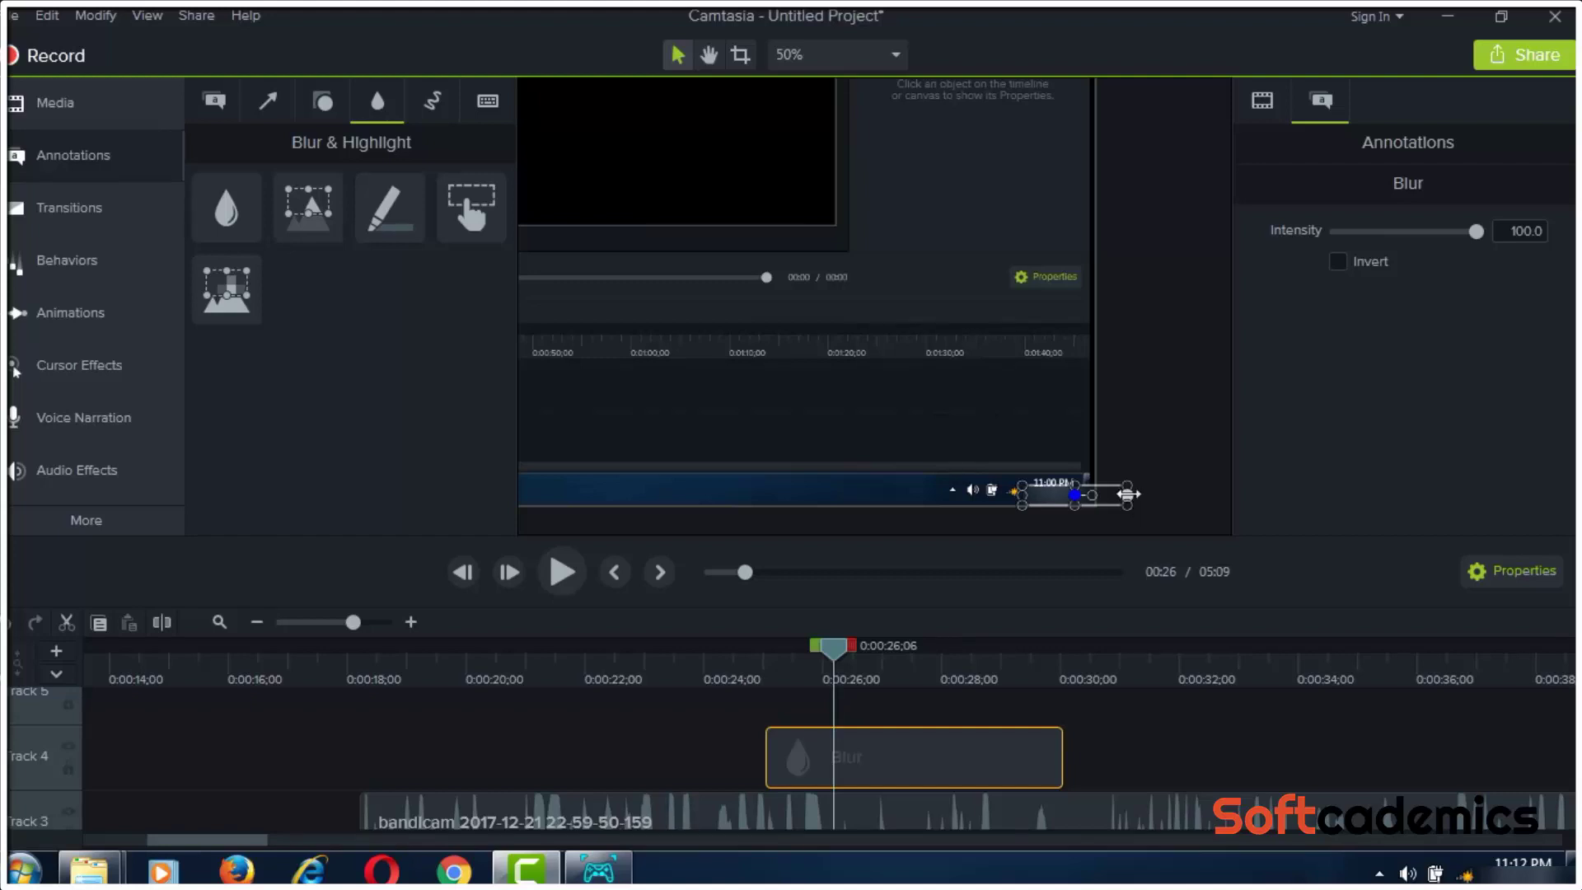
pyautogui.moveTo(1126, 495); pyautogui.dragTo(1091, 497)
pyautogui.click(1041, 711)
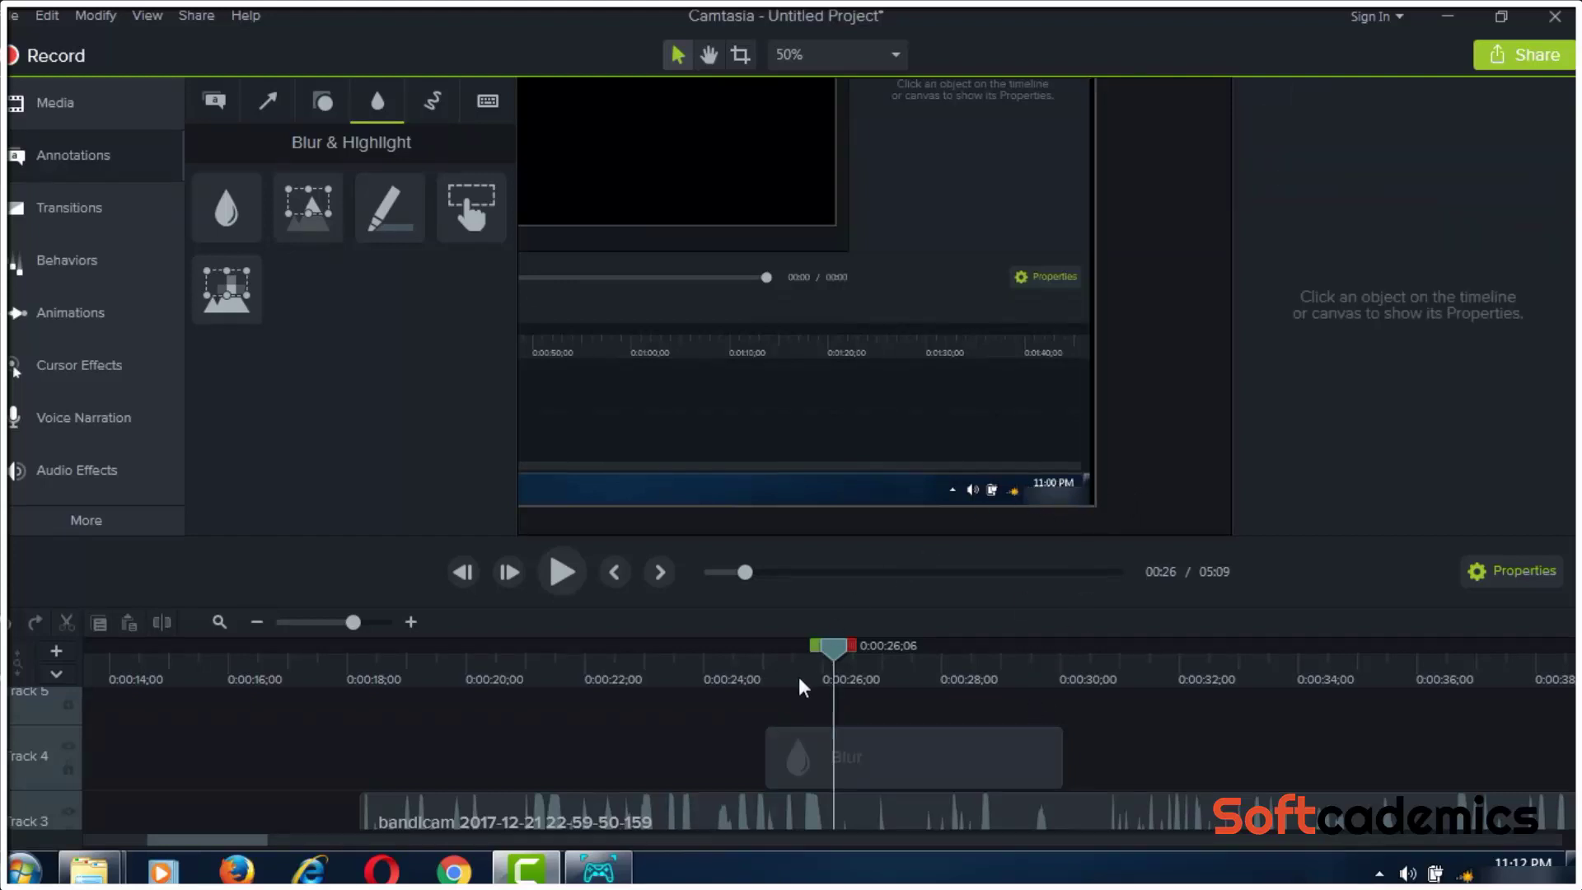
# Extend the Blur clip on Track 4 at both ends to run from about 0:00:21 to 0:00:33
pyautogui.click(772, 752)
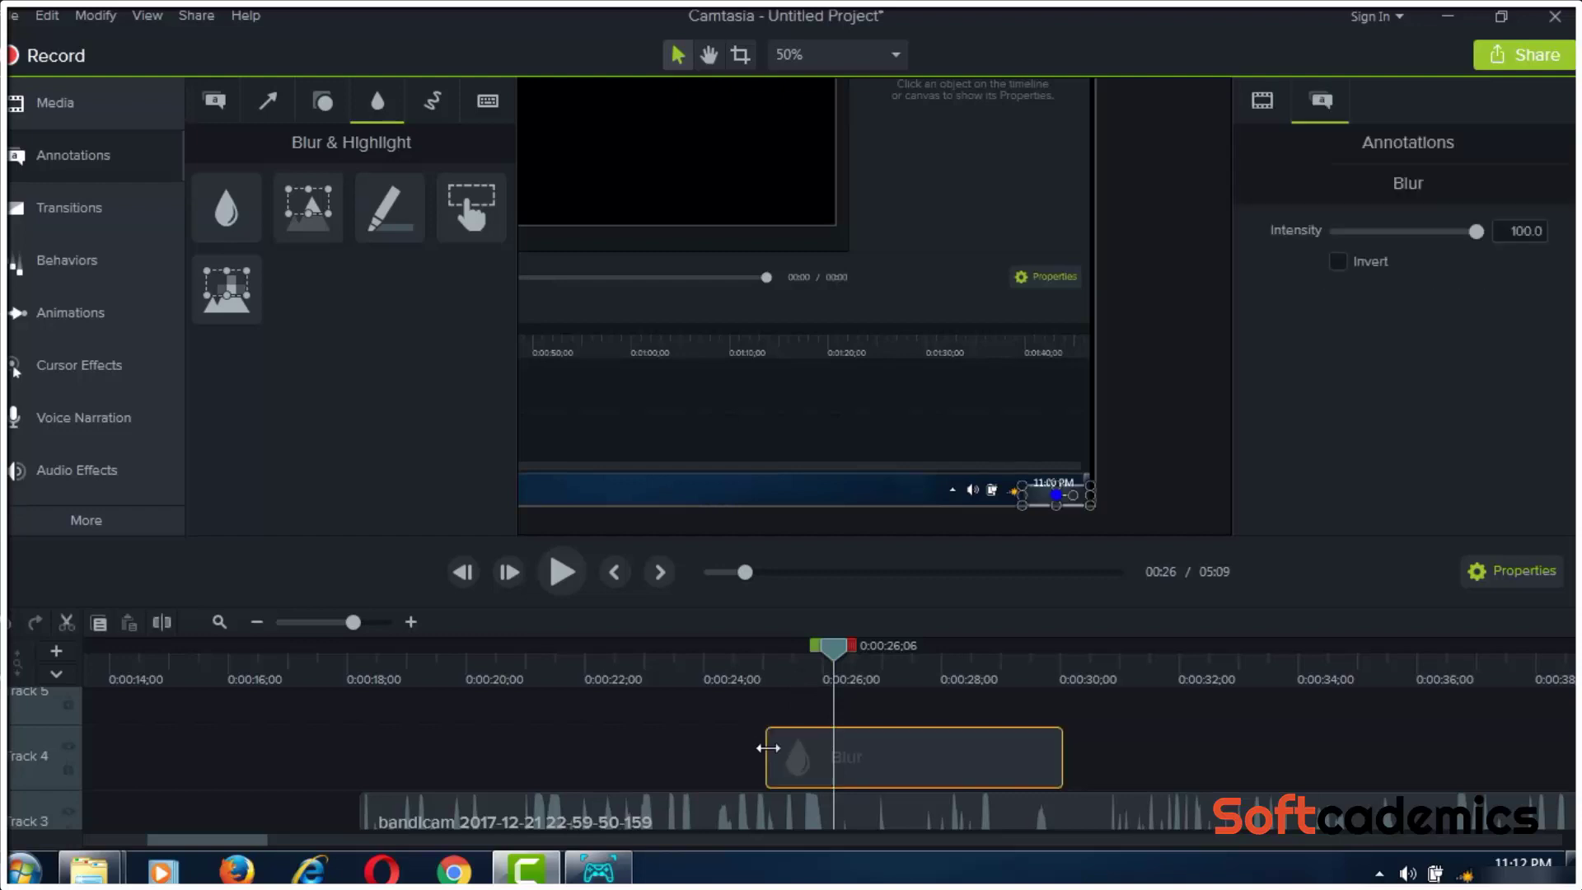
pyautogui.moveTo(770, 749); pyautogui.dragTo(524, 747)
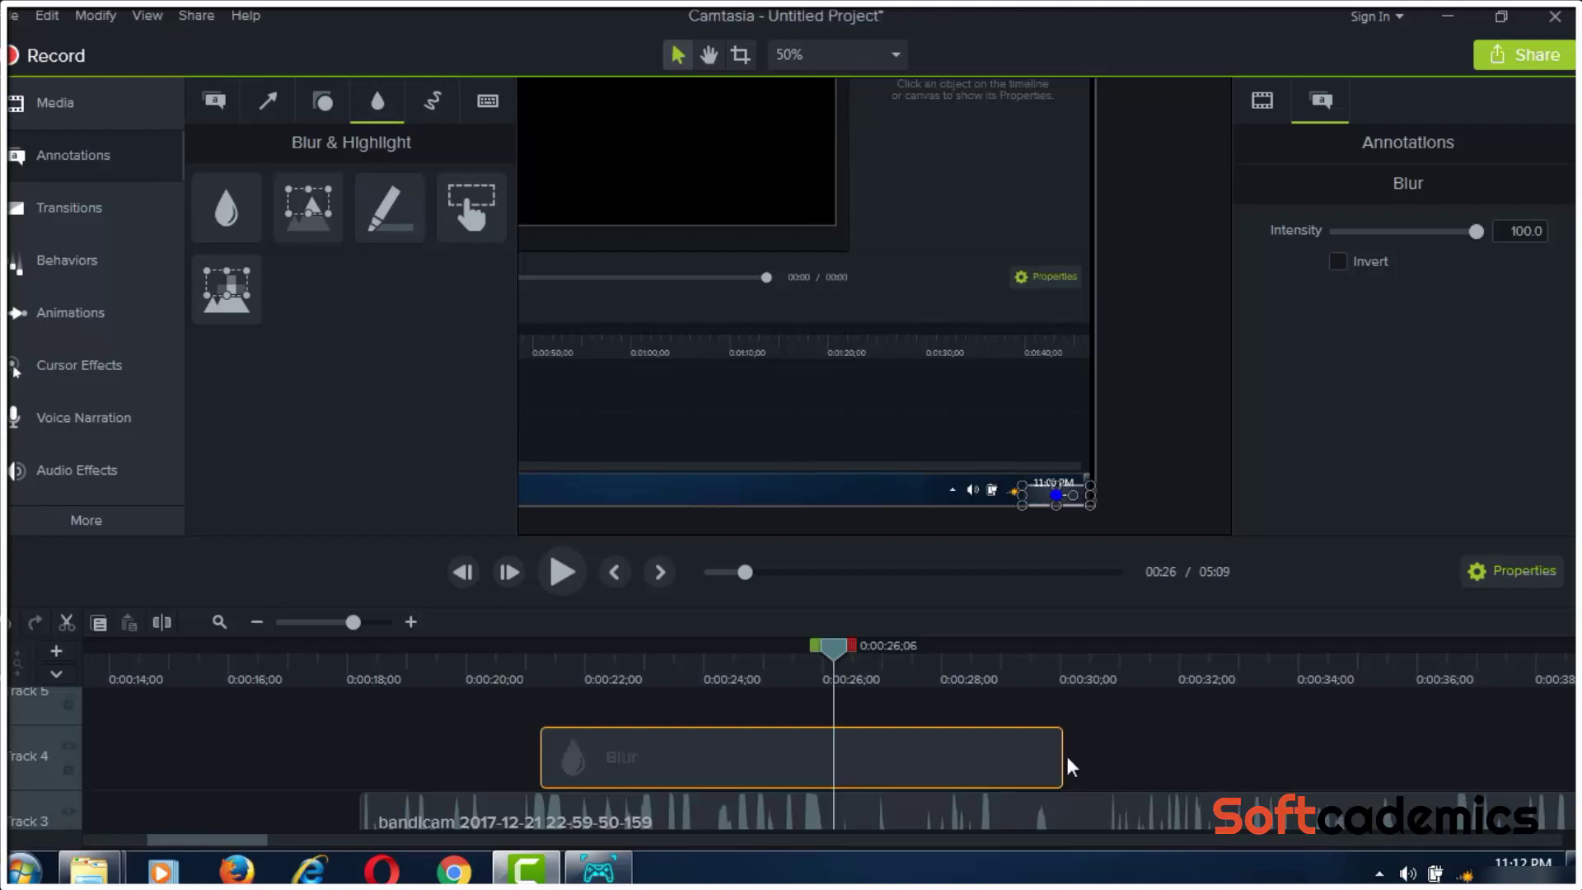
pyautogui.moveTo(1064, 751); pyautogui.dragTo(1243, 750)
pyautogui.click(1070, 697)
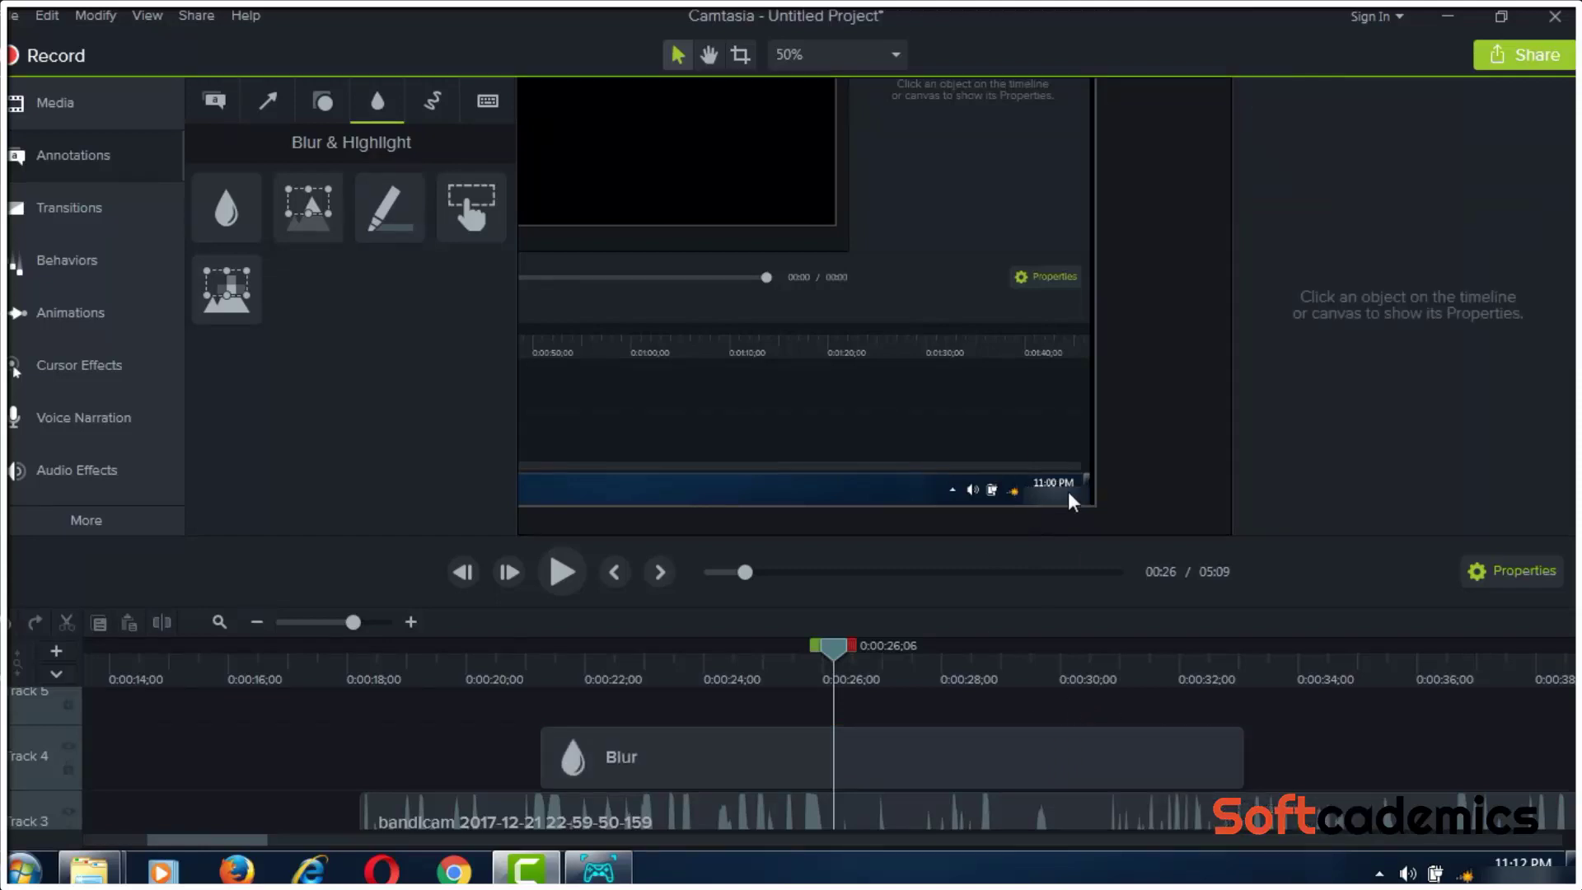
# Add a Sketch Motion Perfect Rectangle on Track 5 above the blur and enlarge it over the middle of the recording
pyautogui.click(833, 54)
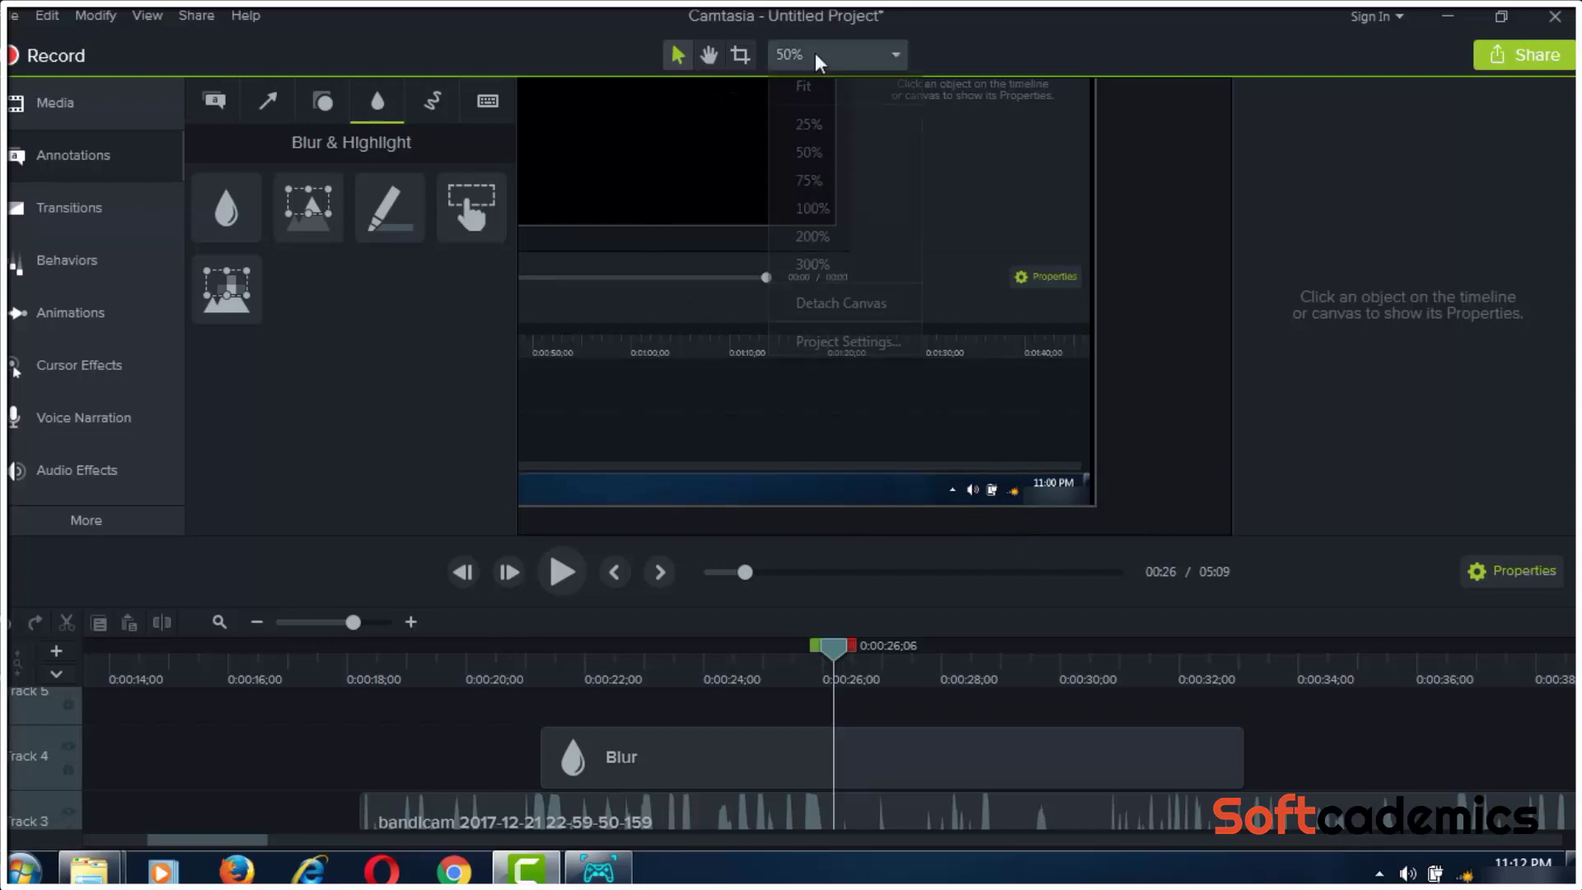
pyautogui.click(795, 194)
pyautogui.scroll(2, 502, 722)
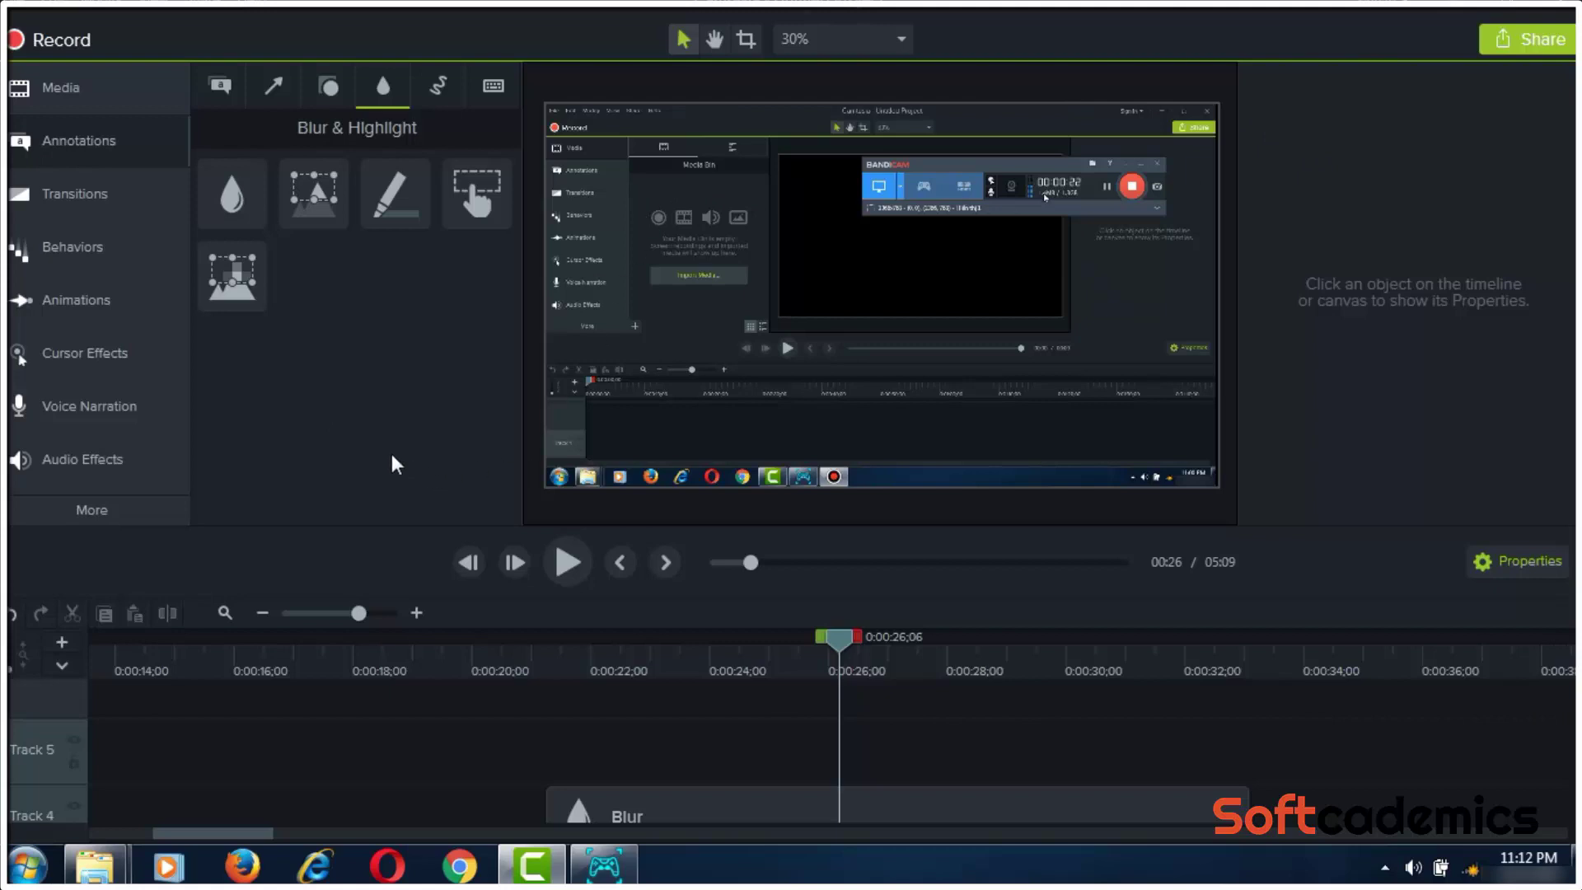
pyautogui.click(439, 87)
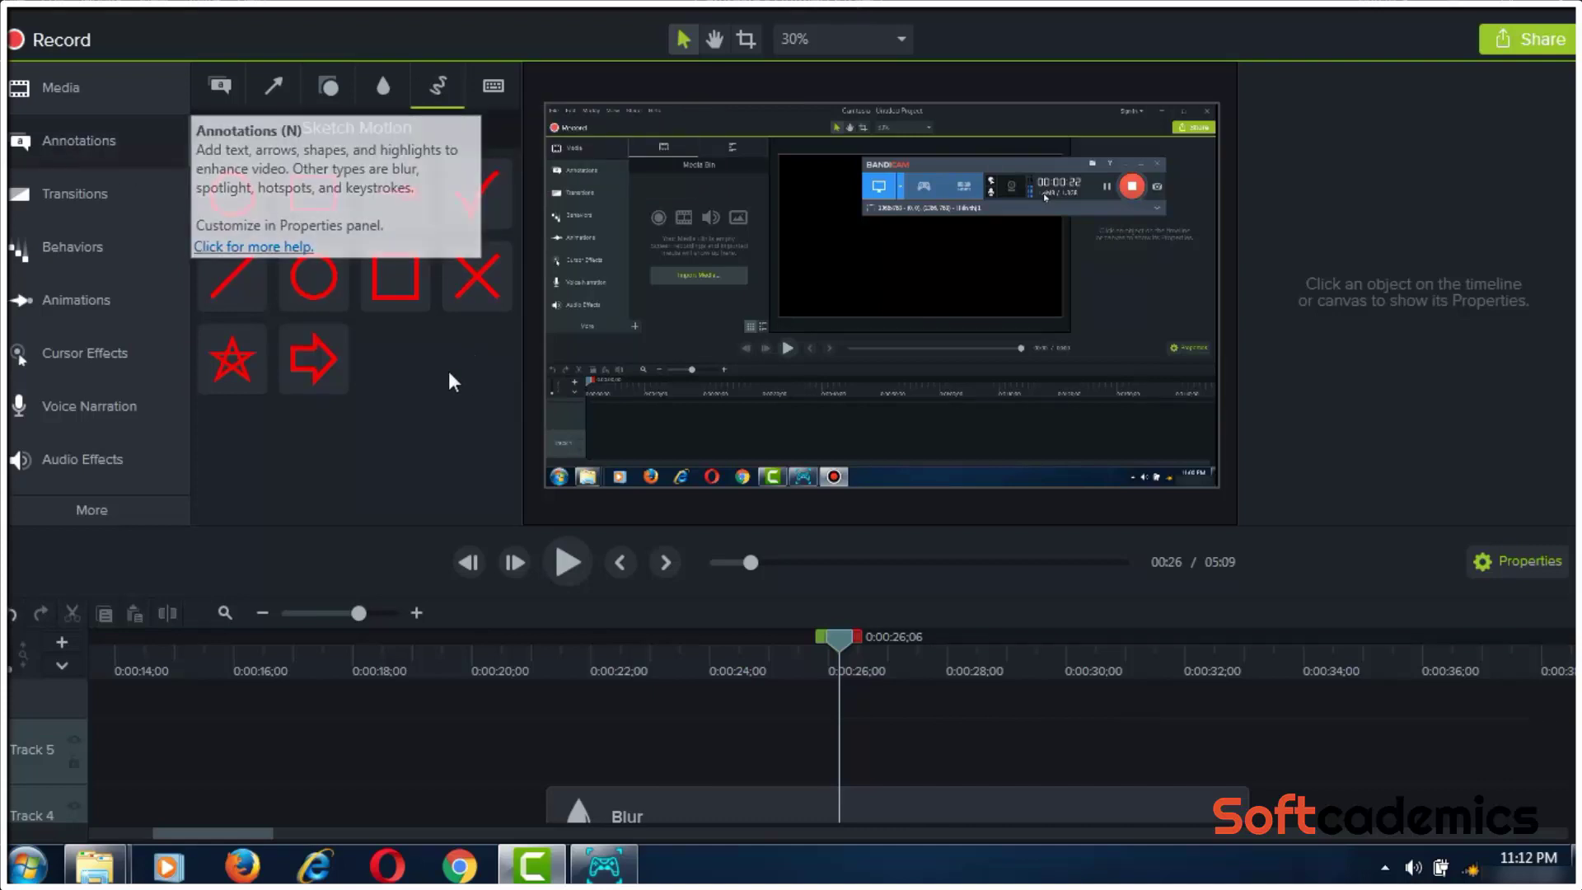
pyautogui.moveTo(412, 326)
pyautogui.mouseDown()
pyautogui.moveTo(753, 799)
pyautogui.moveTo(791, 728)
pyautogui.mouseUp()
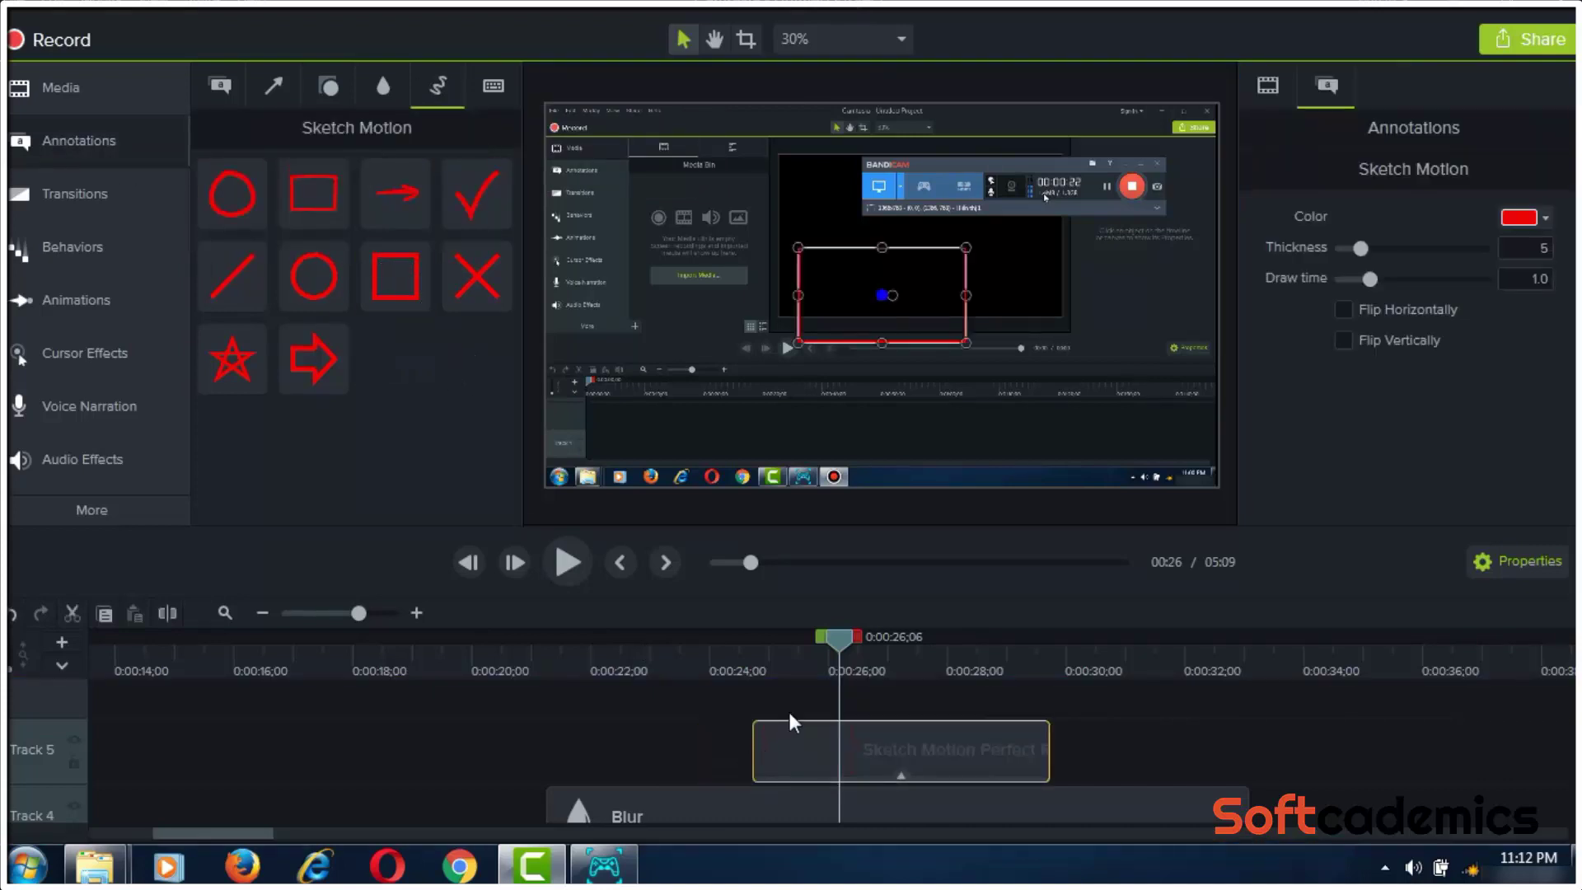
pyautogui.click(823, 680)
pyautogui.moveTo(798, 342); pyautogui.dragTo(645, 417)
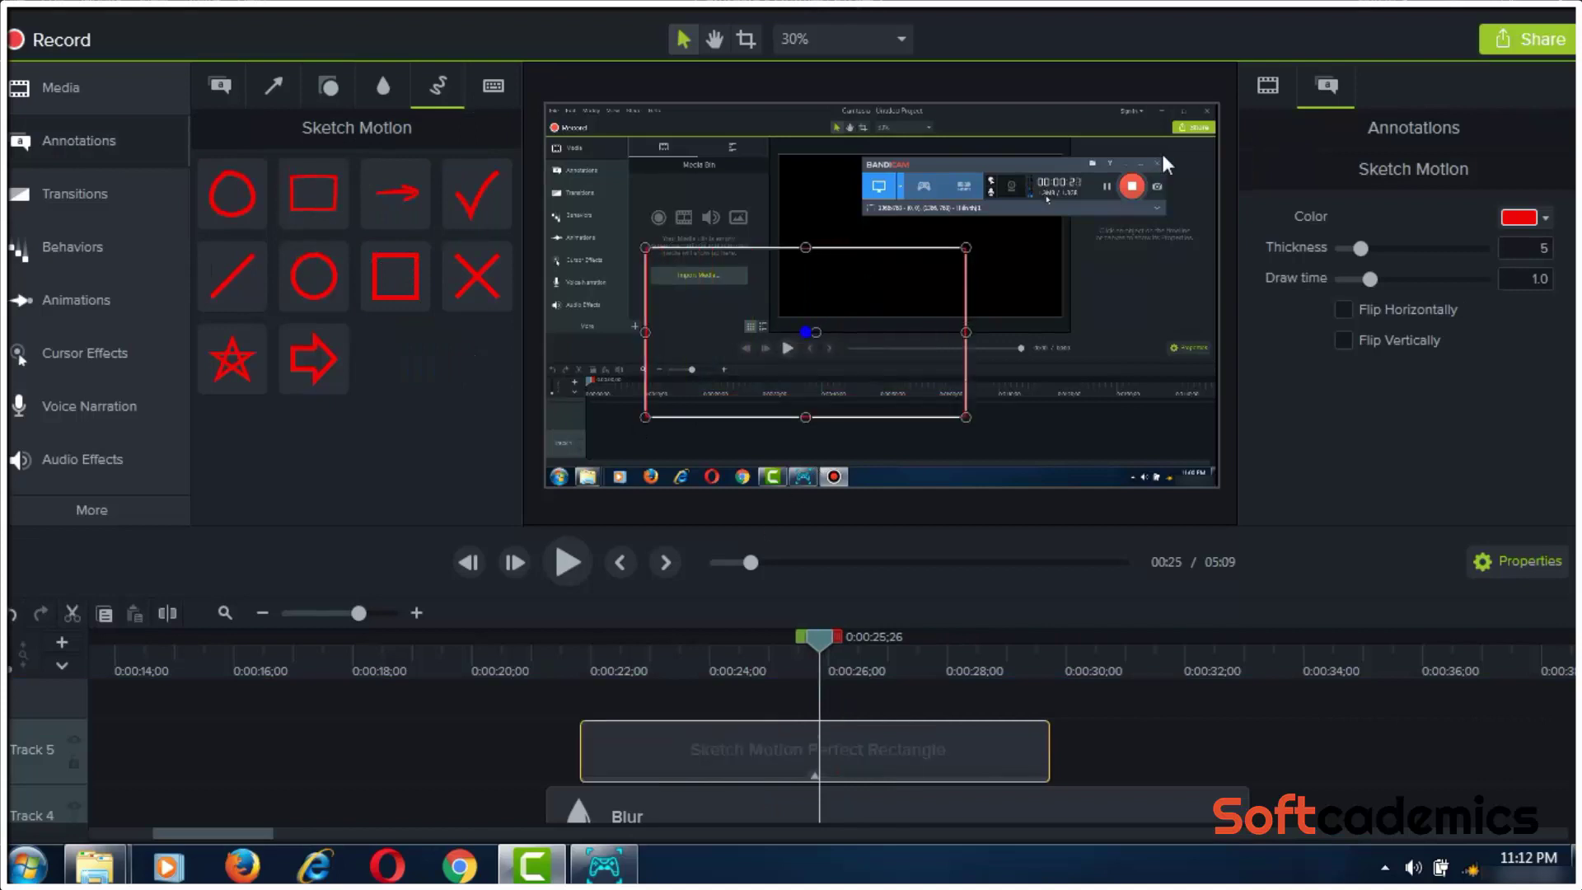
pyautogui.moveTo(971, 244); pyautogui.dragTo(1041, 226)
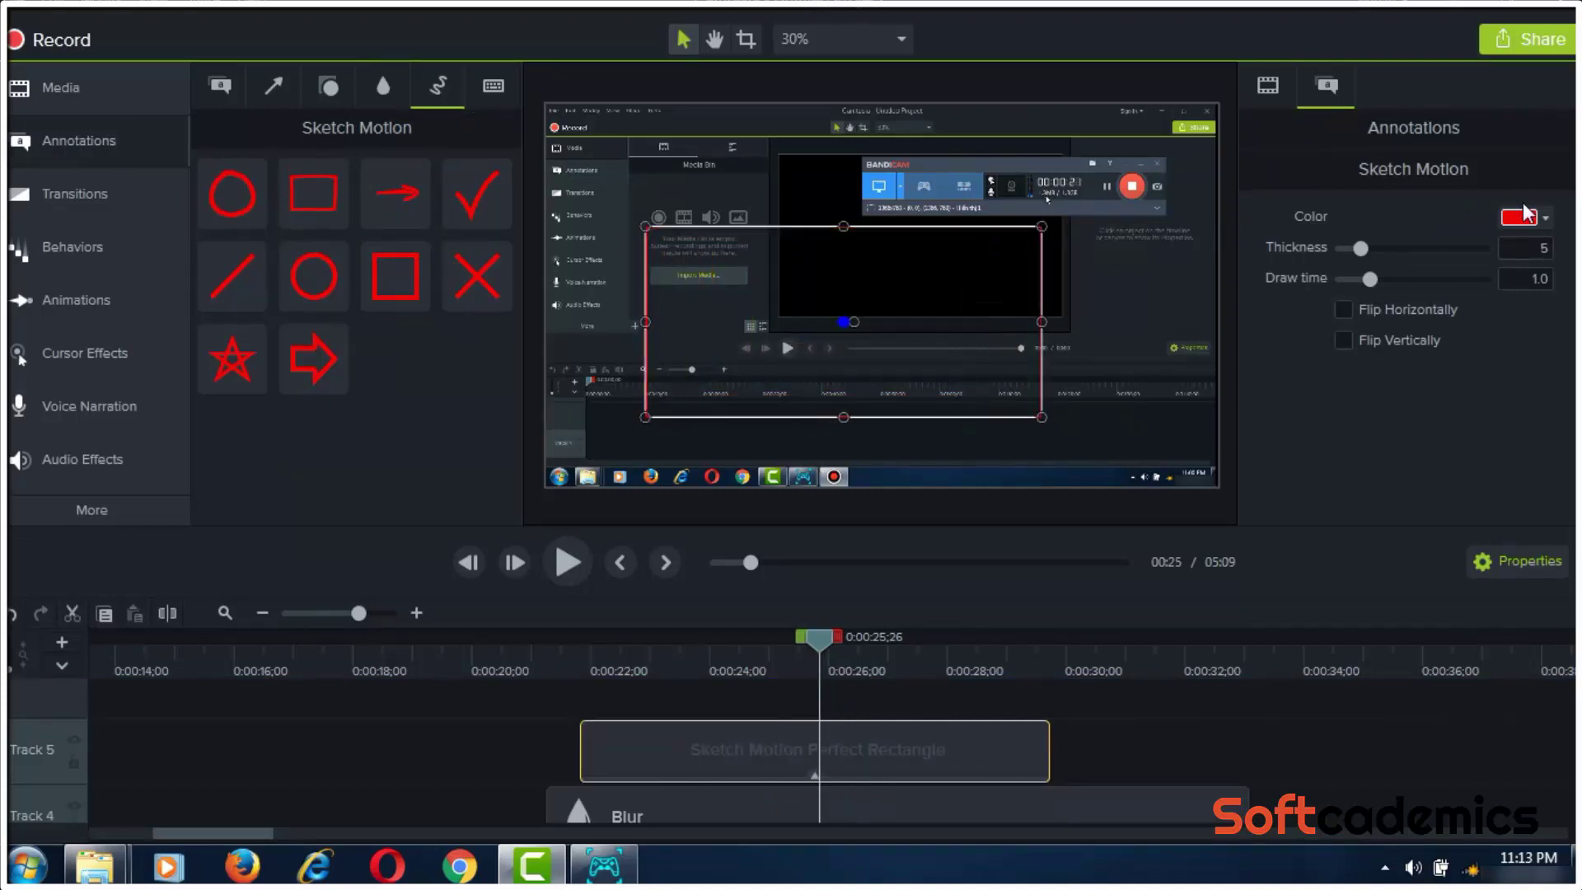
# Set the sketch motion rectangle's color to white and its thickness to 11
pyautogui.click(1534, 221)
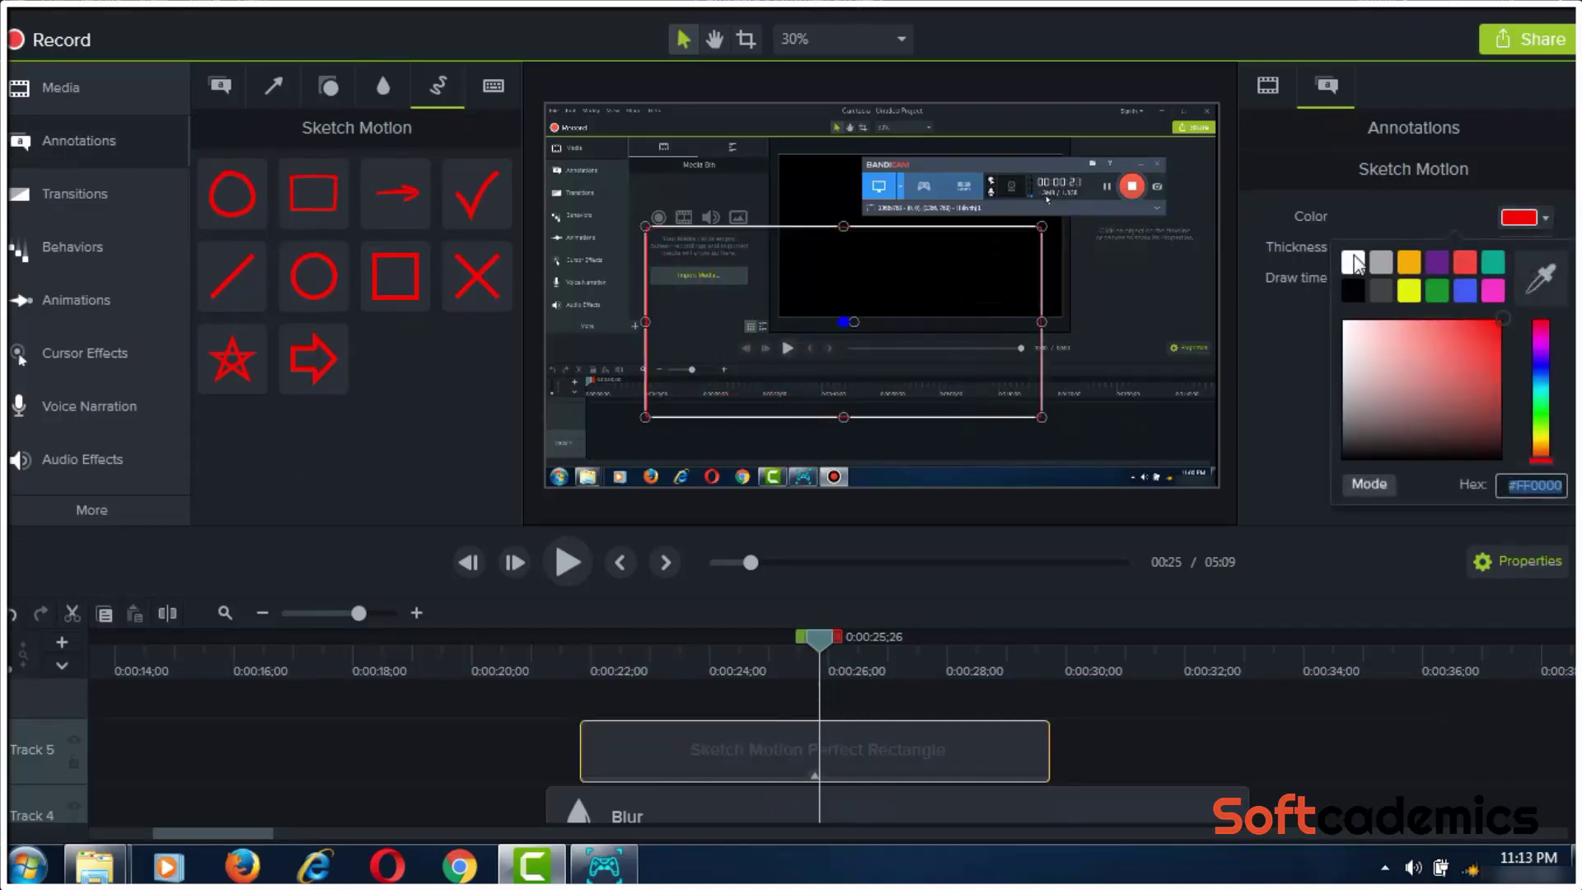
pyautogui.click(1367, 257)
pyautogui.moveTo(1367, 249); pyautogui.dragTo(1418, 249)
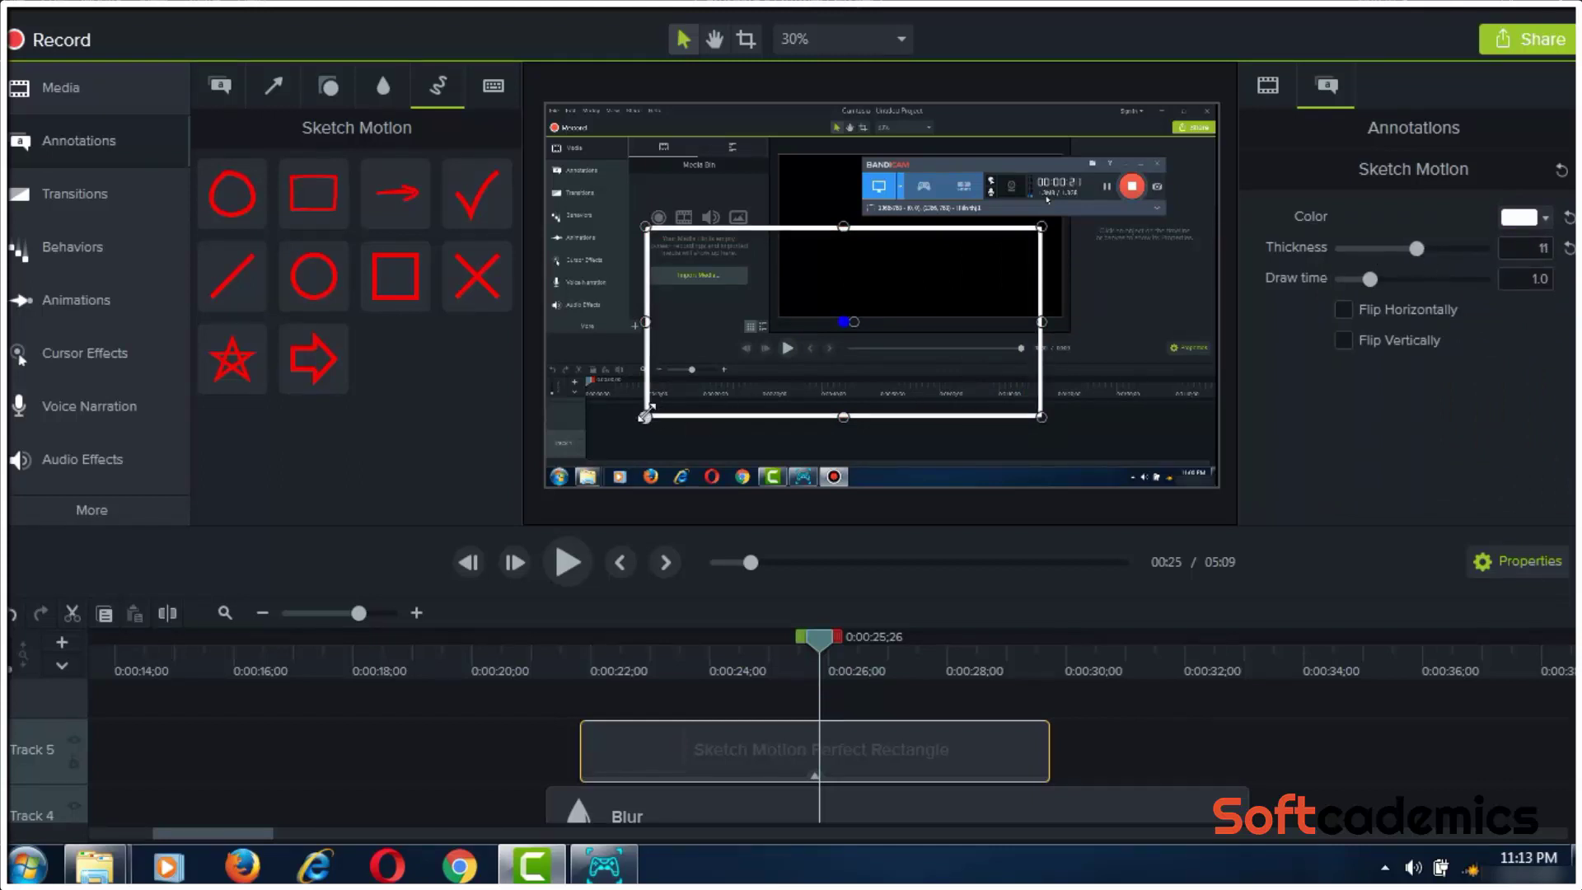
# Stretch the white rectangle to the corners of the canvas so that it frames the whole recording
pyautogui.moveTo(645, 417)
pyautogui.mouseDown()
pyautogui.moveTo(569, 473)
pyautogui.moveTo(565, 459)
pyautogui.mouseUp()
pyautogui.click(545, 479)
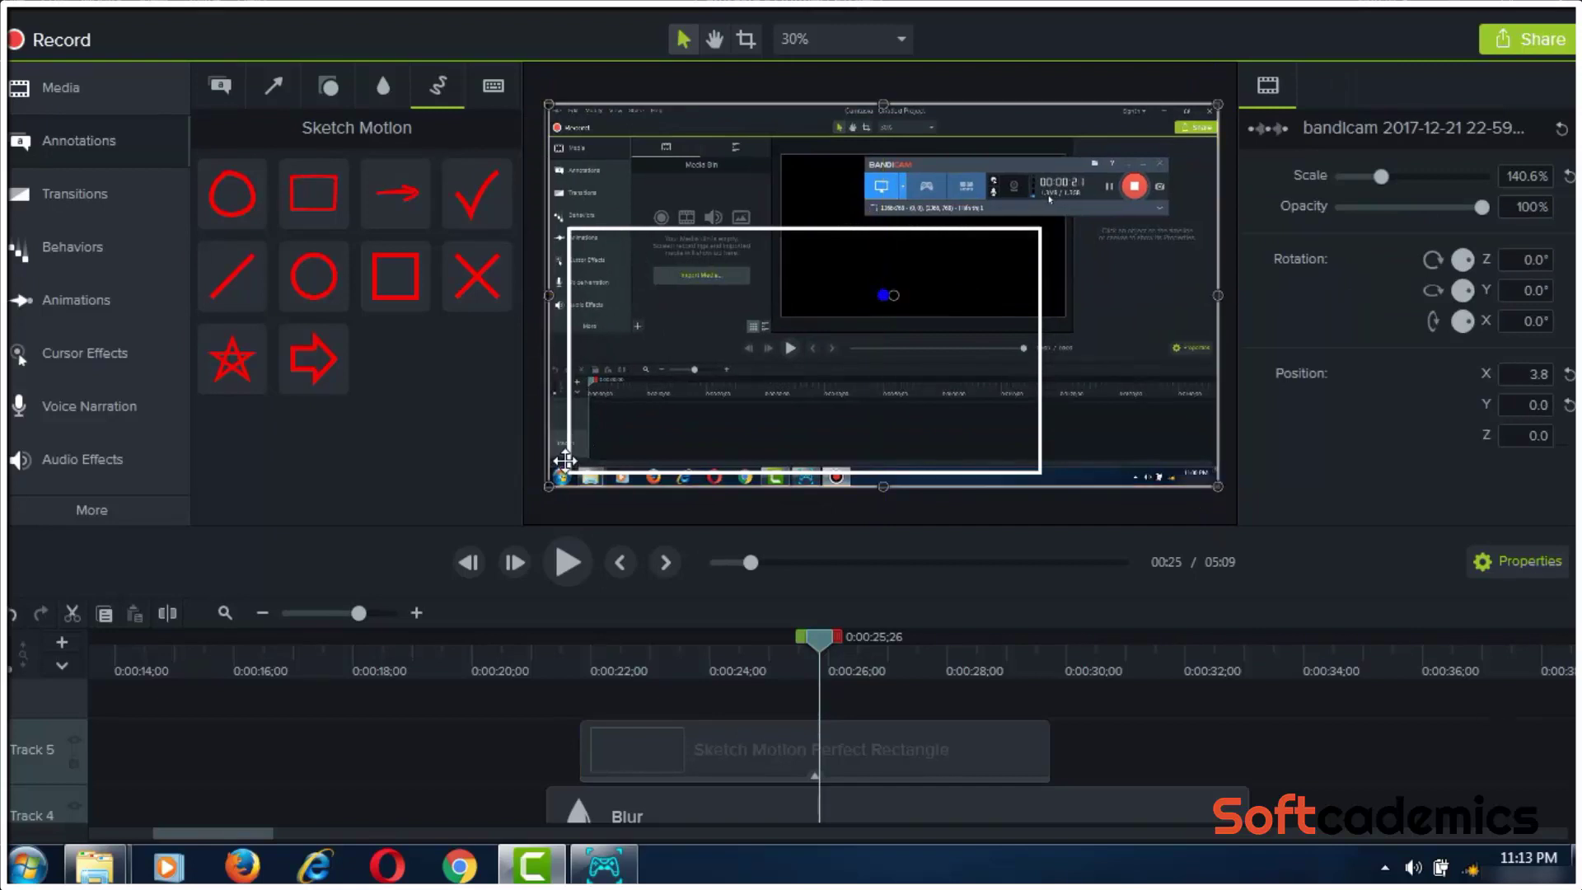
pyautogui.click(639, 420)
pyautogui.moveTo(1042, 225); pyautogui.dragTo(1218, 105)
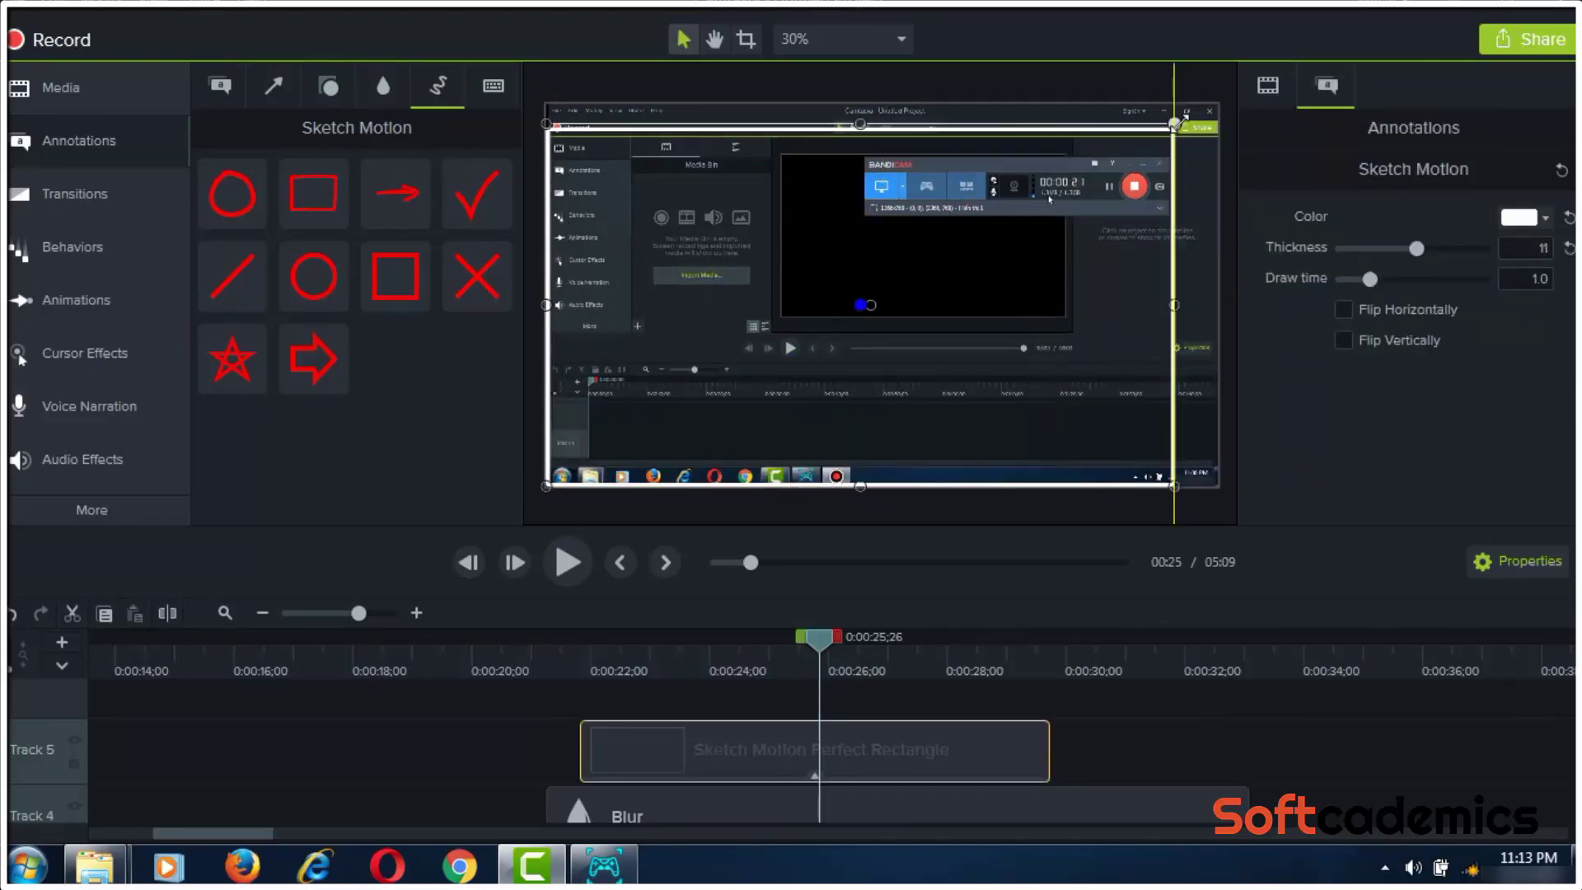
pyautogui.click(1037, 693)
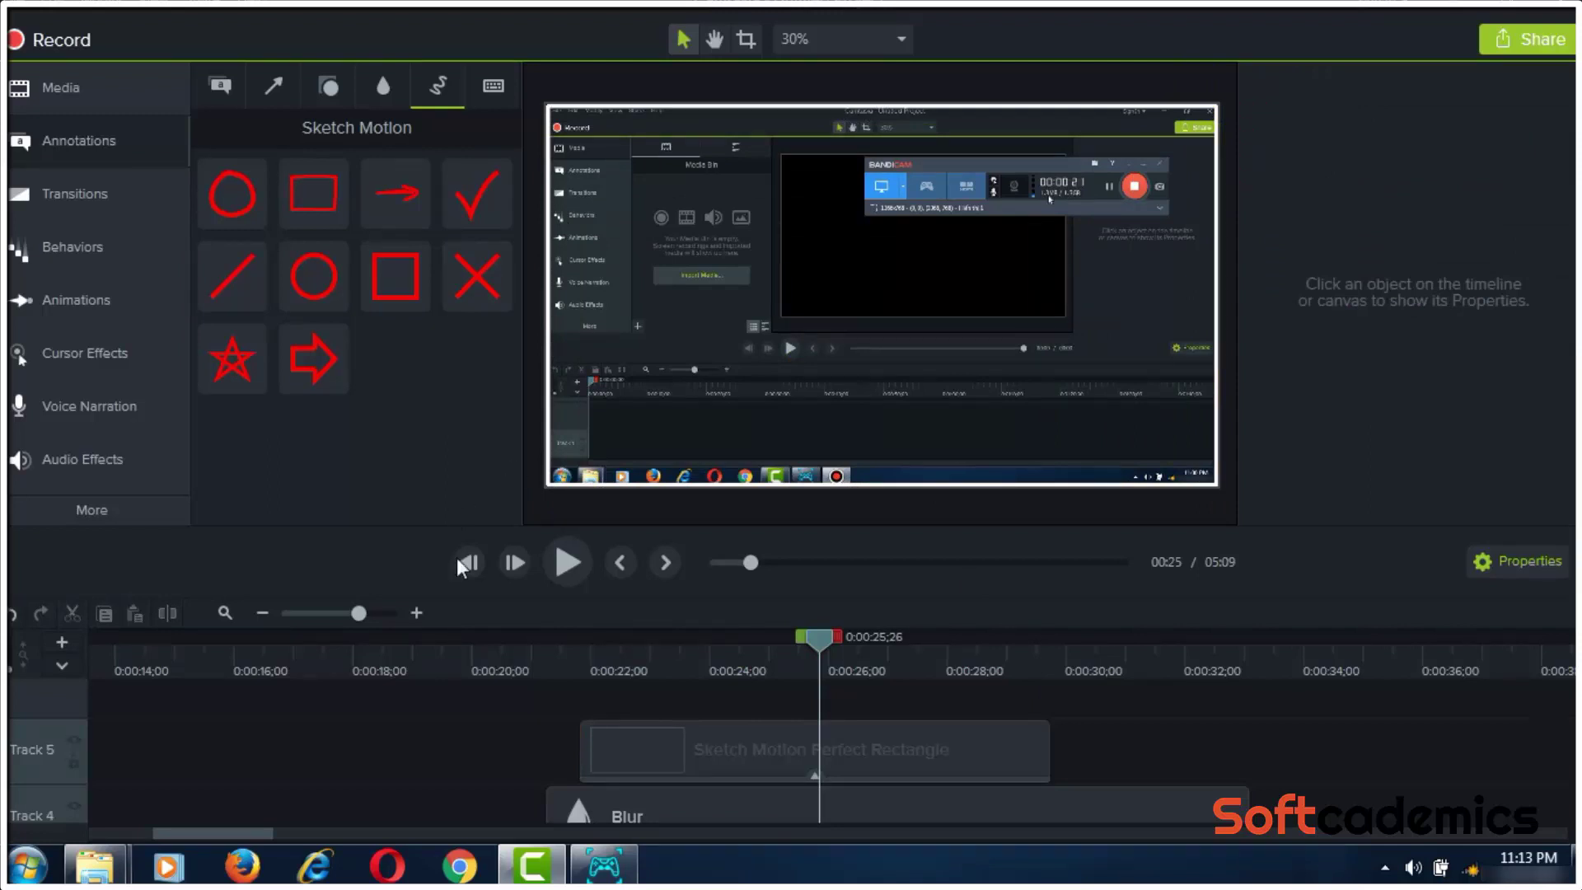
# Extend the rectangle clip on Track 5 at both ends to match the Blur clip, and preview the frame at 0:00:31;11
pyautogui.moveTo(566, 770); pyautogui.dragTo(547, 771)
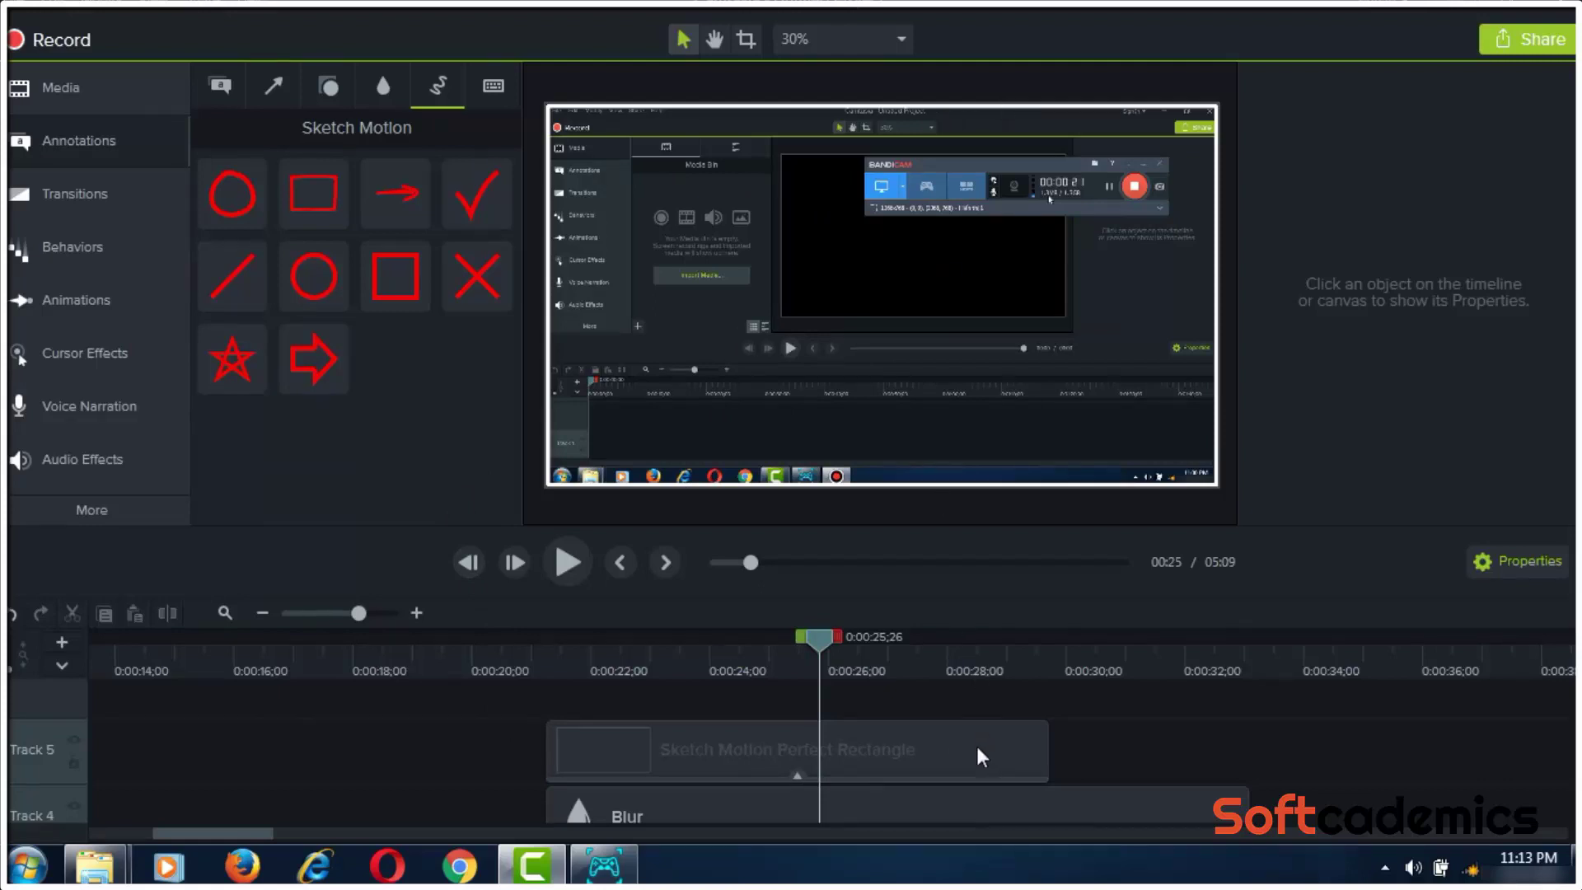
pyautogui.moveTo(1047, 742); pyautogui.dragTo(1249, 742)
pyautogui.moveTo(1095, 672); pyautogui.dragTo(1146, 671)
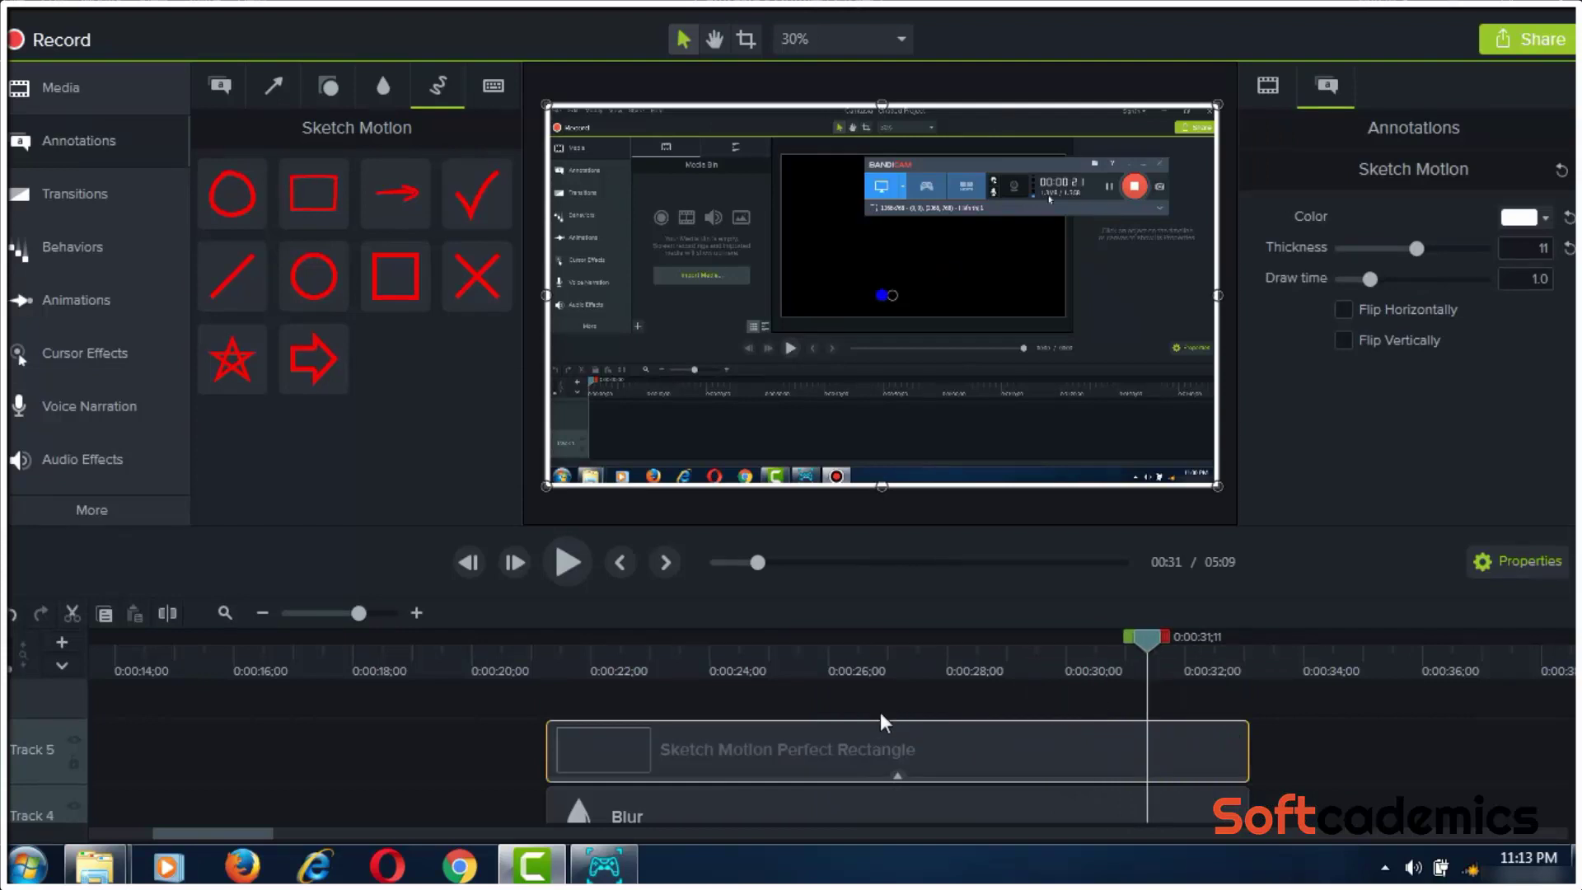
# Add a Sketch Motion Arrow on Track 6 above the rectangle clip and show its frame at 0:00:24;26
pyautogui.click(882, 709)
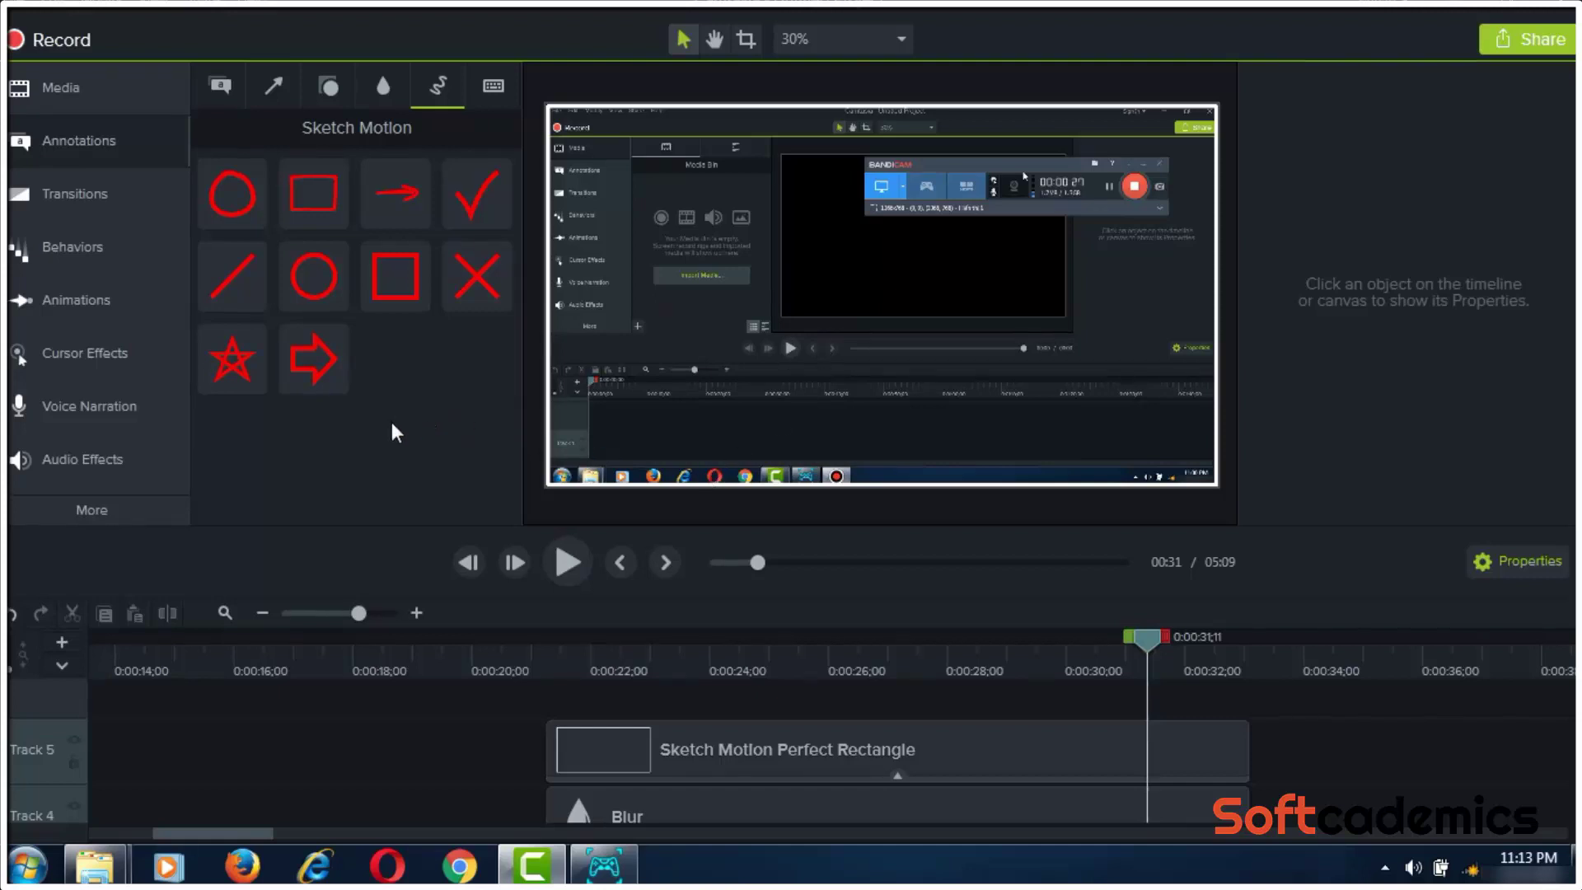
pyautogui.scroll(1, 602, 725)
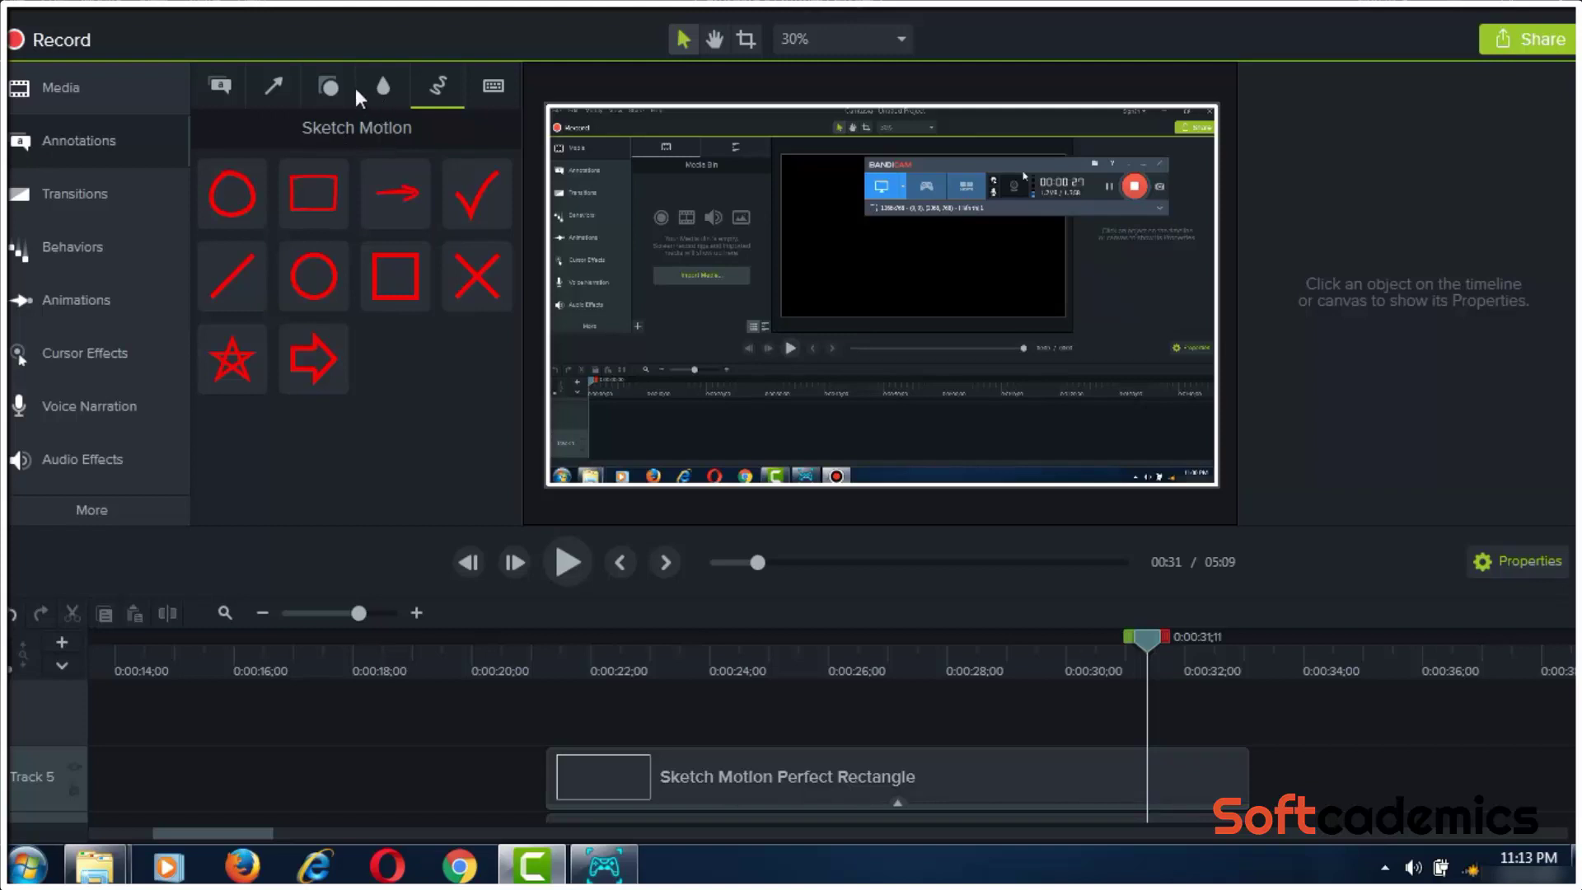
pyautogui.click(332, 89)
pyautogui.moveTo(404, 195)
pyautogui.mouseDown()
pyautogui.moveTo(678, 624)
pyautogui.moveTo(717, 724)
pyautogui.mouseUp()
pyautogui.click(759, 669)
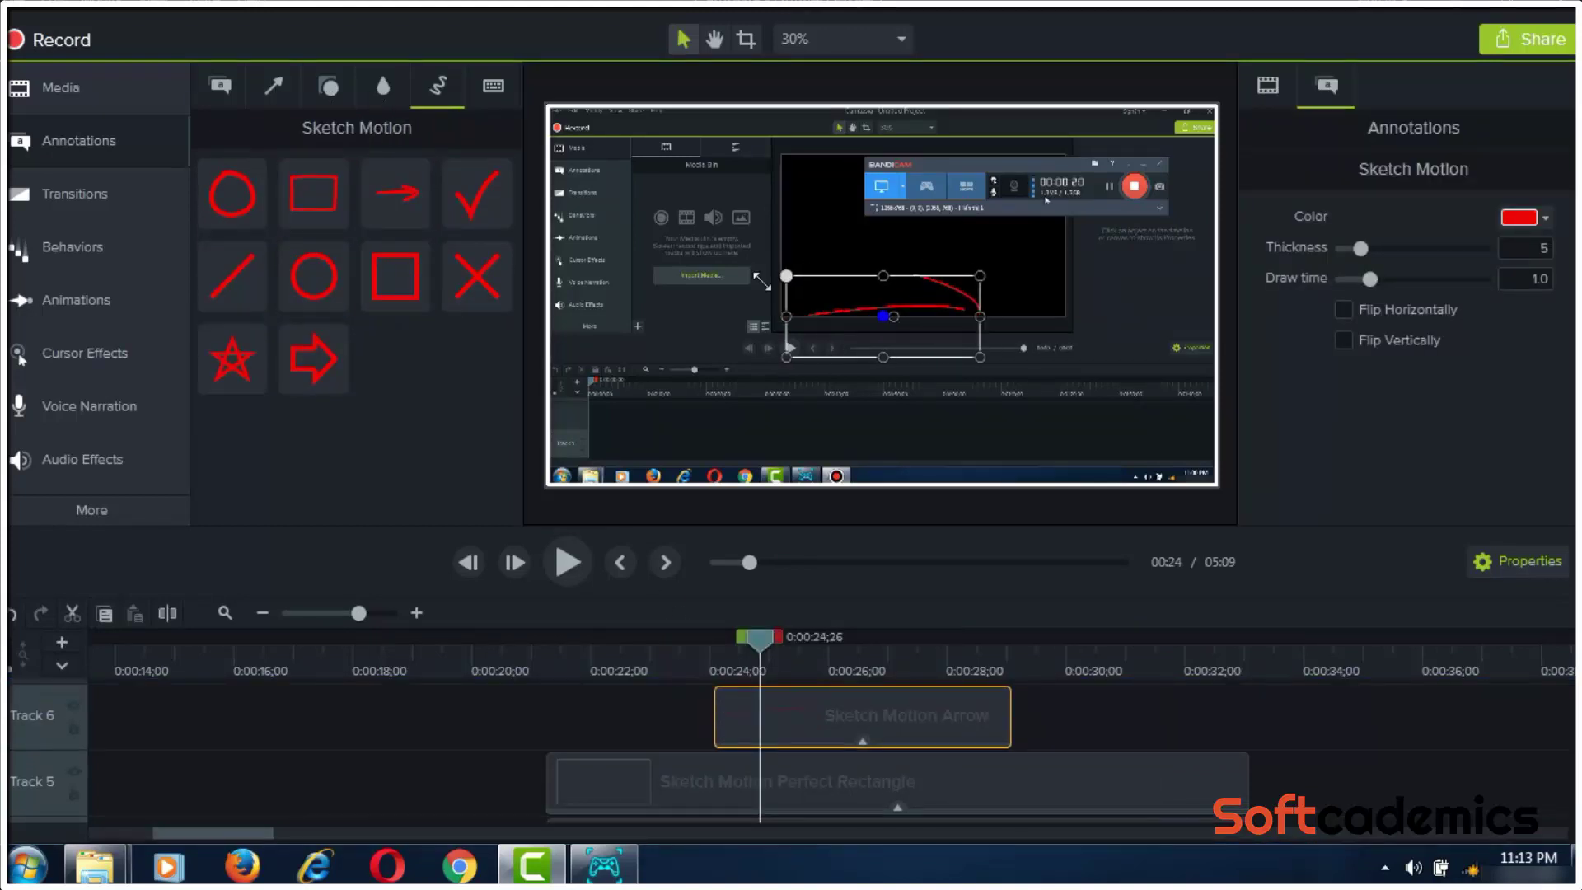
# Try the sketch motion arrow over the Bandicam toolbar in the recording, and delete it from Track 6
pyautogui.moveTo(863, 287)
pyautogui.mouseDown()
pyautogui.moveTo(670, 255)
pyautogui.moveTo(700, 212)
pyautogui.mouseUp()
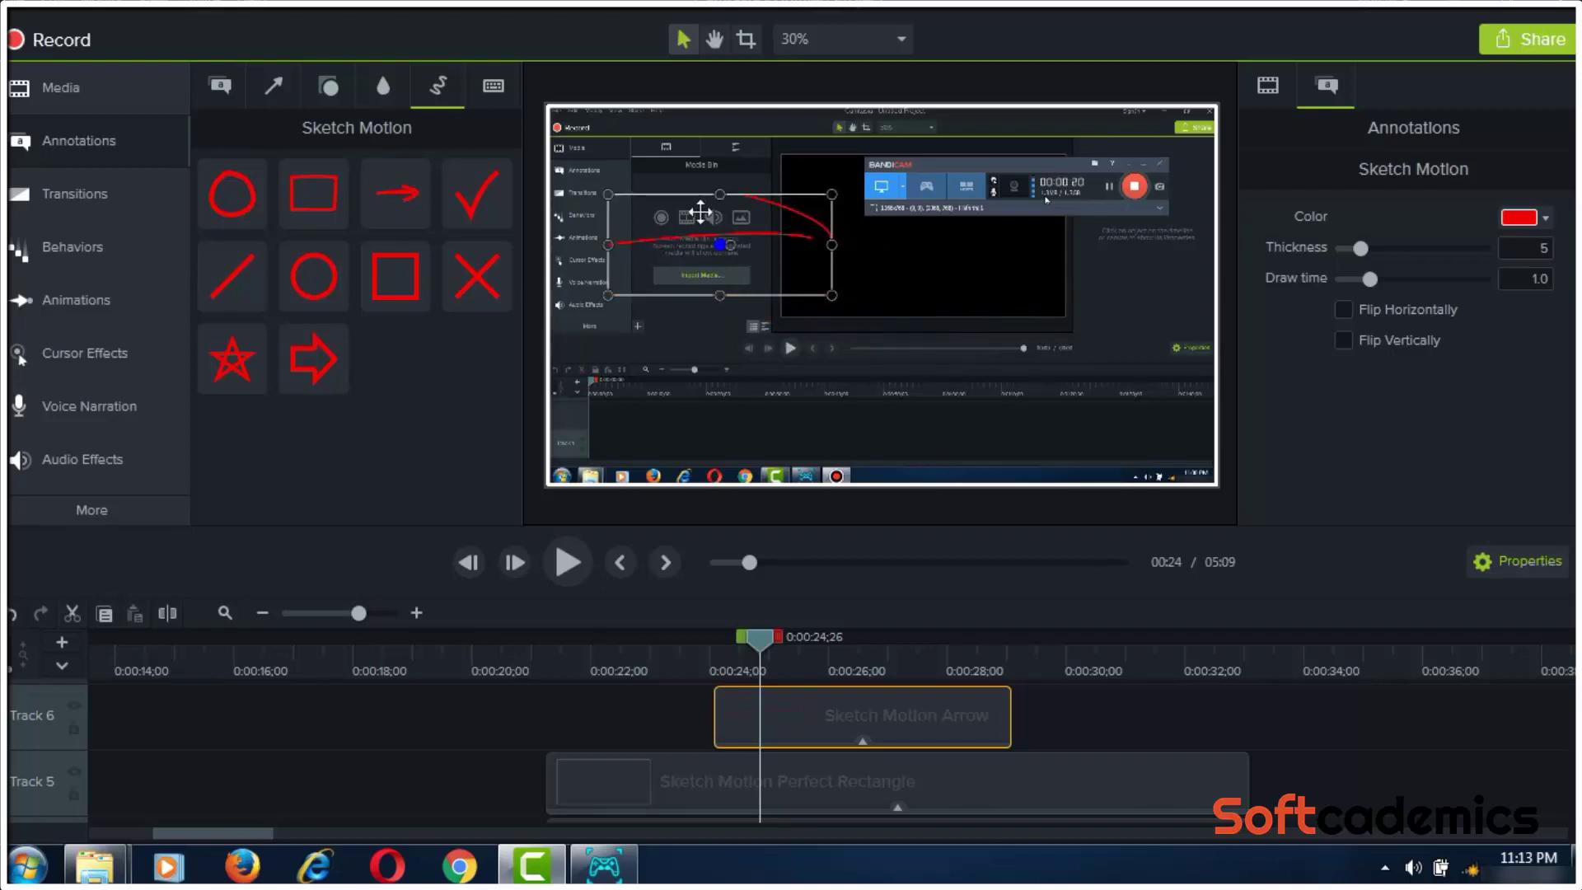
pyautogui.moveTo(795, 233)
pyautogui.mouseDown()
pyautogui.moveTo(795, 255)
pyautogui.moveTo(1040, 355)
pyautogui.moveTo(1137, 346)
pyautogui.moveTo(1074, 205)
pyautogui.mouseUp()
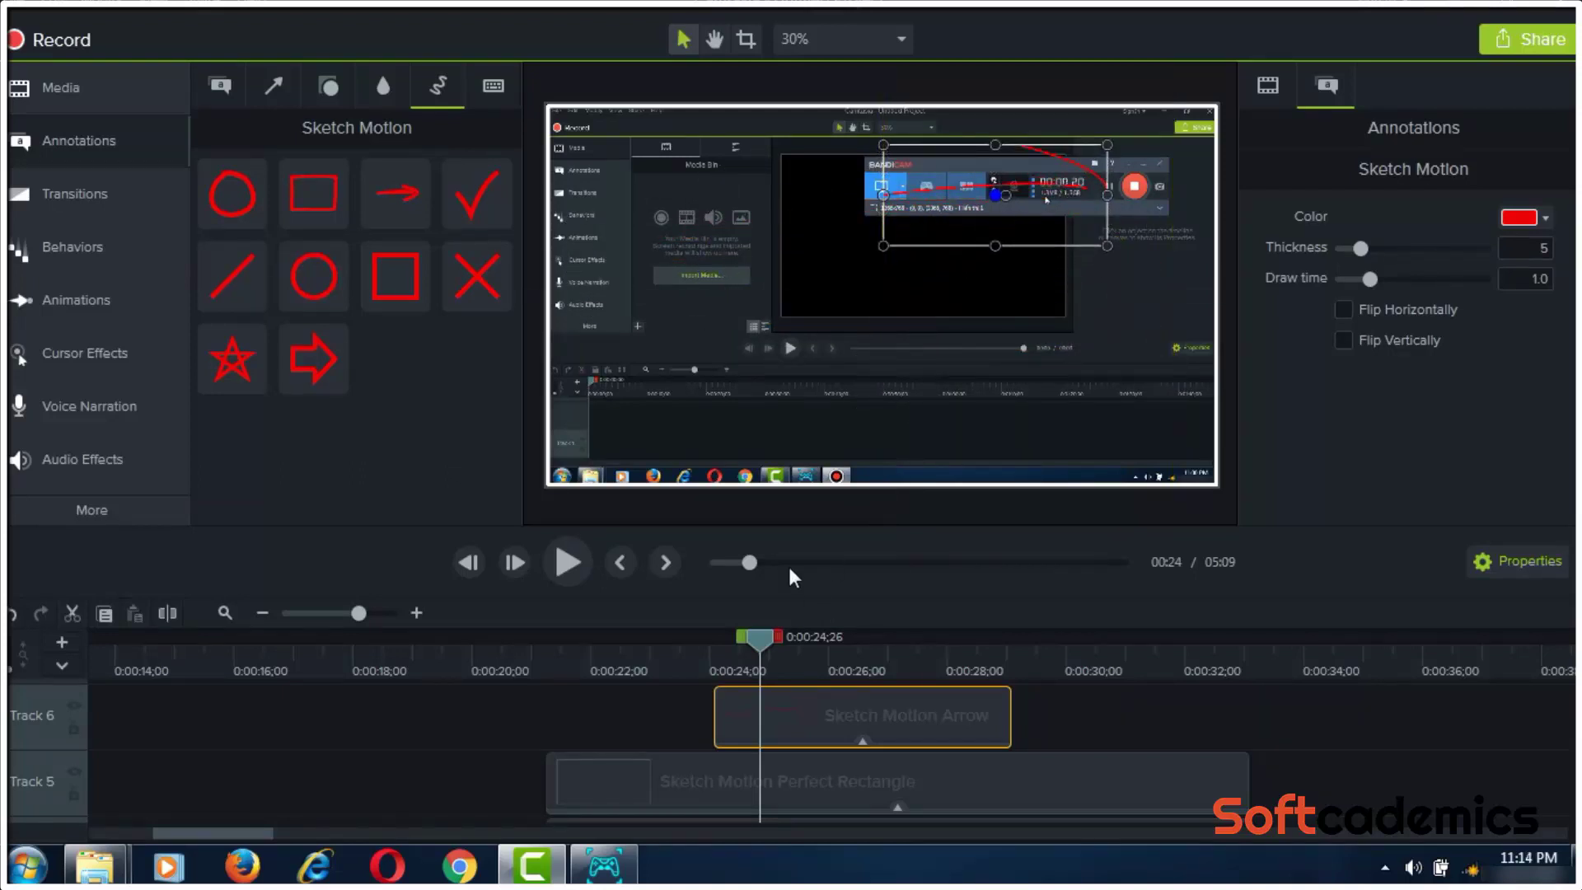
pyautogui.moveTo(798, 641); pyautogui.dragTo(903, 641)
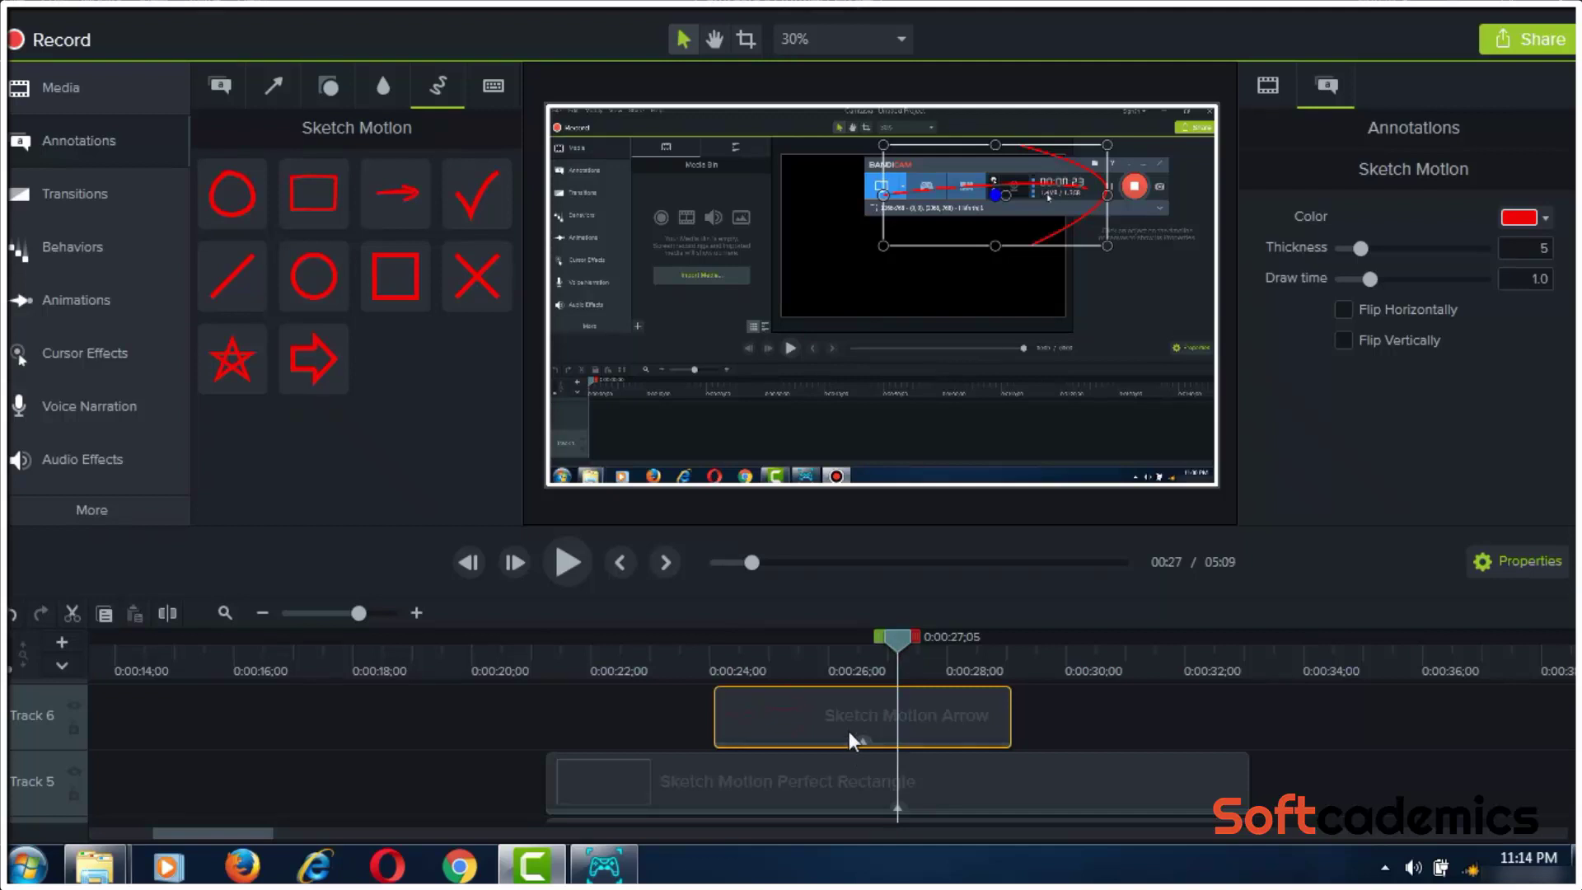
pyautogui.press('Delete')
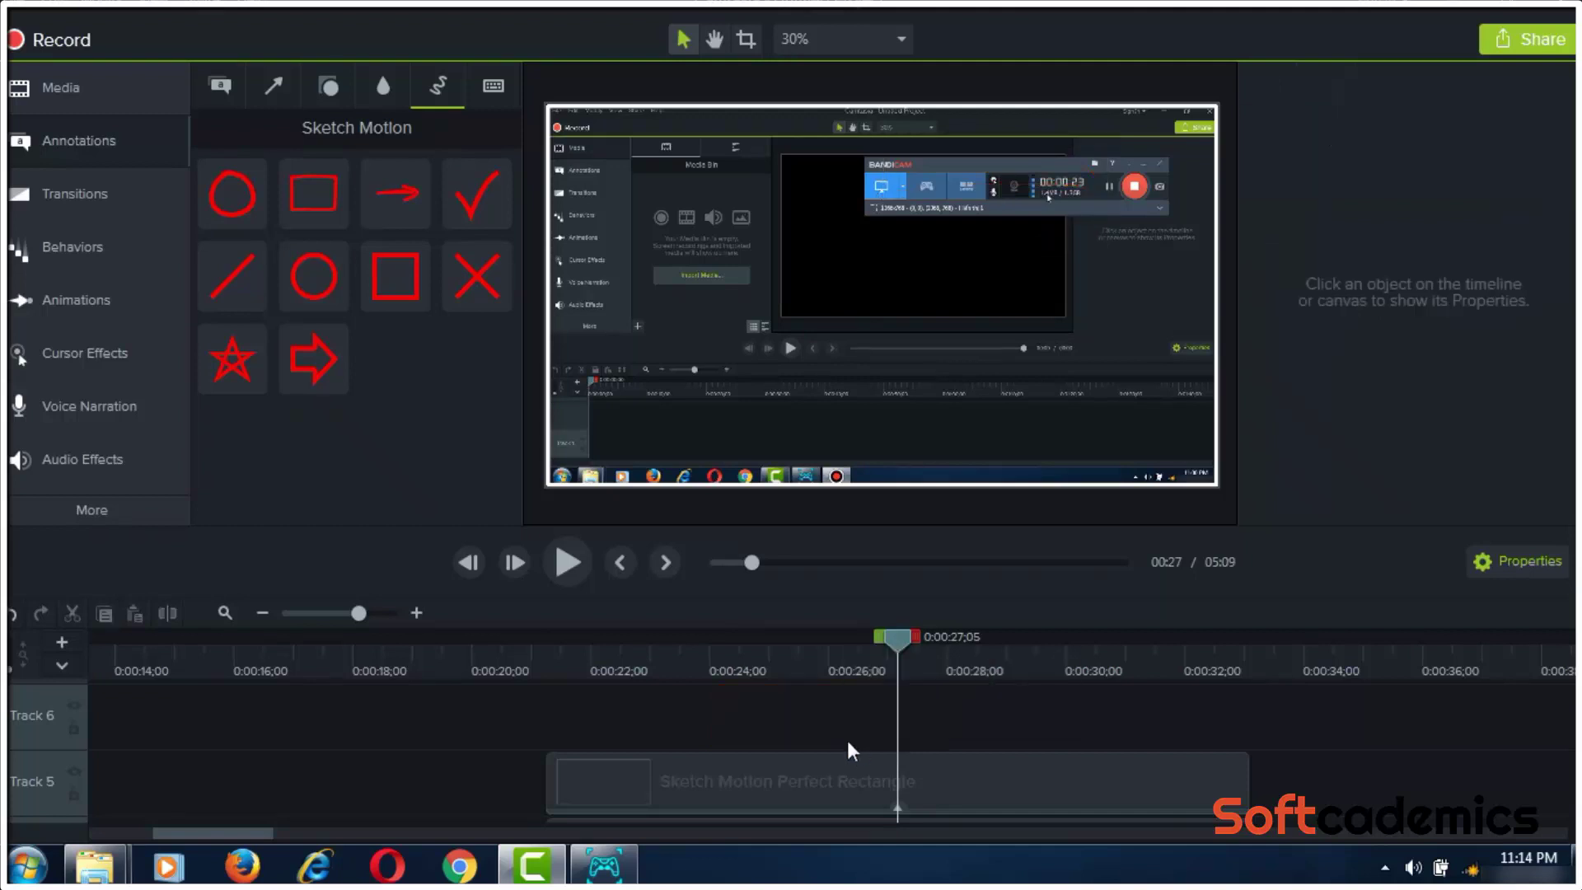
# Add outtro.mp4 from the media bin at the end of the timeline, and display the available transitions
pyautogui.scroll(-5, 653, 830)
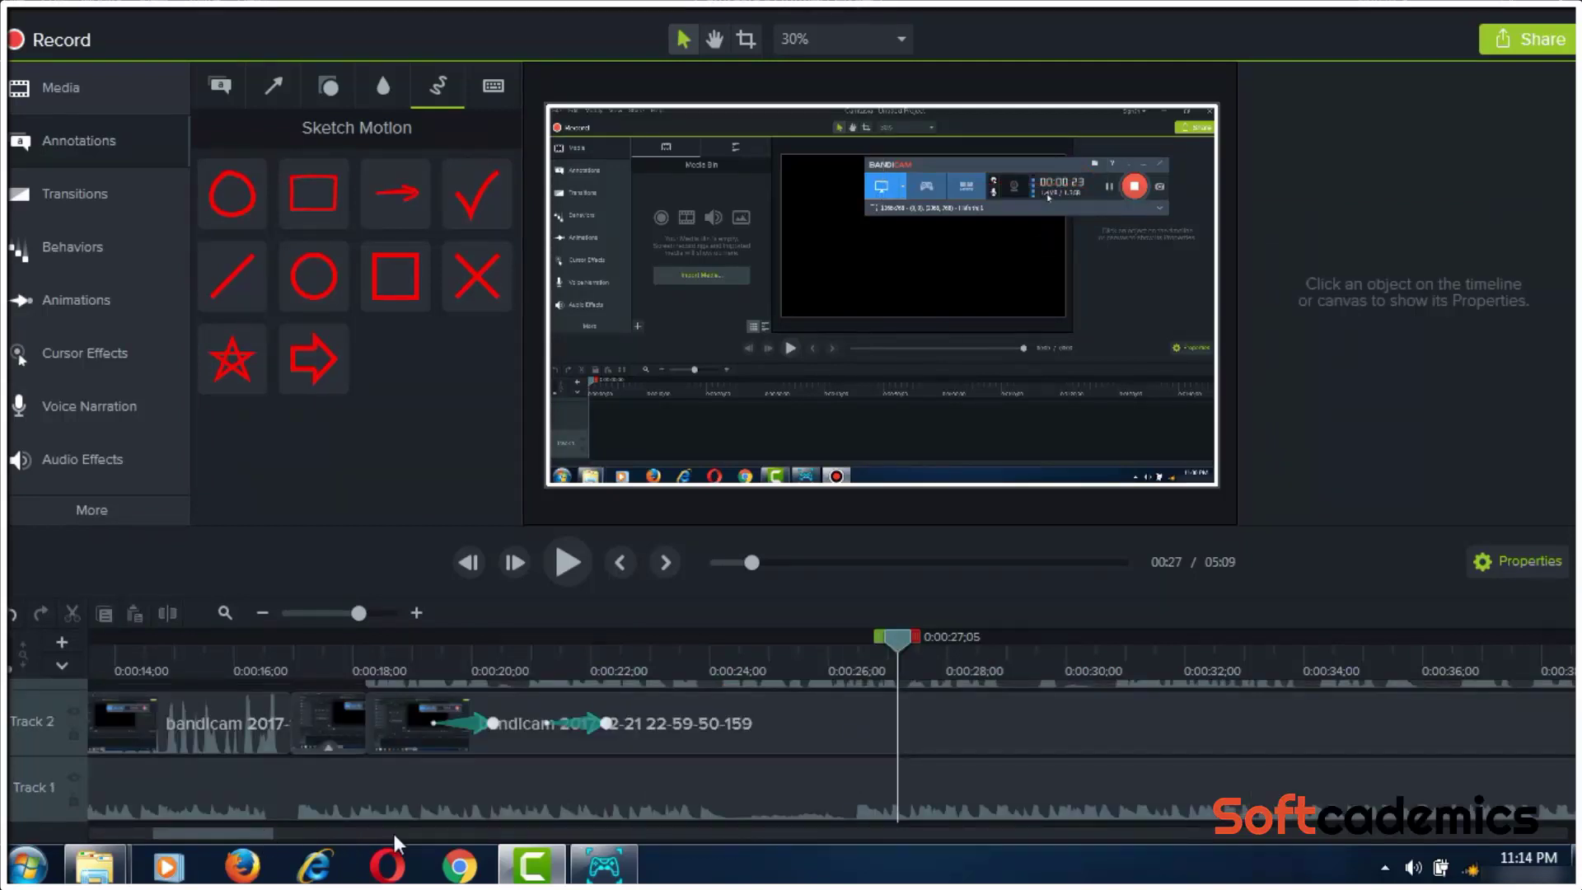
pyautogui.moveTo(396, 841); pyautogui.dragTo(1566, 839)
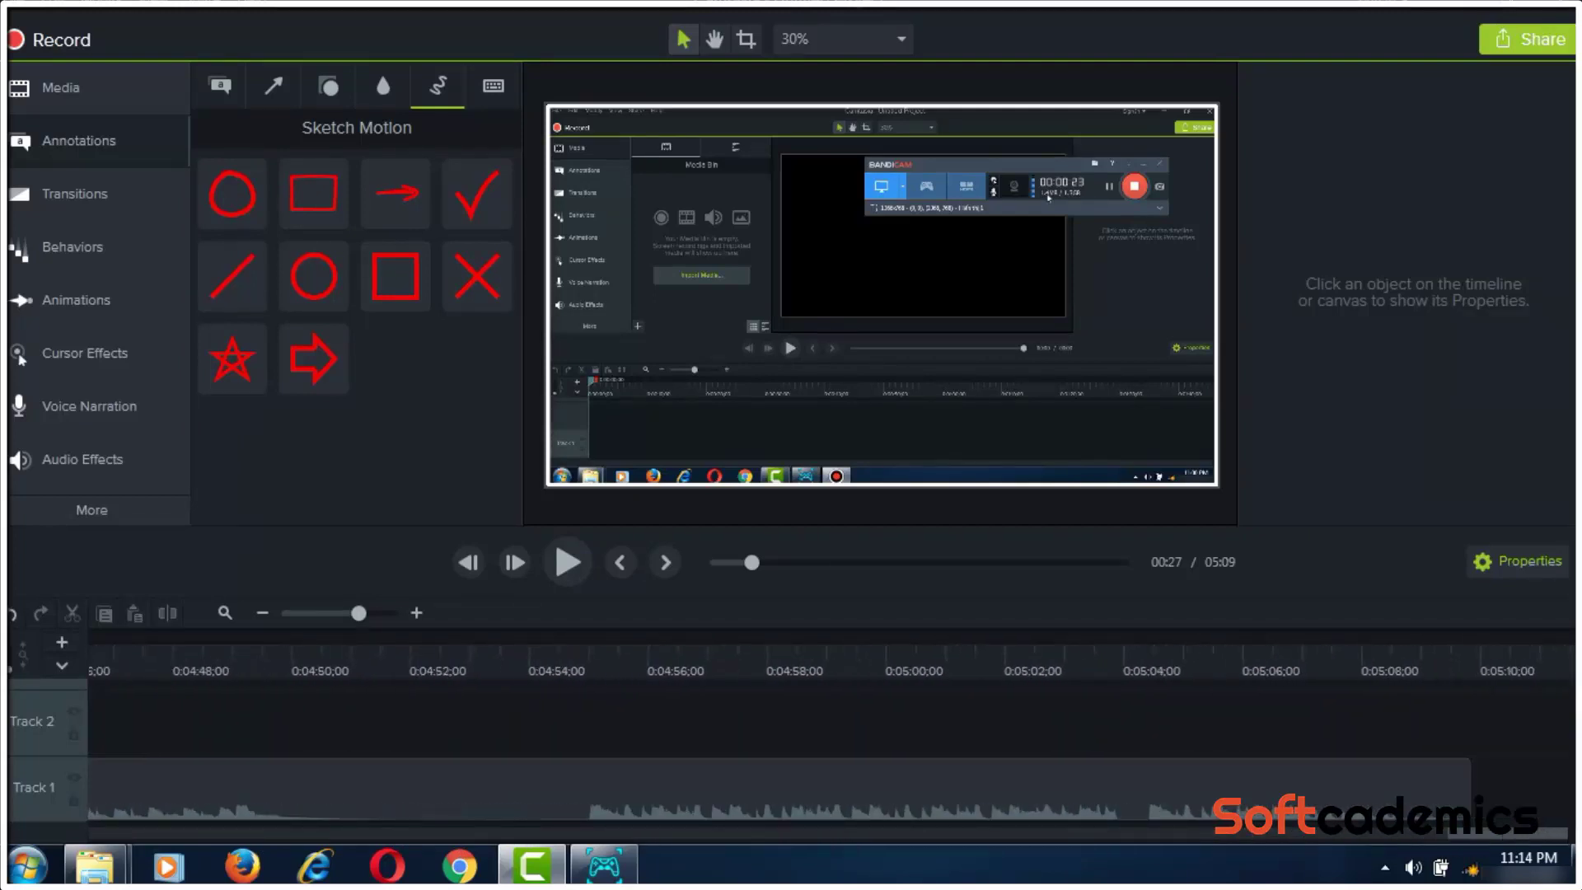
pyautogui.click(115, 94)
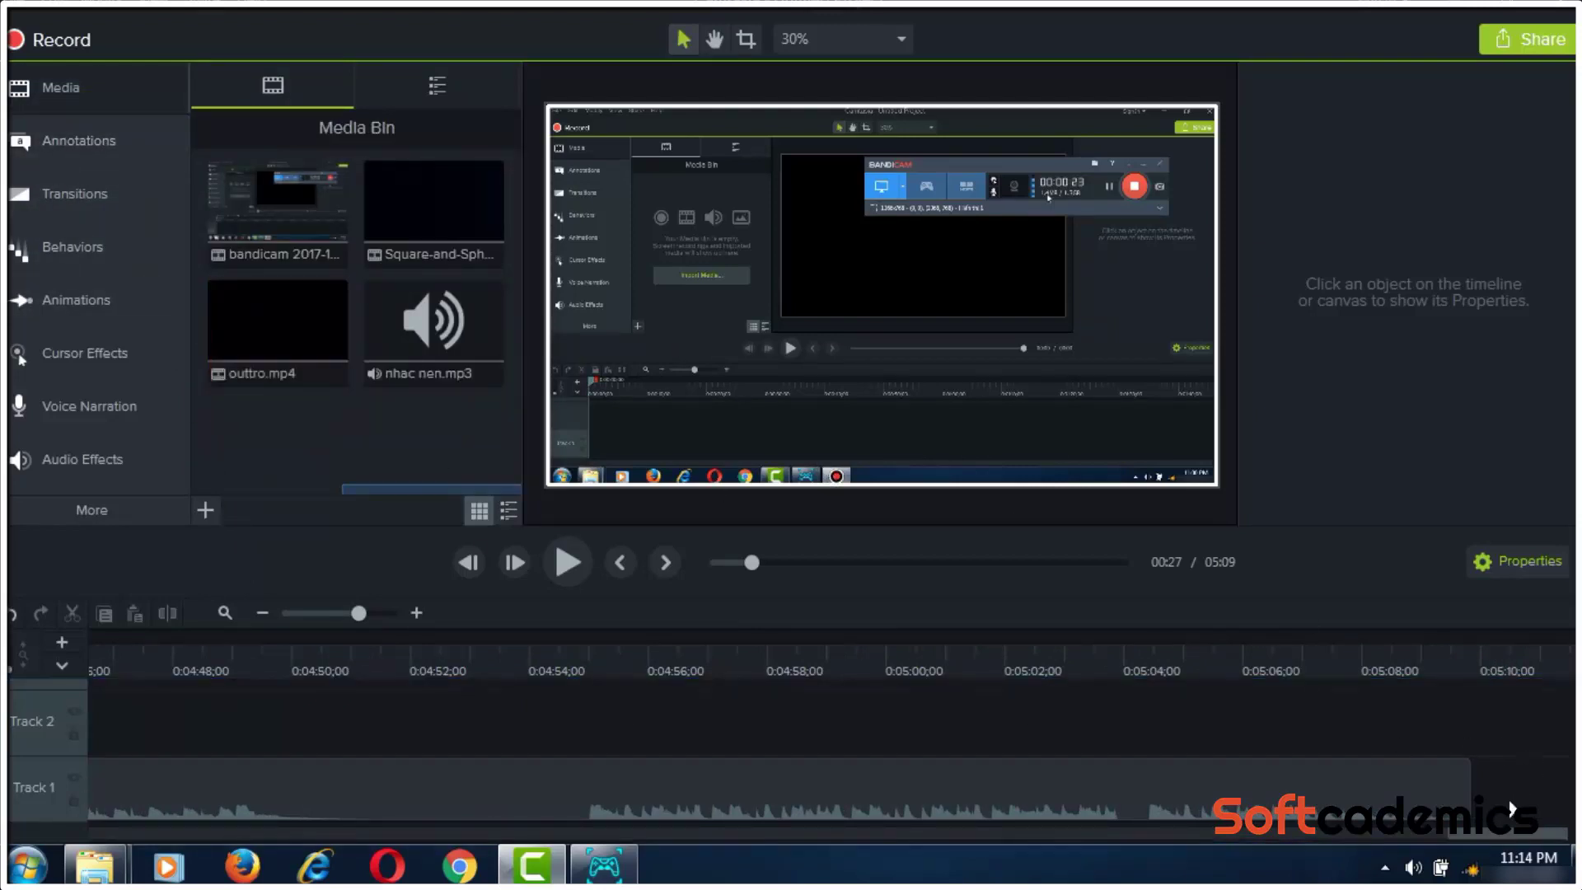
pyautogui.moveTo(264, 324); pyautogui.dragTo(1495, 820)
pyautogui.click(103, 198)
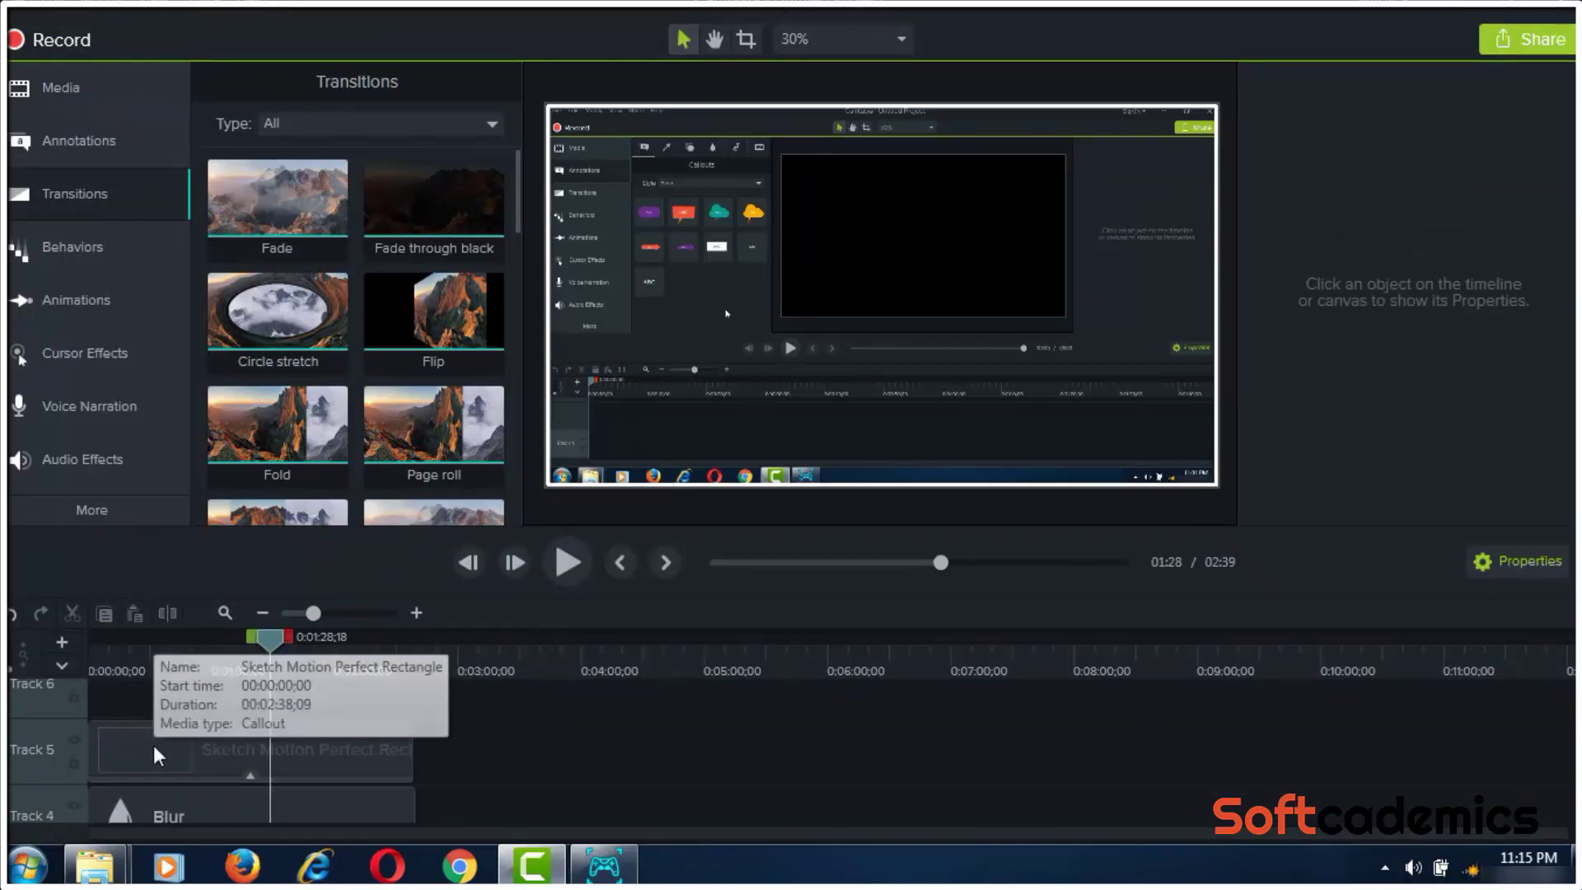
# Import the logothaydoi1 image from the video folder in File Explorer into the Camtasia media bin
pyautogui.scroll(-3, 560, 754)
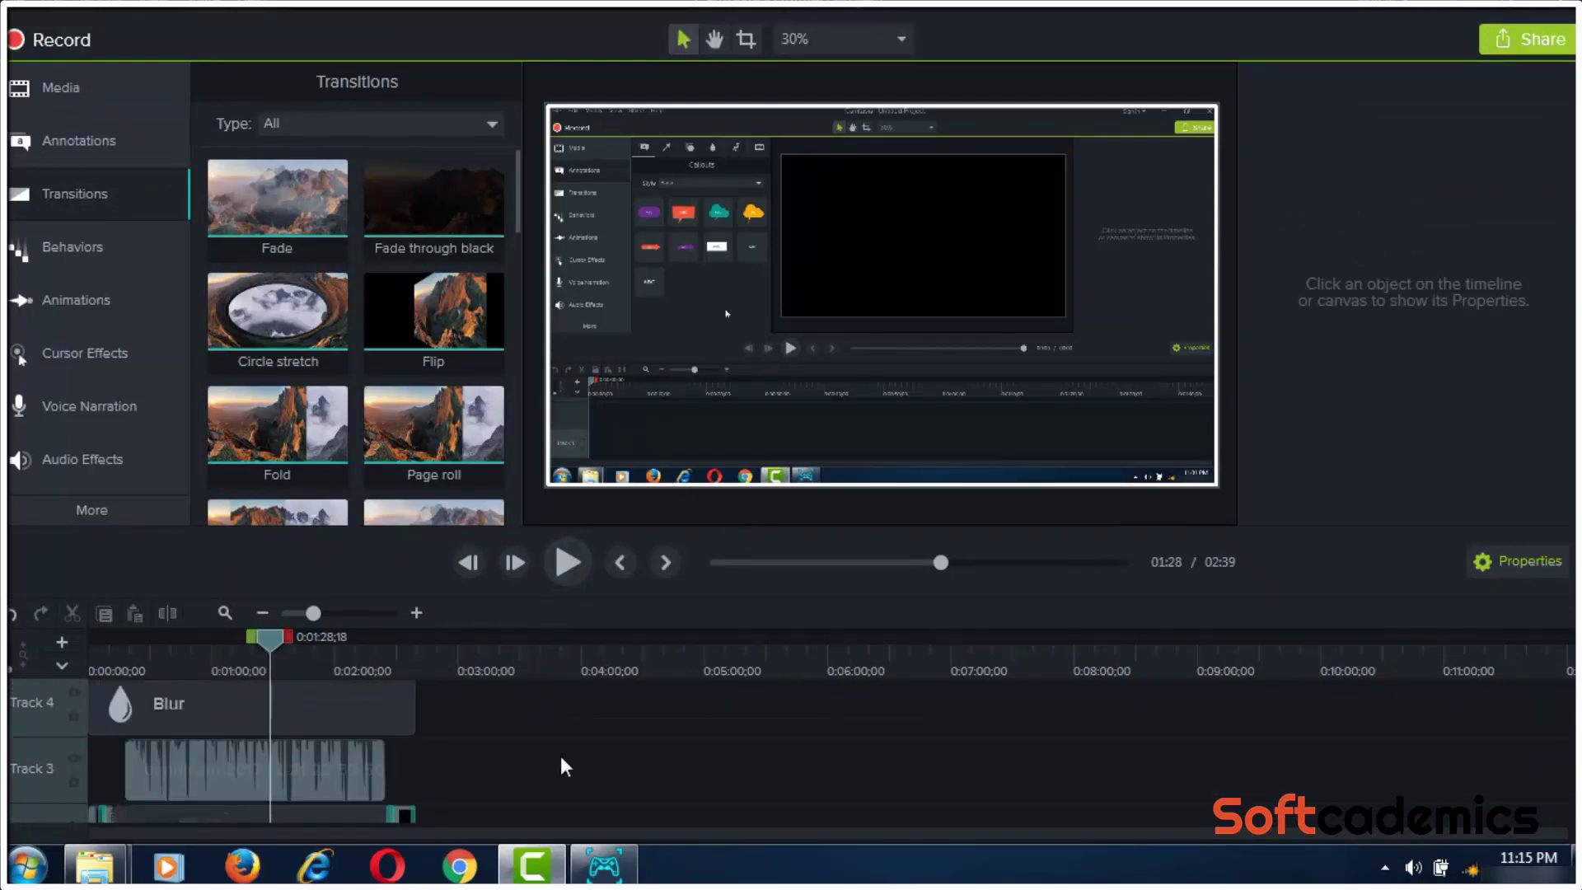
pyautogui.scroll(4, 560, 755)
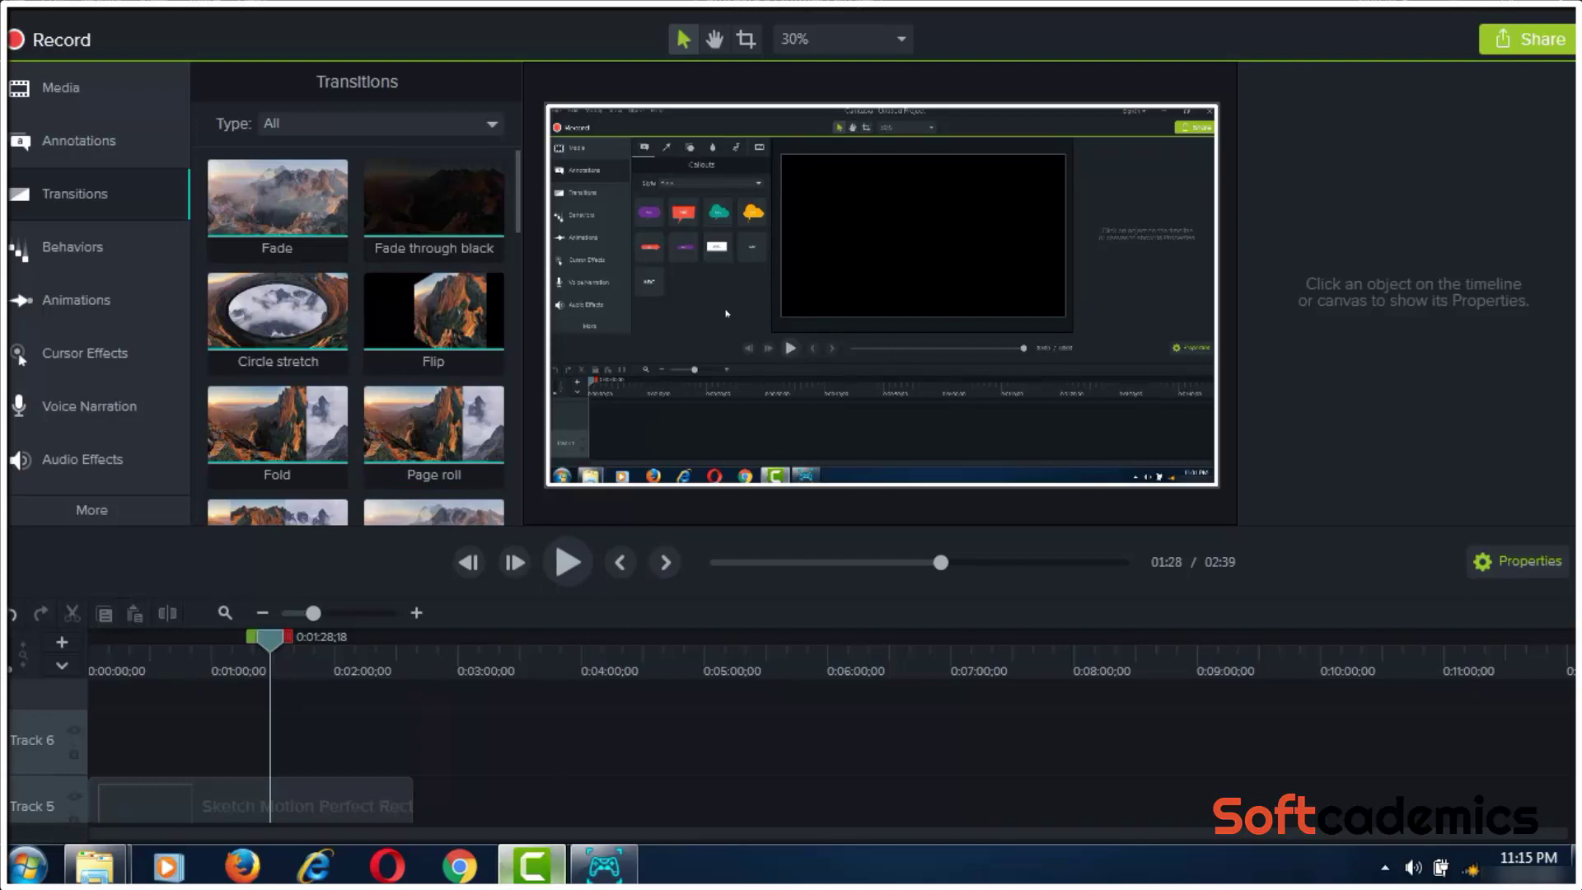
pyautogui.click(551, 867)
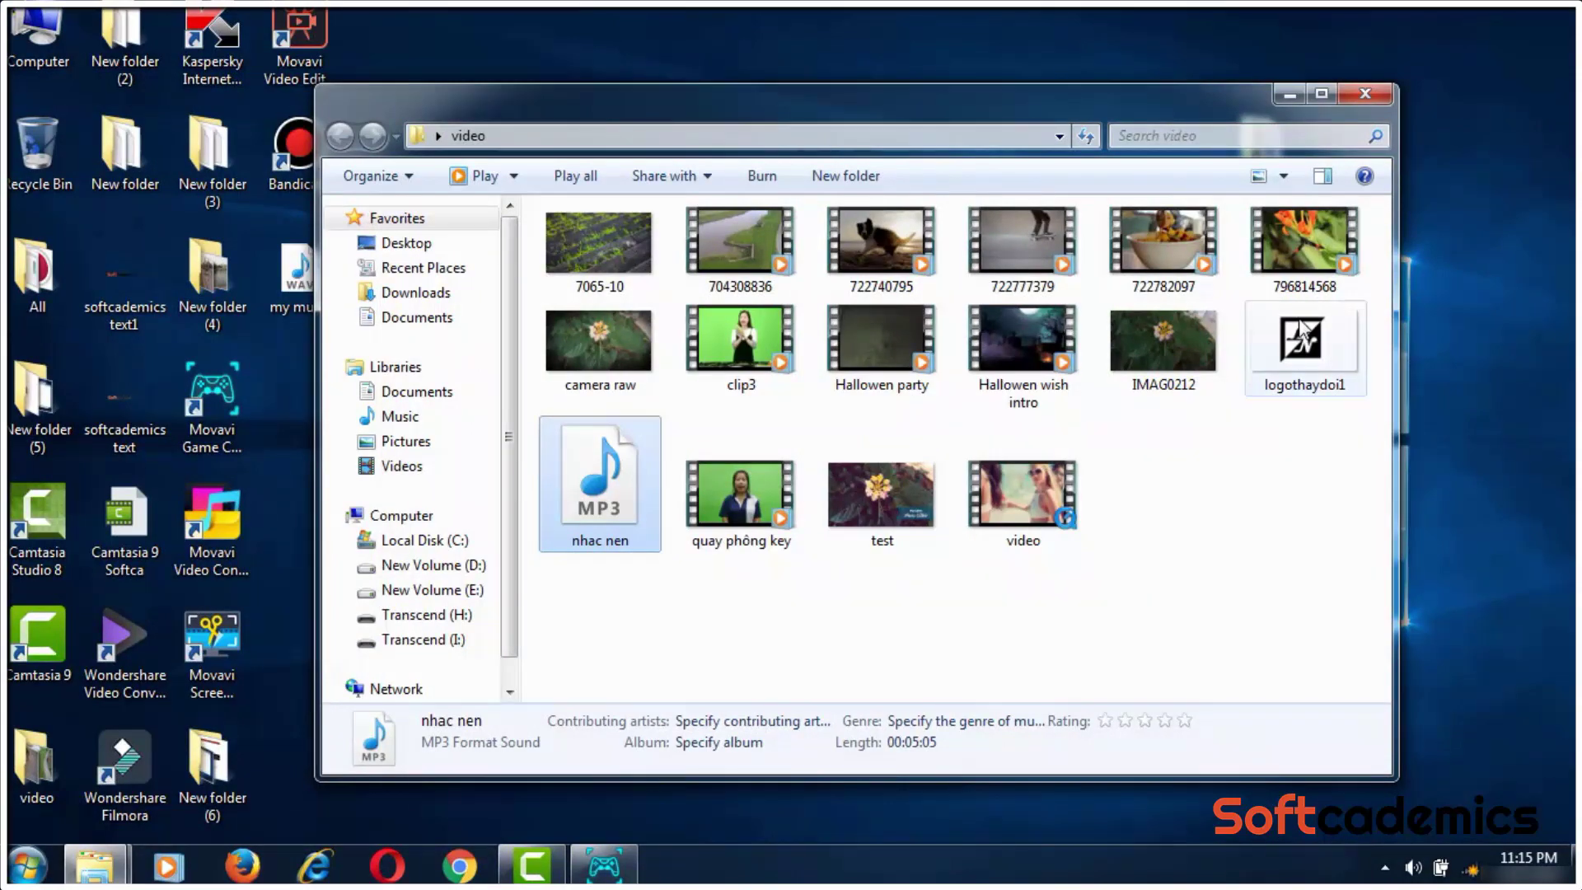
pyautogui.moveTo(1300, 345); pyautogui.dragTo(289, 424)
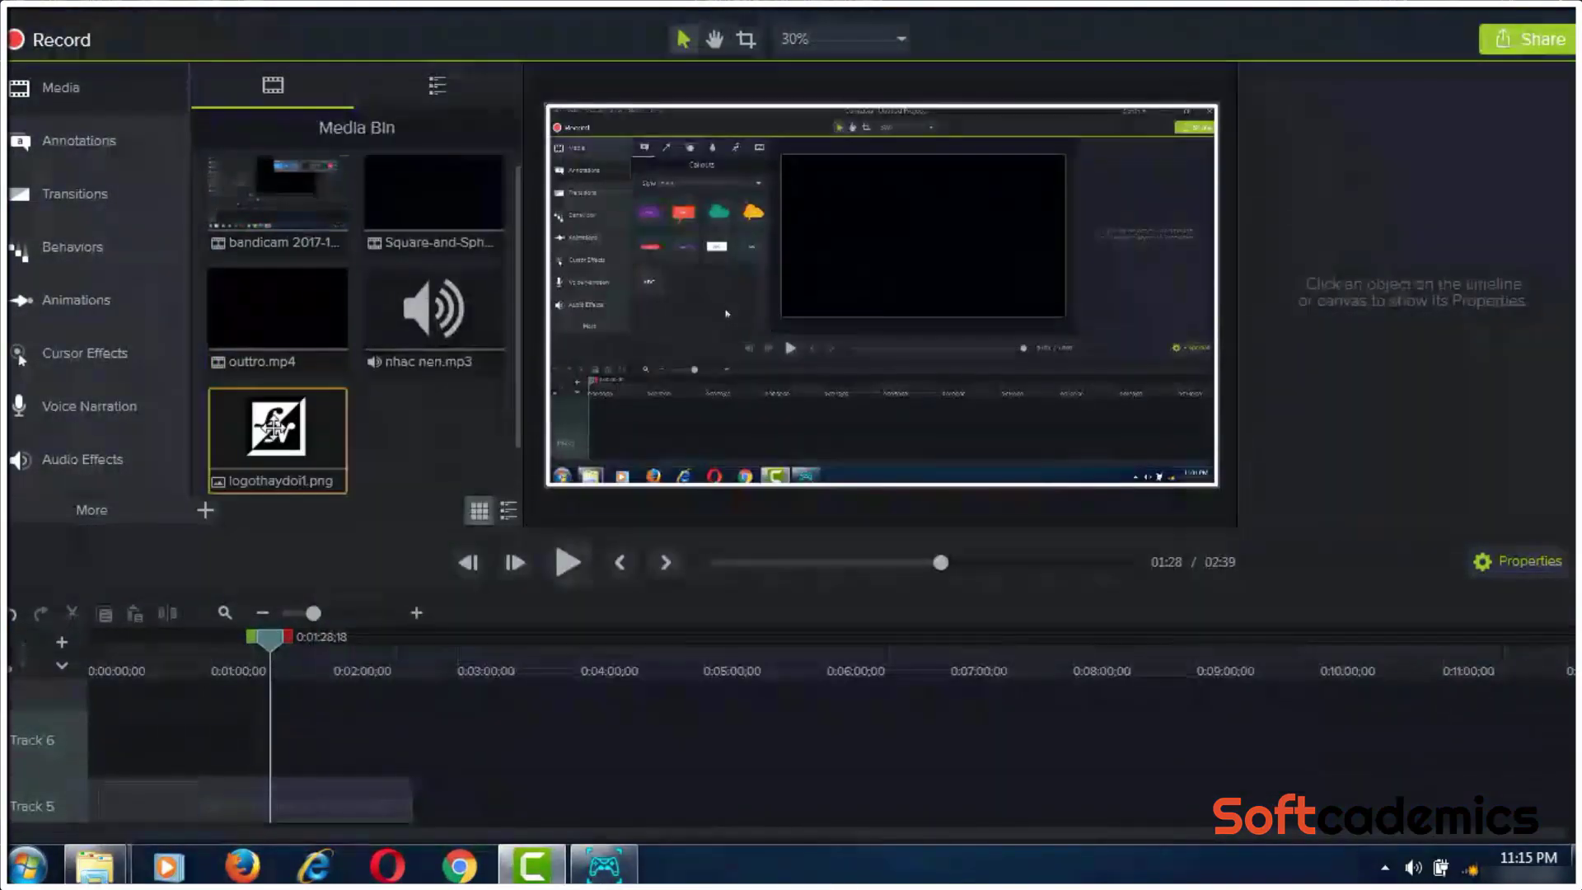
# Add logothaydoi1.png to the timeline on Track 6 and make its clip span the whole project like the rectangle clip
pyautogui.rightClick(291, 422)
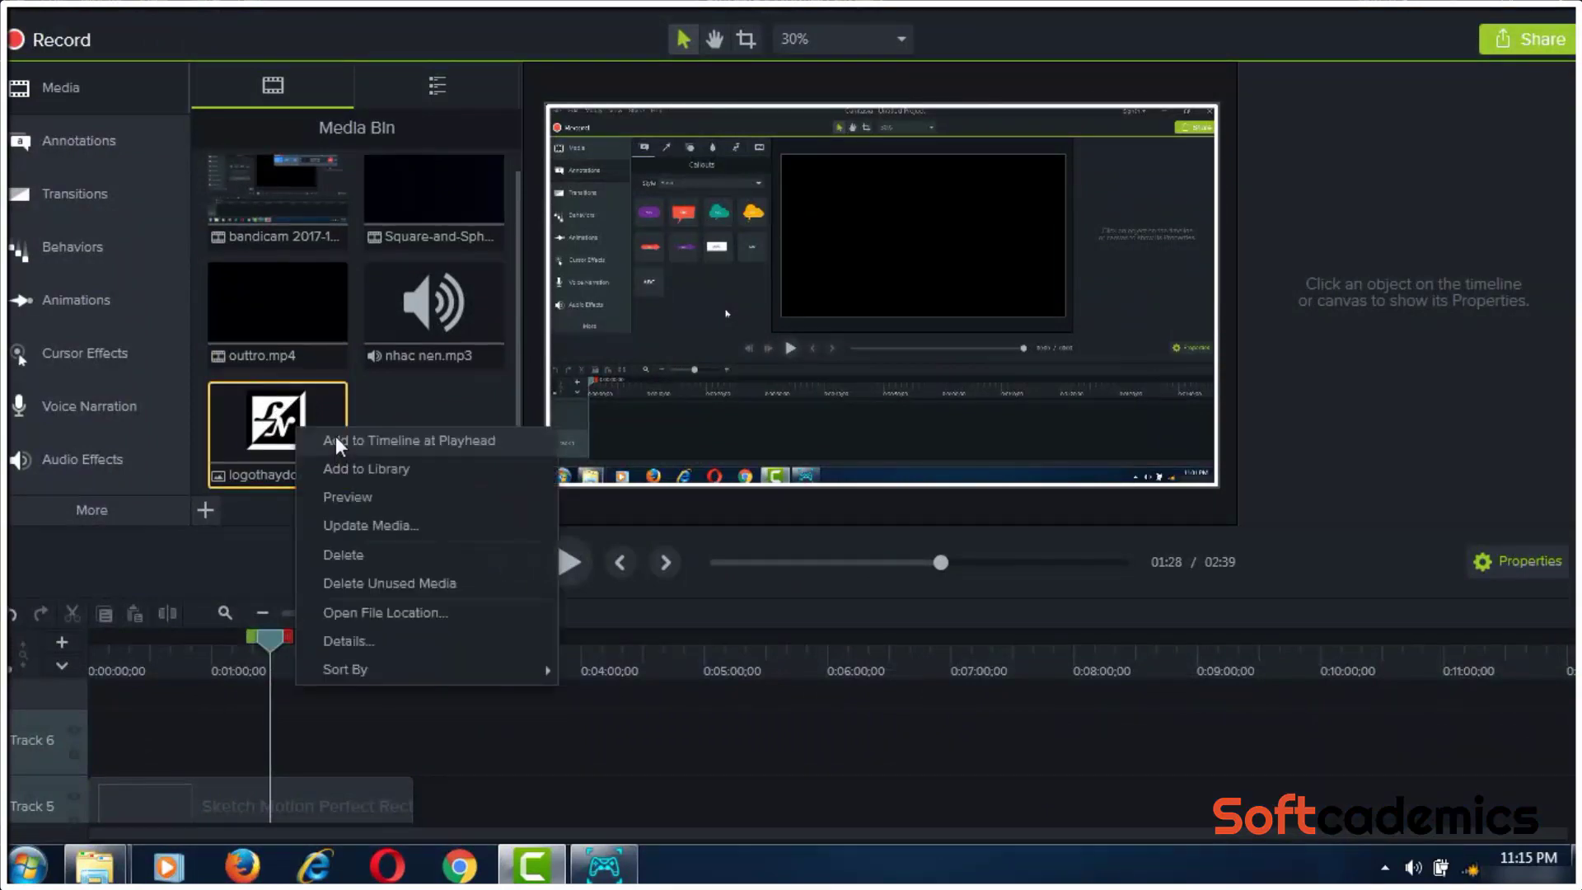
pyautogui.click(346, 442)
pyautogui.moveTo(272, 730); pyautogui.dragTo(391, 742)
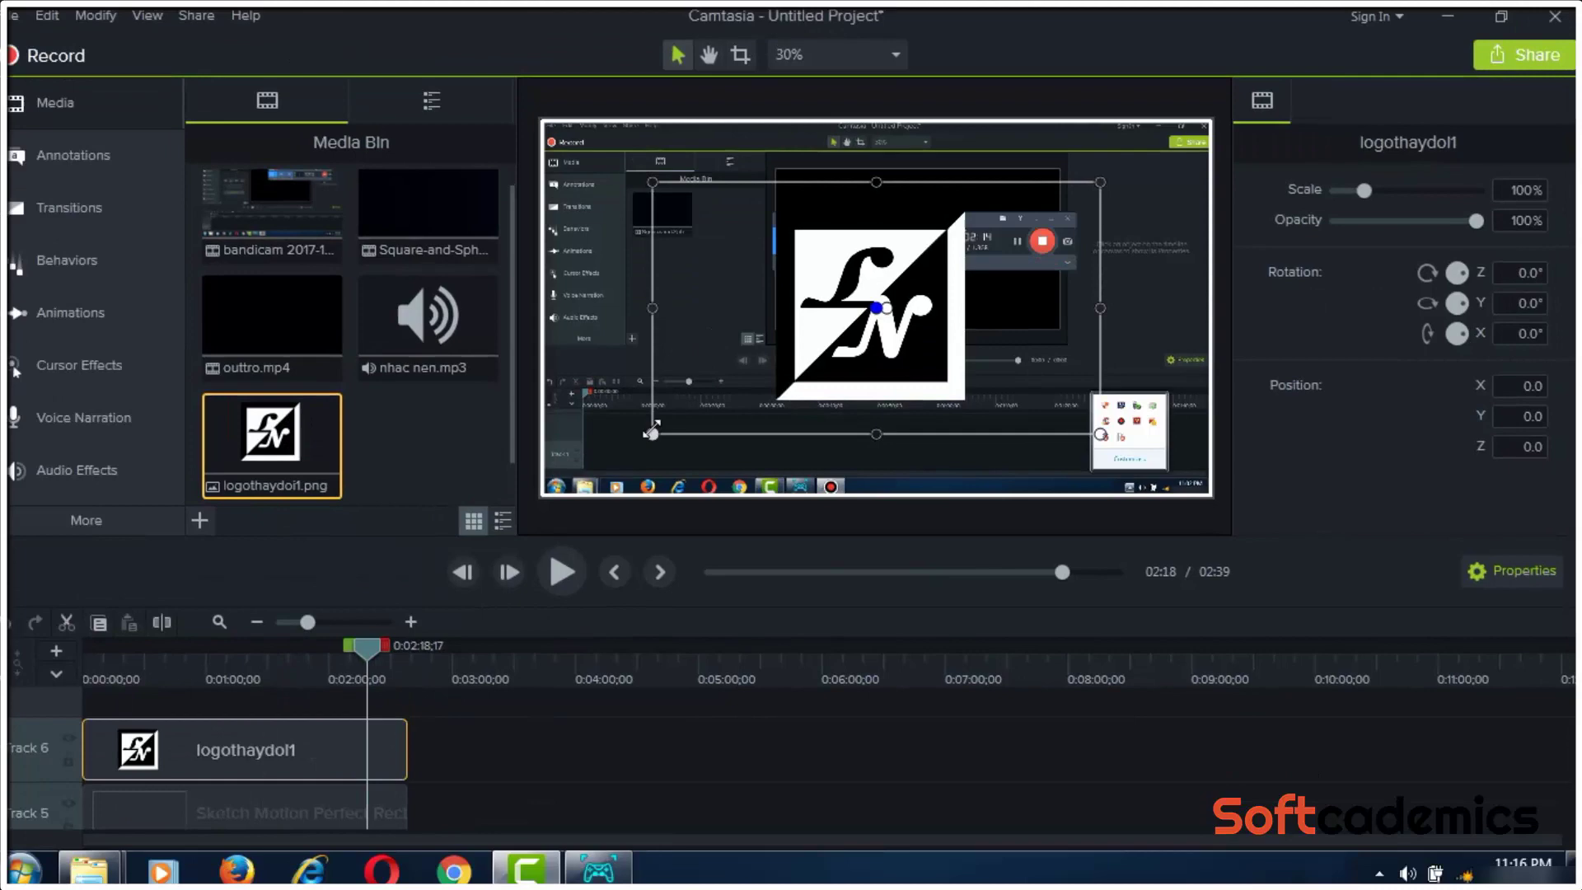
# Scale the logo to 32.9%, place it in the canvas's lower-right corner at X 806.0, Y -387.7, and set its opacity to 52%
pyautogui.moveTo(651, 433); pyautogui.dragTo(1102, 458)
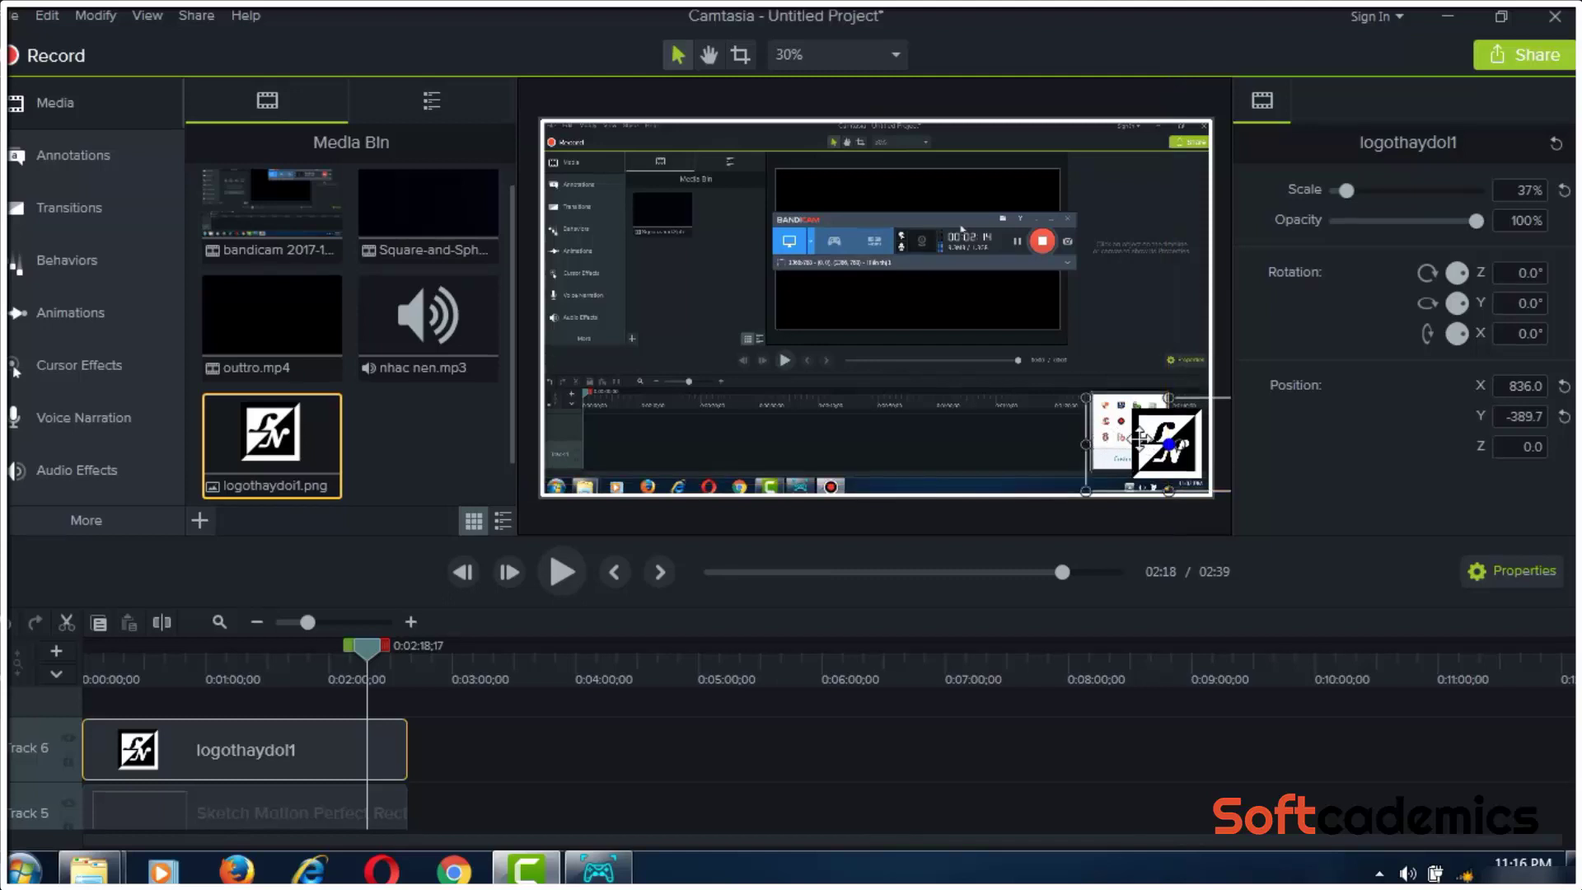
pyautogui.moveTo(1149, 447); pyautogui.dragTo(1128, 442)
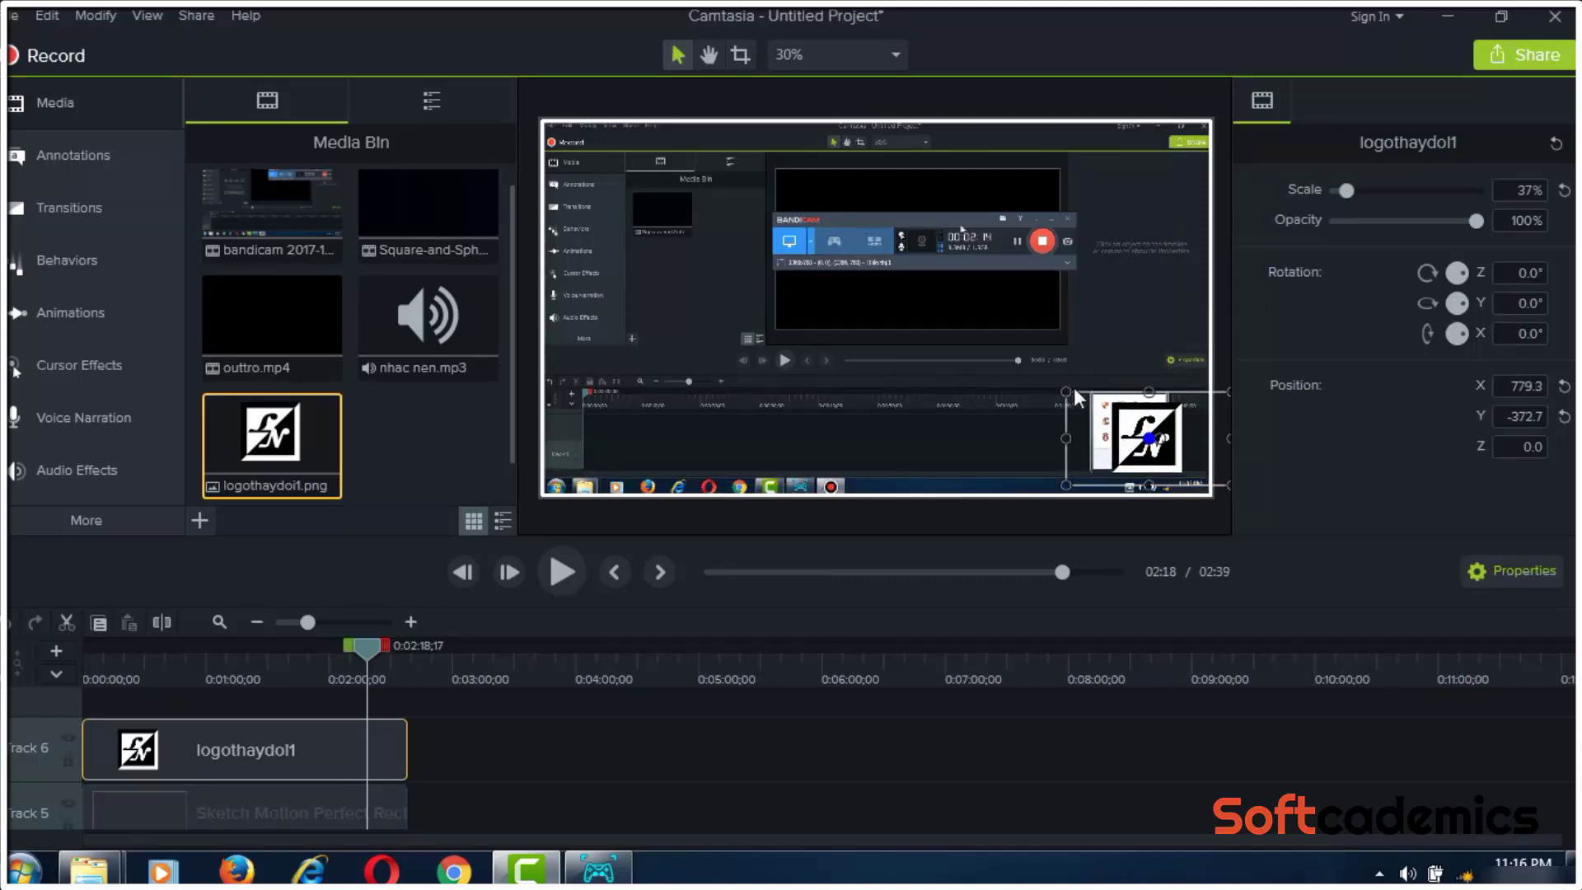
pyautogui.moveTo(1075, 389); pyautogui.dragTo(1103, 406)
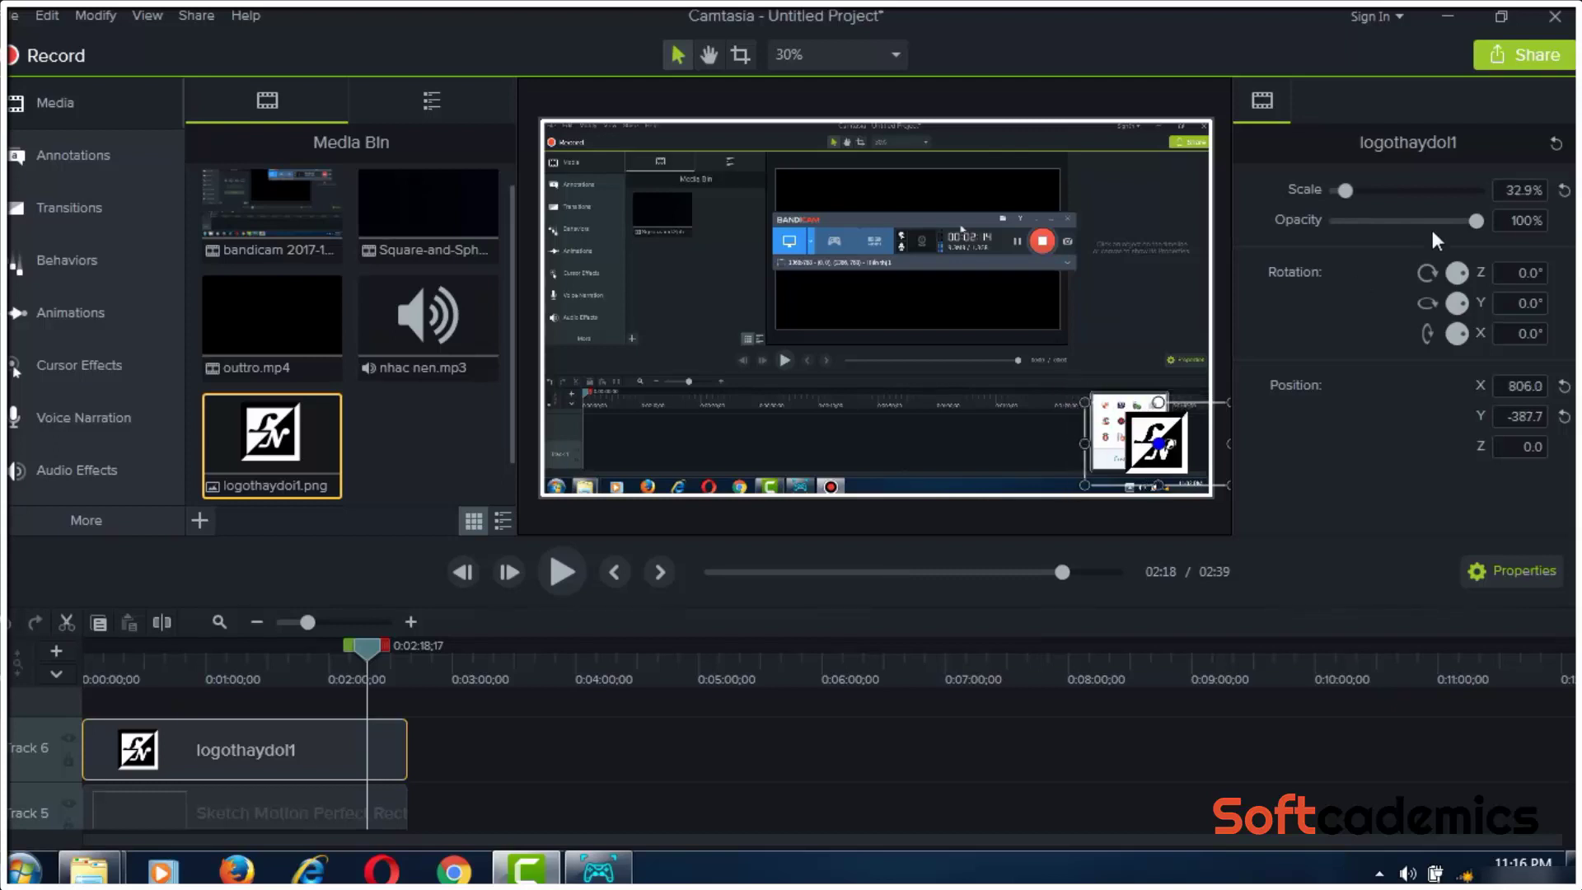
pyautogui.moveTo(1472, 220); pyautogui.dragTo(1406, 224)
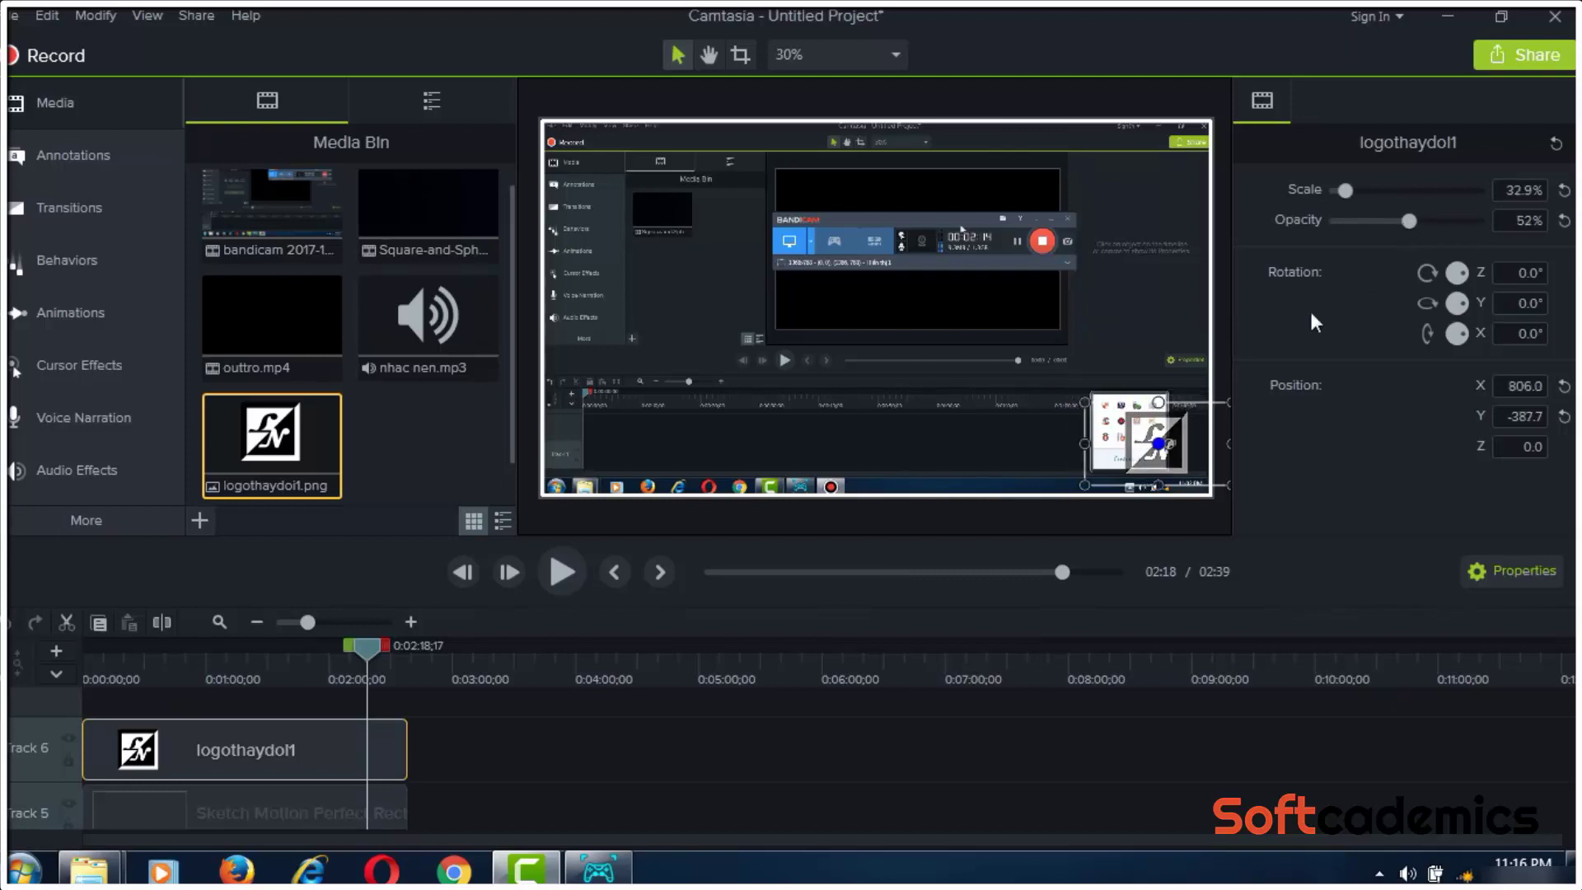
# Review all tracks of the finished timeline and check the logo's appearance at 0:01:18;11 and 0:02:08;10
pyautogui.moveTo(294, 664); pyautogui.dragTo(244, 664)
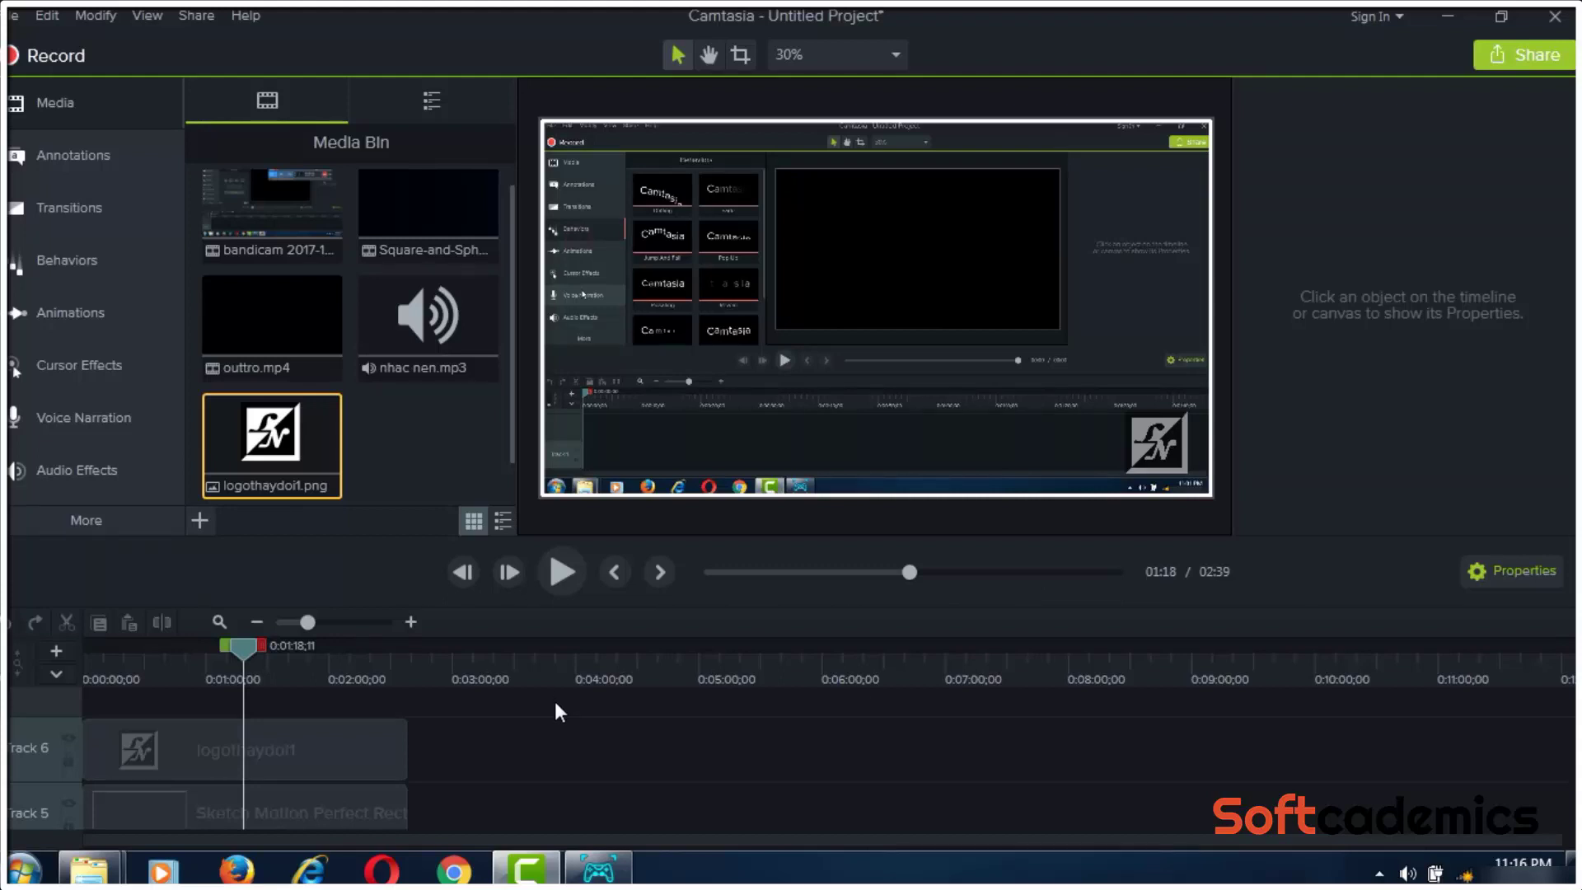
pyautogui.scroll(-2, 557, 705)
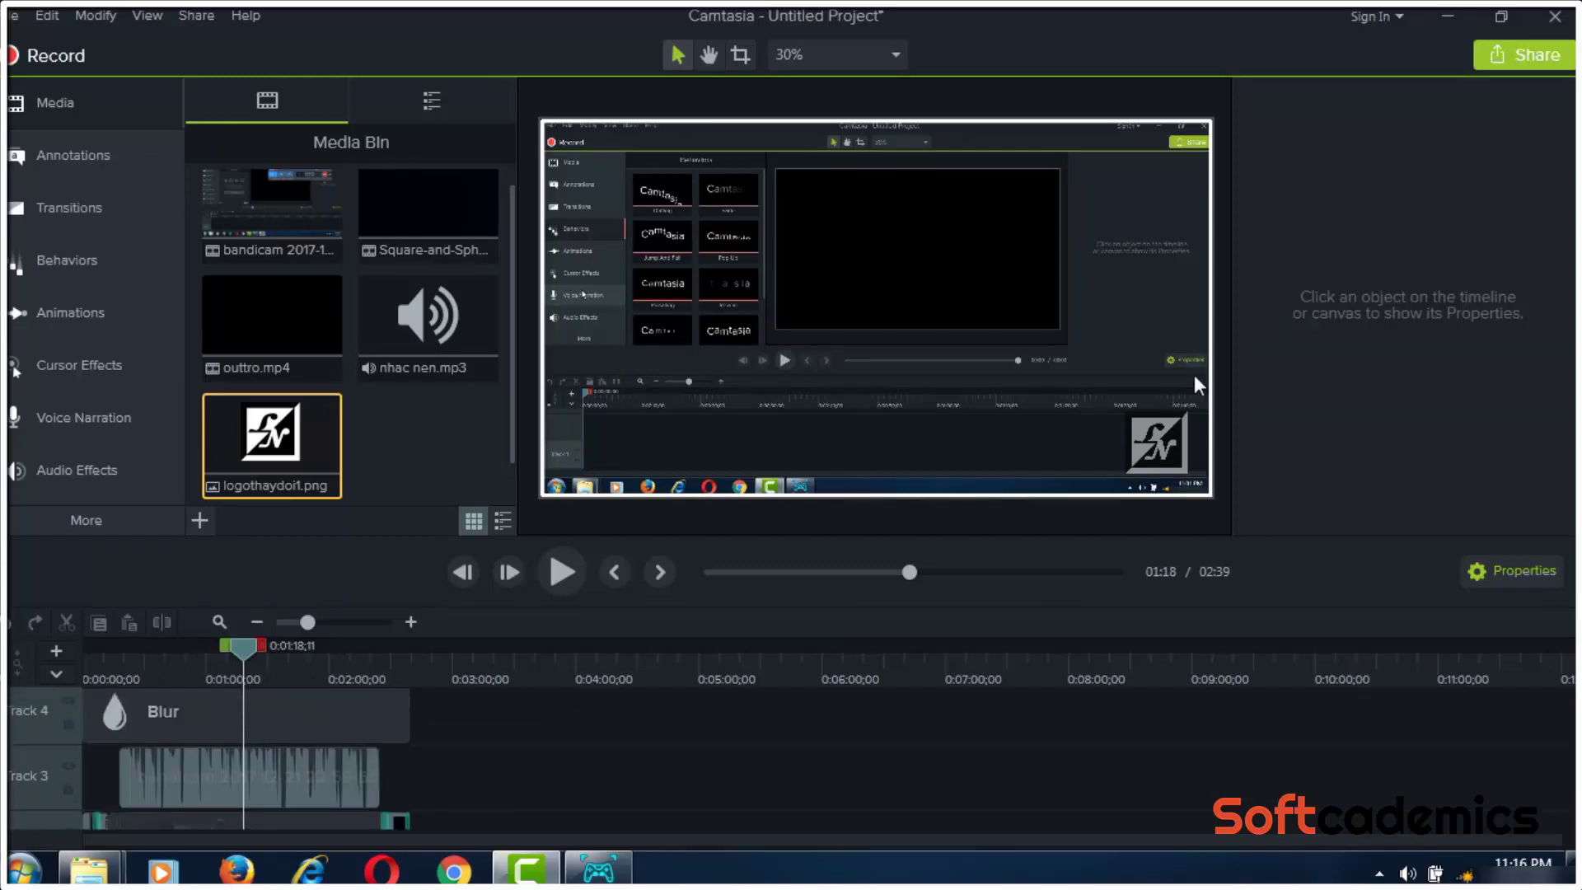
pyautogui.scroll(2, 709, 762)
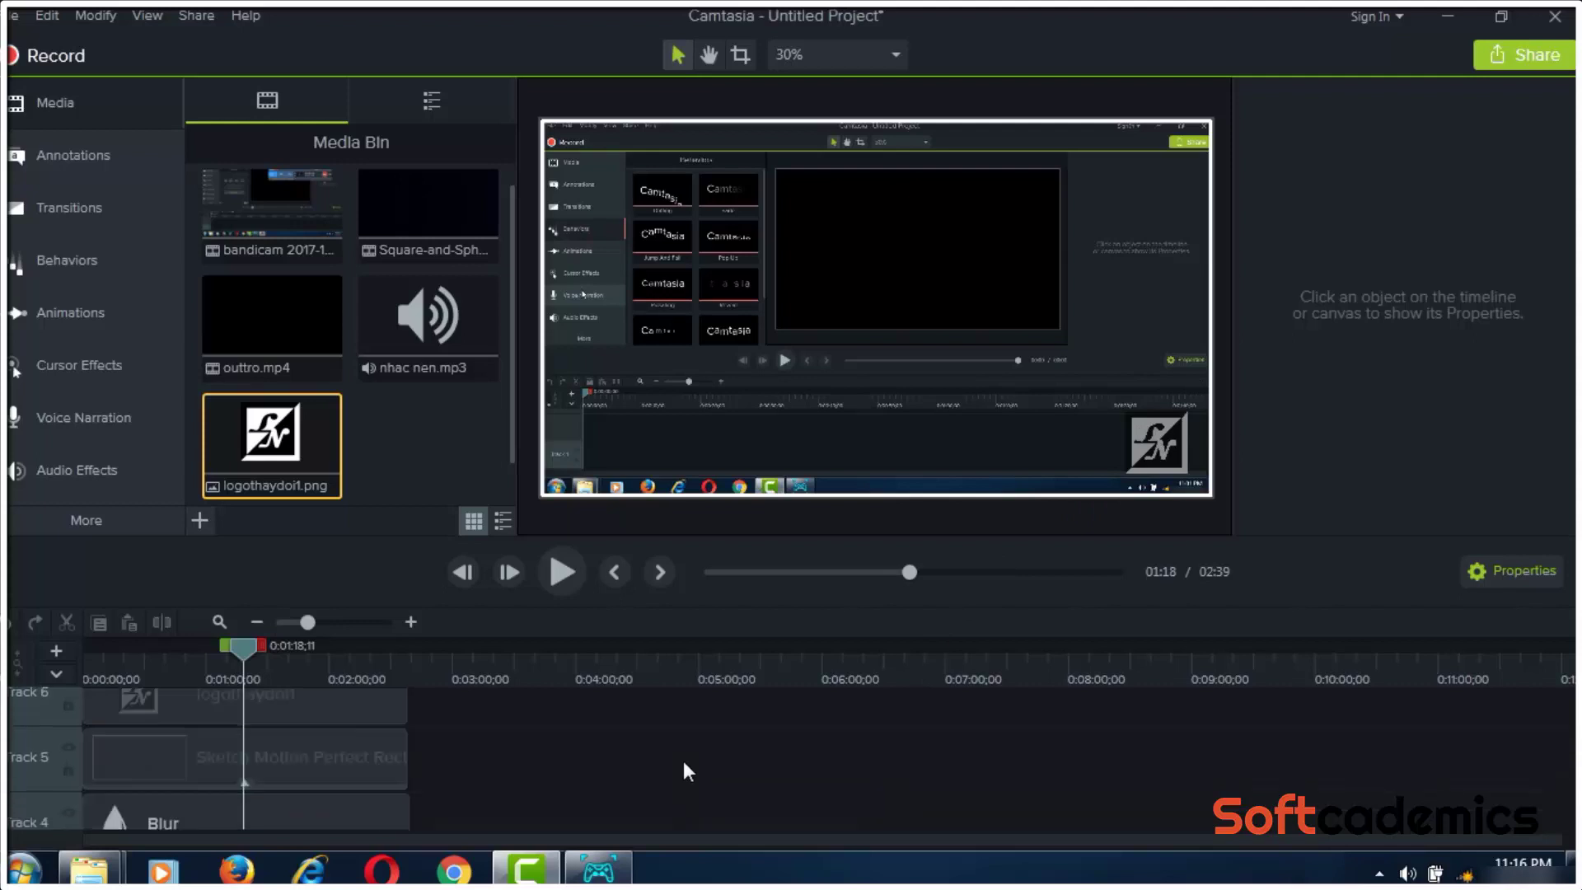
pyautogui.scroll(2, 685, 764)
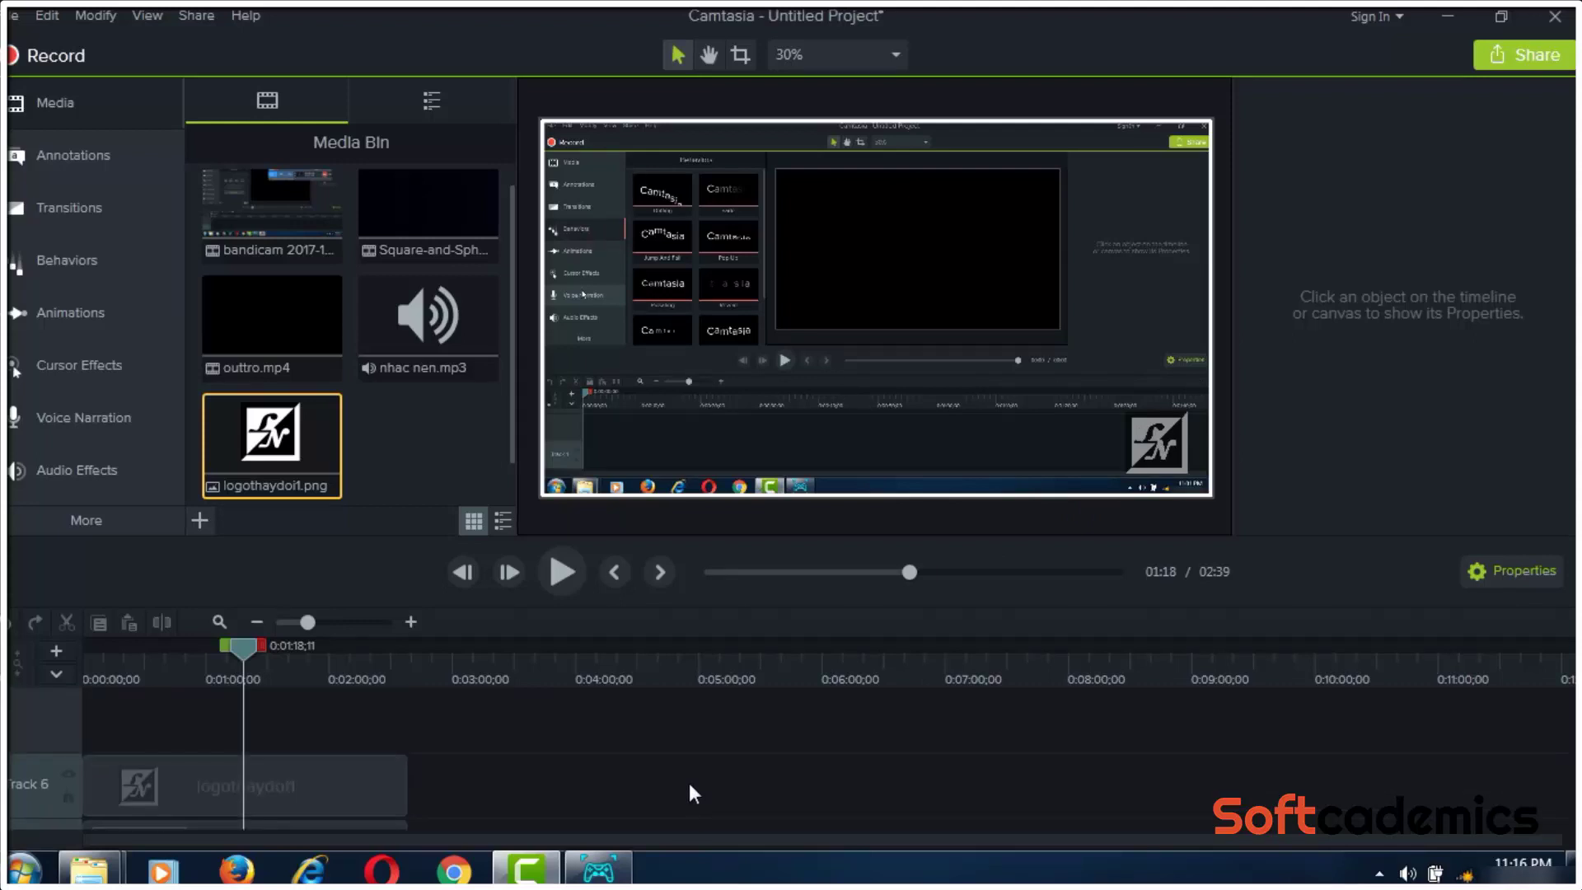
pyautogui.scroll(-4, 689, 794)
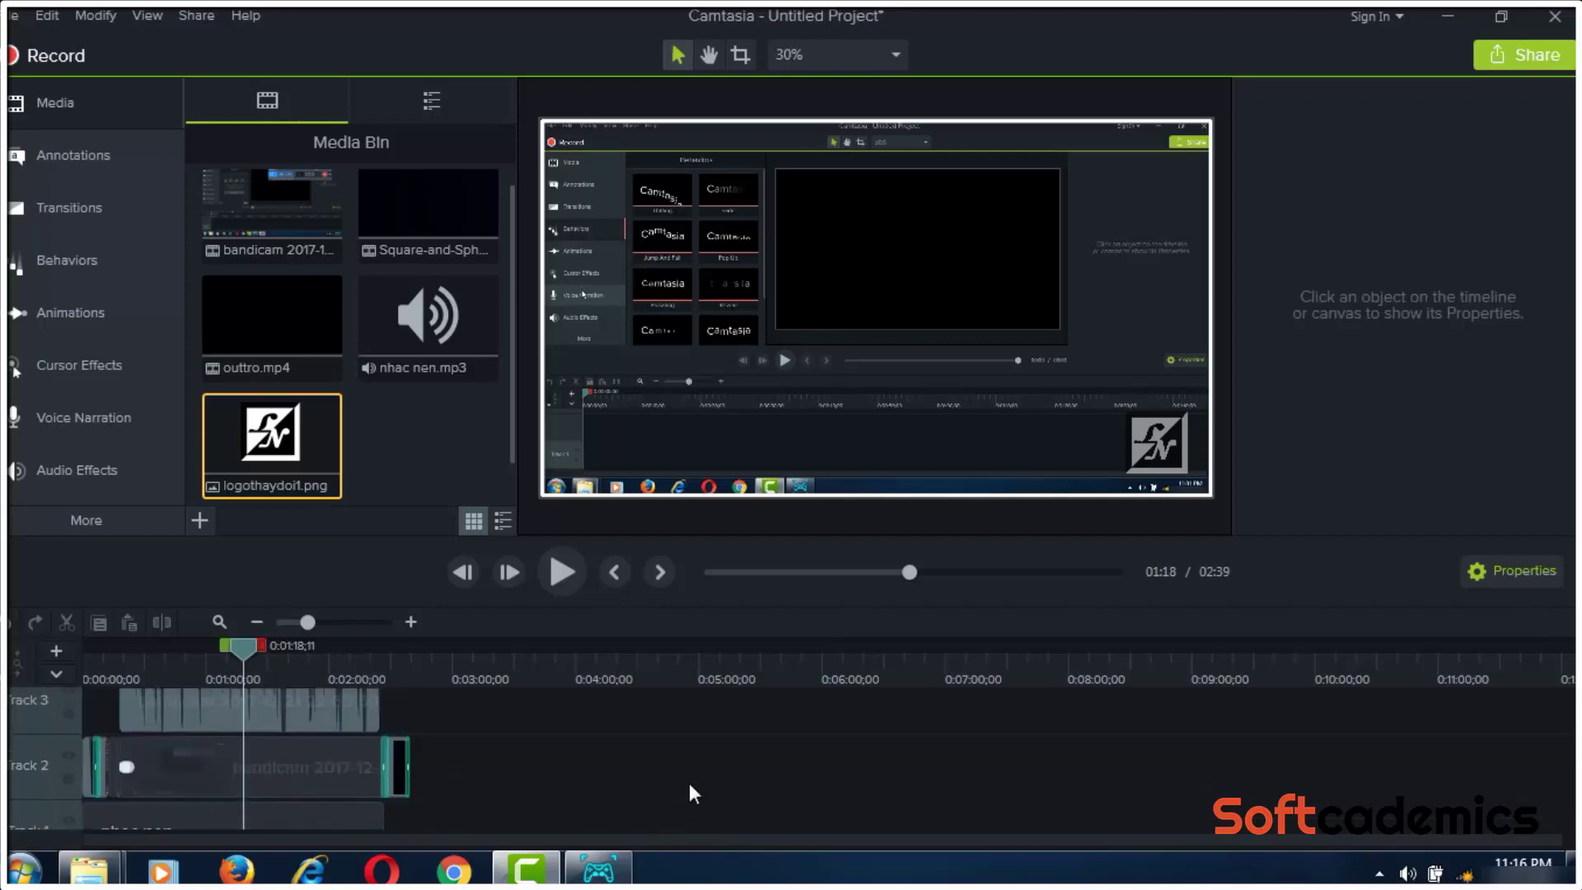
pyautogui.scroll(-1, 691, 793)
pyautogui.scroll(3, 690, 794)
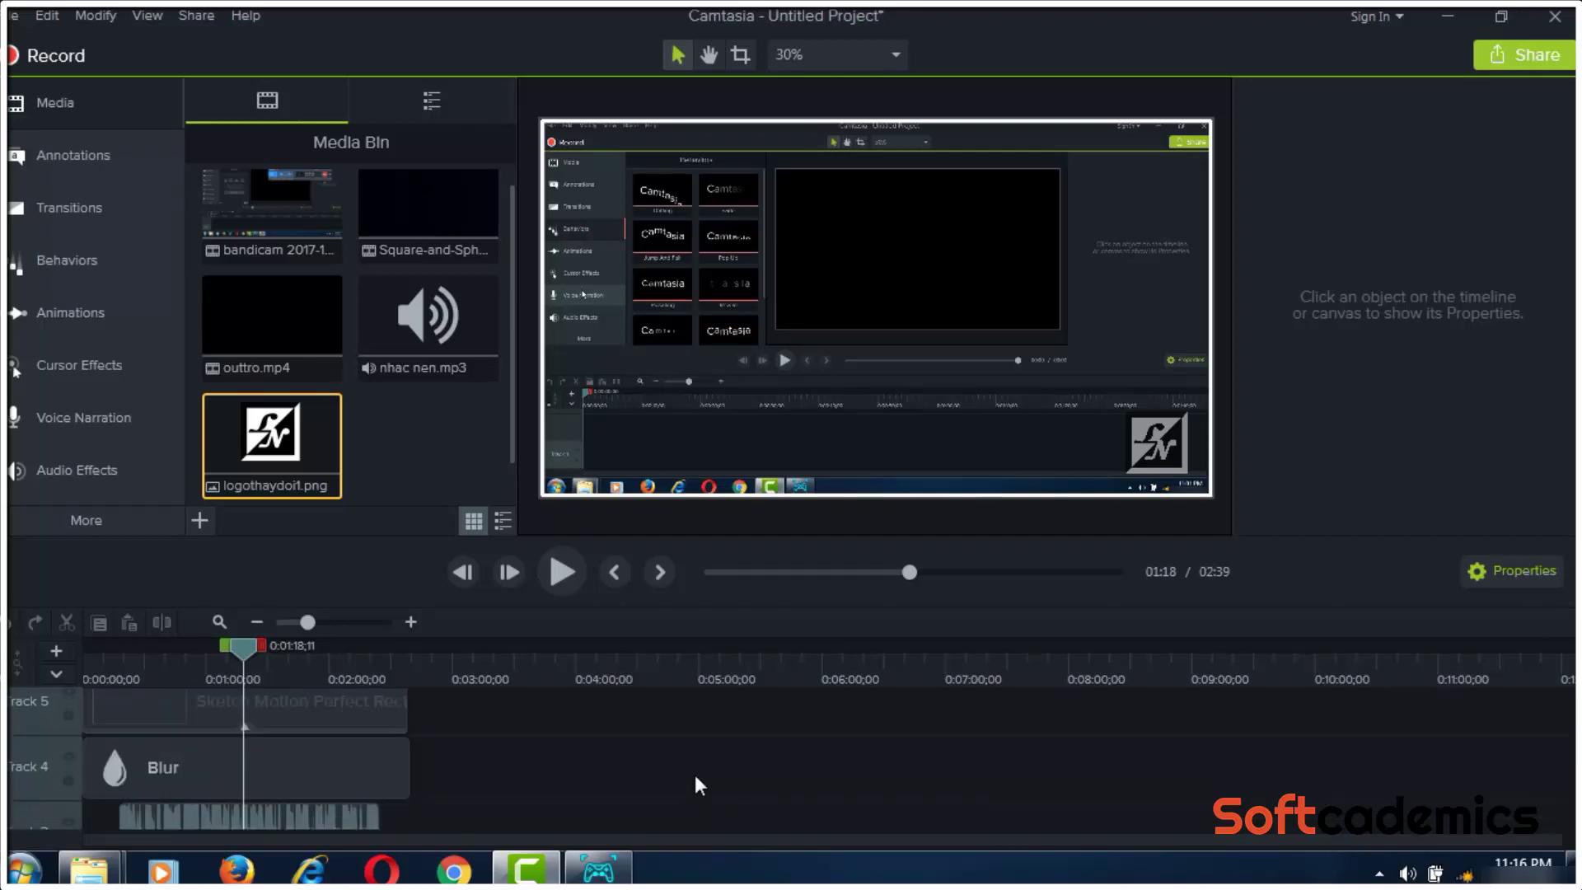
pyautogui.scroll(-3, 523, 765)
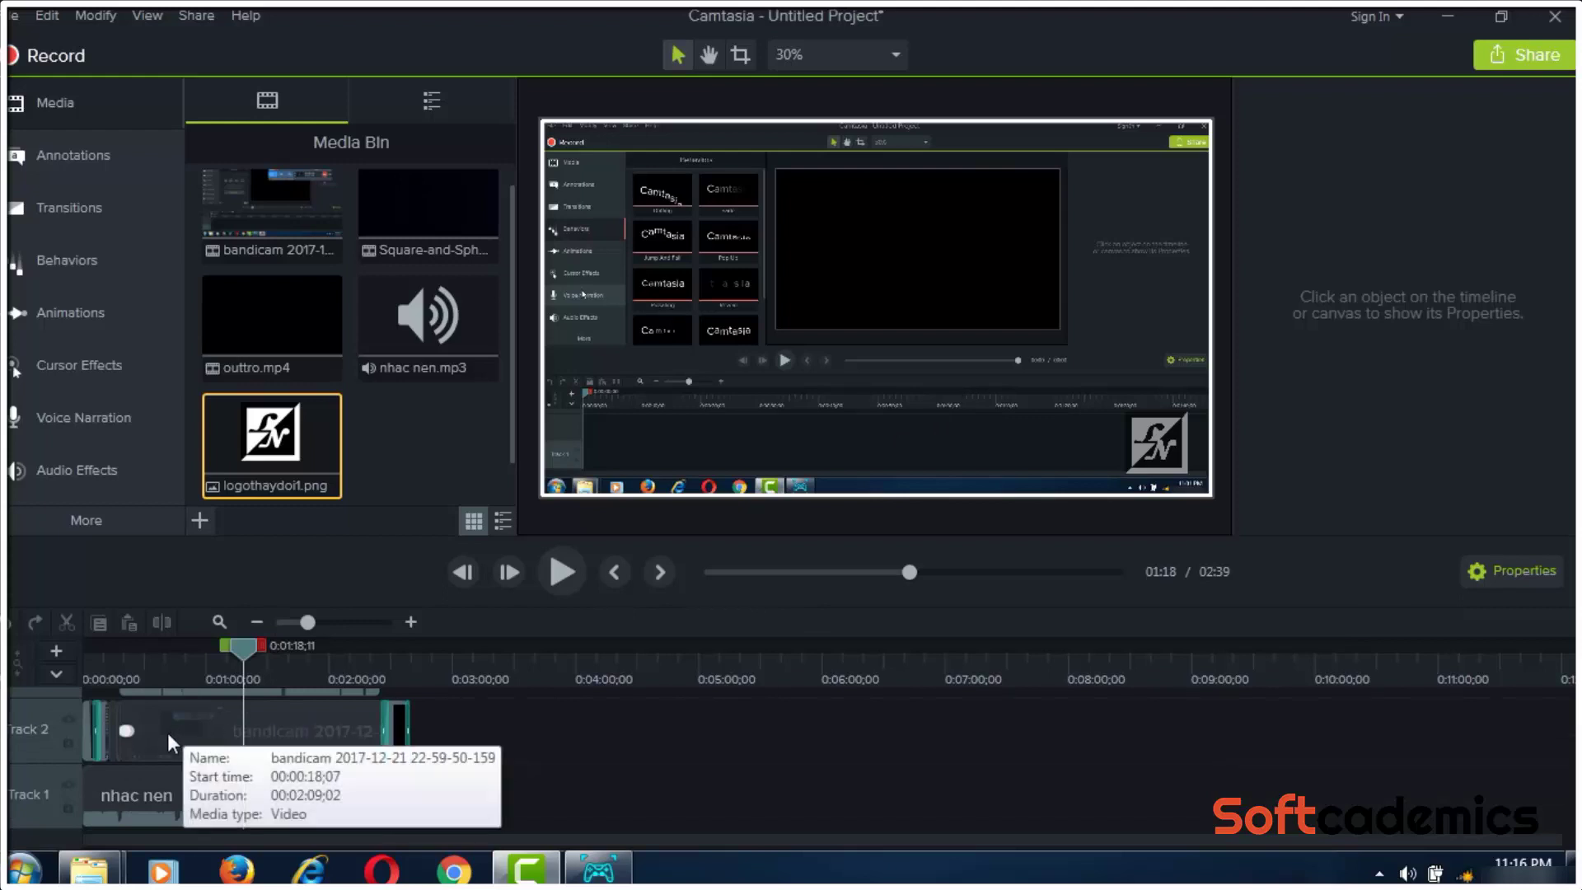
pyautogui.scroll(1, 325, 744)
pyautogui.scroll(1, 325, 743)
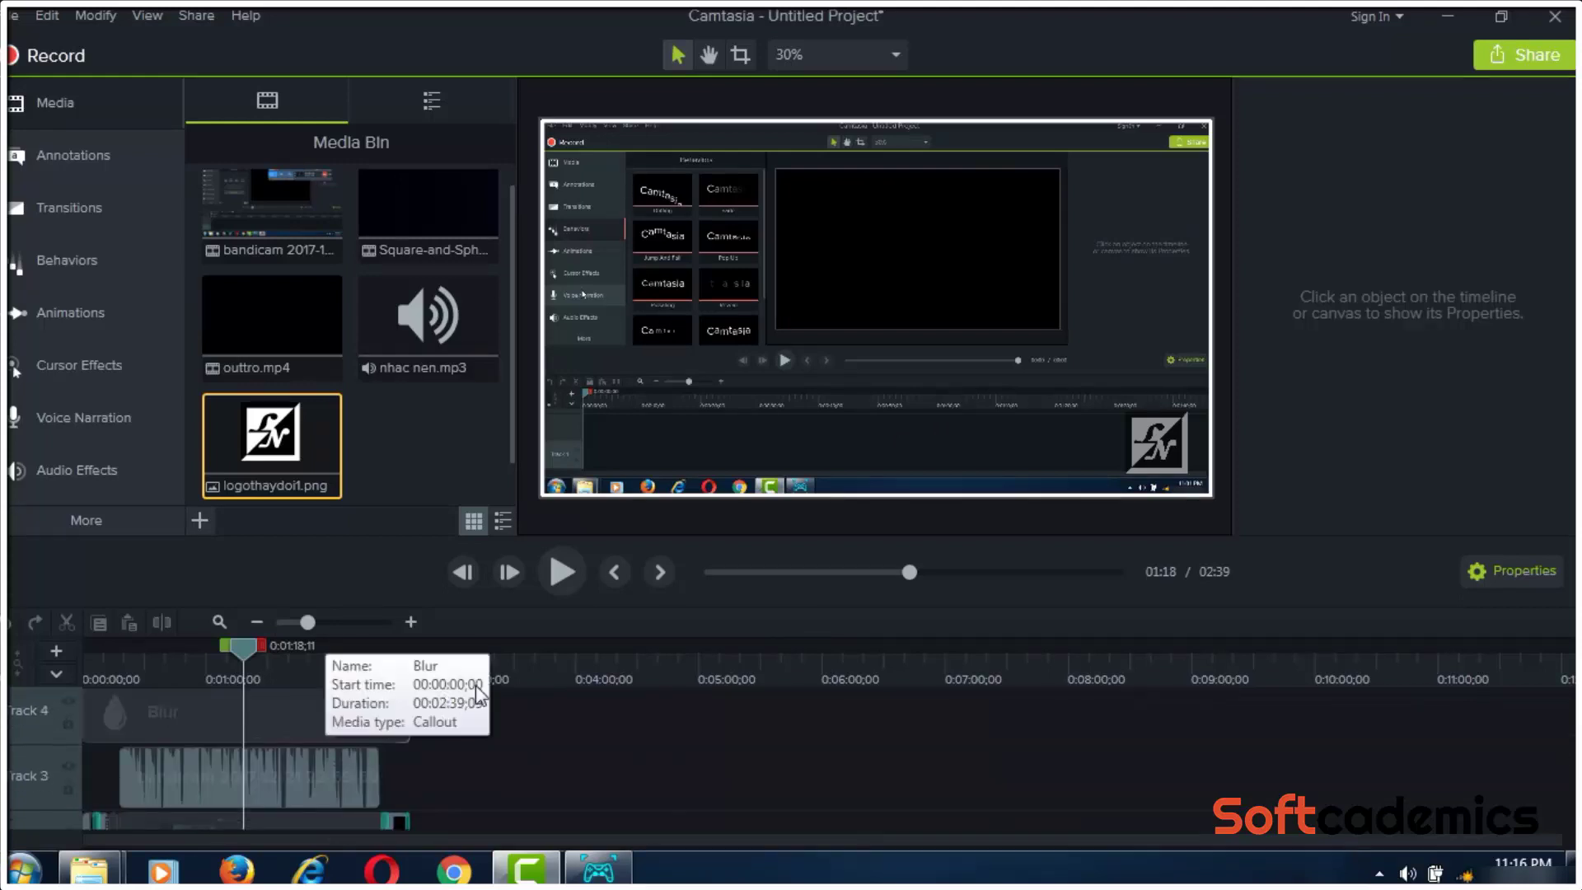
pyautogui.click(346, 670)
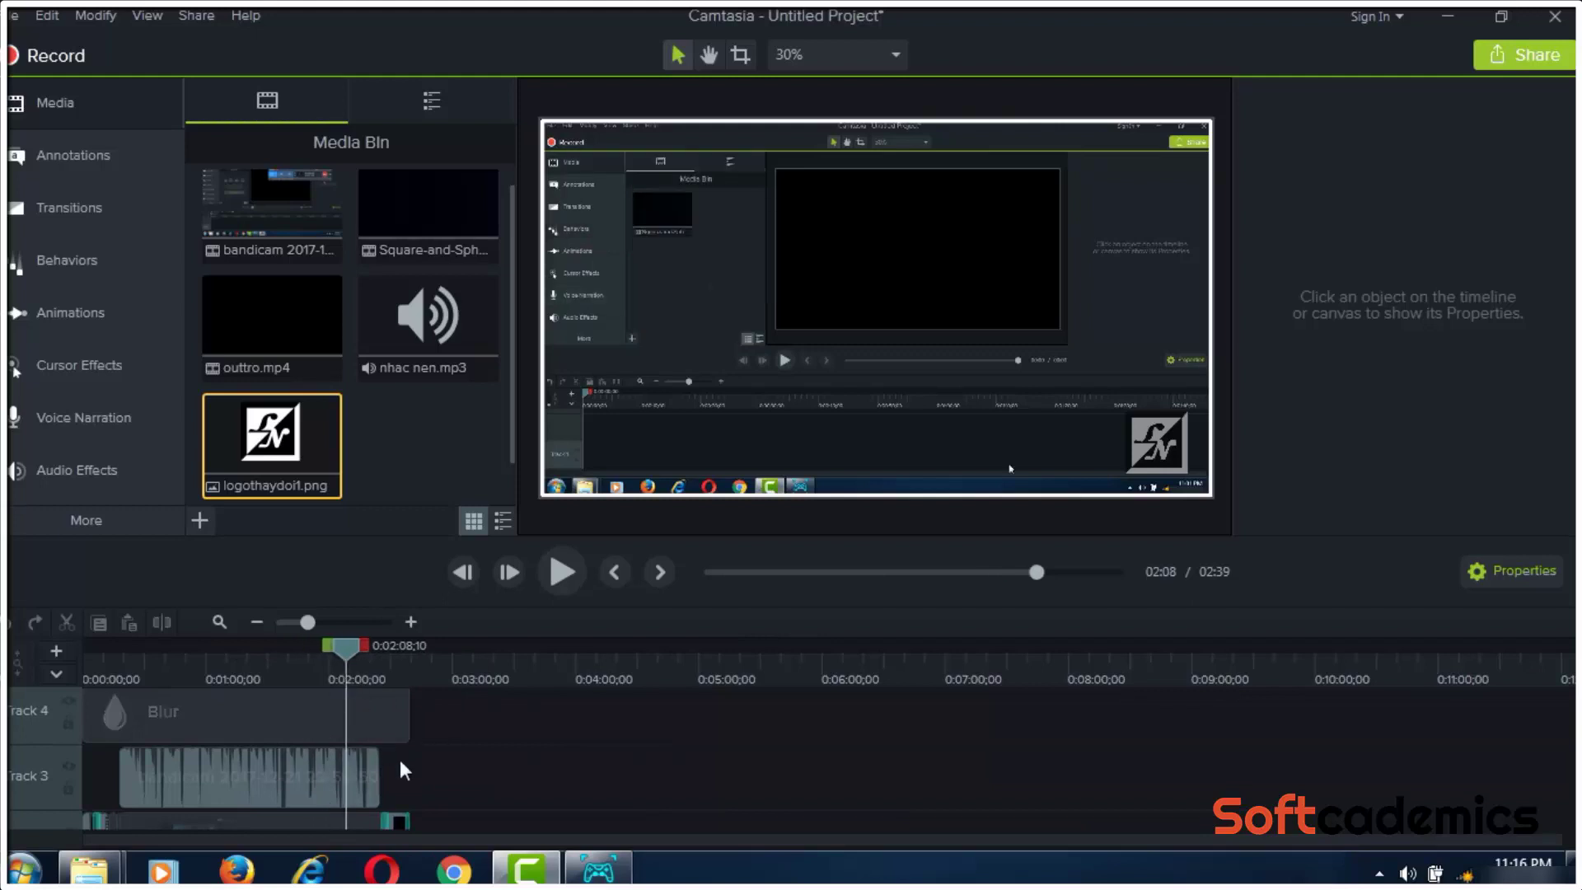
pyautogui.scroll(1, 399, 760)
pyautogui.scroll(-1, 564, 762)
pyautogui.scroll(-2, 564, 754)
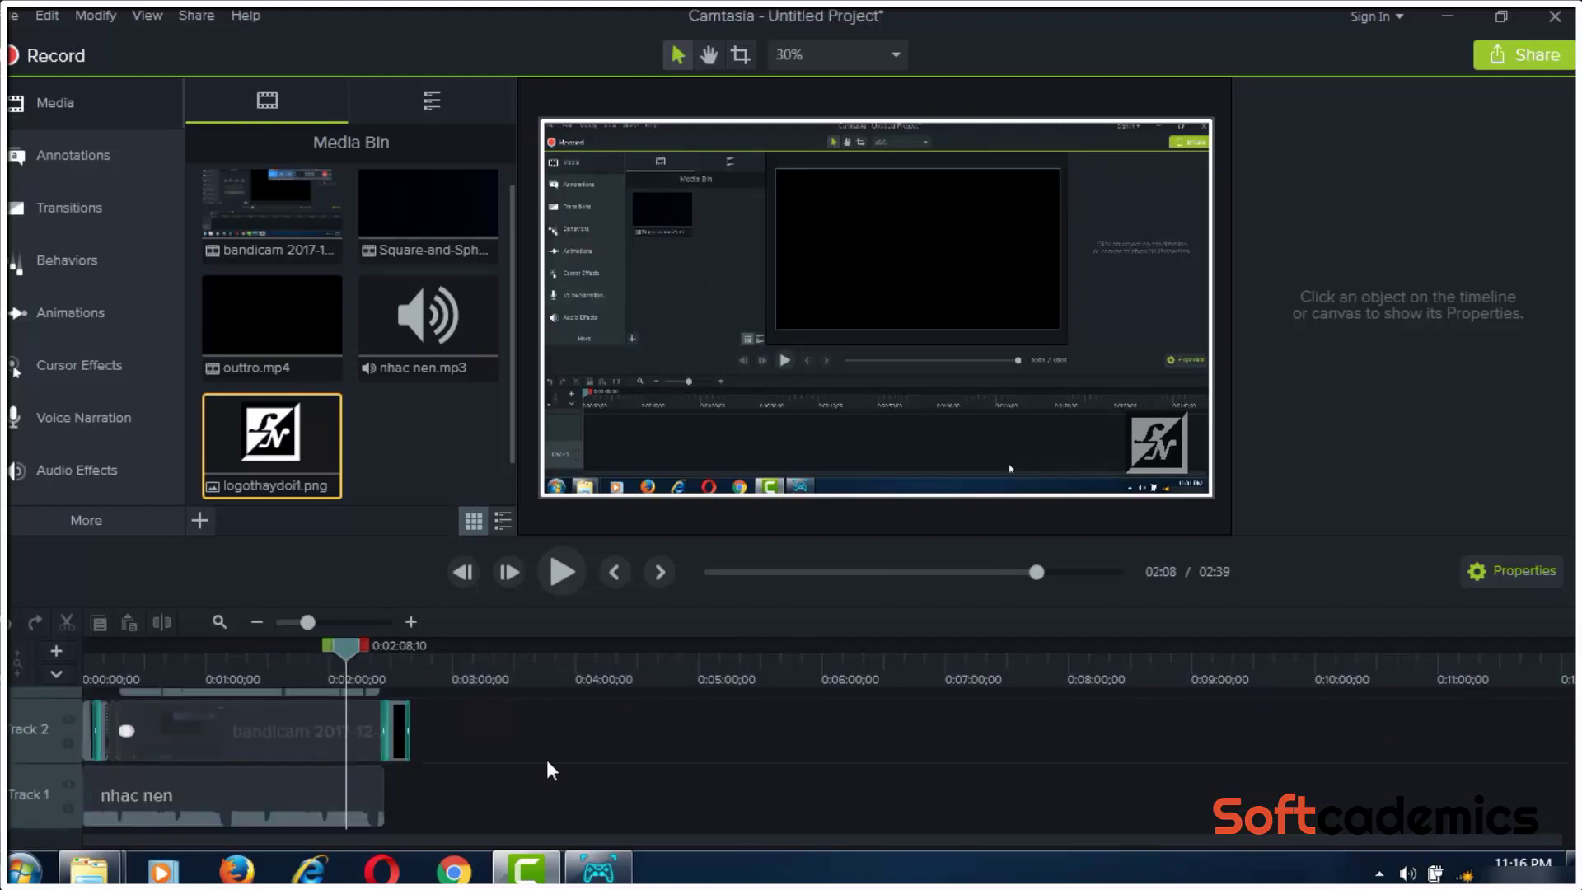
# Start a local file production with the MP4 only (up to 1080p) preset, and cancel the Production Wizard
pyautogui.click(1535, 56)
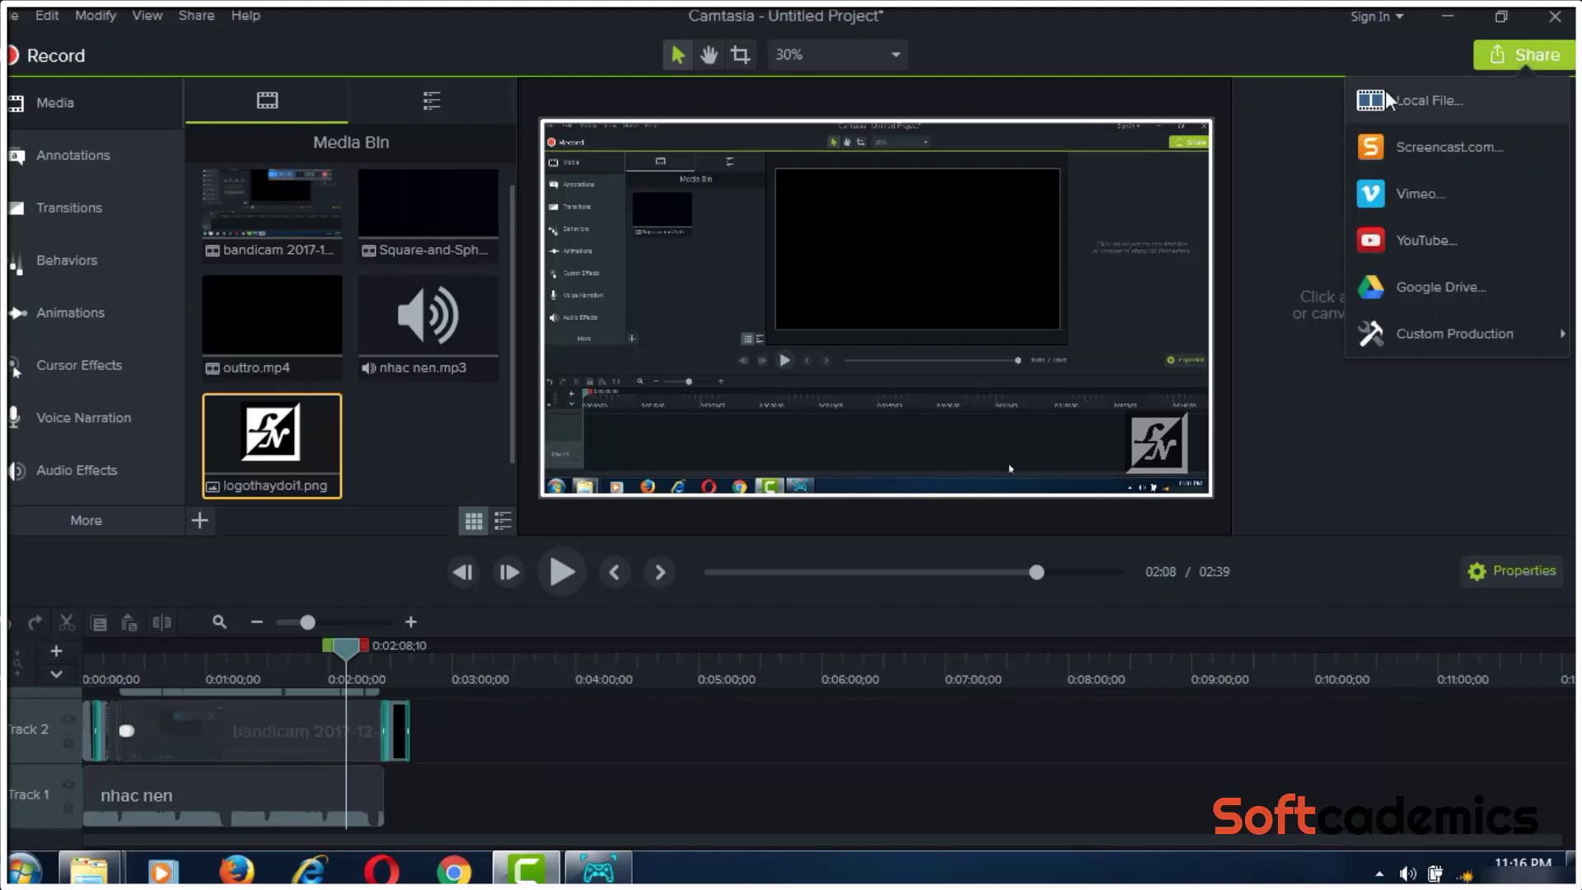
pyautogui.click(1432, 97)
pyautogui.click(915, 235)
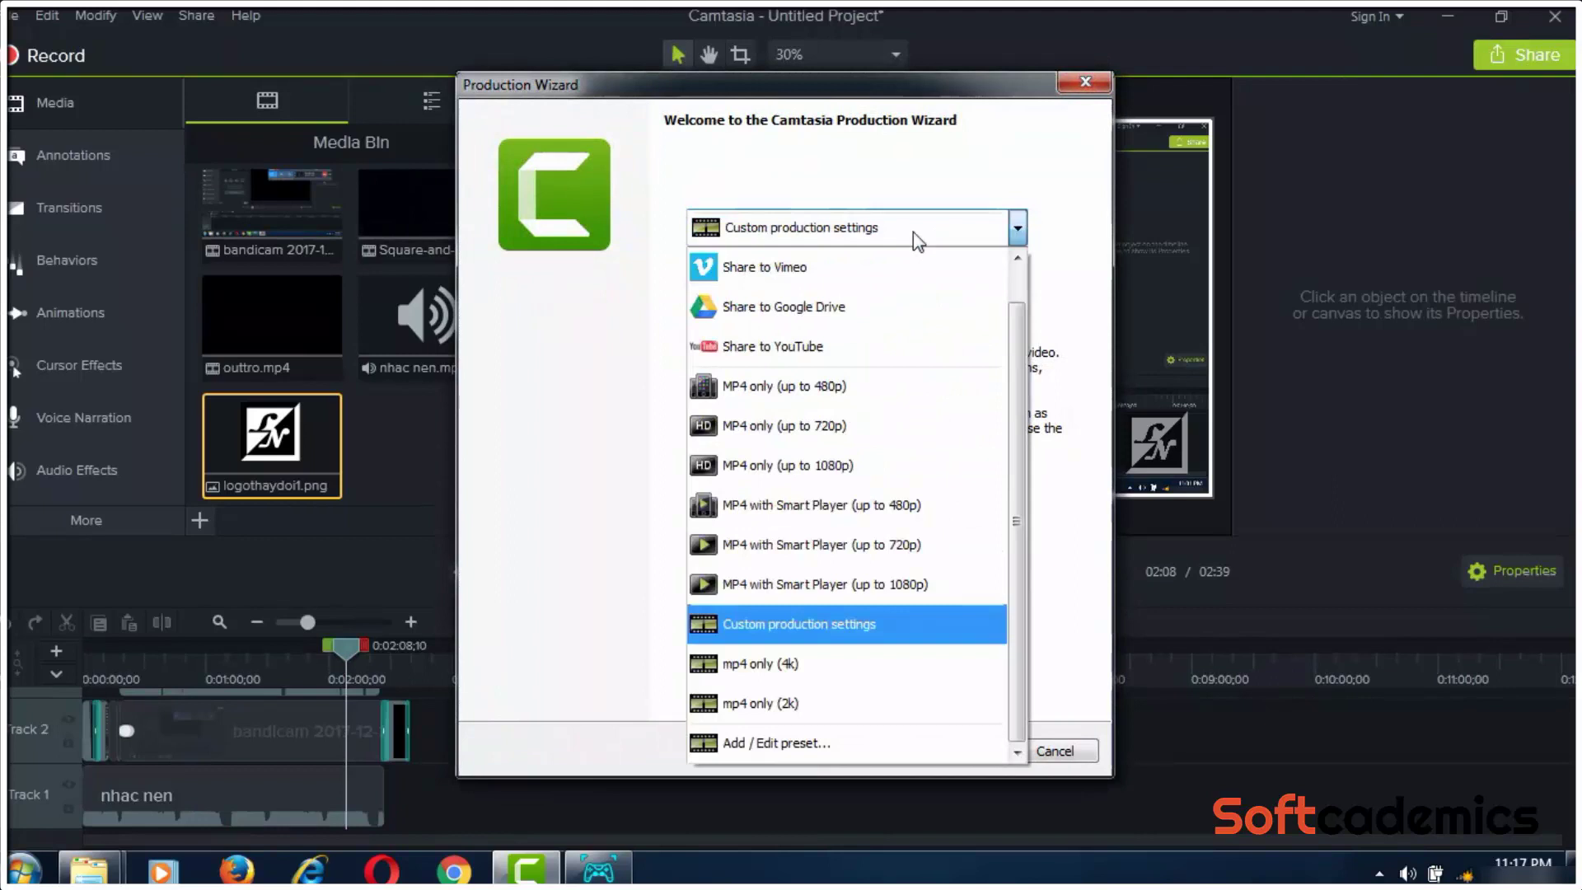
pyautogui.click(770, 463)
pyautogui.moveTo(779, 95); pyautogui.dragTo(703, 94)
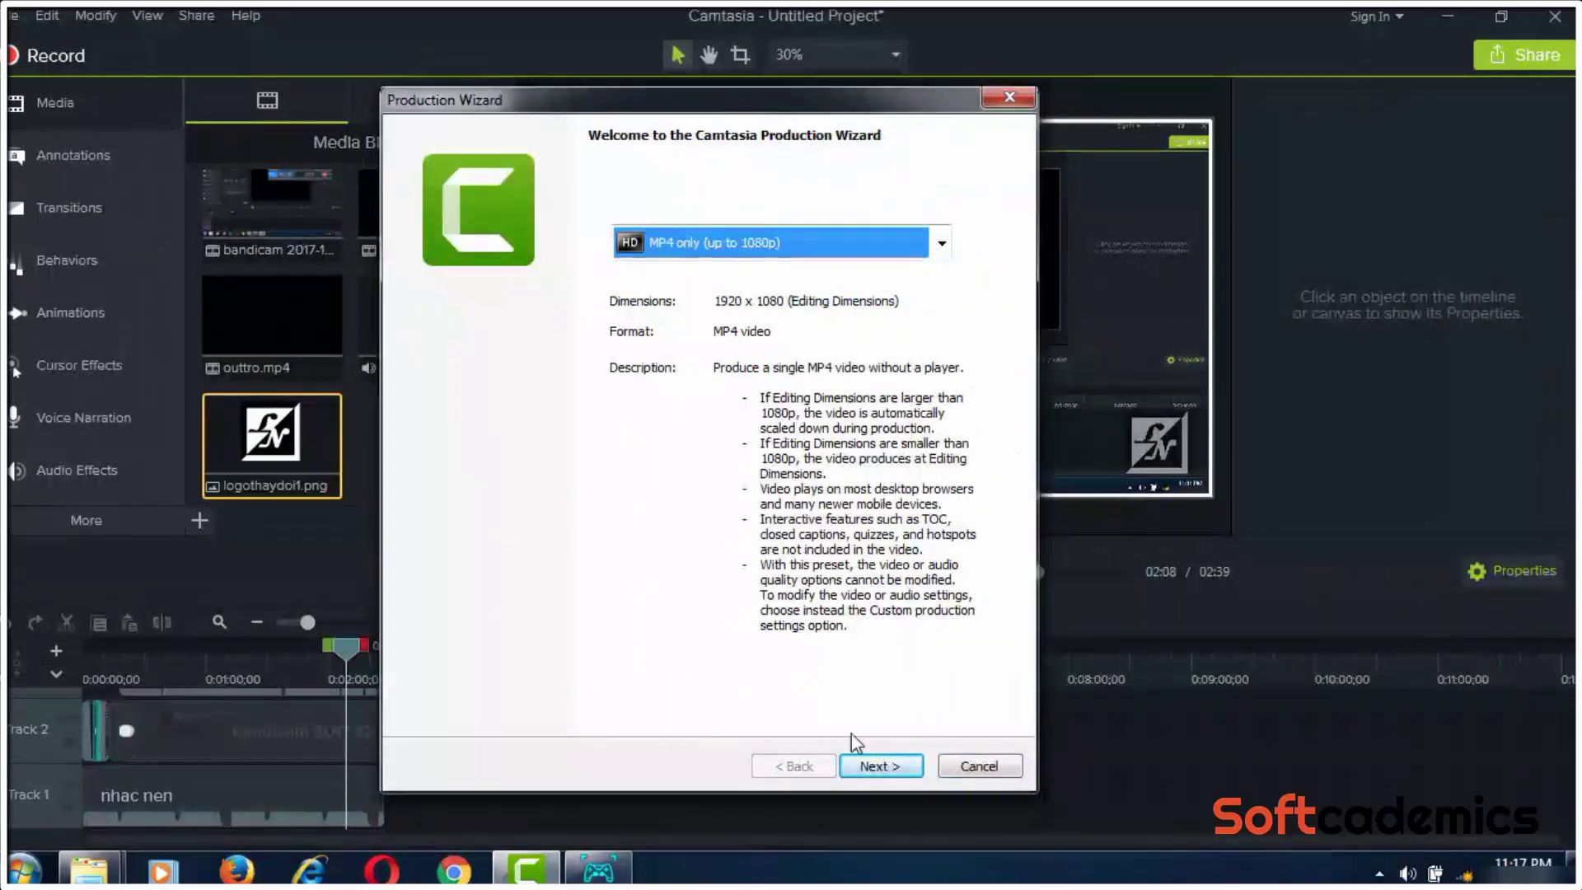
pyautogui.click(976, 767)
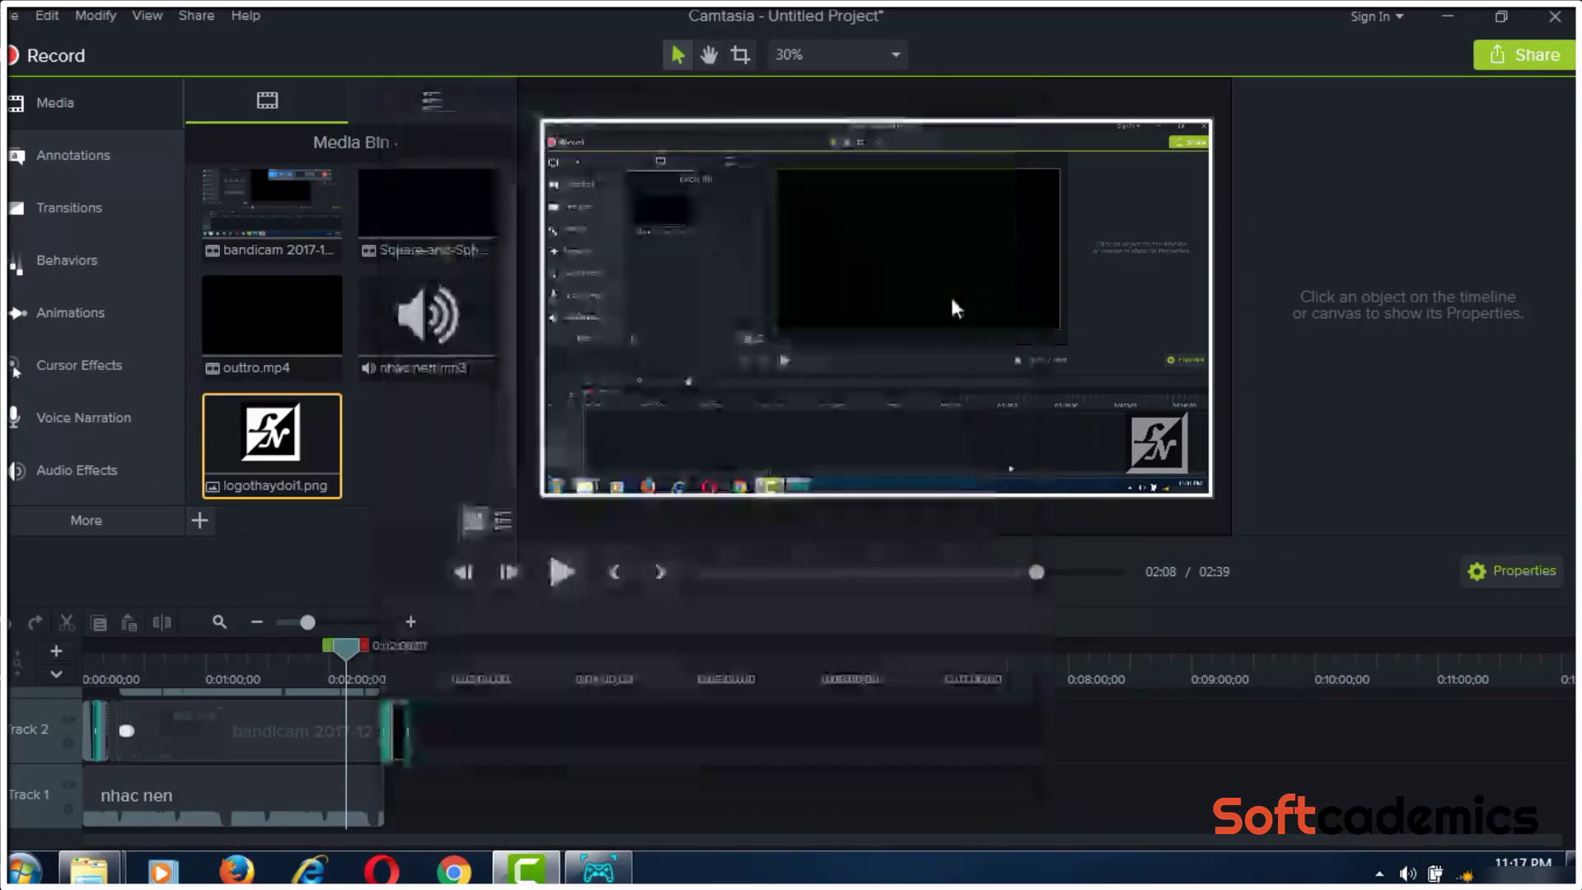
# Preview the edited video at 0:01:11;17 and 0:01:45;19, and look over the clips on Tracks 1 to 6
pyautogui.click(231, 668)
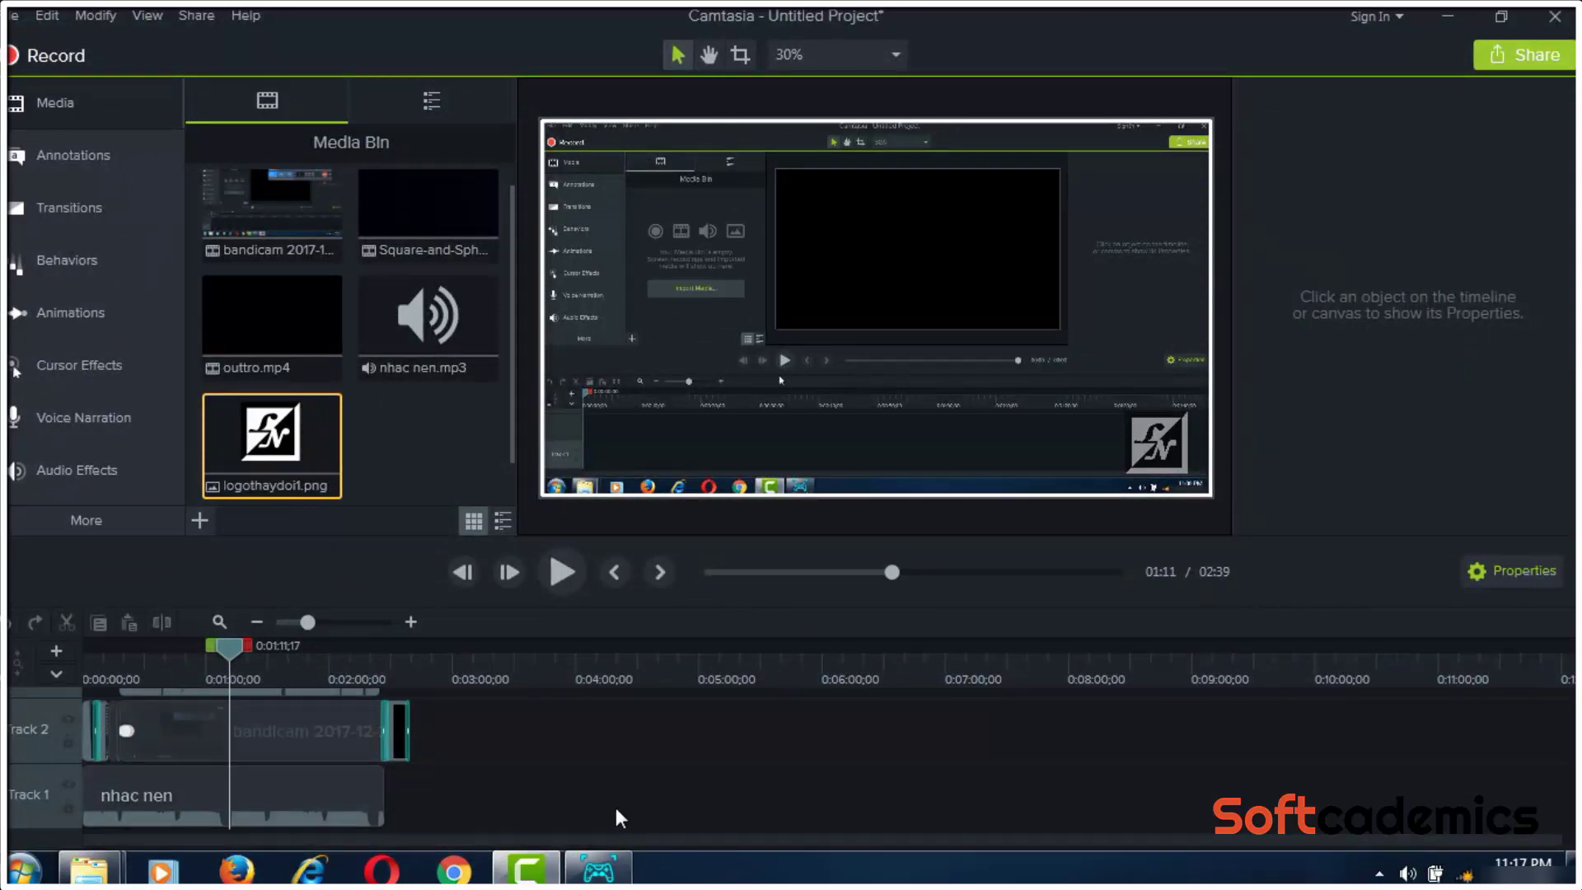
pyautogui.scroll(2, 479, 752)
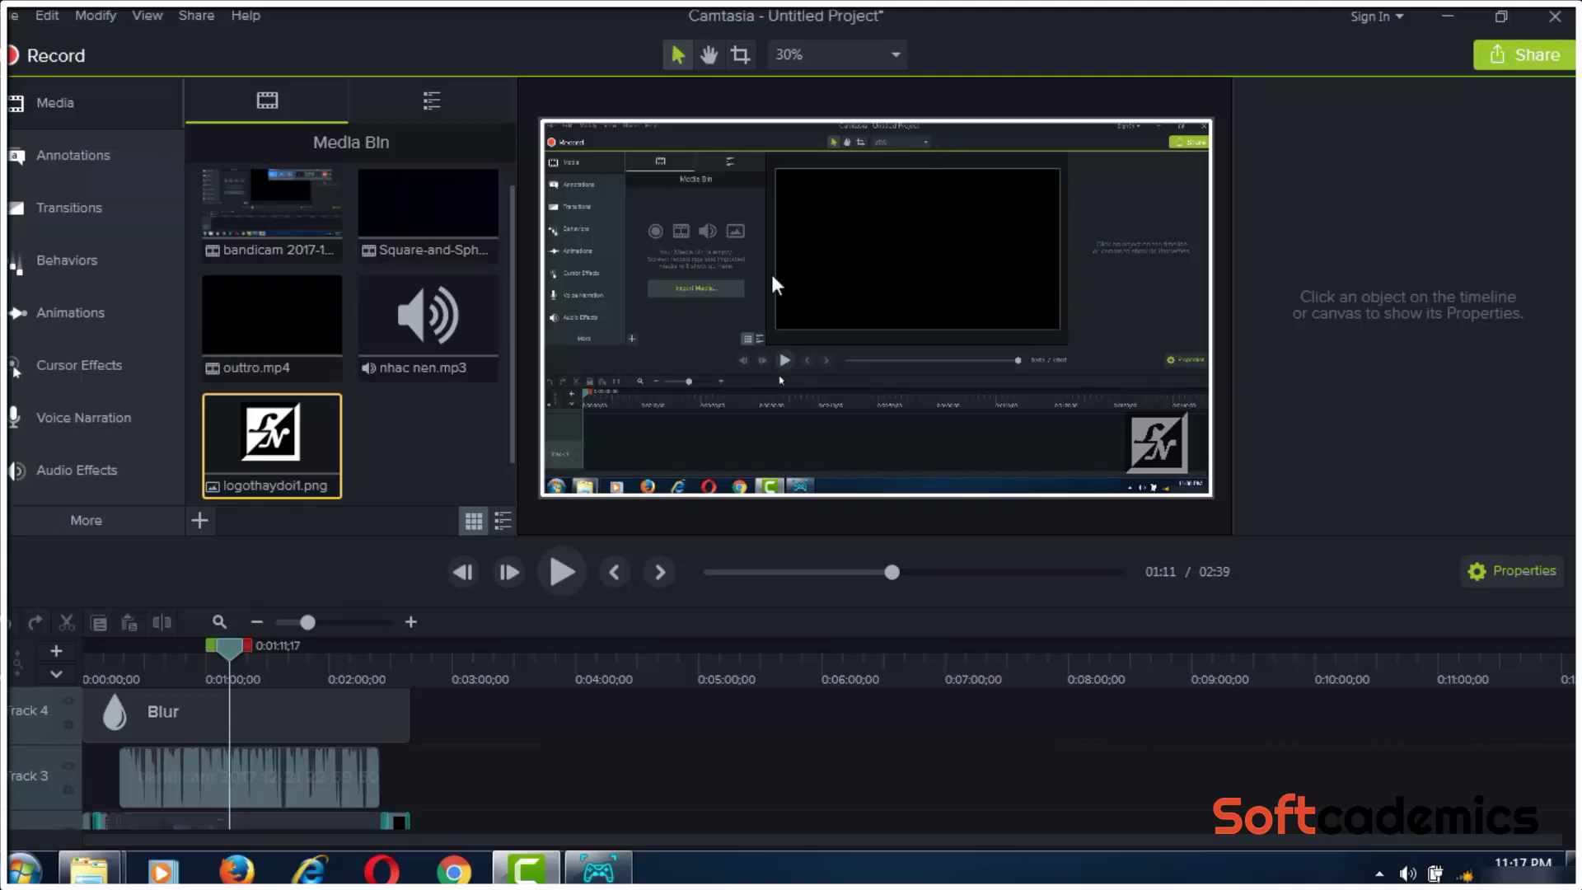
pyautogui.scroll(-2, 476, 747)
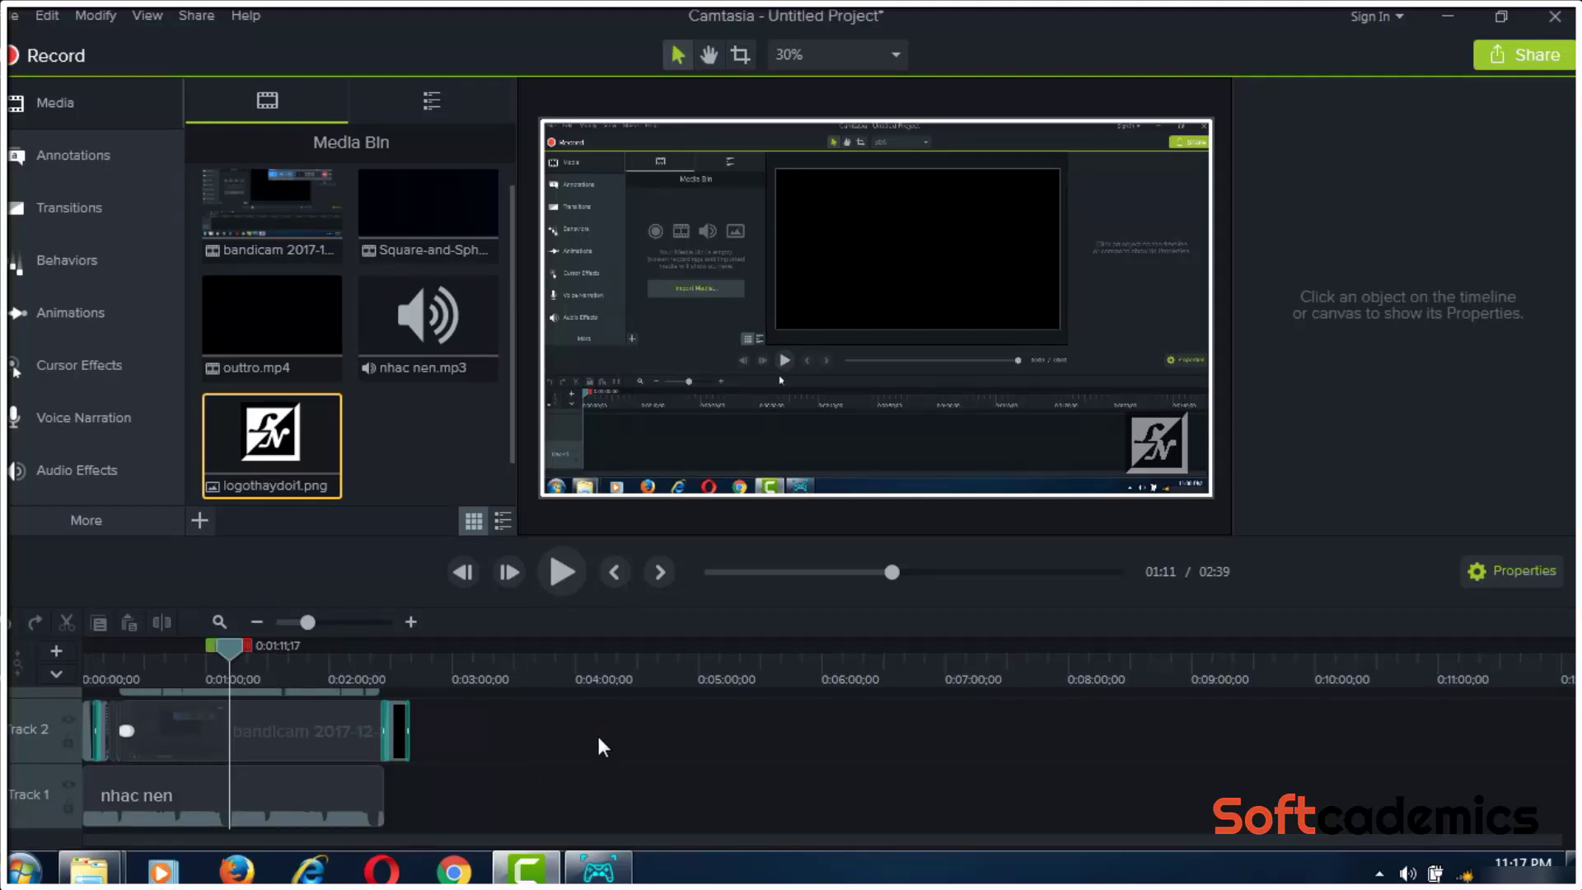
pyautogui.scroll(3, 602, 748)
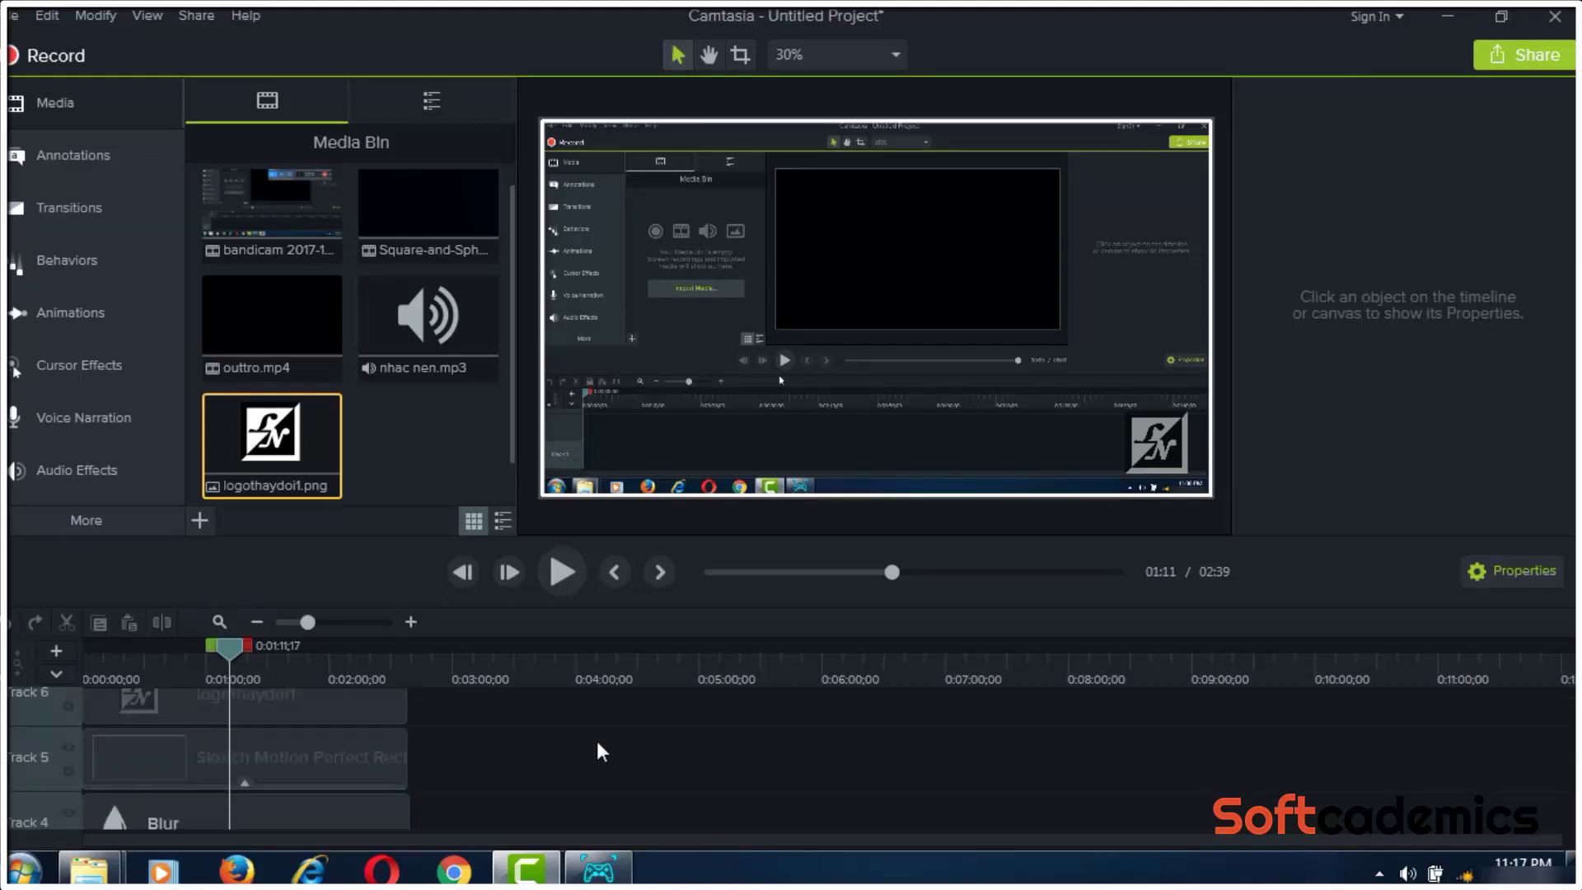
pyautogui.scroll(-3, 602, 752)
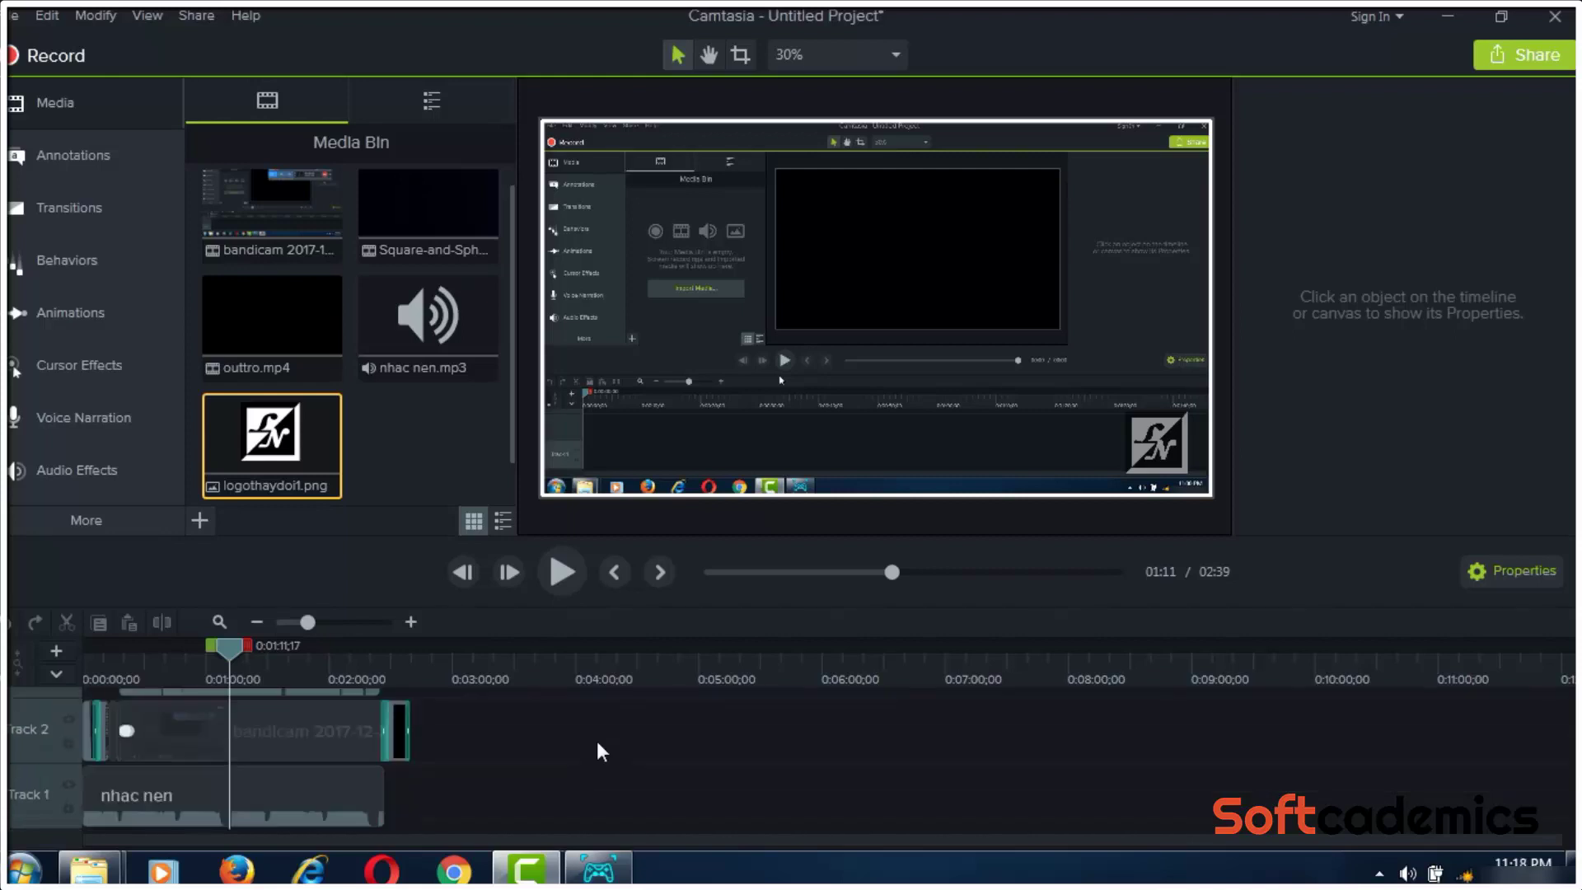
pyautogui.scroll(2, 603, 752)
pyautogui.scroll(-2, 602, 752)
pyautogui.scroll(1, 602, 752)
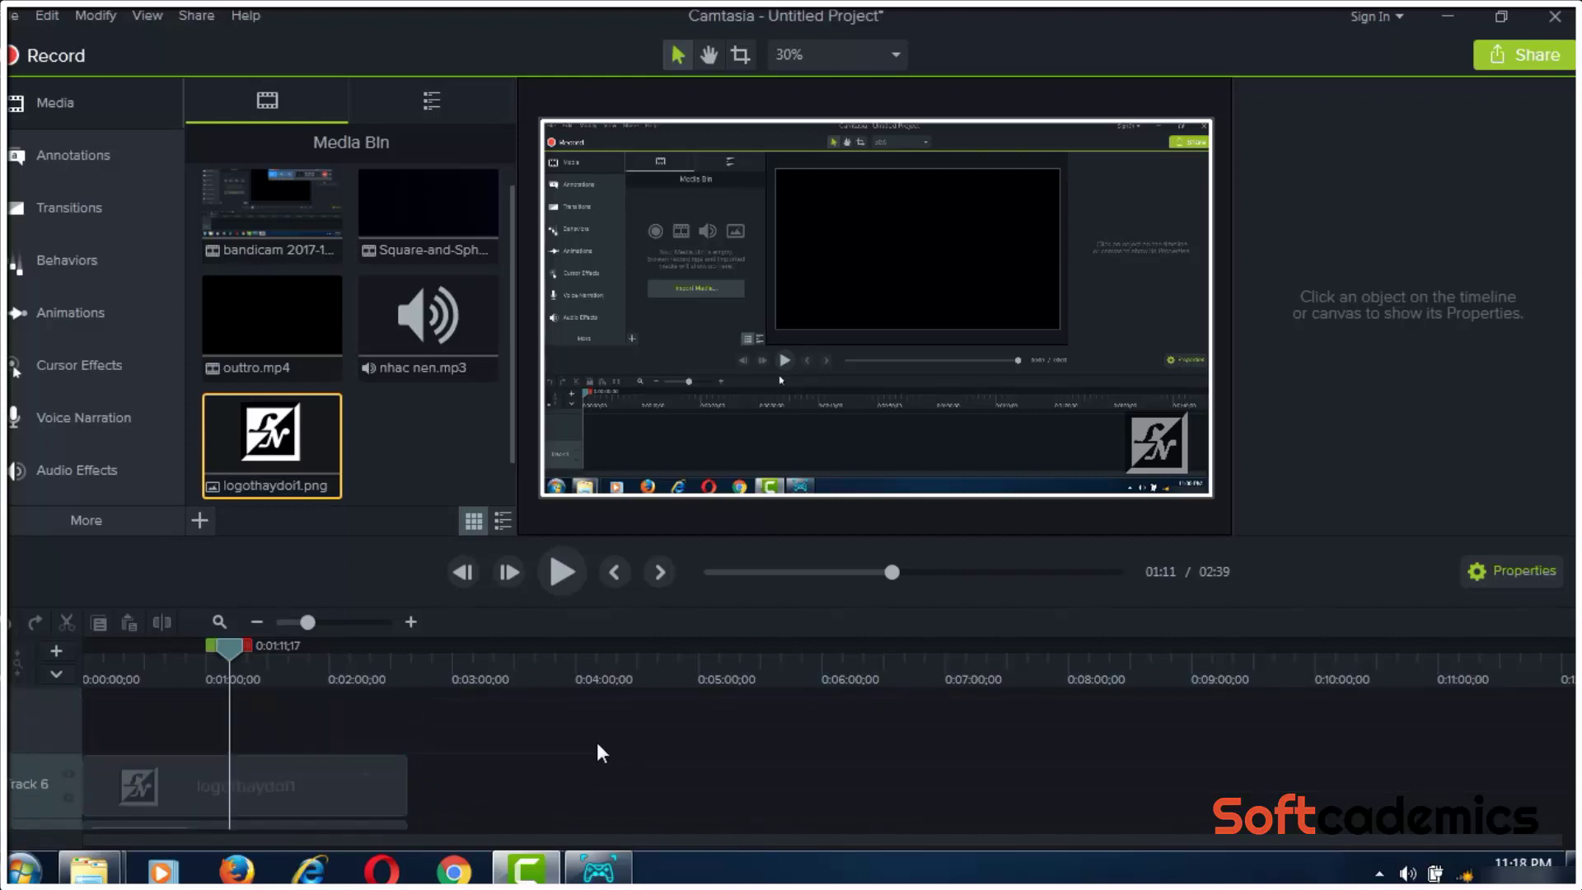
pyautogui.scroll(-1, 603, 751)
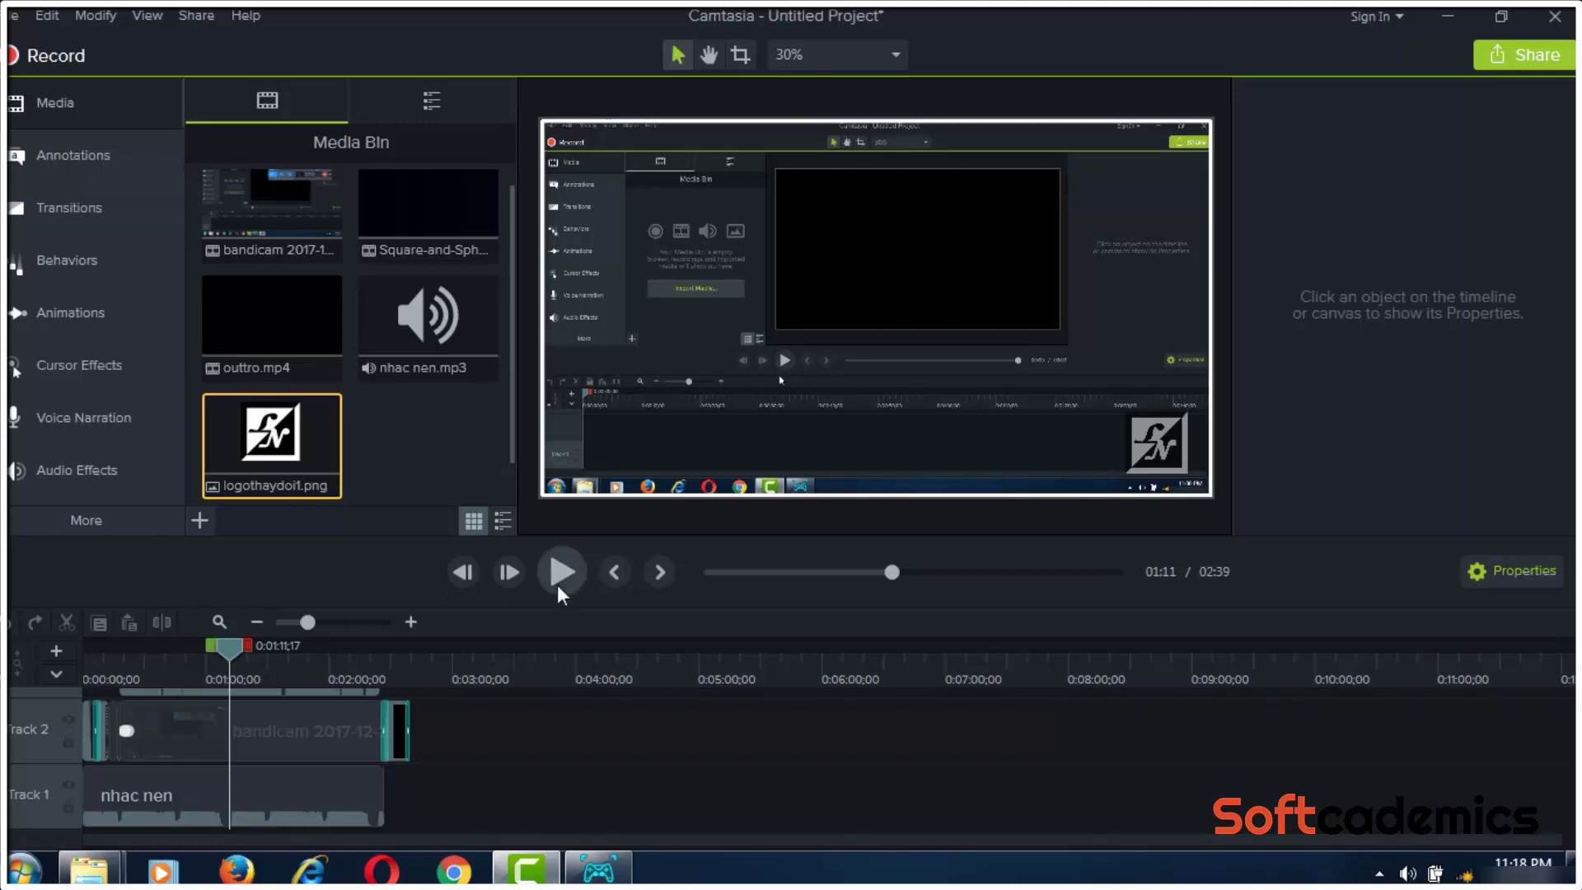
pyautogui.click(299, 672)
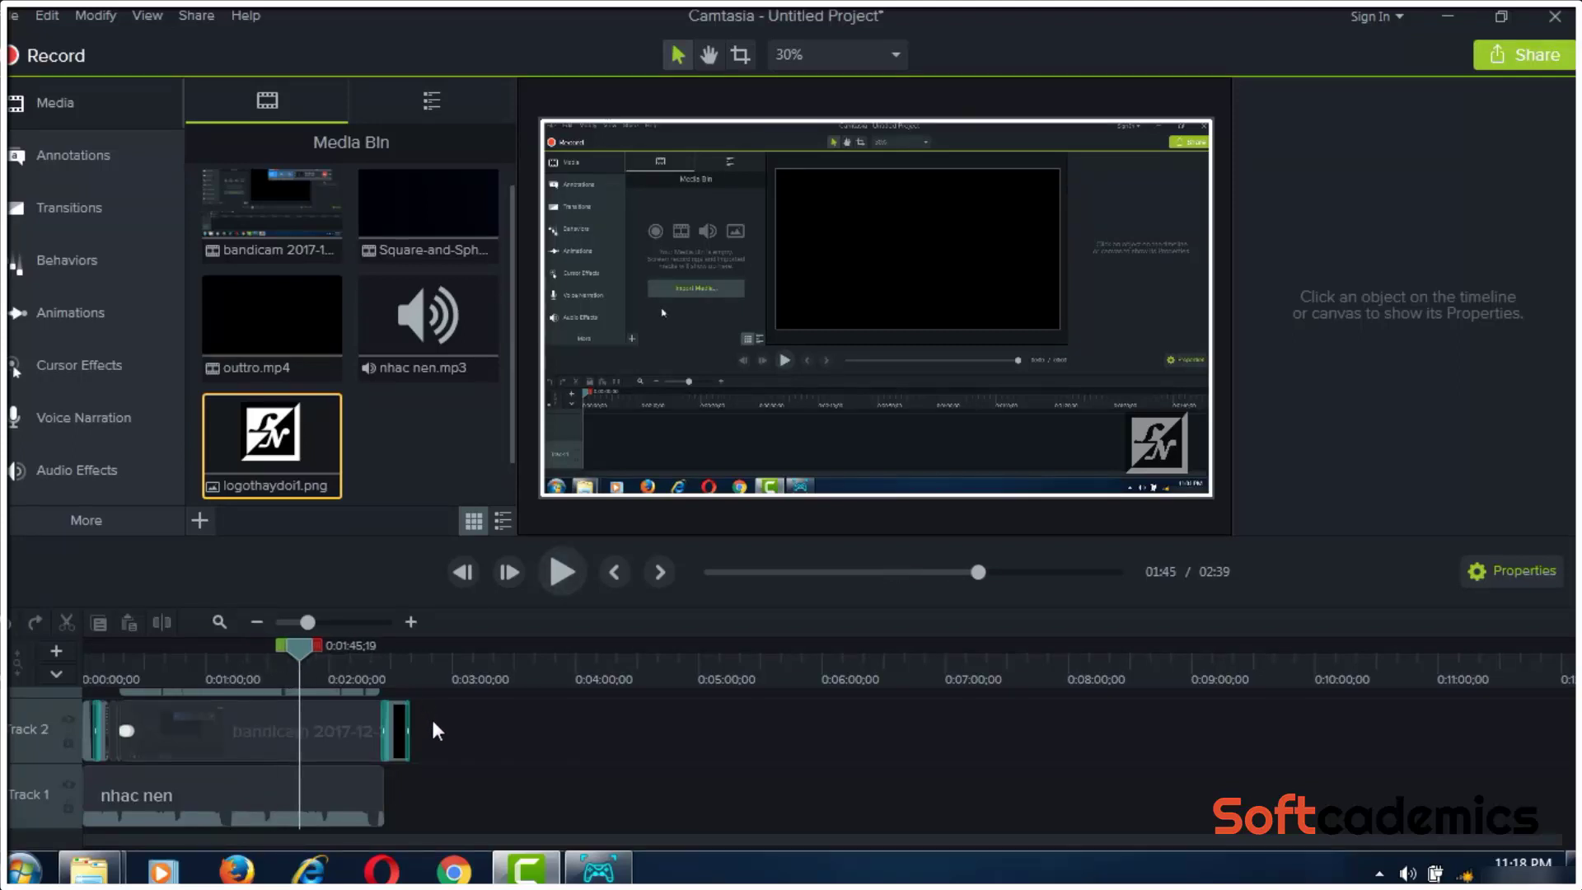